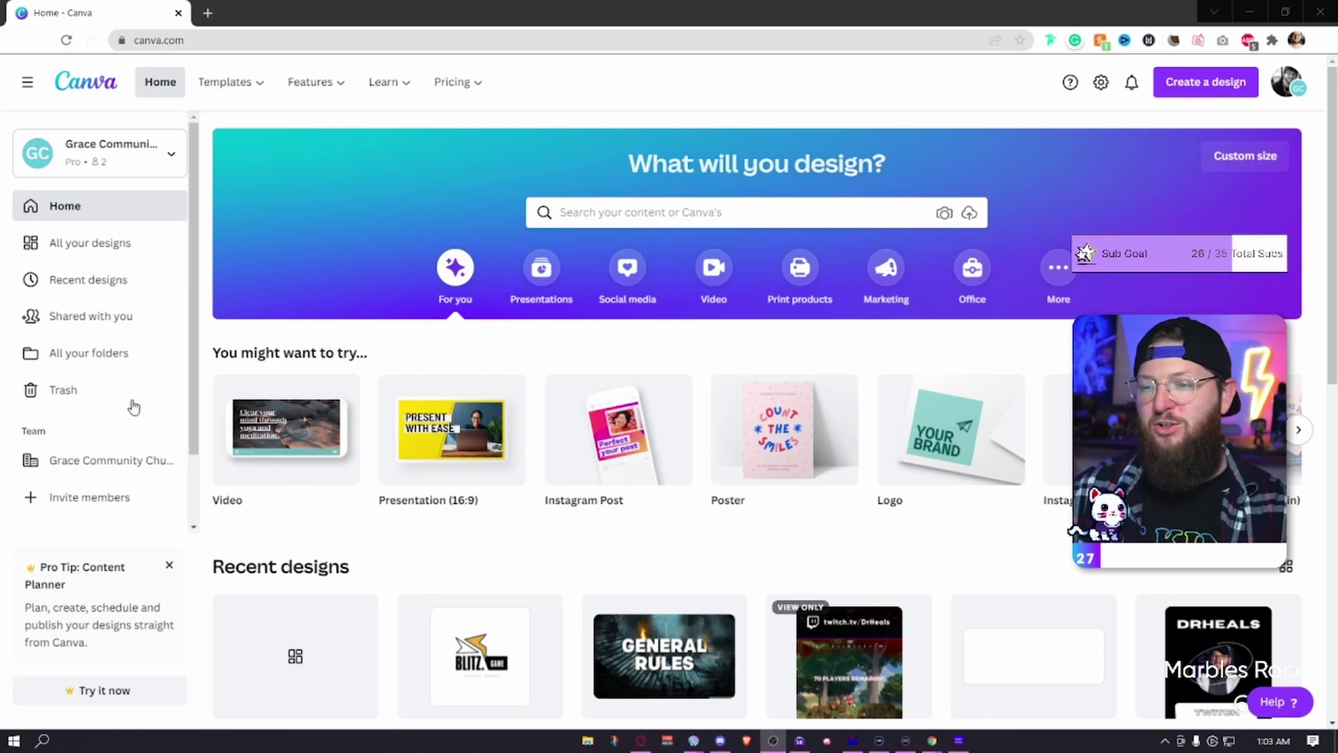
Create a new blank Logo design.
click(173, 41)
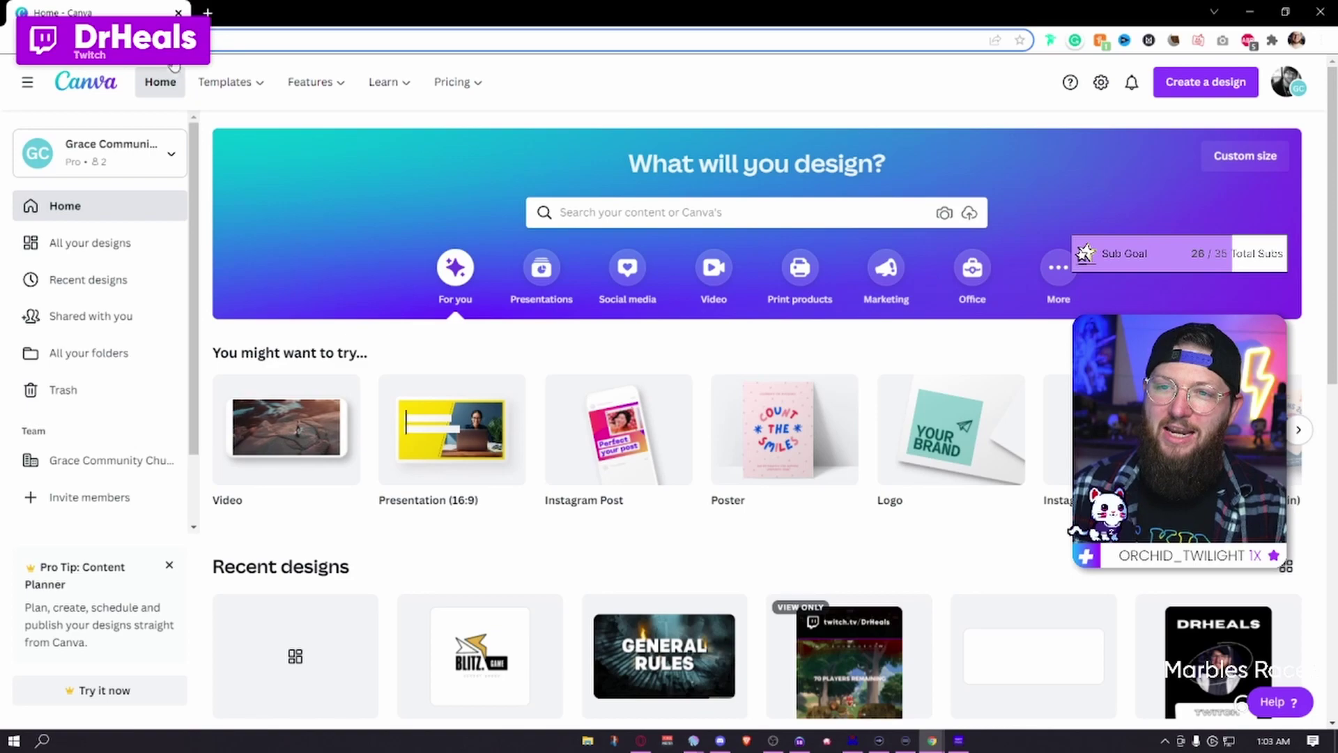
click(1079, 117)
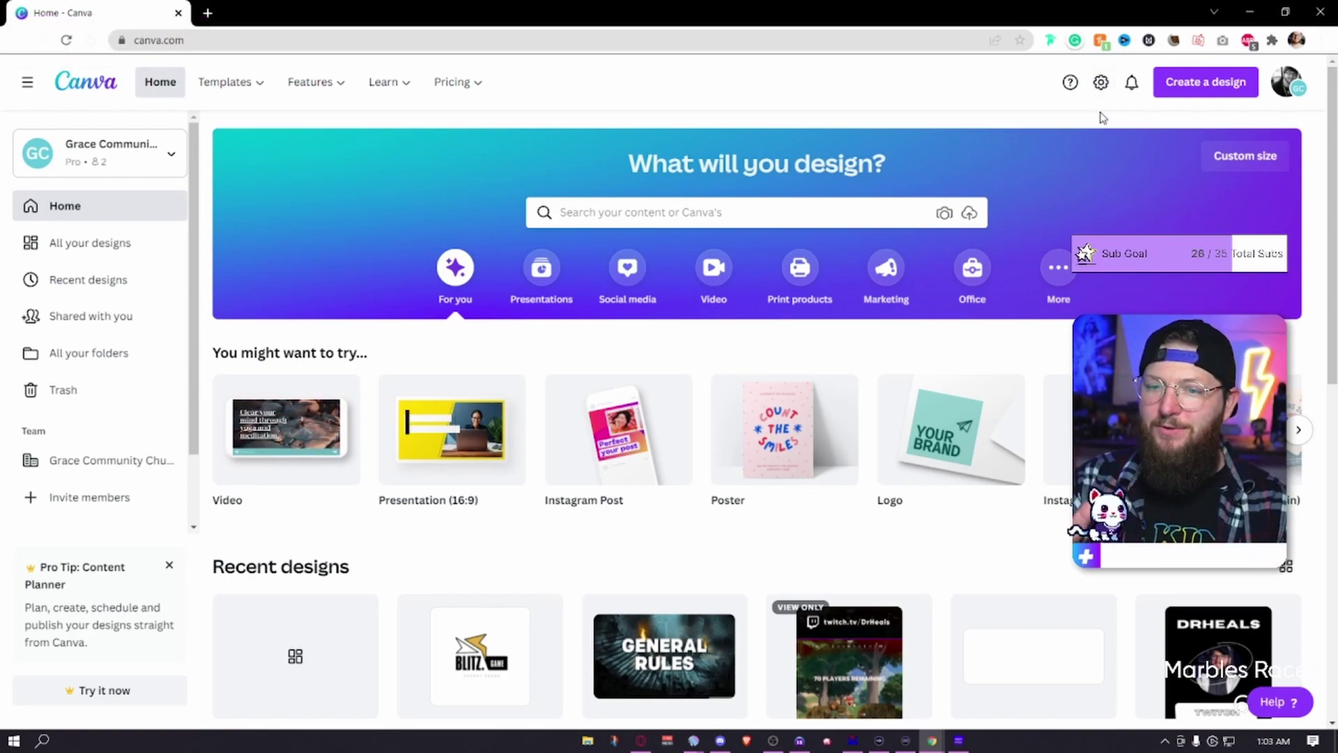
click(1183, 85)
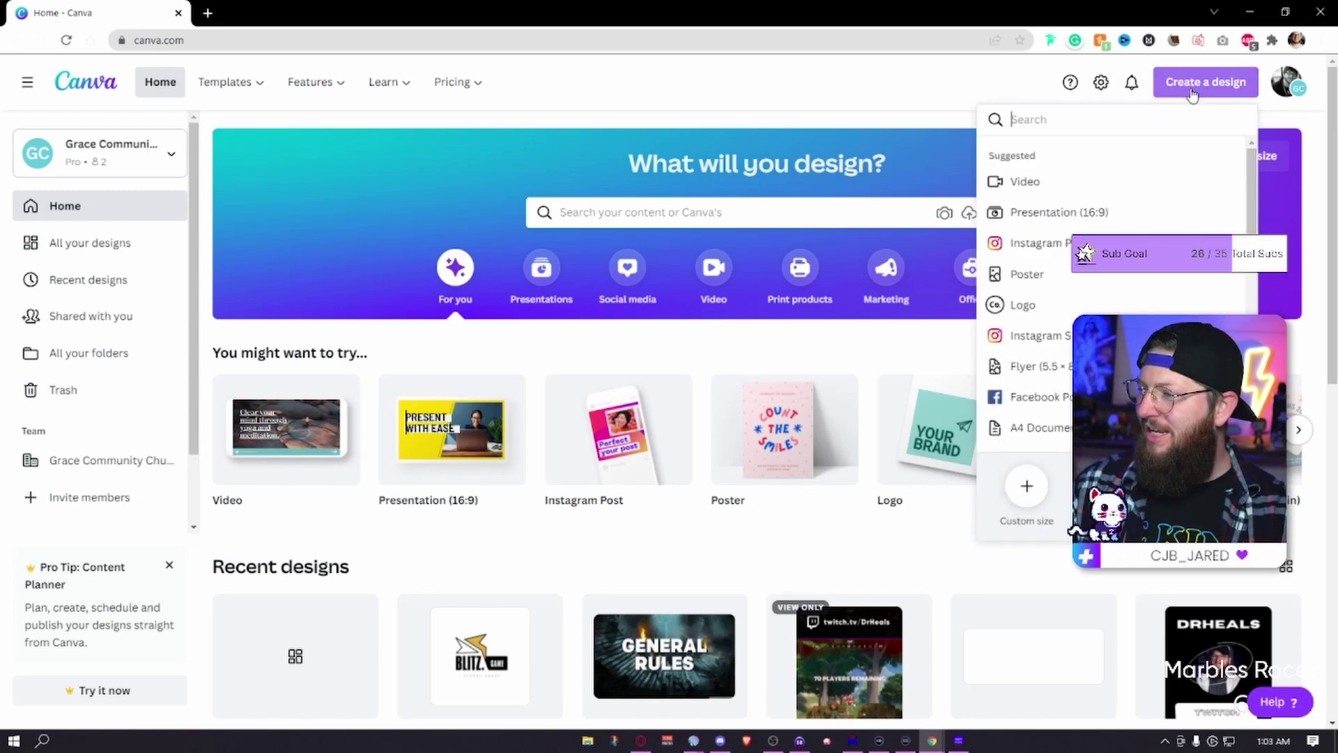
click(1023, 306)
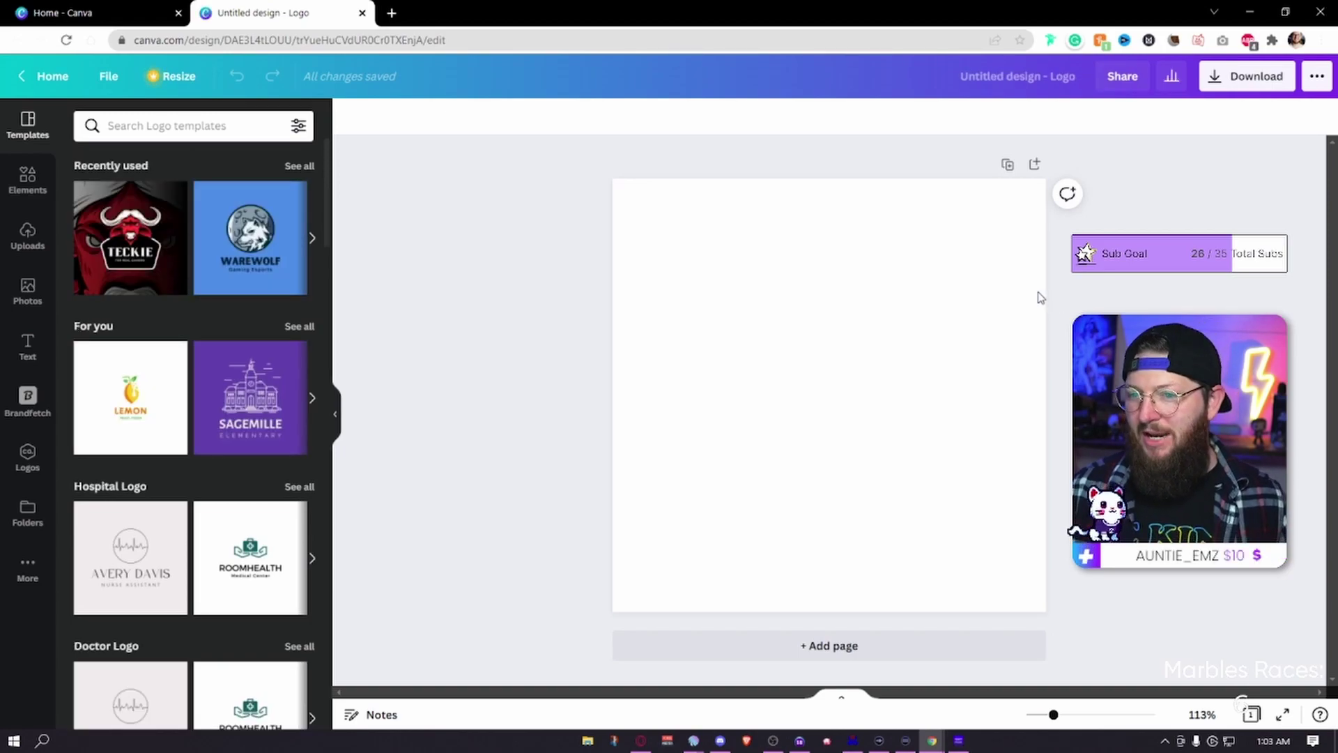
Add a text box reading "crimsonchaos" in the center of the page.
key(t)
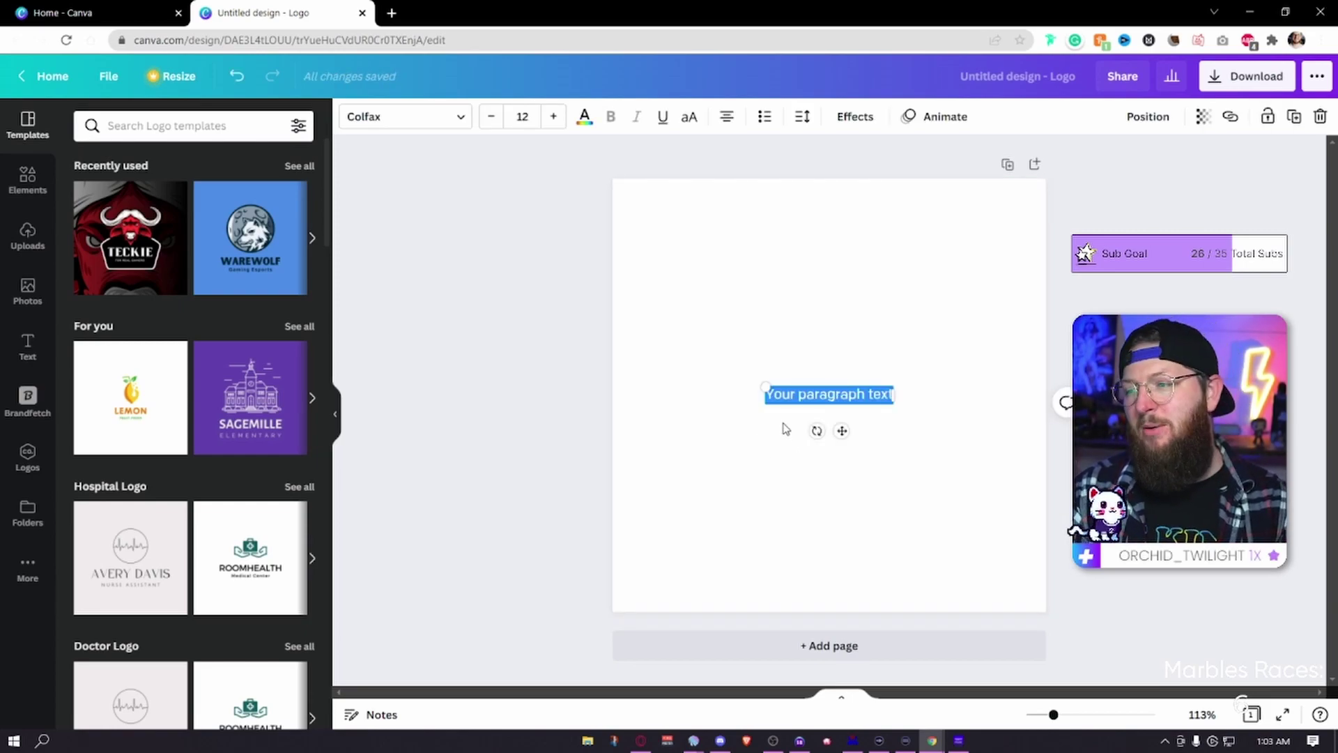
text(c)
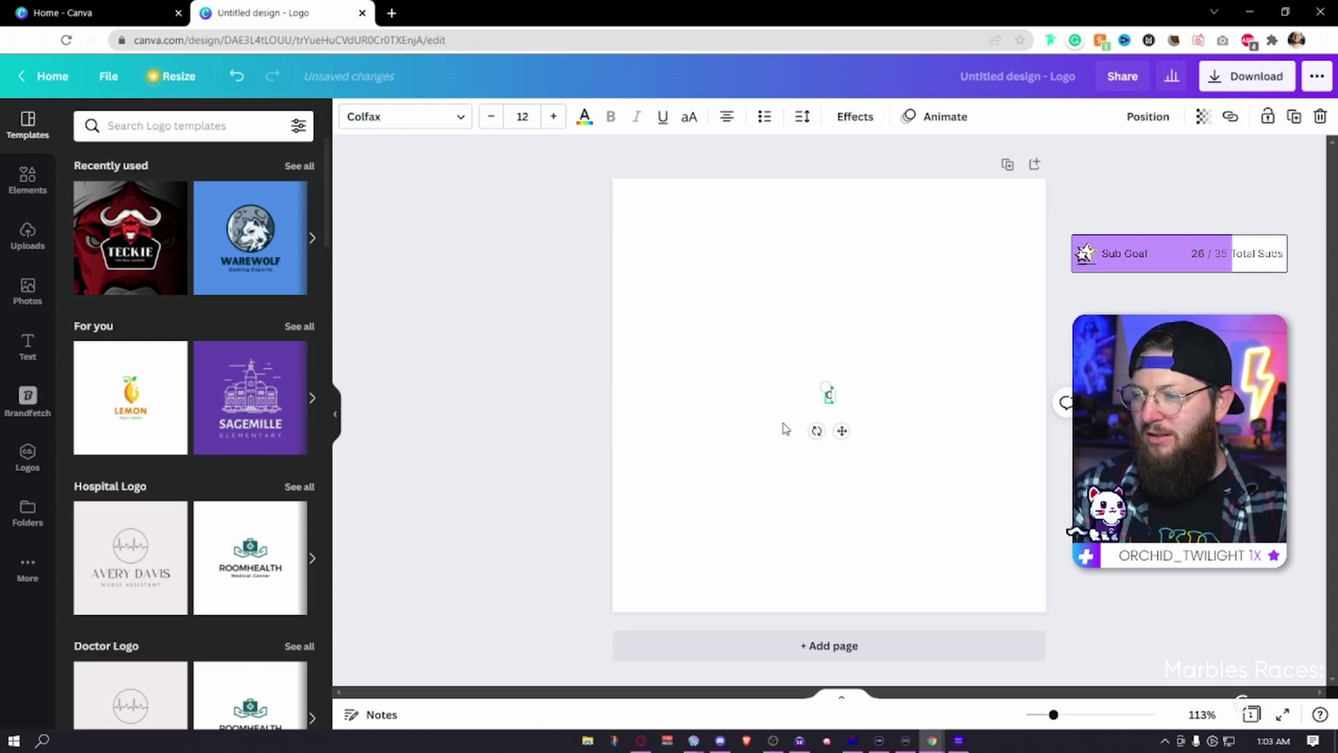
text(rimsonchaos)
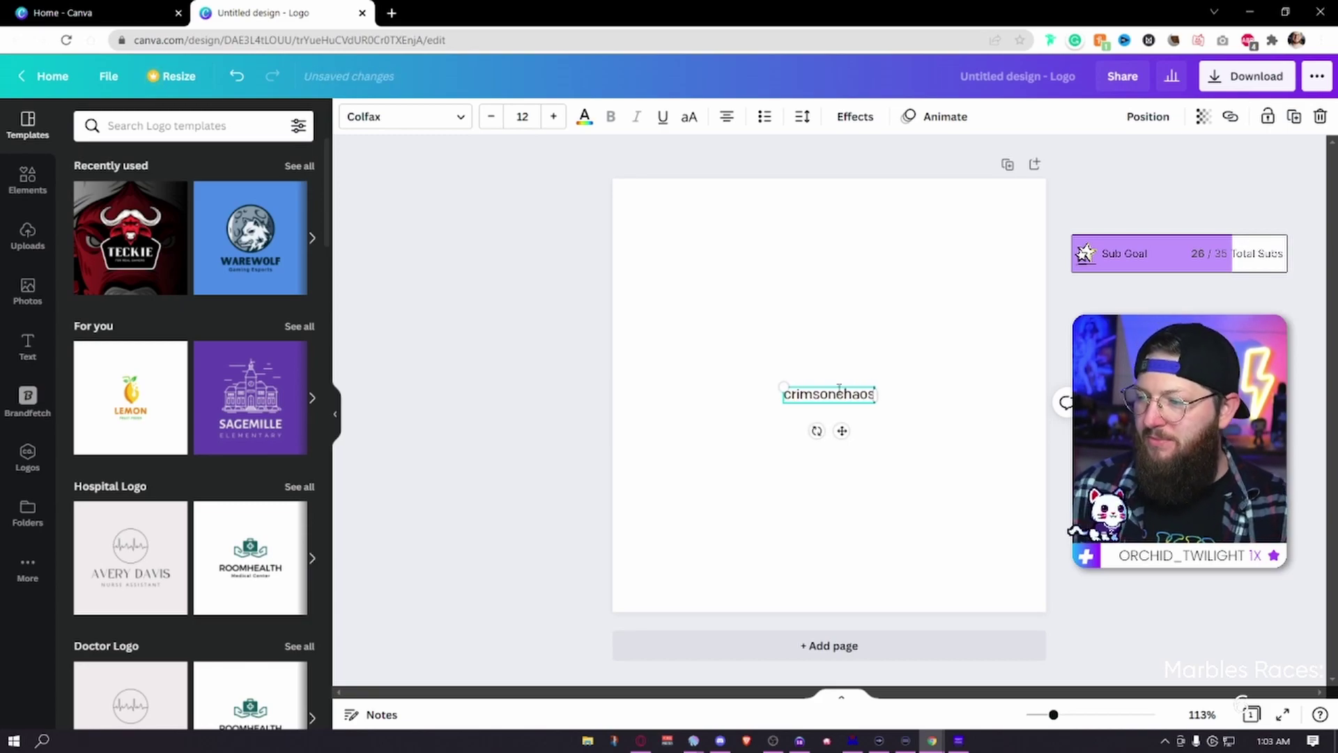
click(915, 416)
Enlarge the "crimsonchaos" text to about size 43.8 and place it centered around the middle of the page.
click(871, 395)
drag(875, 402, 994, 453)
click(944, 463)
drag(900, 396, 898, 474)
click(828, 531)
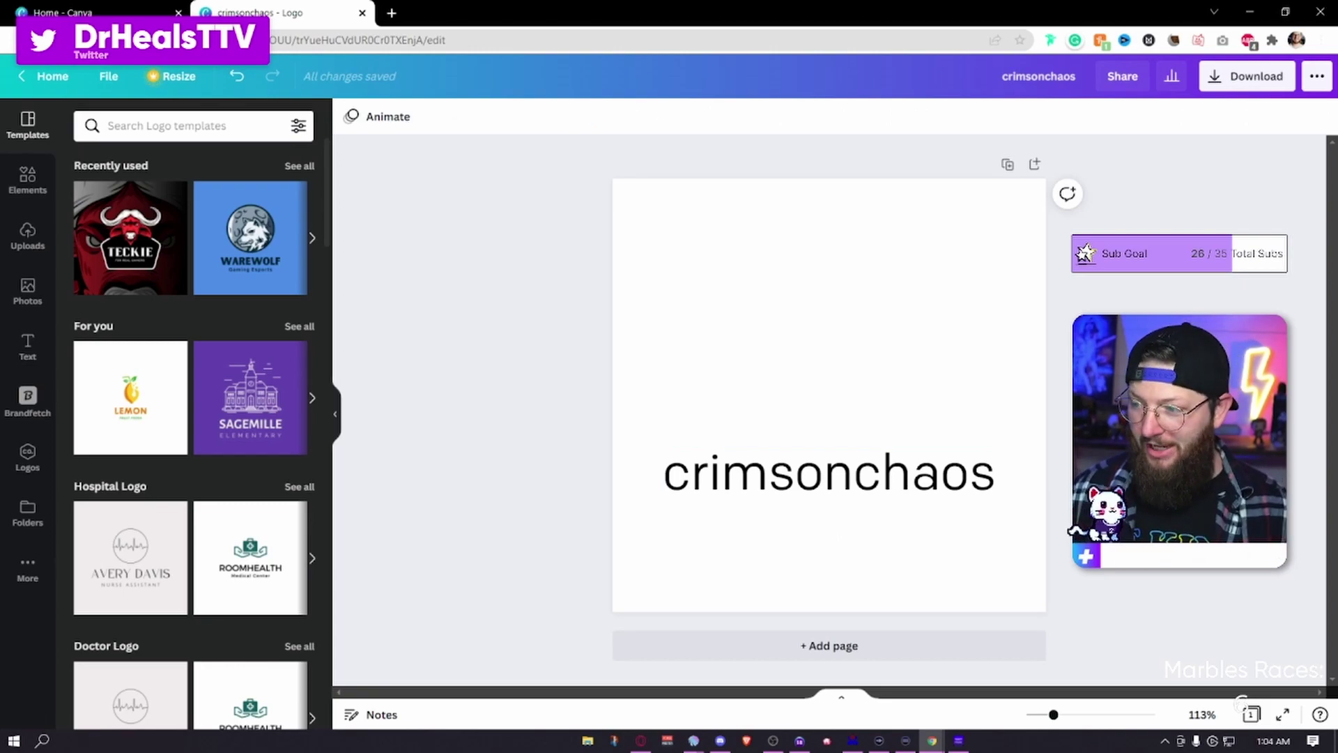
click(872, 481)
drag(865, 458, 858, 388)
Try to split the text onto two lines between "crimson" and "chaos", and undo the line break.
click(853, 395)
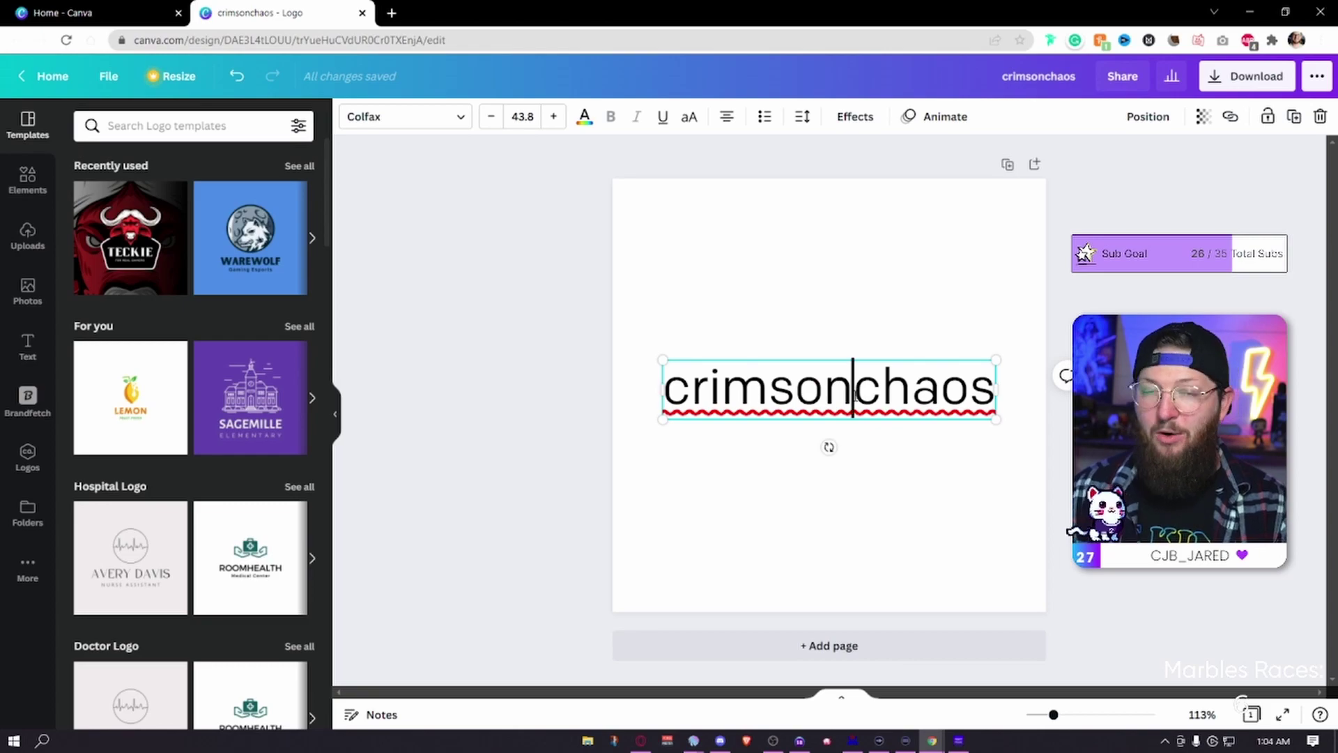
key(Return)
click(1024, 454)
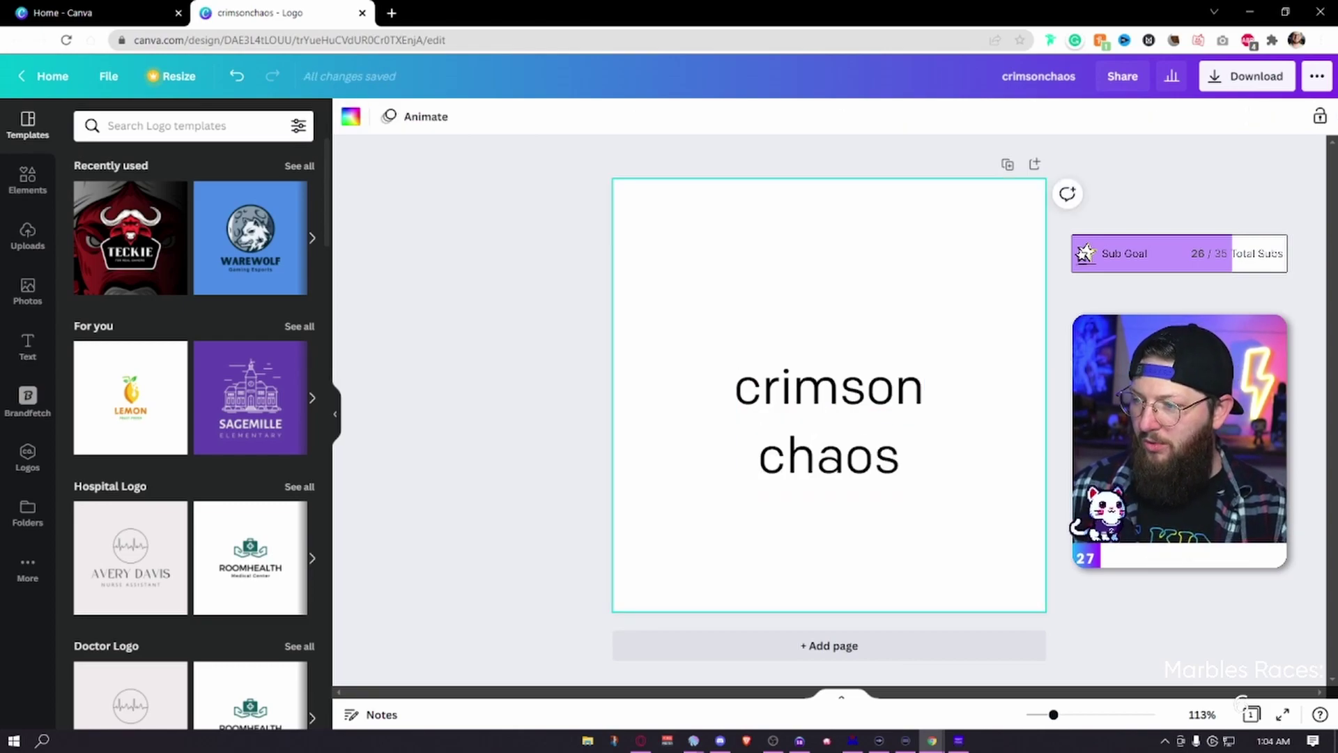
click(861, 463)
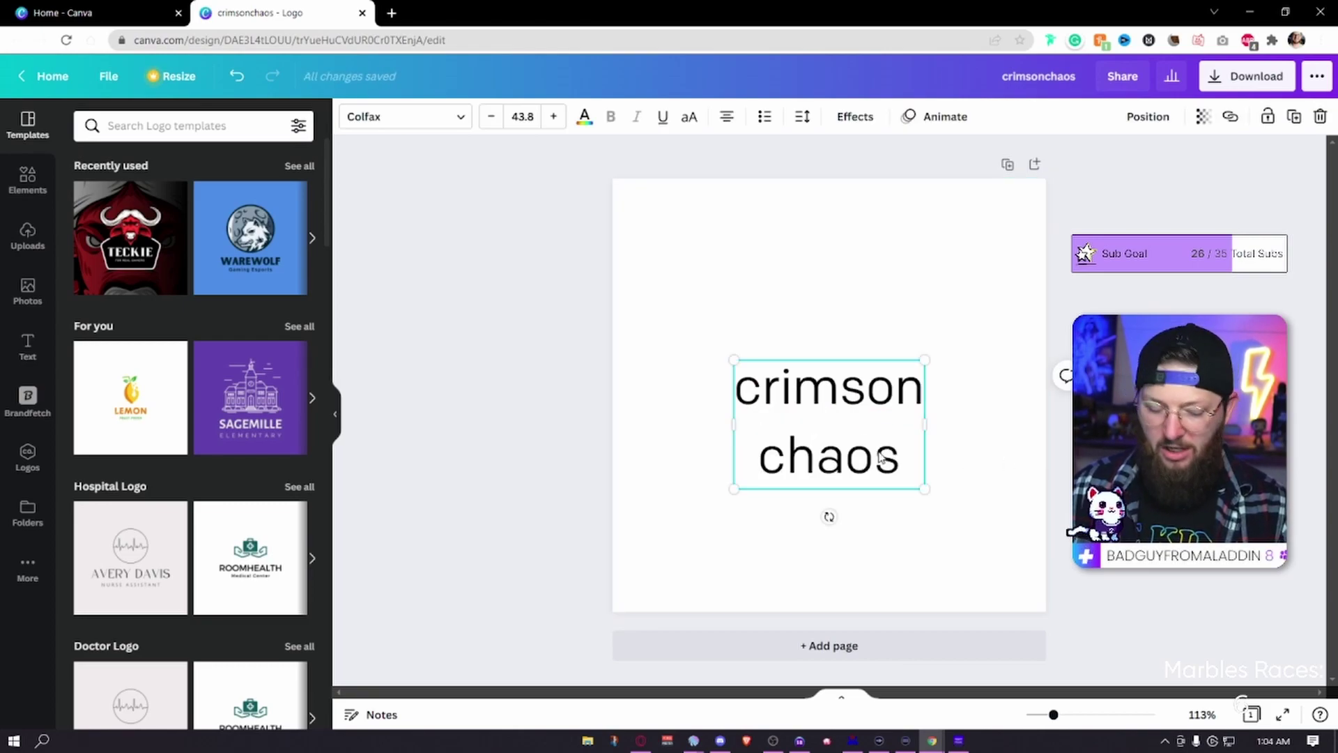
key(ctrl+z)
click(827, 446)
Capitalize the first letter of each word so the text reads "CrimsonChaos".
click(893, 388)
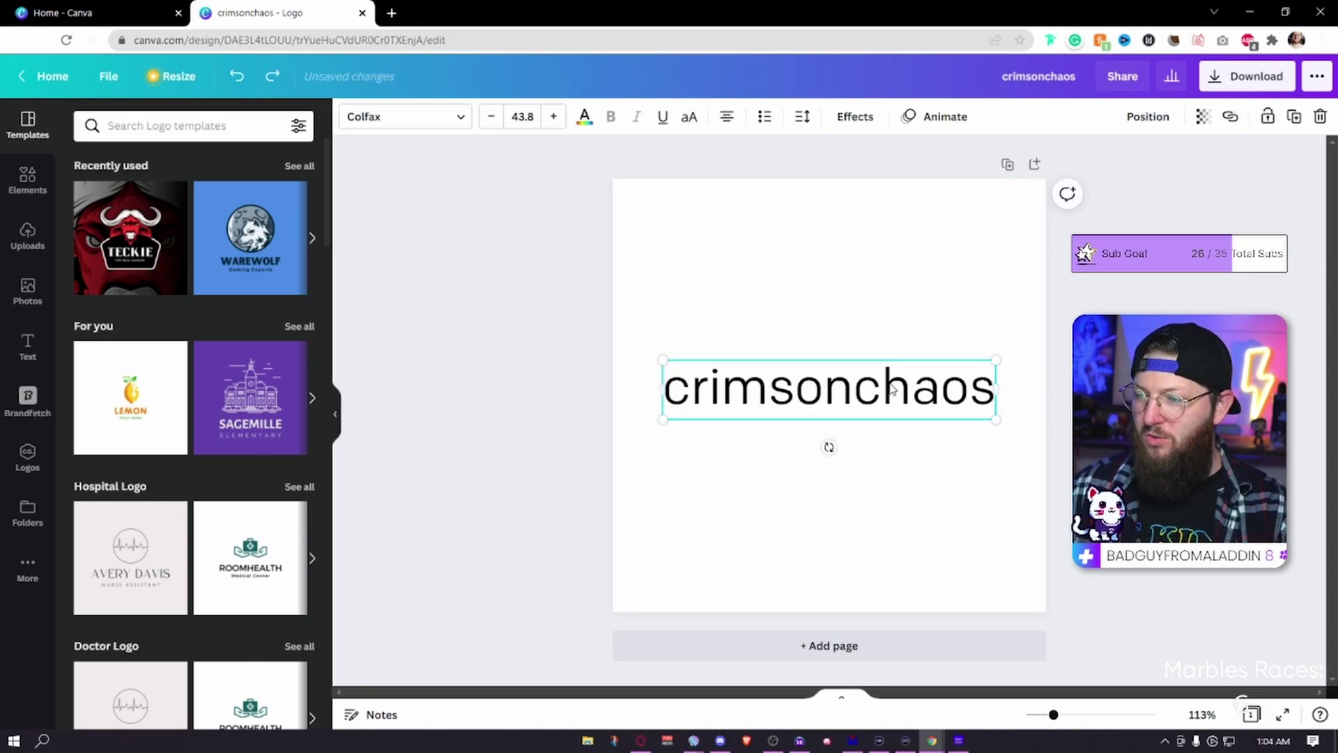
click(689, 117)
click(688, 123)
click(695, 392)
drag(694, 392, 668, 390)
text(C)
drag(885, 390, 854, 391)
text(C)
click(920, 505)
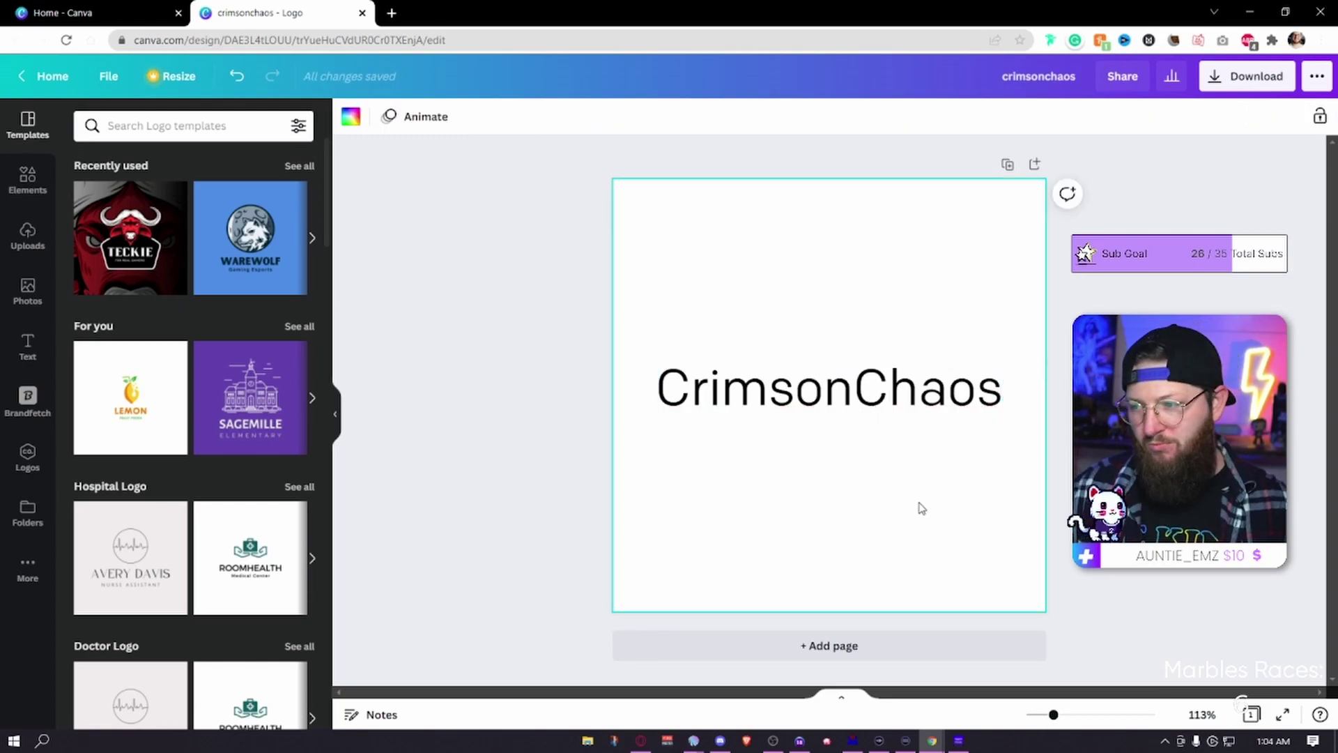
Turn on uppercase for the text and move it slightly lower, keeping it horizontally centered on the page.
click(875, 403)
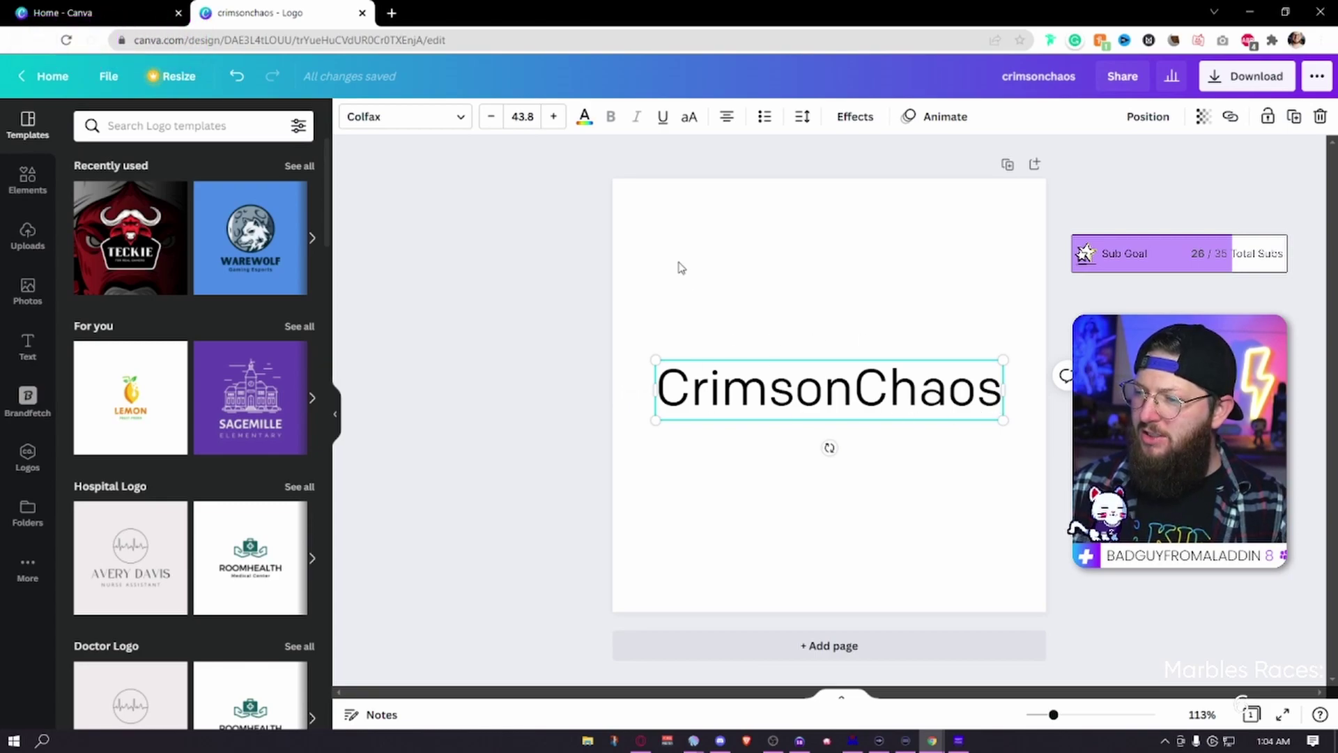
click(692, 126)
drag(869, 387, 869, 412)
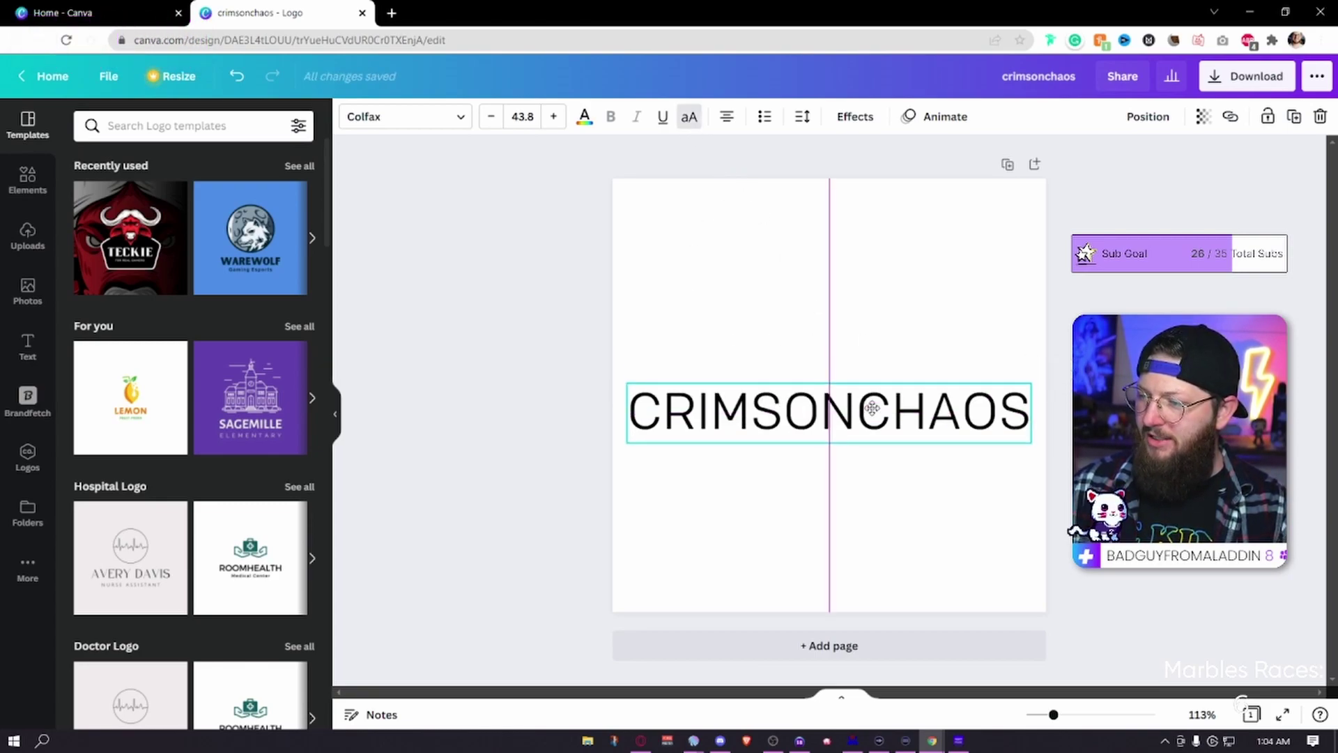
Apply the uploaded Star Jedi font to the text and turn off its uppercase setting.
click(440, 118)
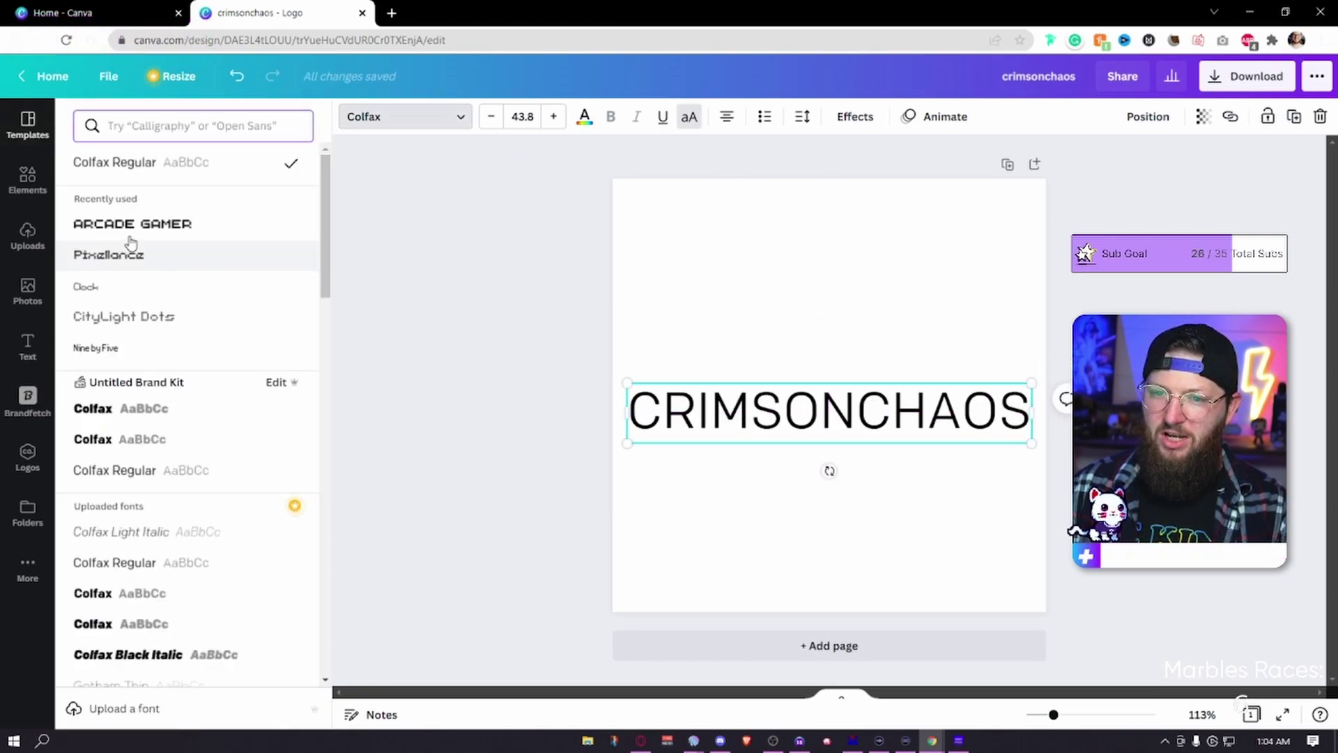
scroll(154, 283, down, 8)
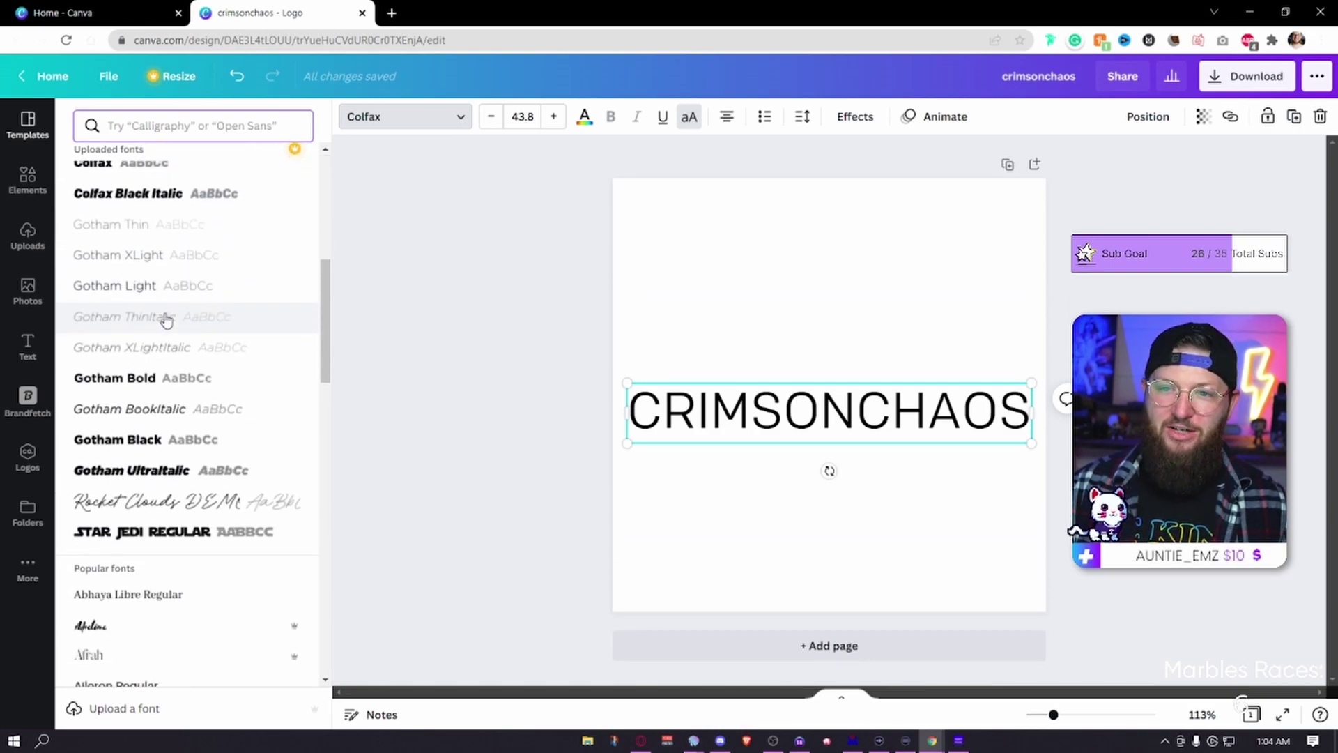
scroll(166, 321, down, 8)
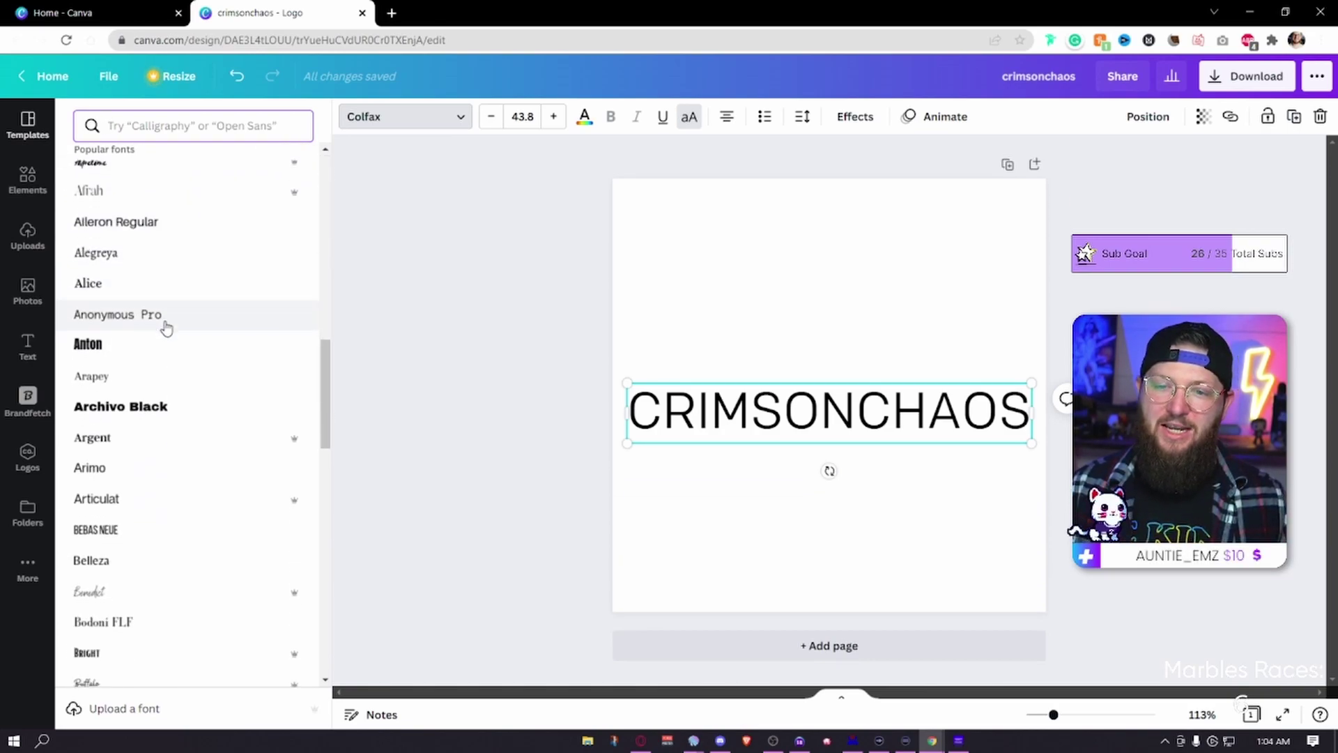
scroll(168, 331, up, 10)
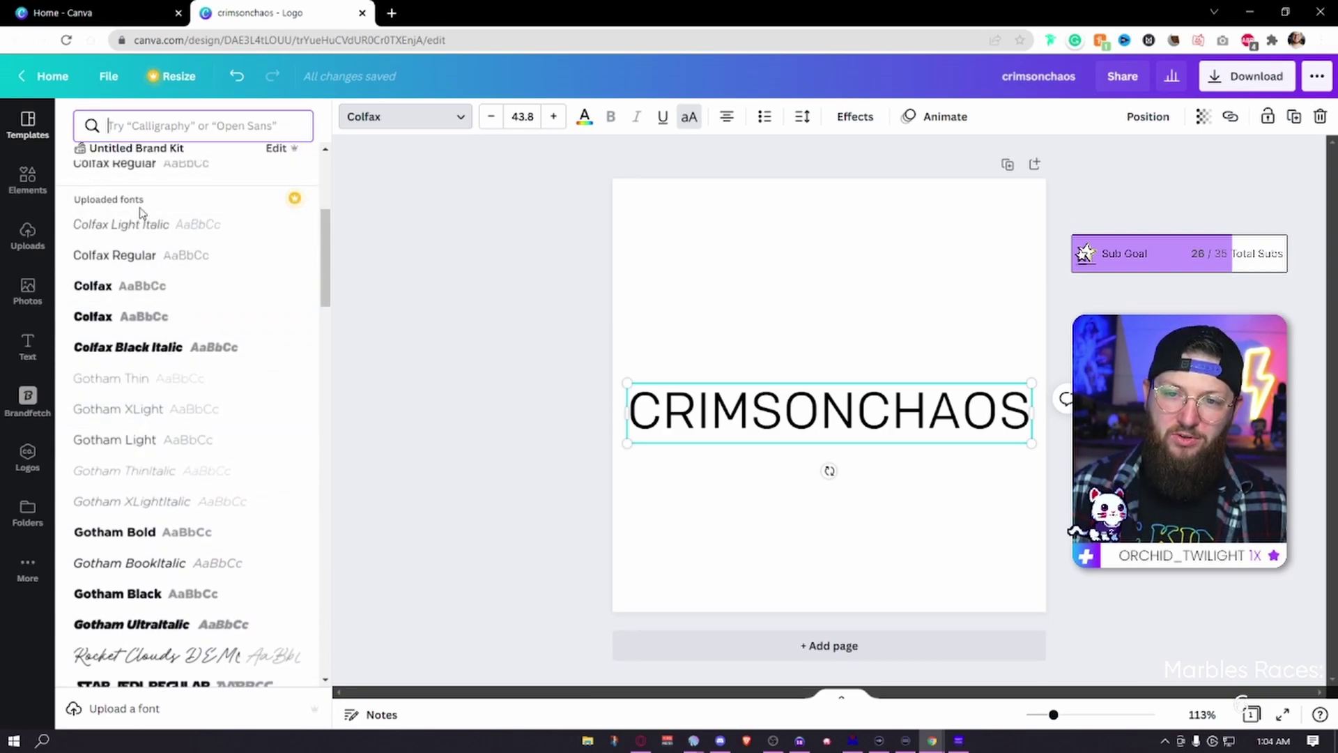
scroll(179, 403, down, 4)
click(168, 456)
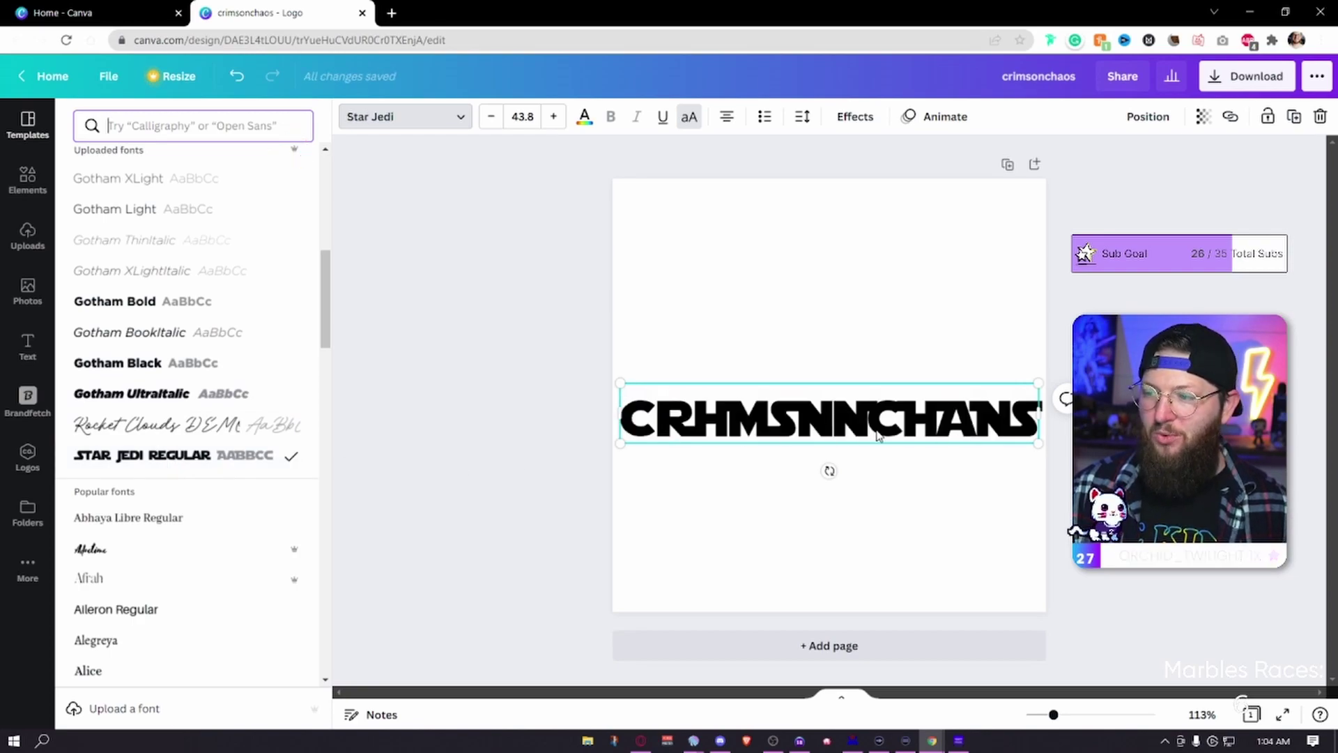
click(682, 124)
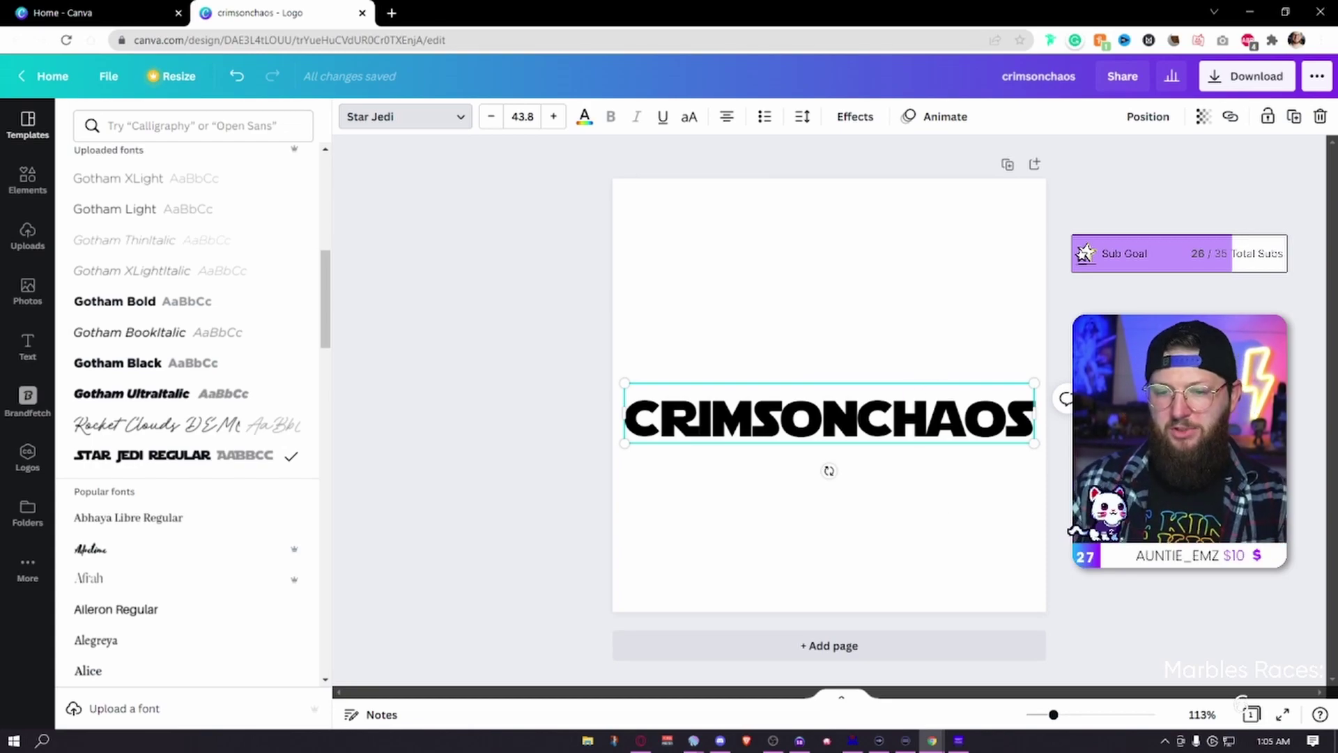
Search the fonts for "bric", apply Brice BoldCondensed in uppercase to the text, and enlarge it to about size 69.4.
scroll(210, 523, down, 10)
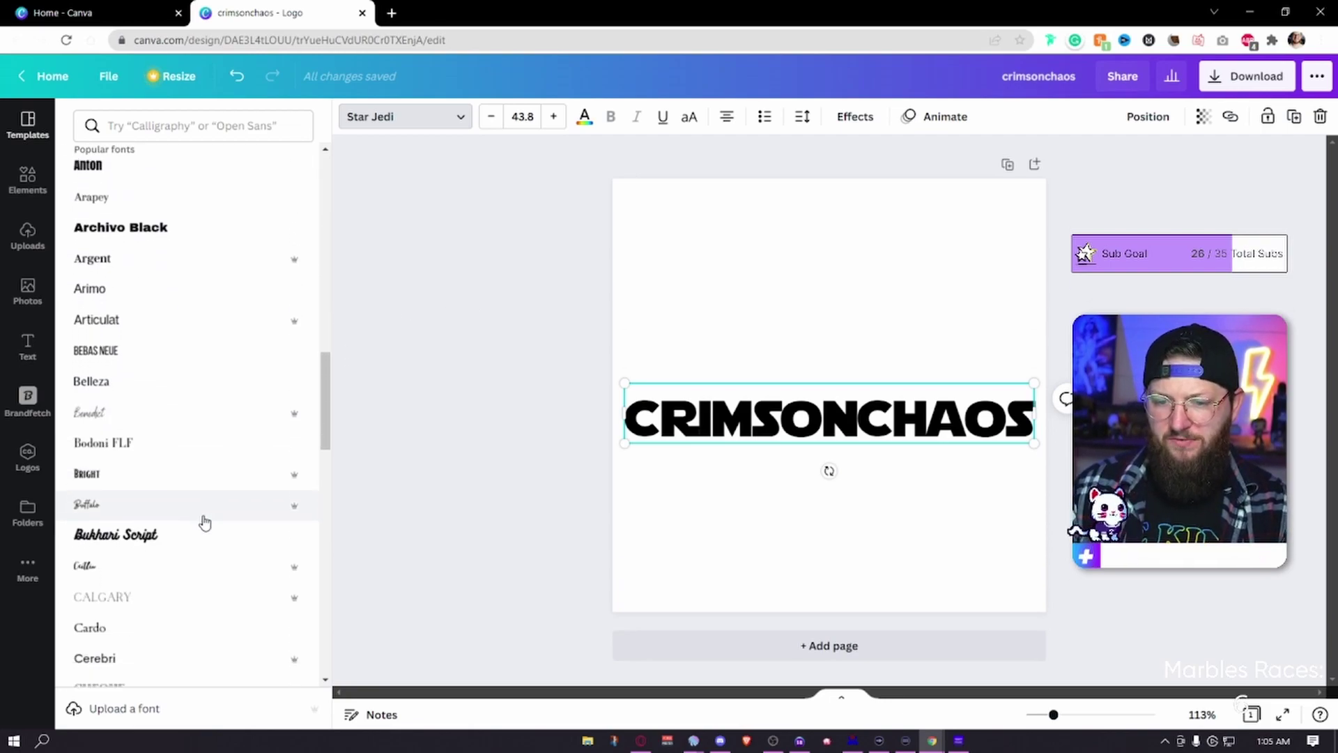
scroll(185, 540, down, 6)
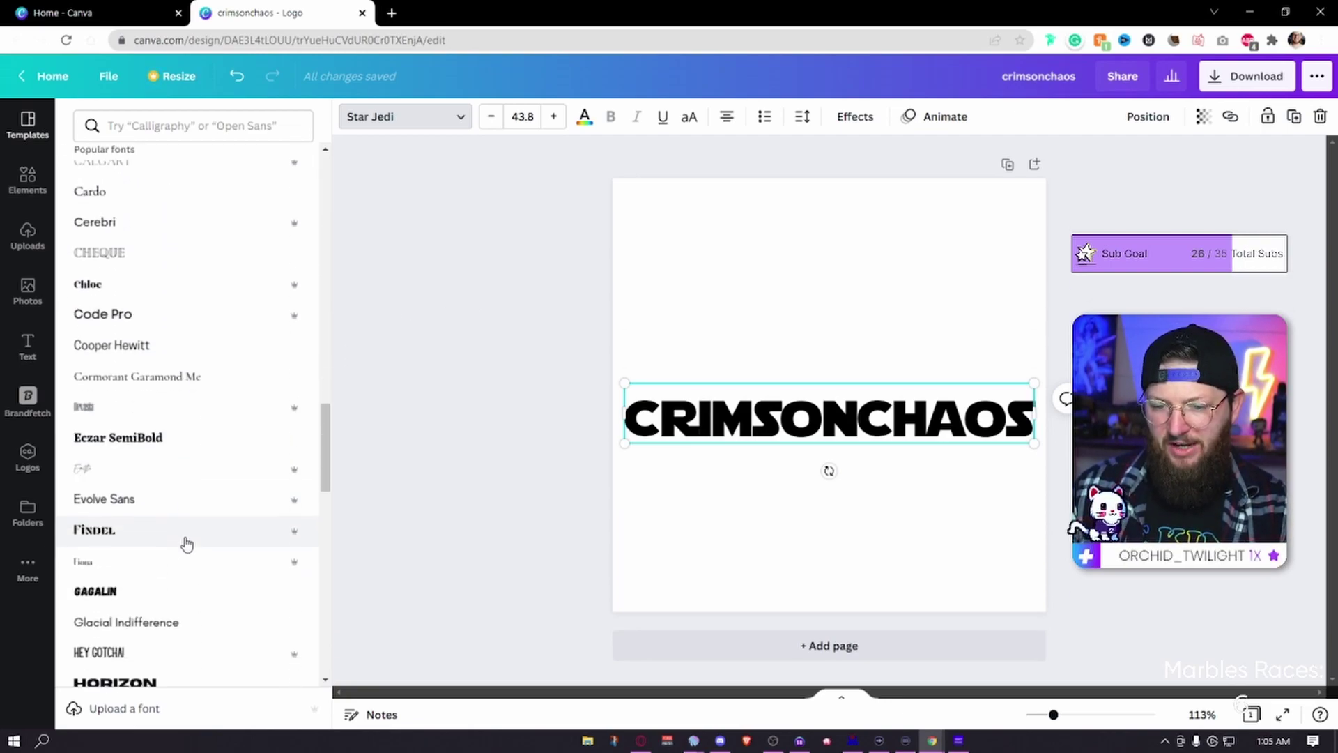
click(155, 128)
text(uri)
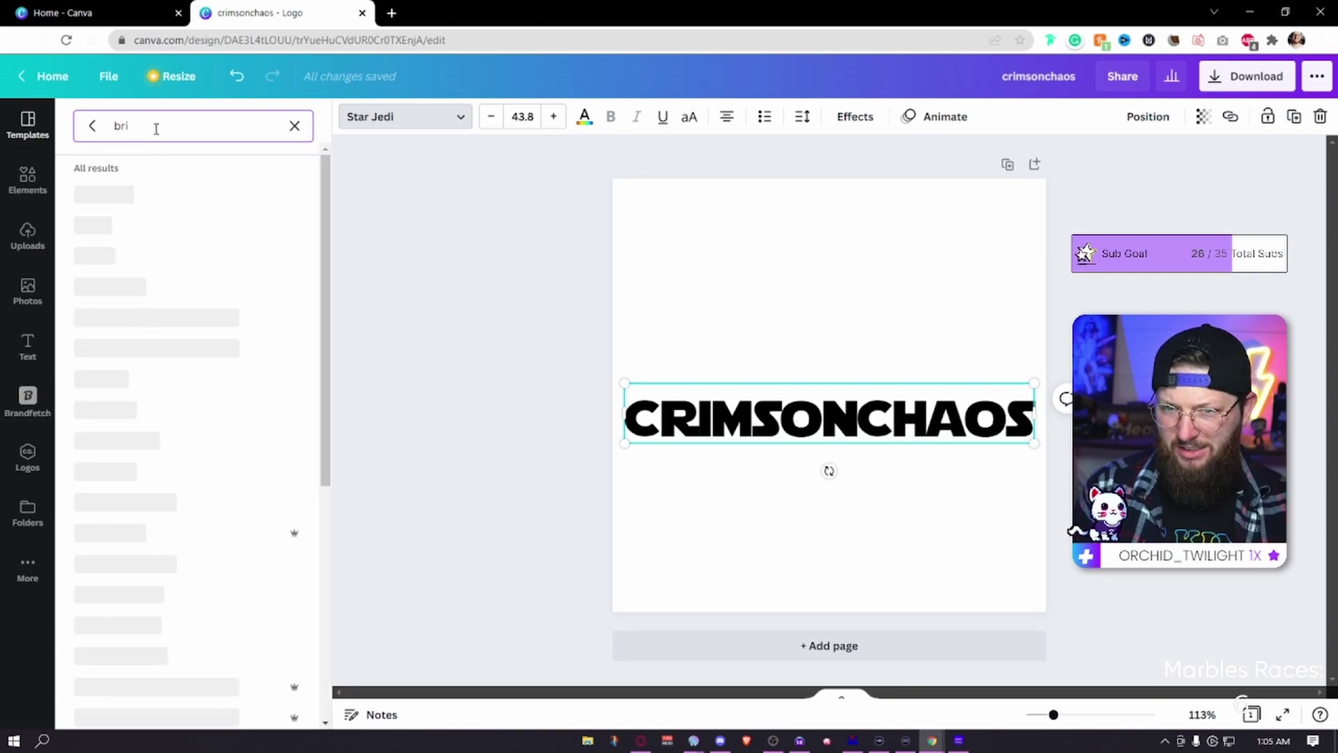
text(c)
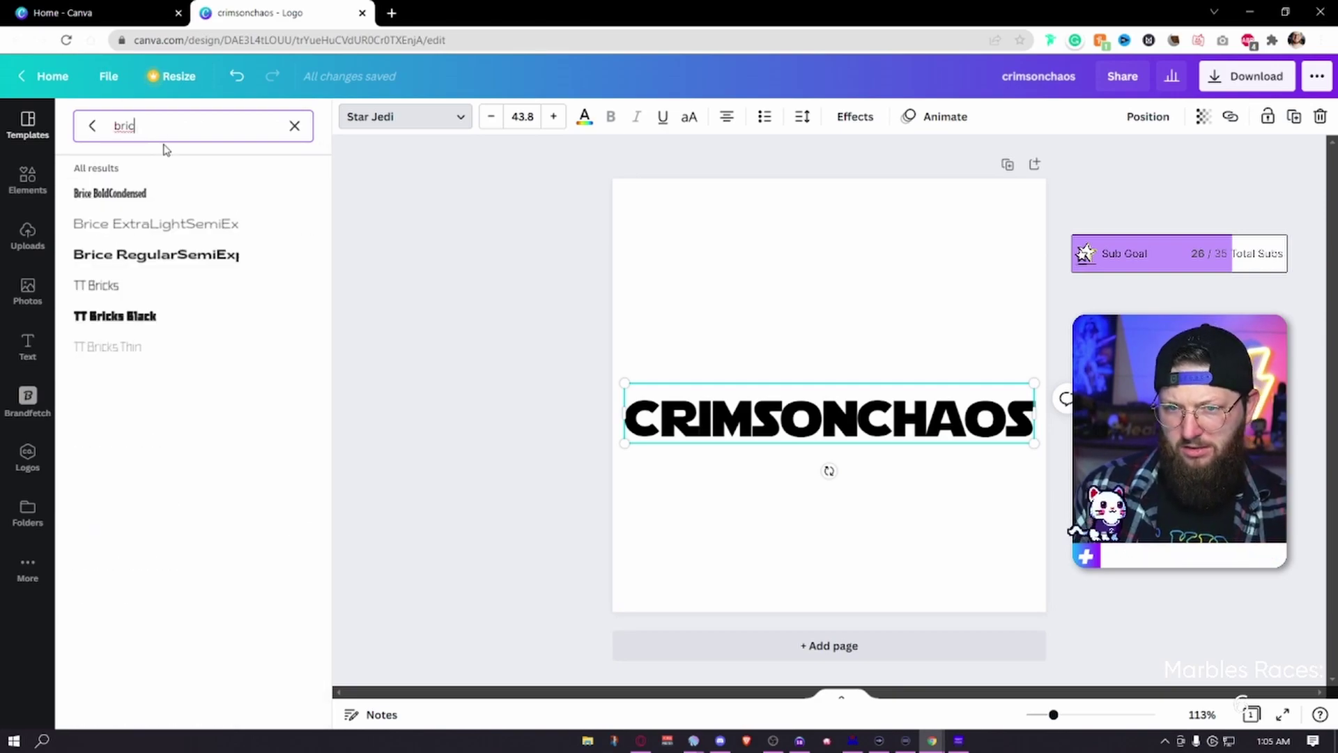
click(165, 259)
click(119, 198)
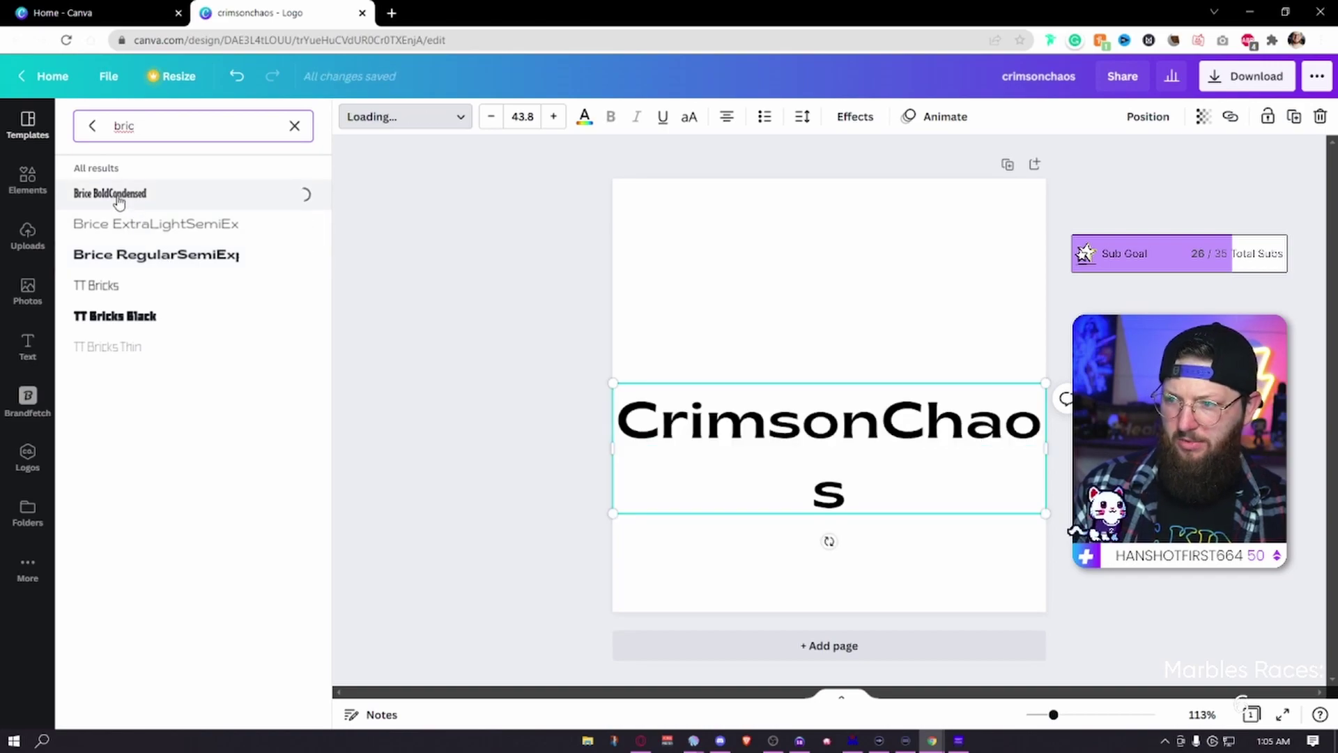
click(688, 117)
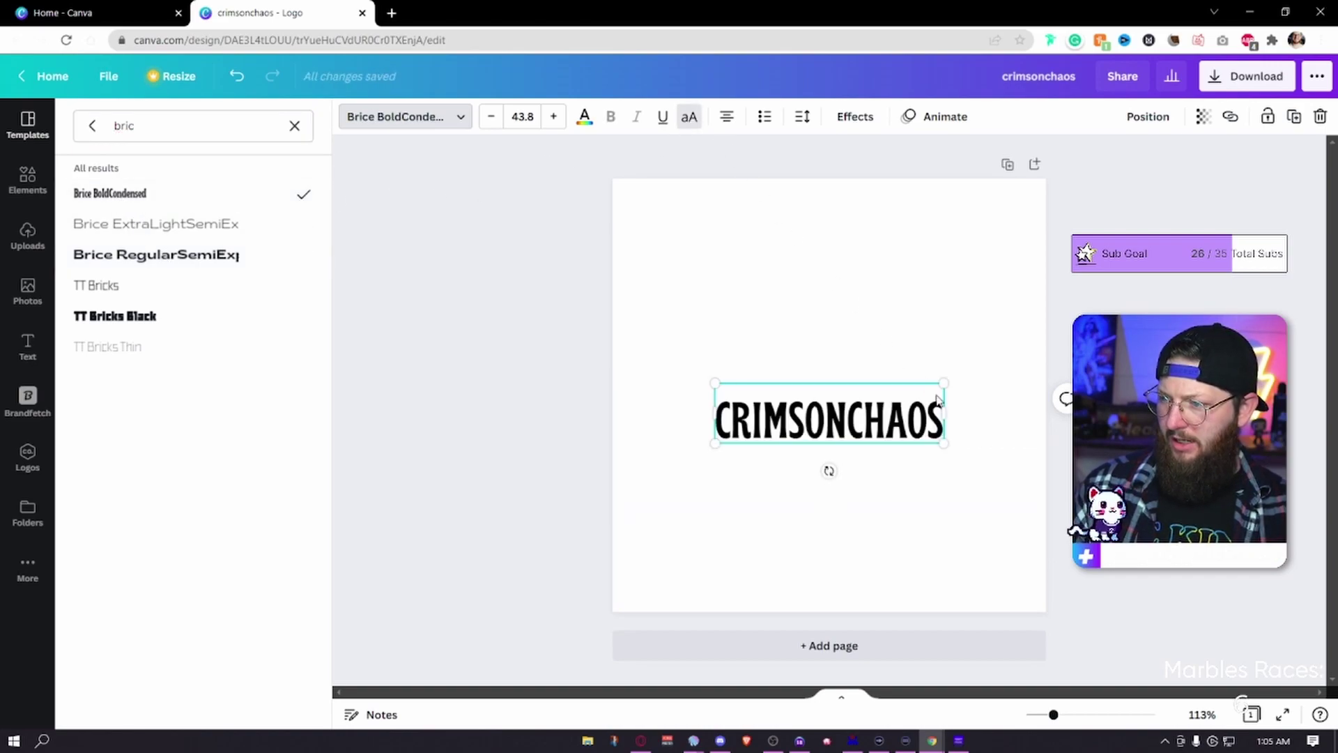
drag(948, 449, 944, 485)
Set the page background color to black.
click(940, 350)
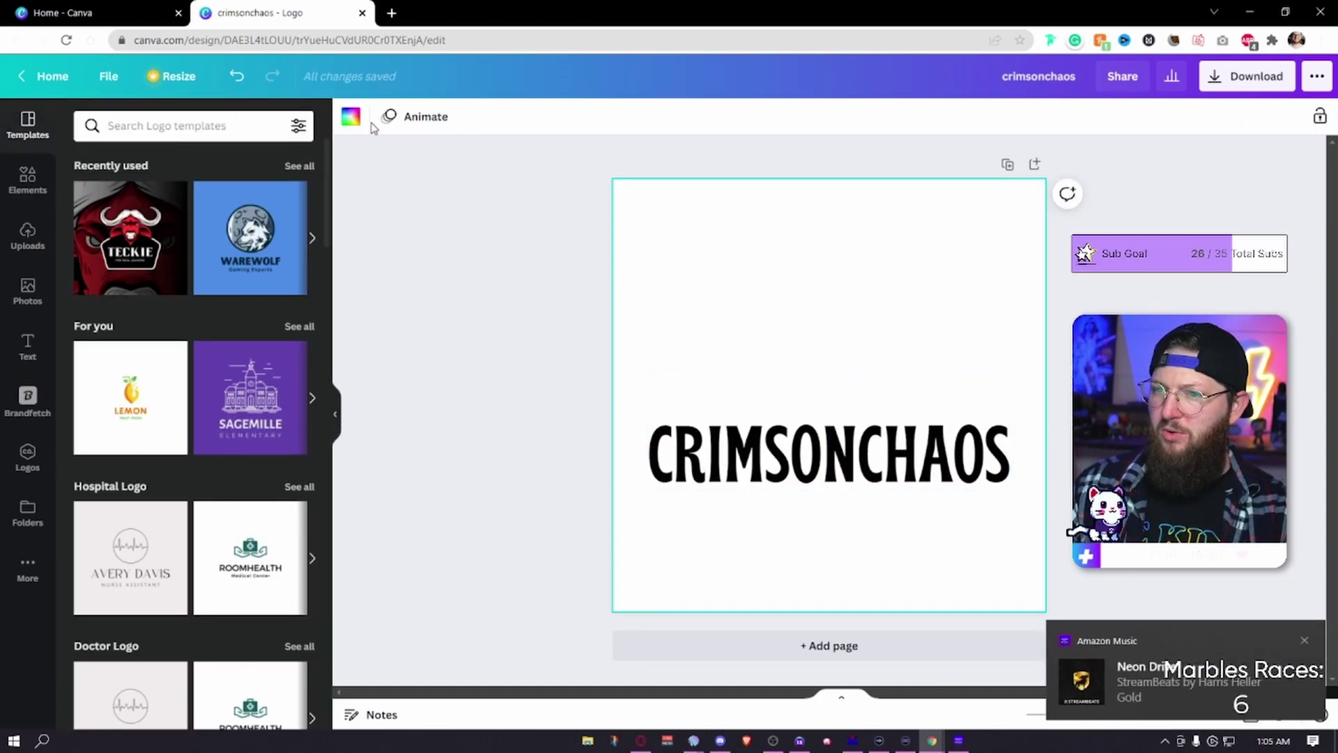
click(352, 119)
click(132, 195)
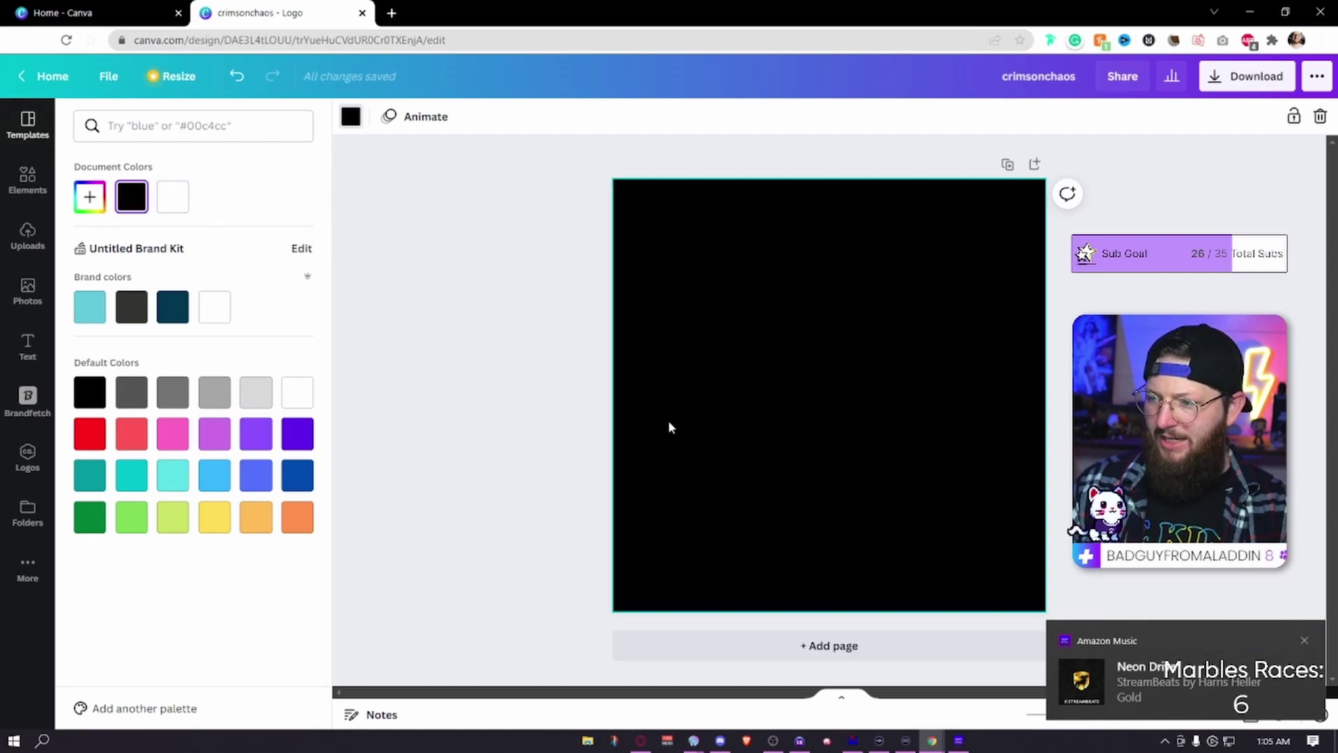
Recolor the CRIMSONCHAOS text white and move it slightly lower on the page, keeping it horizontally centered.
click(797, 458)
click(584, 116)
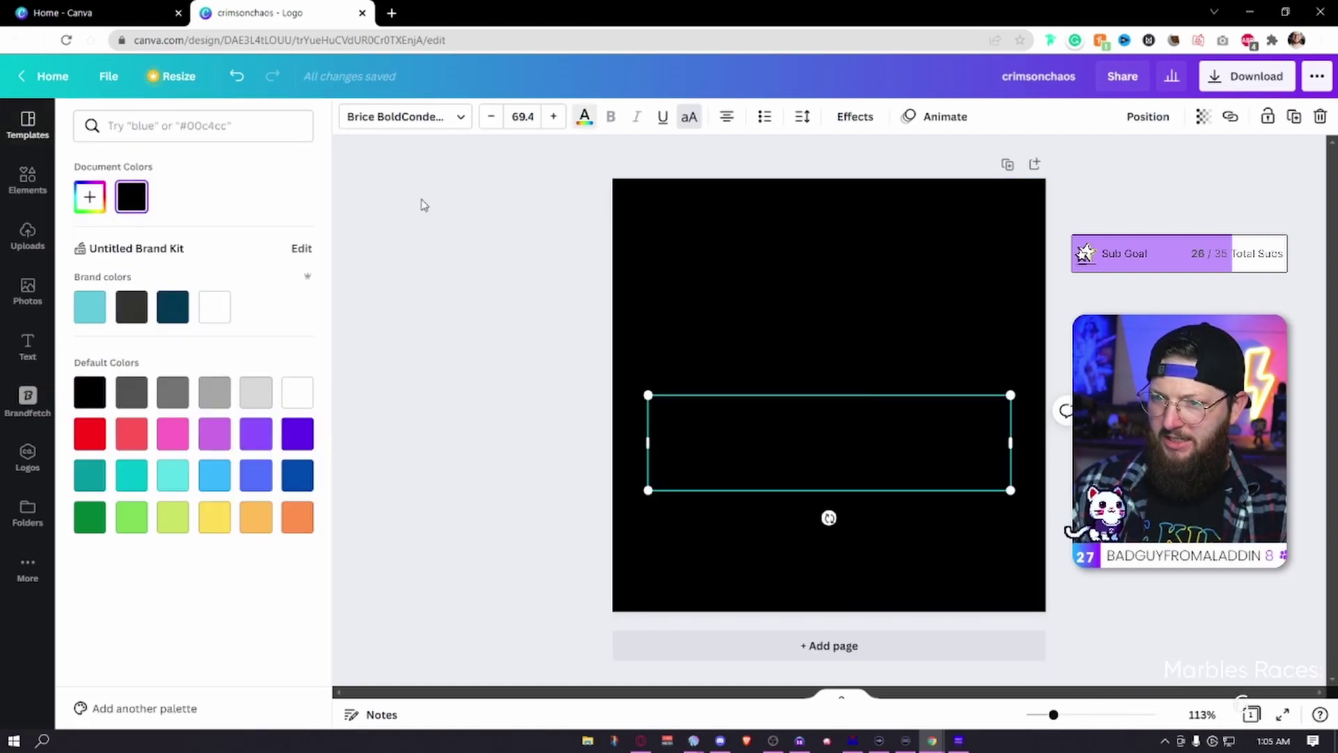
click(222, 307)
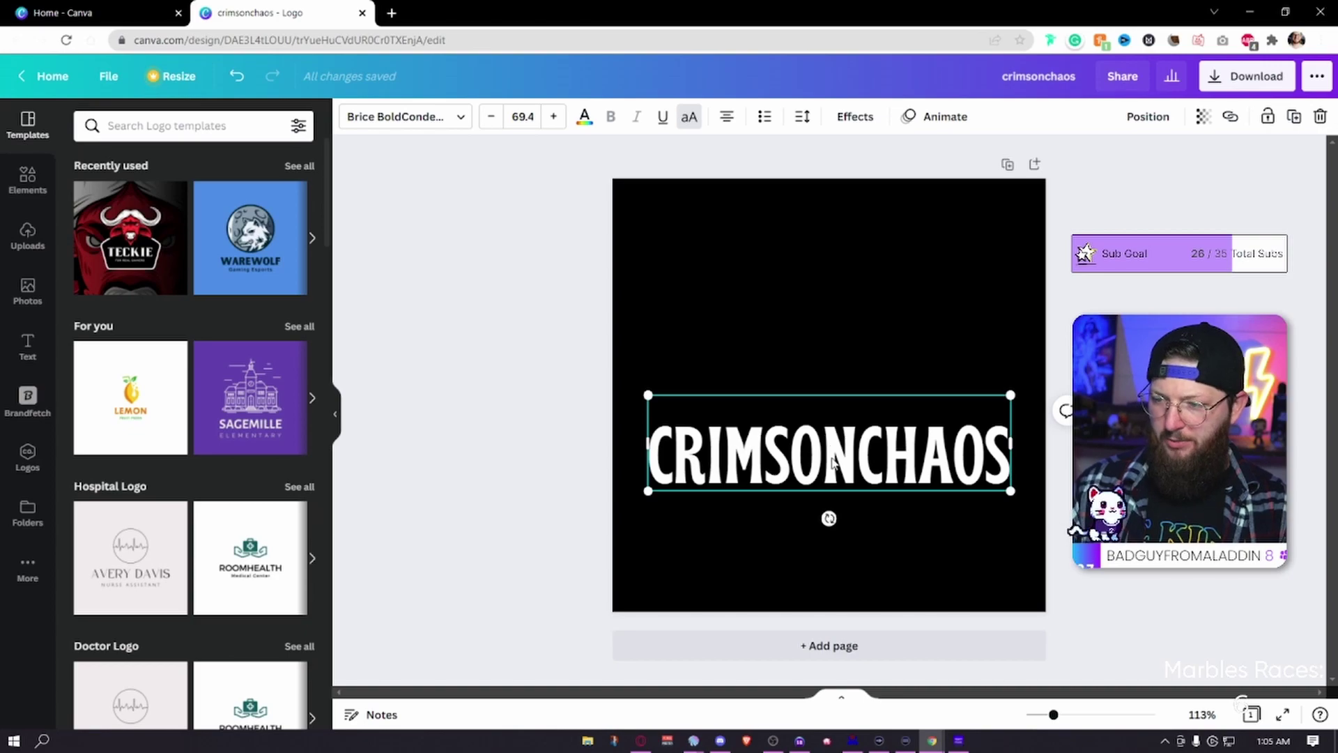
drag(830, 458, 829, 488)
key(Escape)
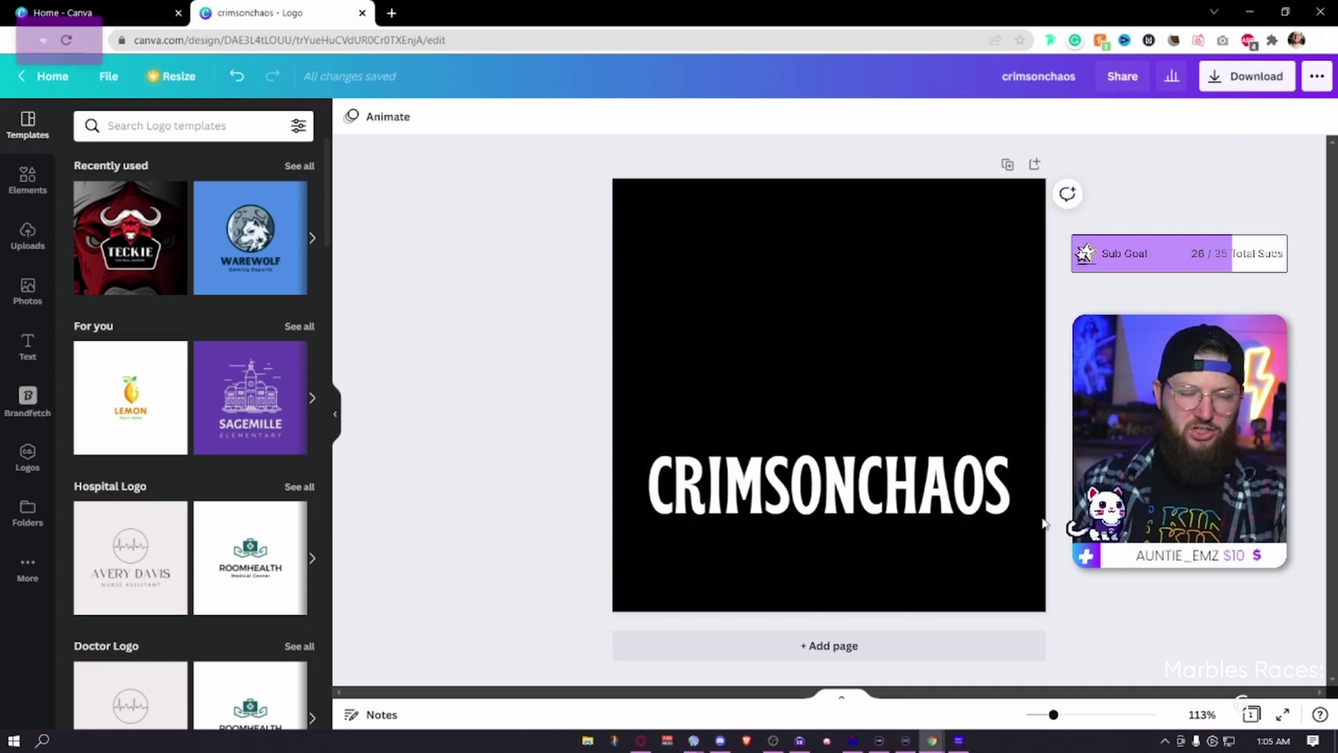
Search the elements library for "chaos" and examine the results for a graphic that suits the logo.
click(861, 486)
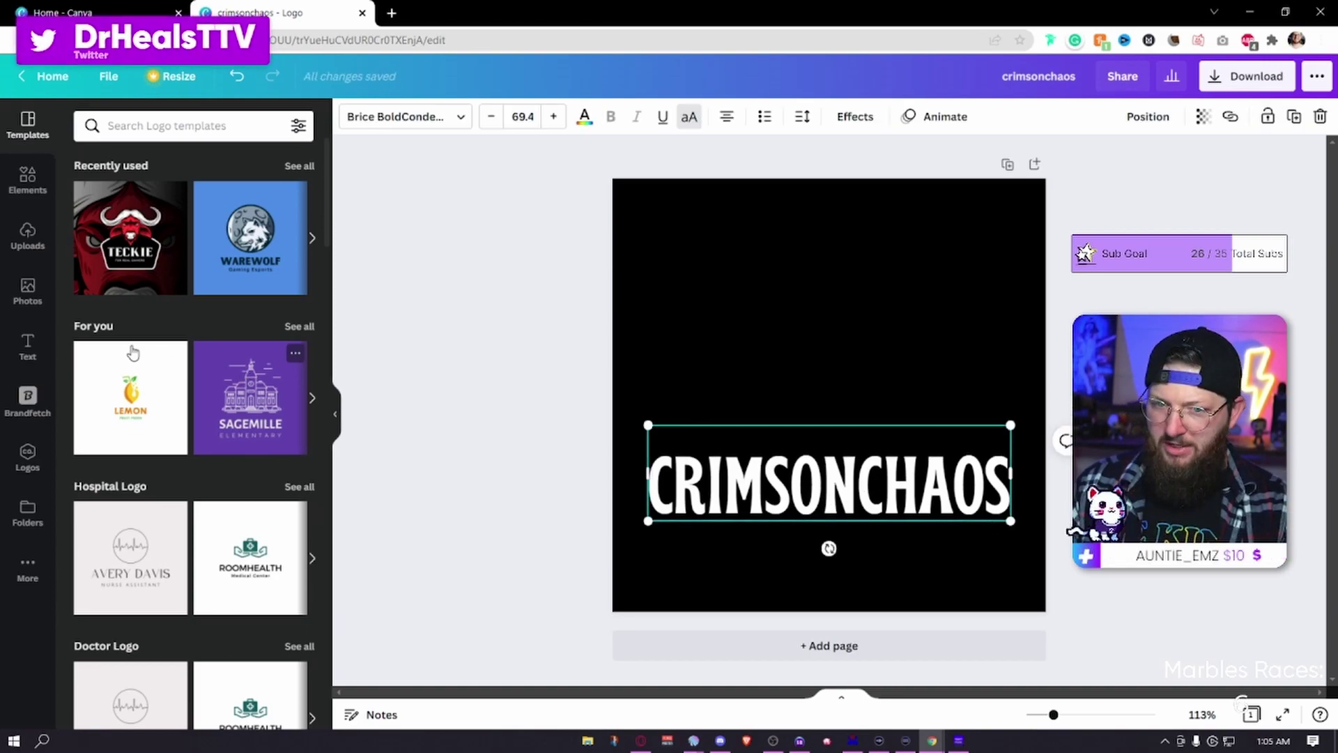
click(24, 242)
click(8, 180)
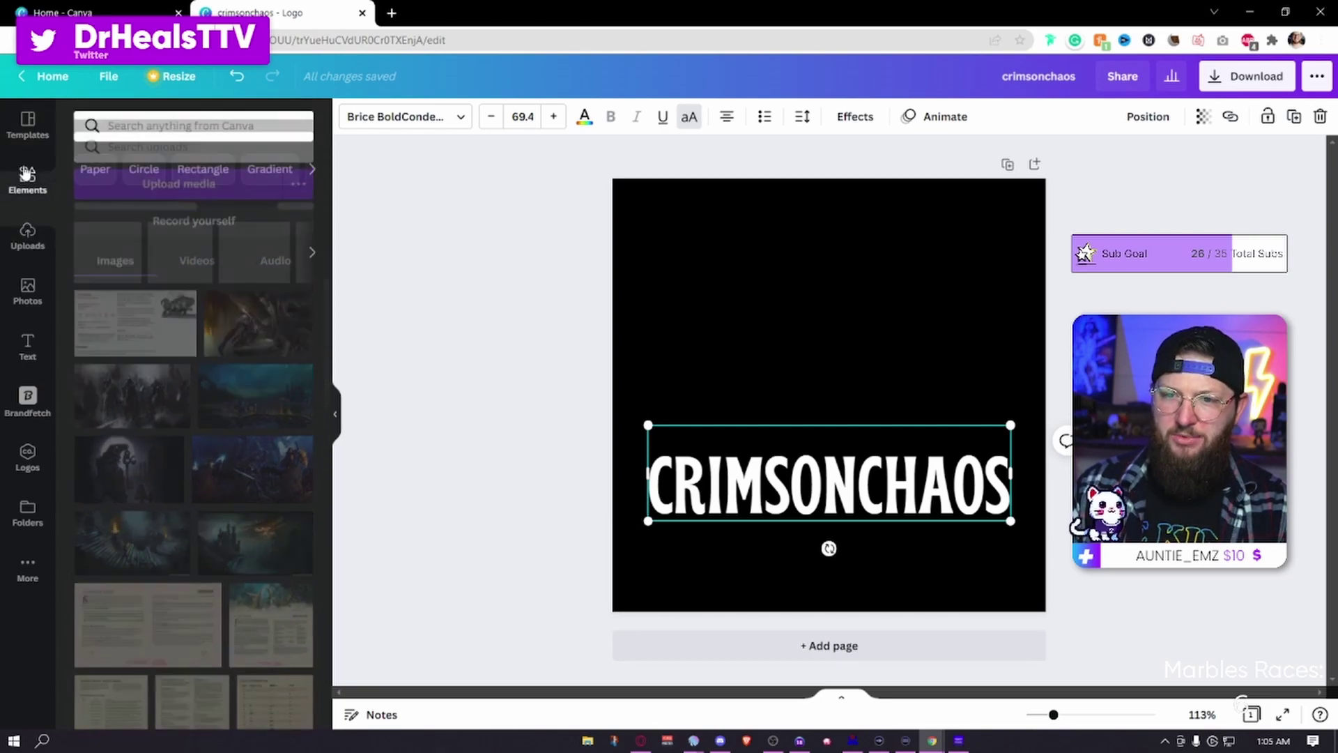
click(140, 127)
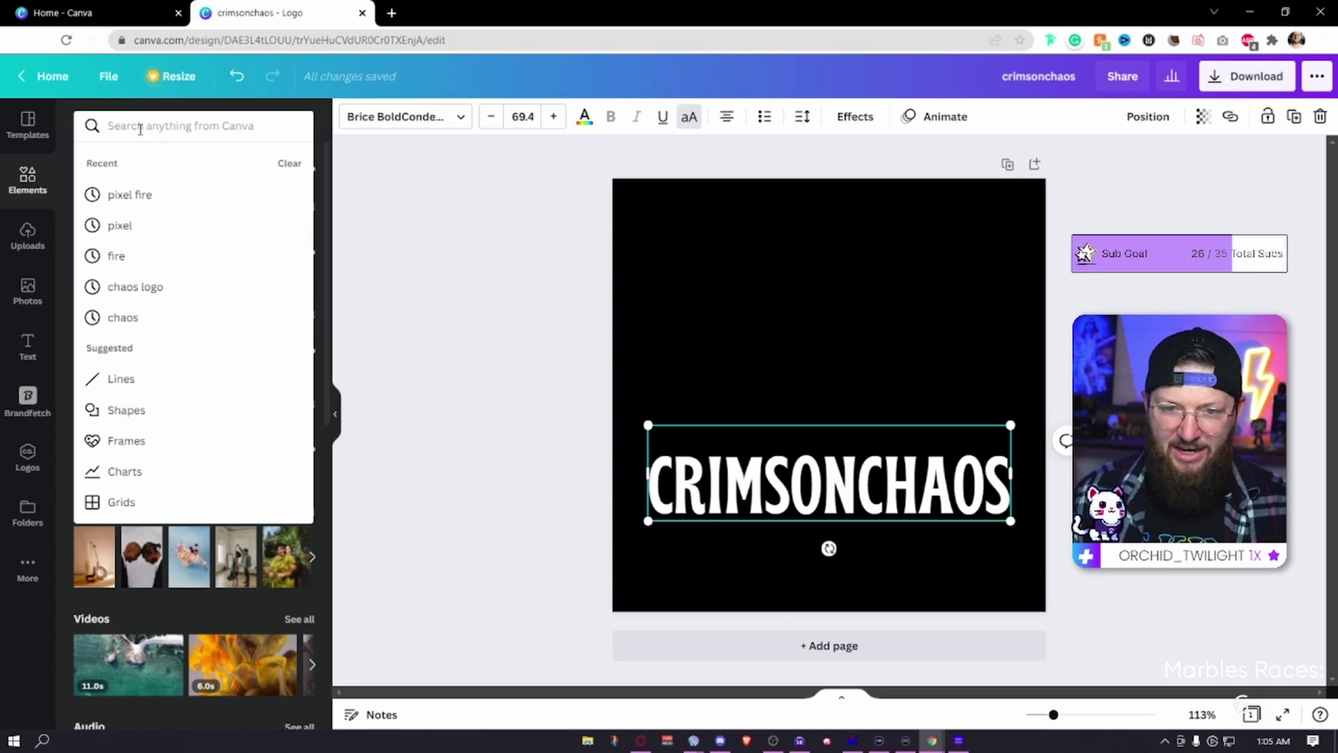
click(133, 315)
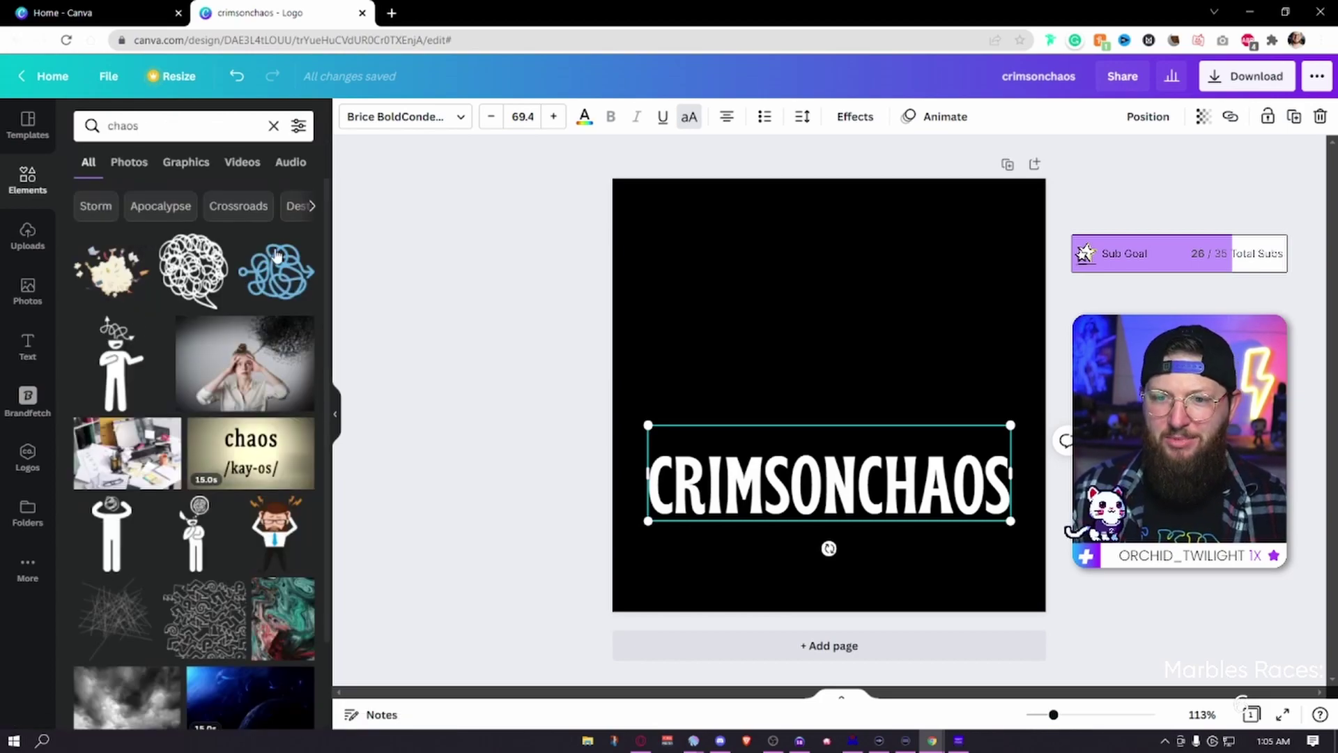
scroll(202, 389, down, 2)
scroll(136, 492, down, 10)
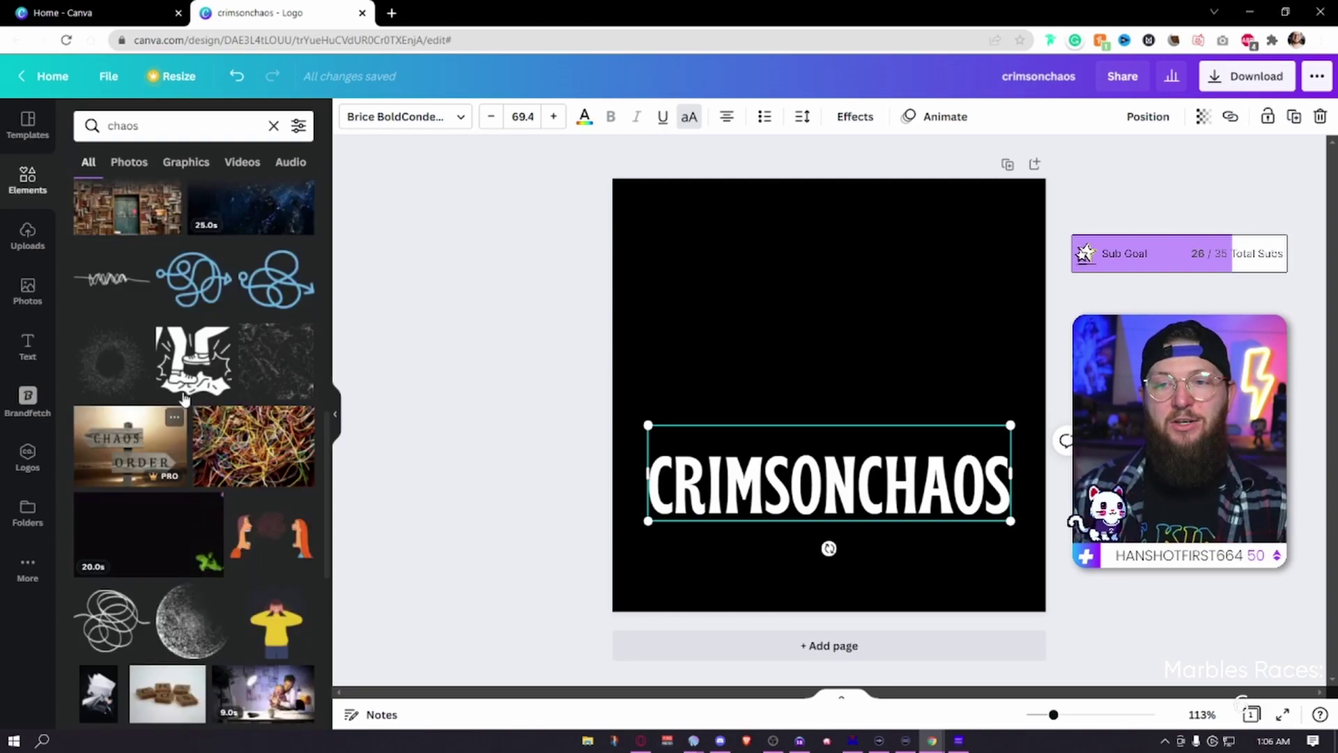
Search the elements for "c", add the green one-eyed monster letter C, and shrink it beside the start of the text.
drag(159, 125, 76, 124)
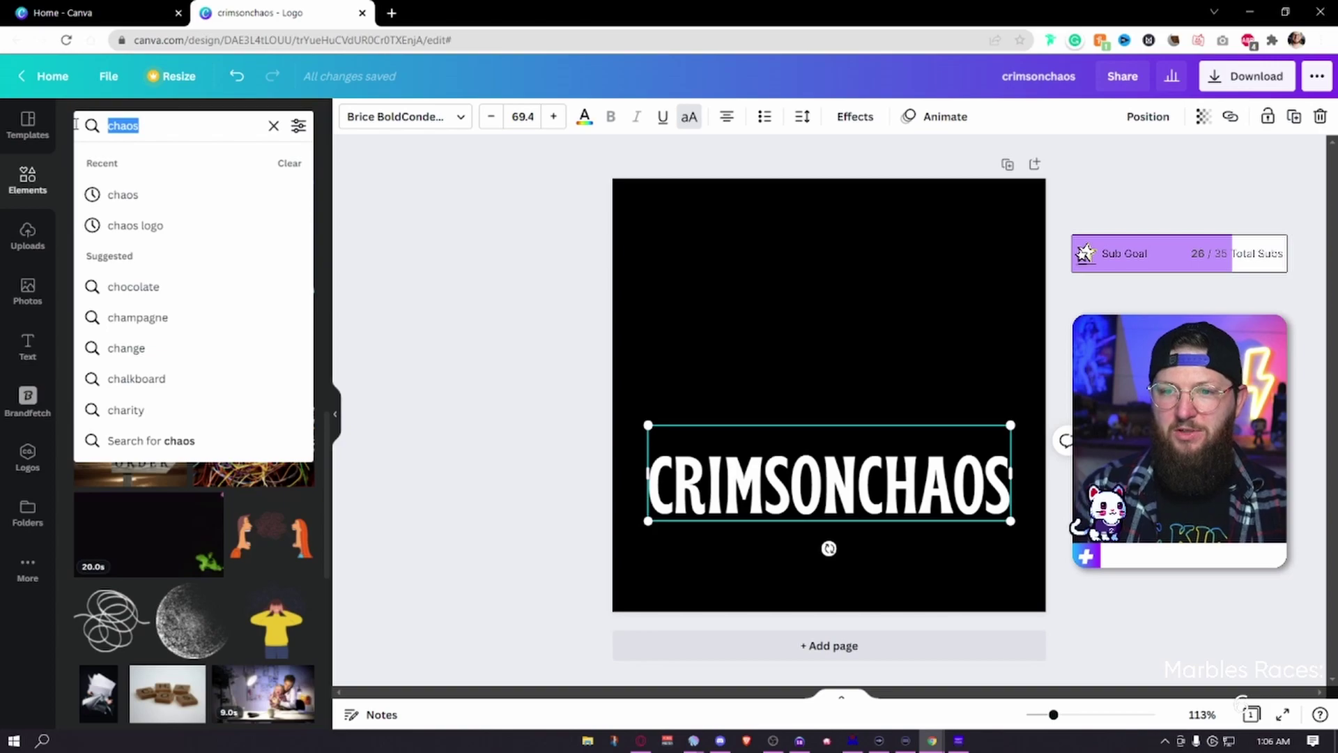
text(c)
key(Return)
scroll(255, 472, down, 1)
scroll(254, 472, down, 5)
scroll(170, 457, down, 4)
scroll(272, 341, up, 2)
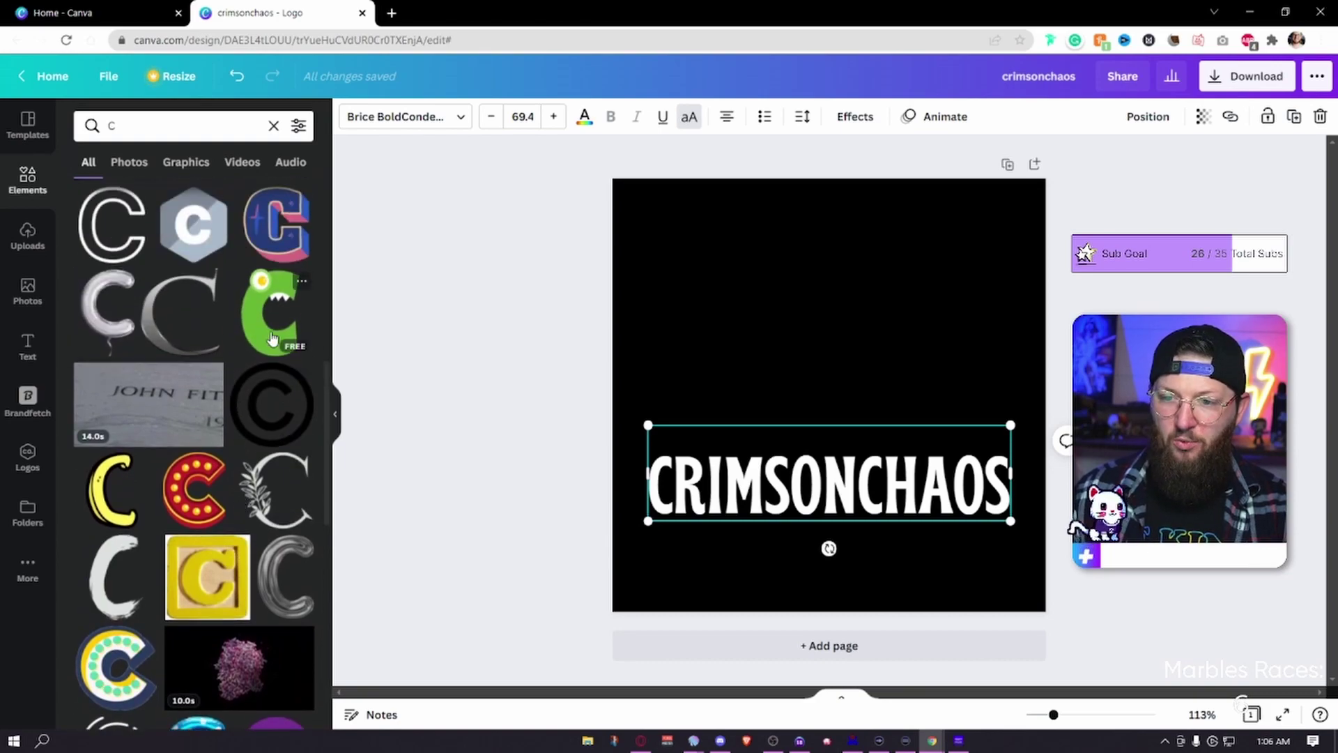
click(271, 340)
drag(1046, 225, 663, 413)
Remove the leading C from the text, shrink it to about size 48.7, and place it right after the monster C.
drag(816, 479, 852, 477)
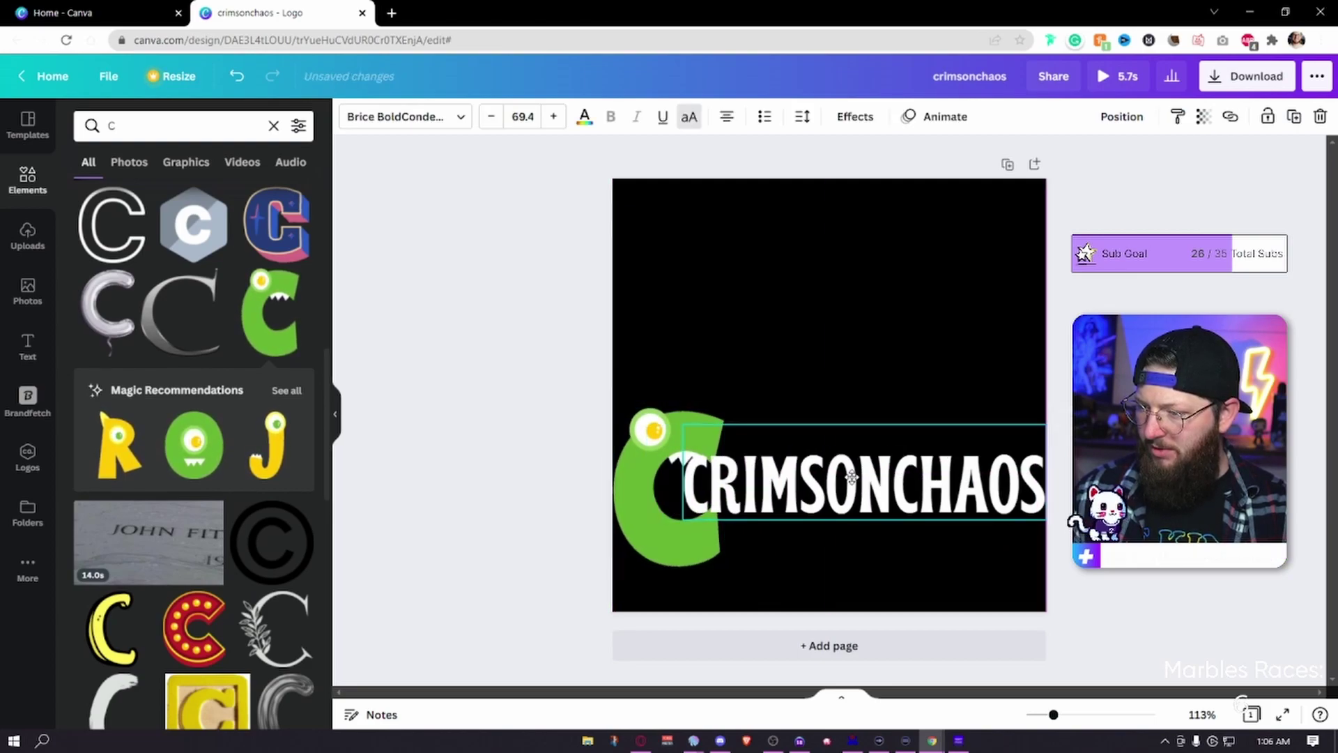
double_click(852, 477)
click(684, 479)
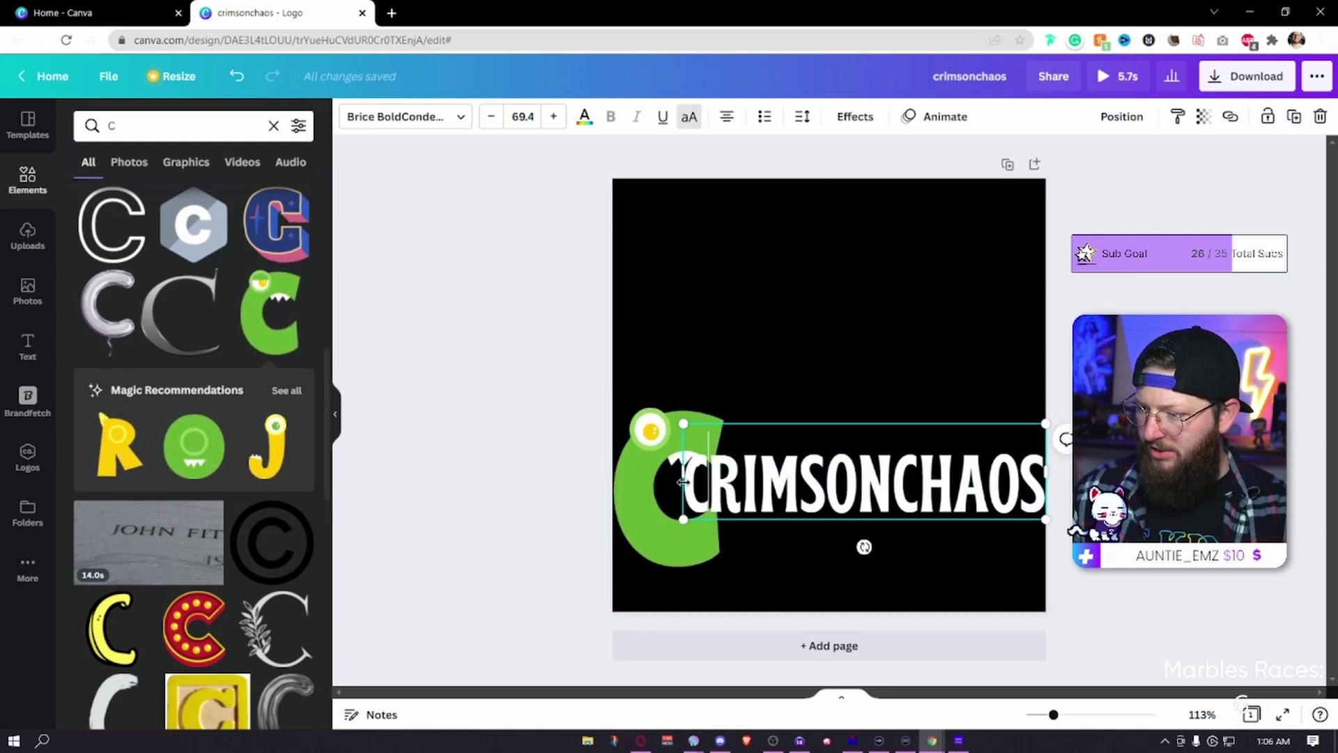
key(BackSpace)
drag(1043, 420, 934, 453)
click(1063, 526)
drag(853, 486, 881, 481)
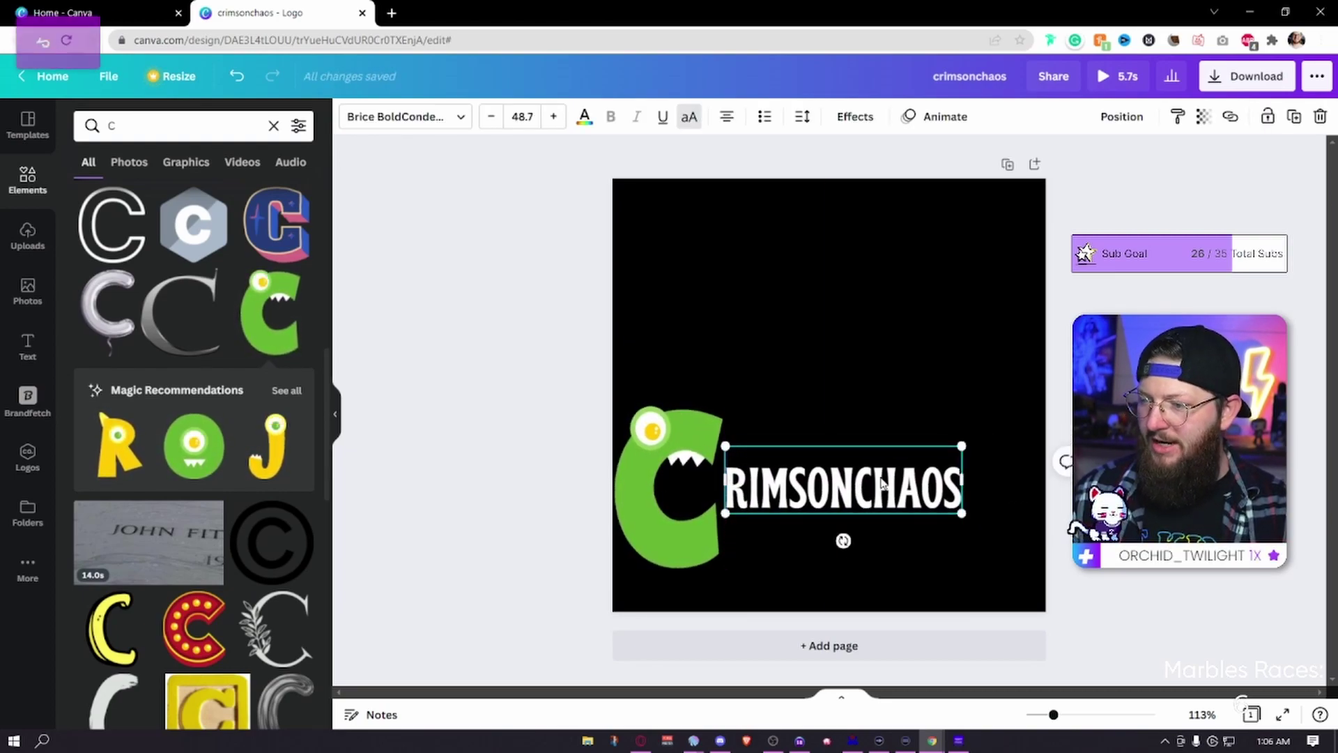
Recolor the RIMSONCHAOS text with the green sampled from the monster letter.
click(584, 117)
click(89, 197)
click(277, 354)
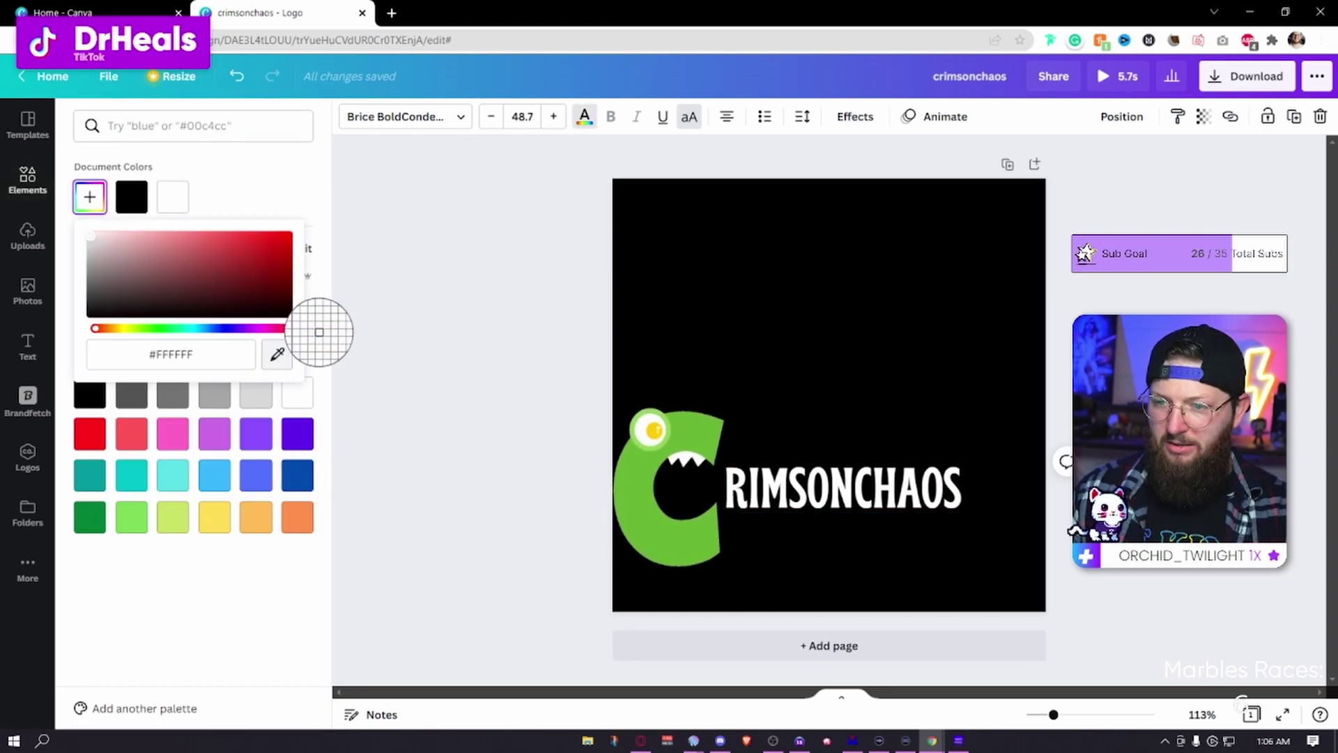
click(674, 436)
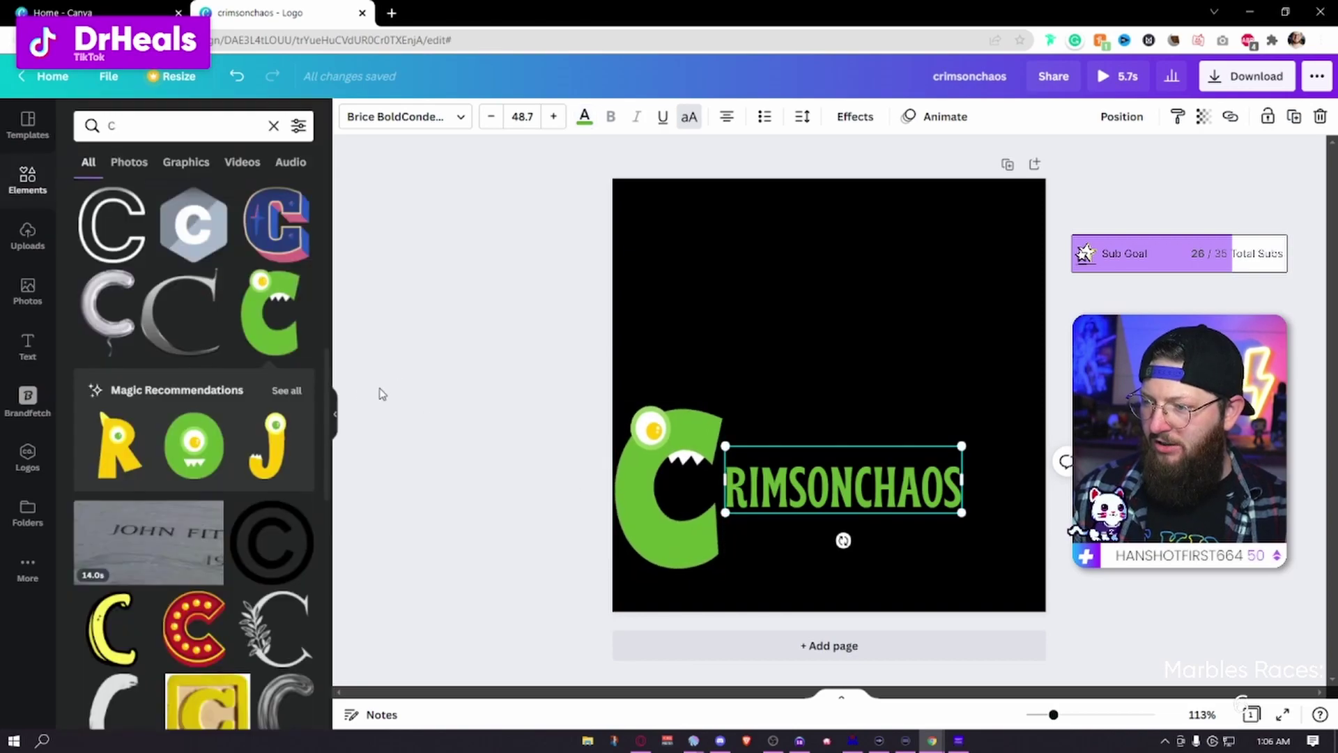
click(386, 393)
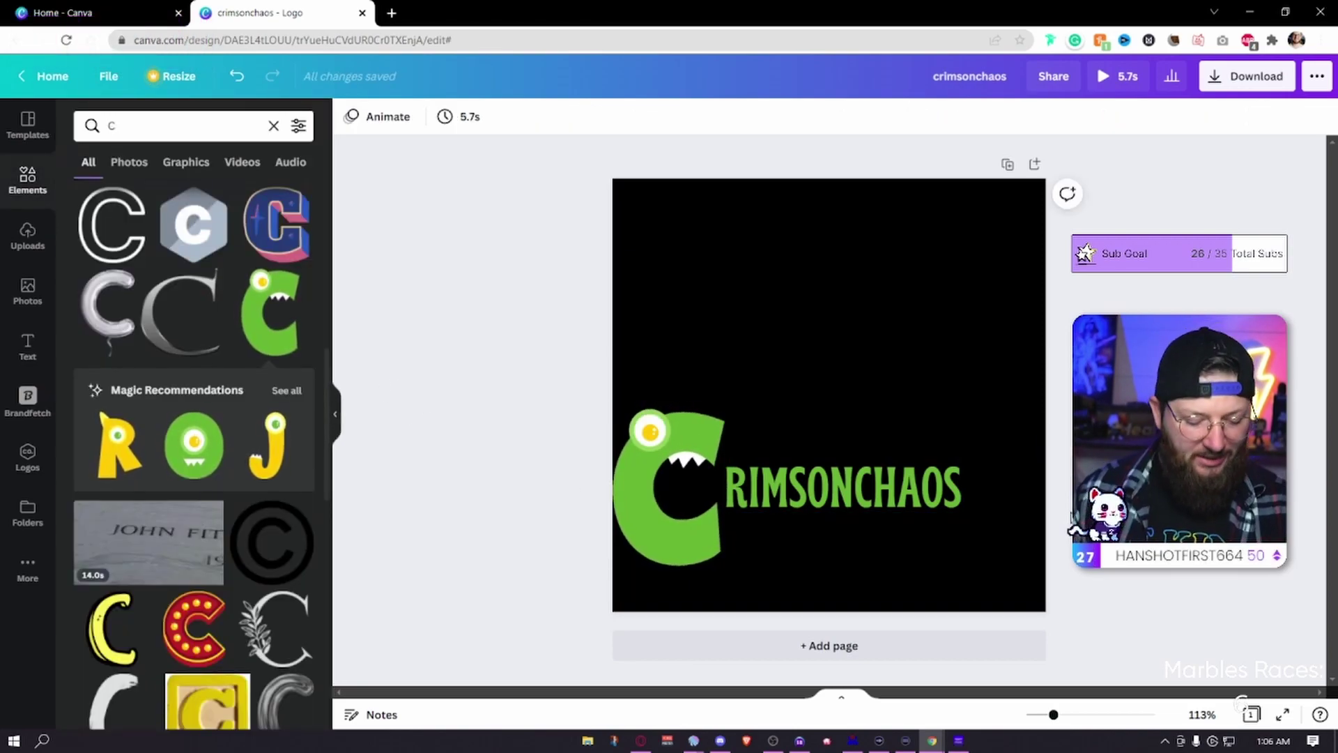
Undo the text edits and the resizing of the monster C, and delete the monster C from the page.
key(ctrl+z)
key(ctrl+z)
key(ctrl+z)
key(ctrl+z)
key(ctrl+z)
key(ctrl+z)
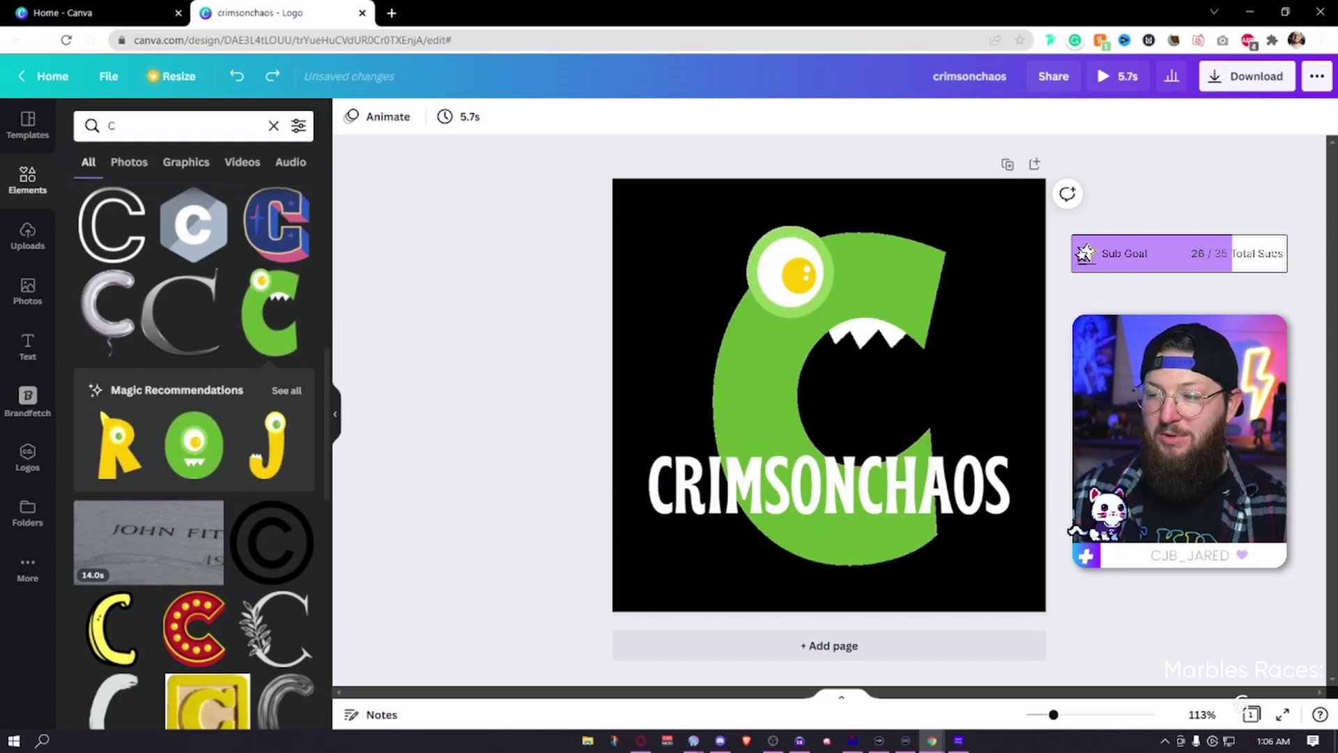
click(927, 260)
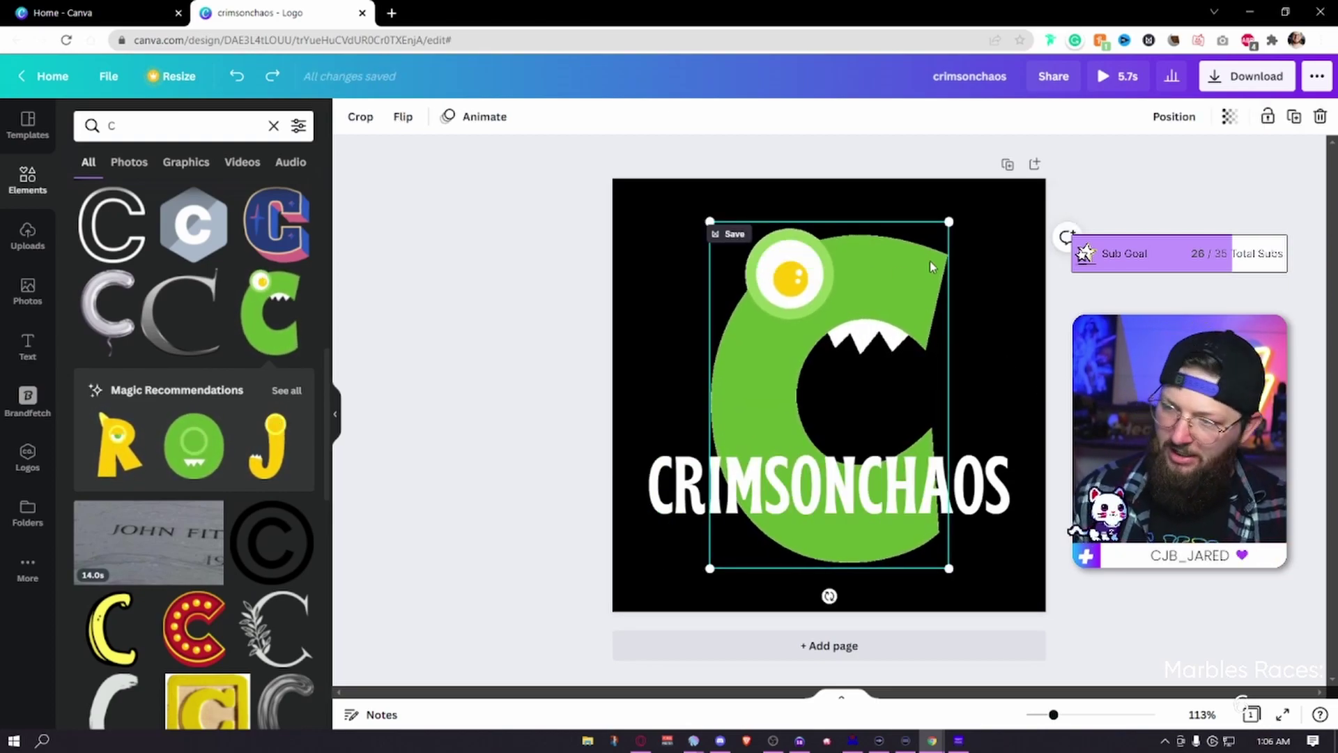
key(Delete)
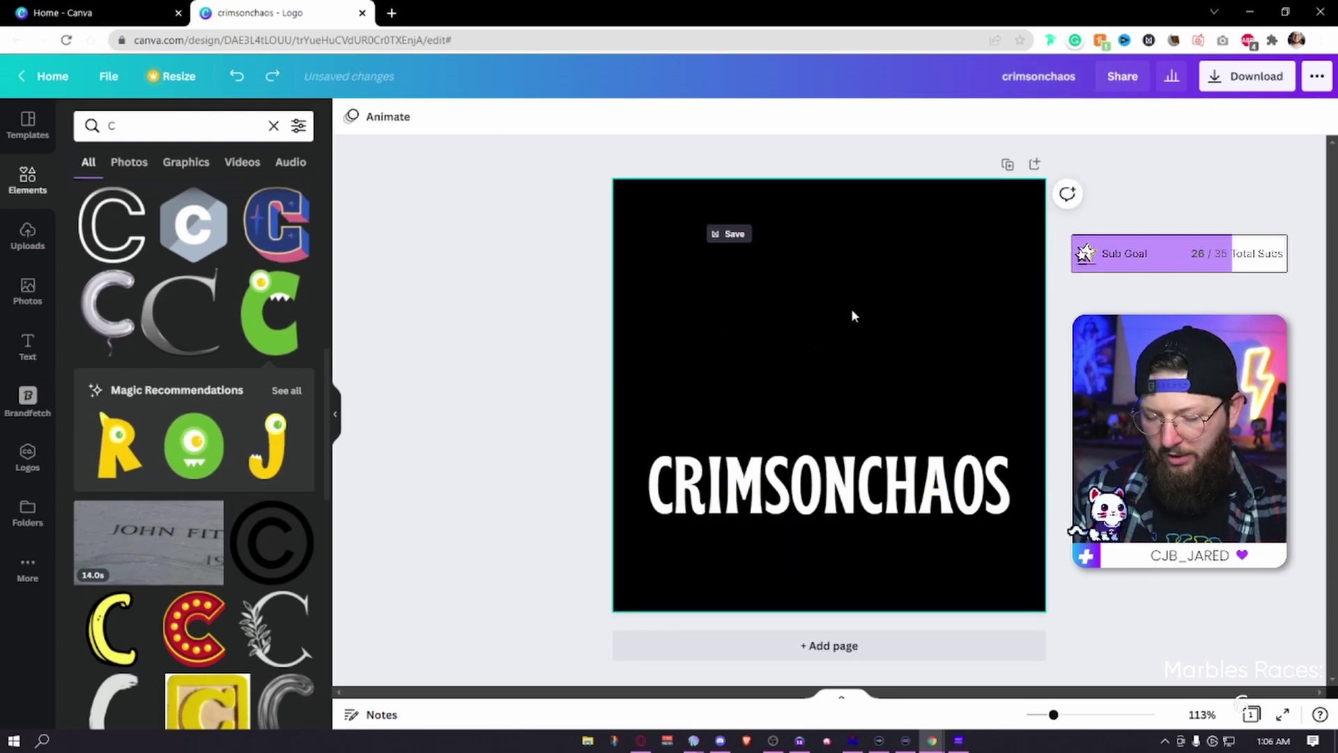
Check the remaining letter C graphics and search the elements for "fire".
scroll(209, 463, down, 6)
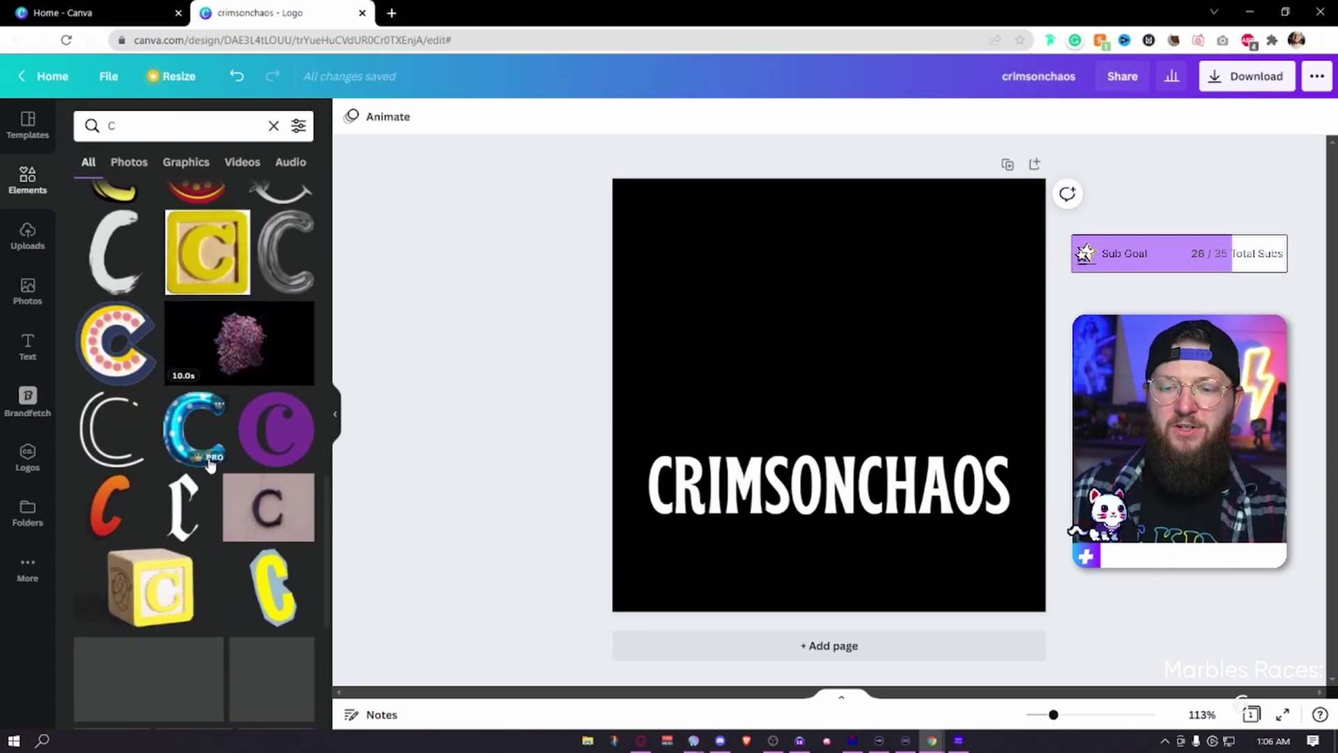
scroll(209, 463, down, 5)
click(98, 125)
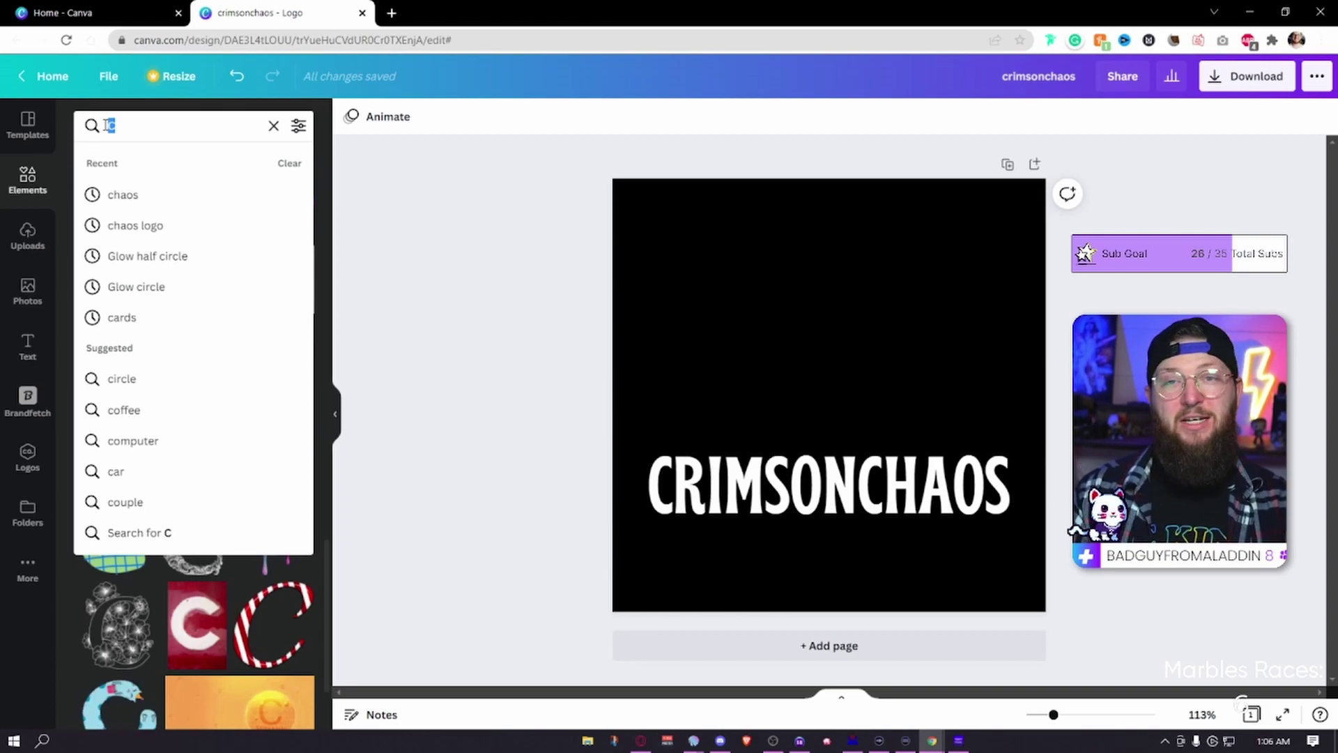
text(fire)
key(Return)
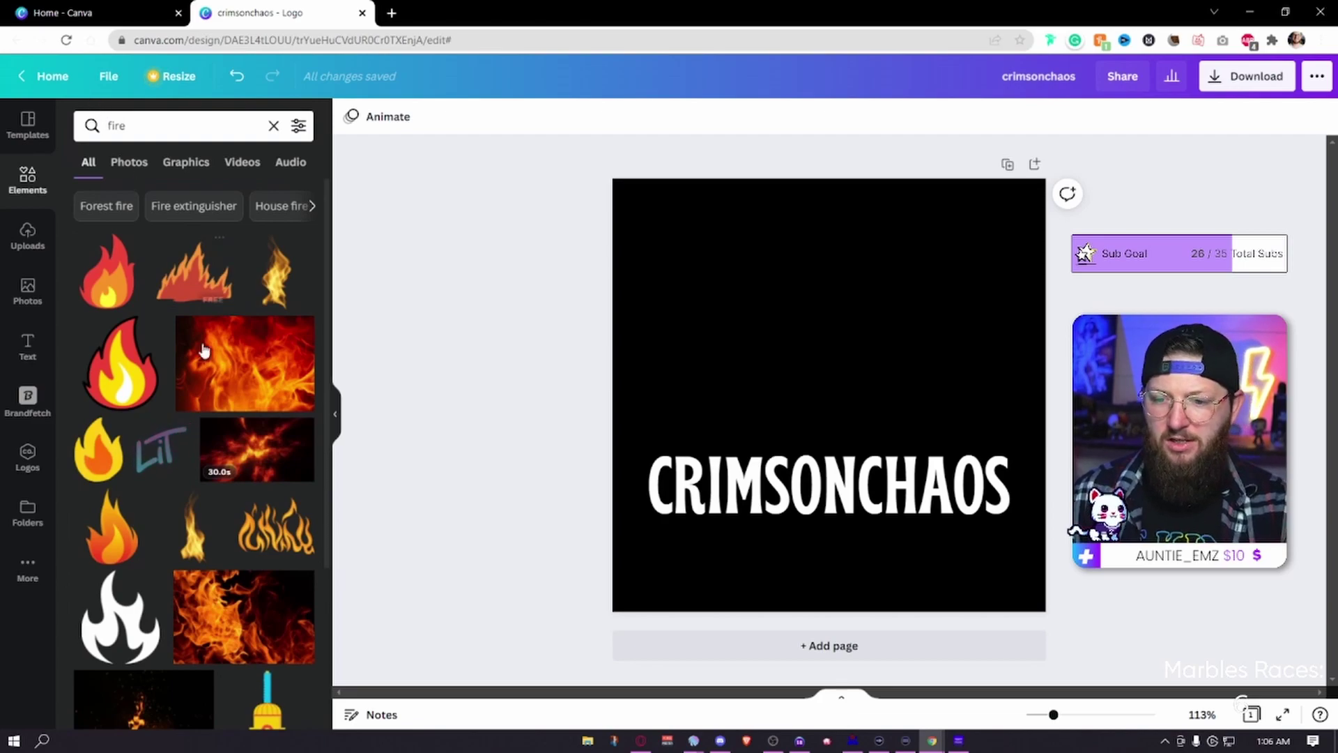
Try the red and yellow flames graphic above the first half of the CRIMSONCHAOS text, and delete it.
scroll(186, 447, down, 3)
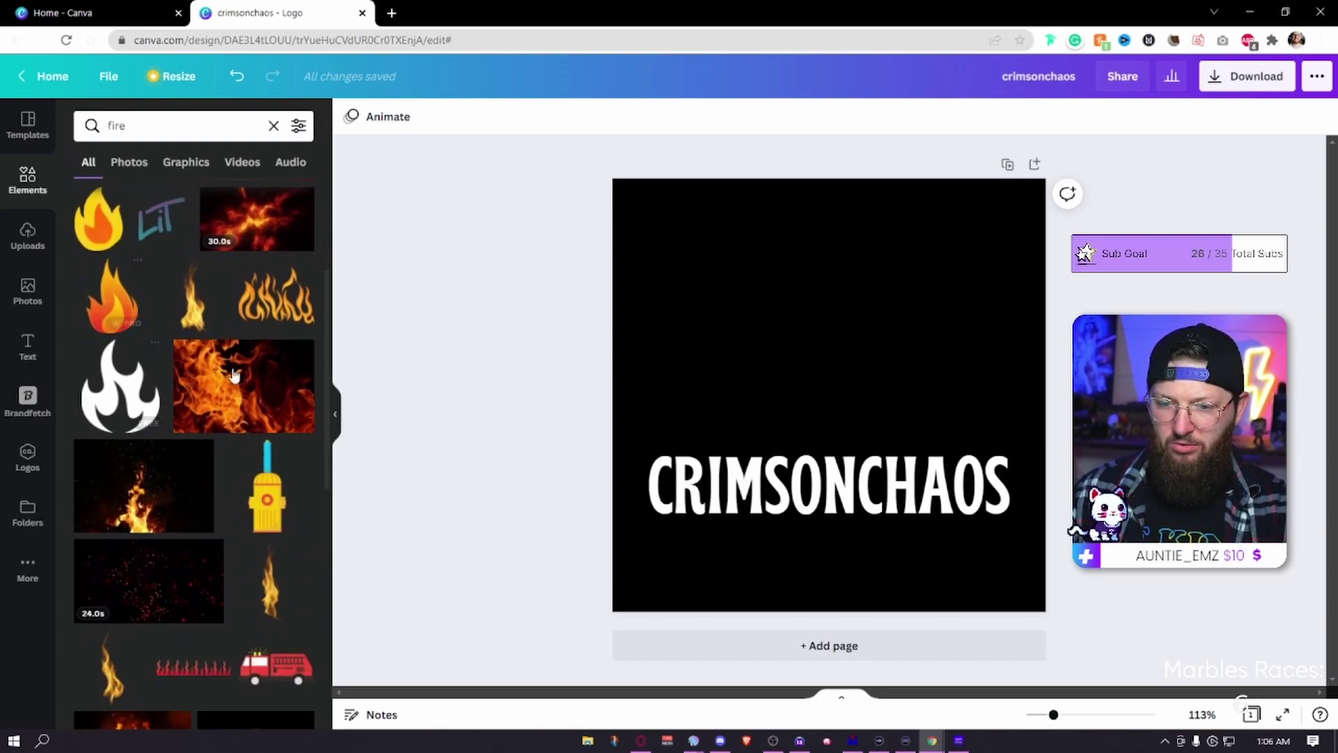
scroll(172, 519, down, 7)
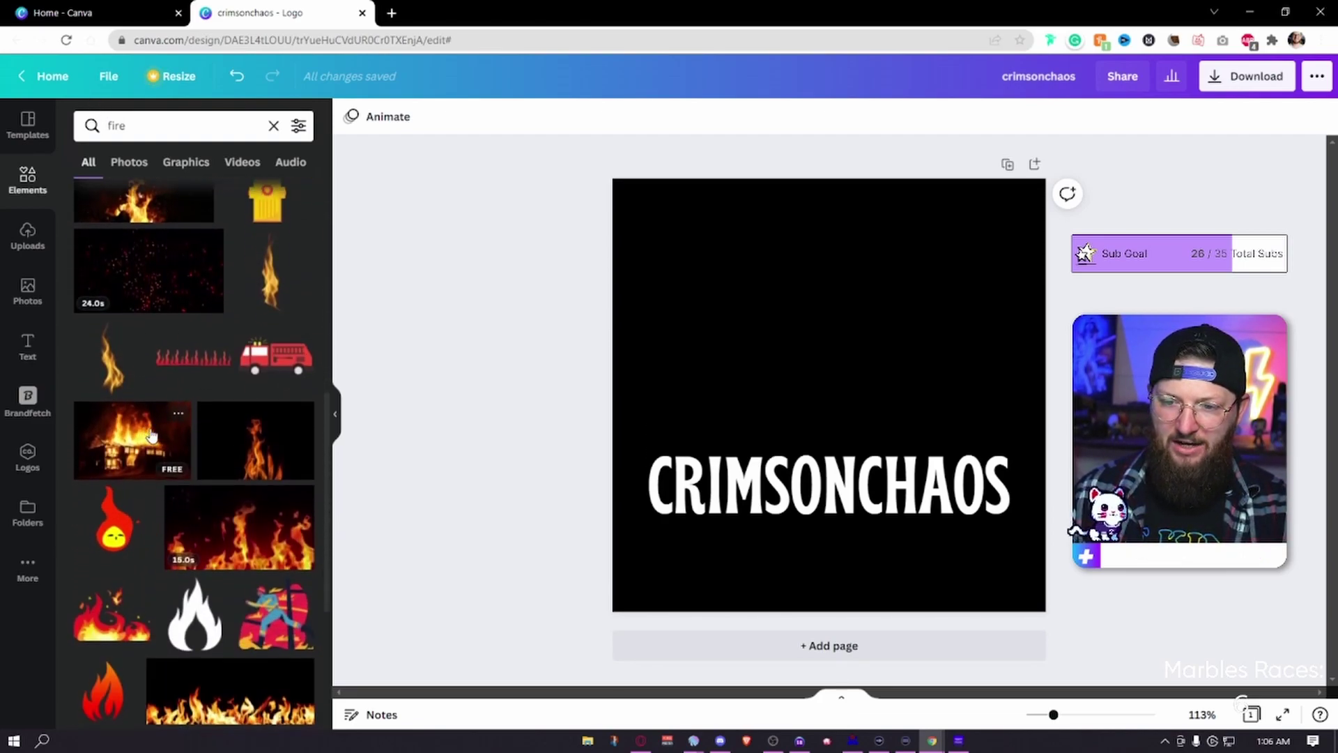
scroll(246, 403, down, 1)
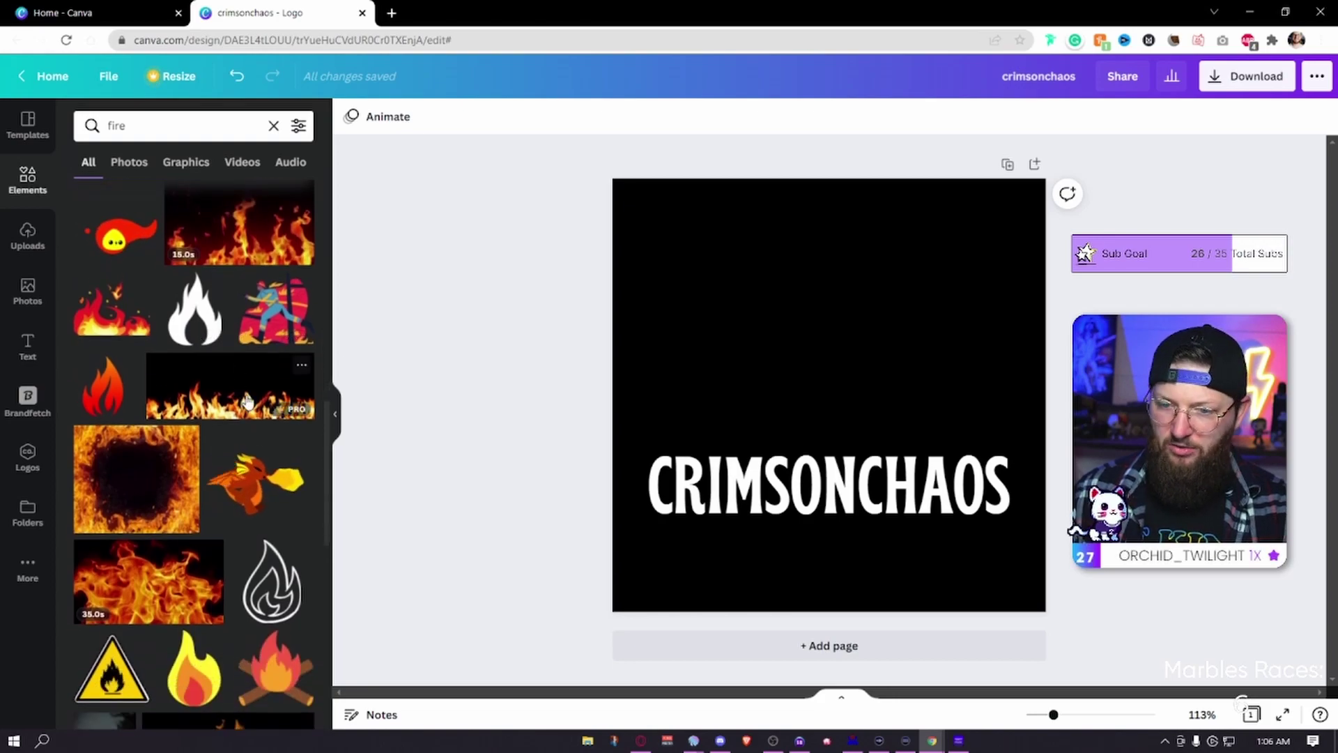
click(148, 340)
click(808, 481)
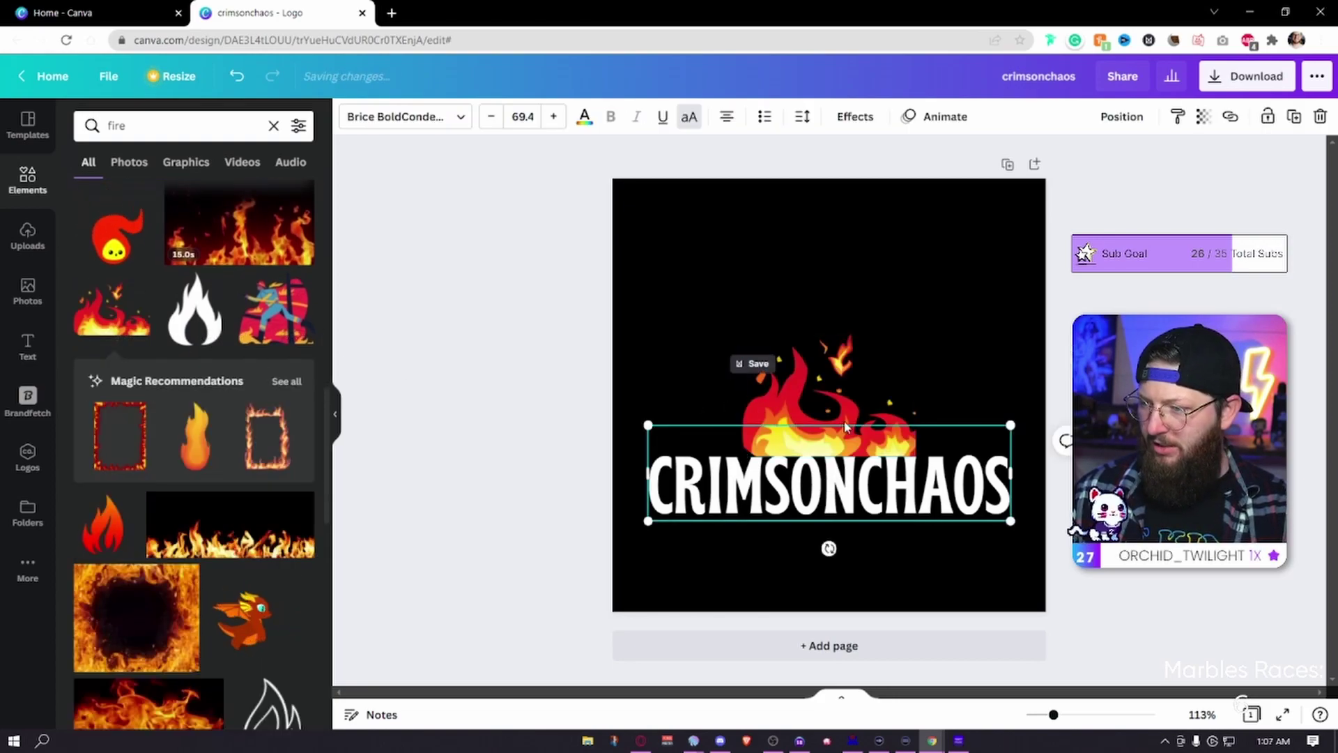
drag(803, 401, 710, 382)
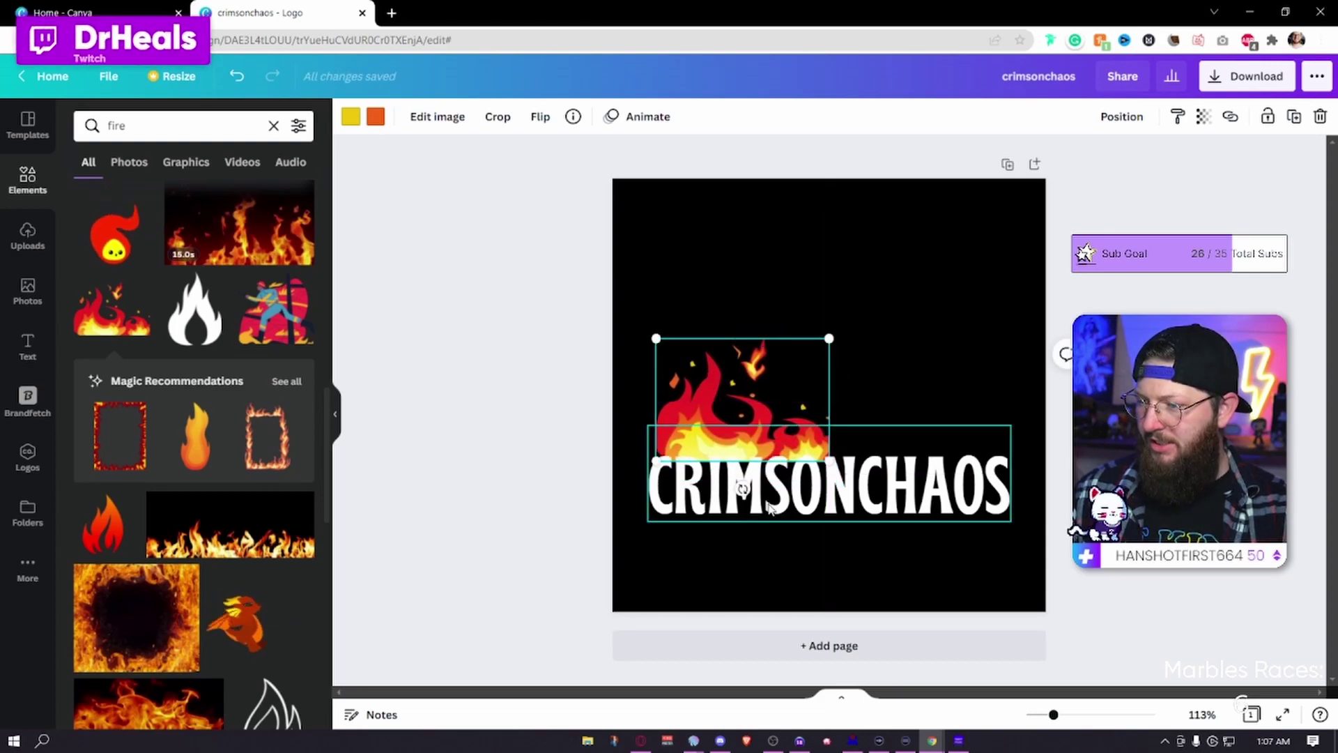
click(706, 393)
key(Delete)
Add the orange line-art flame from the fire results to the page and open all of its Magic Recommendations.
scroll(252, 547, down, 3)
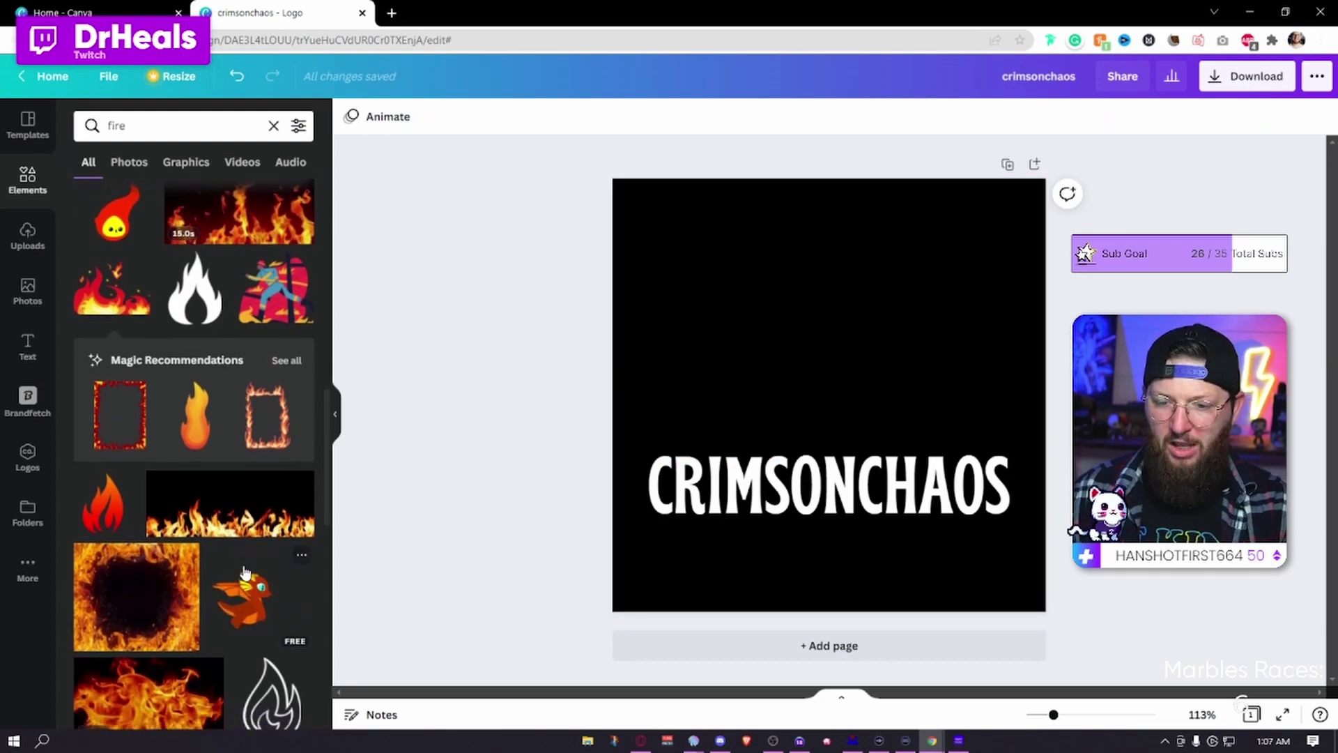
scroll(250, 547, down, 6)
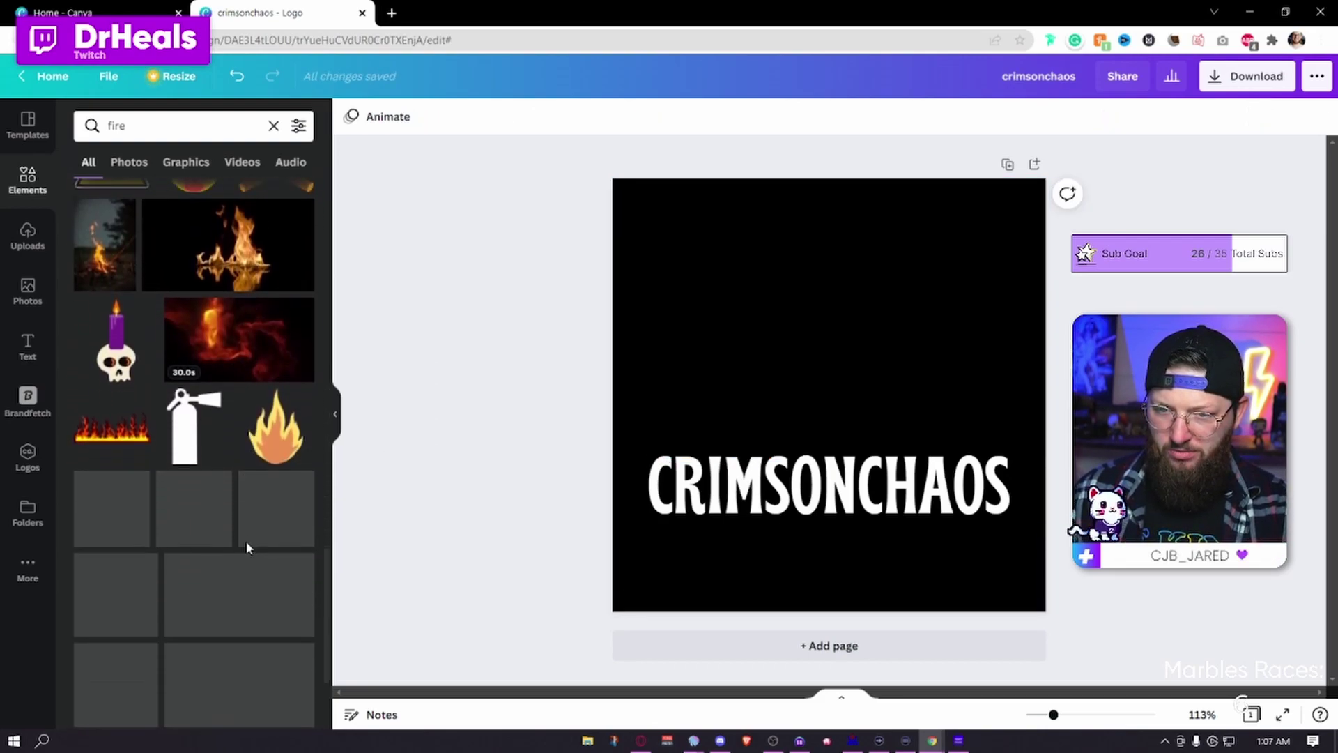
scroll(244, 541, down, 1)
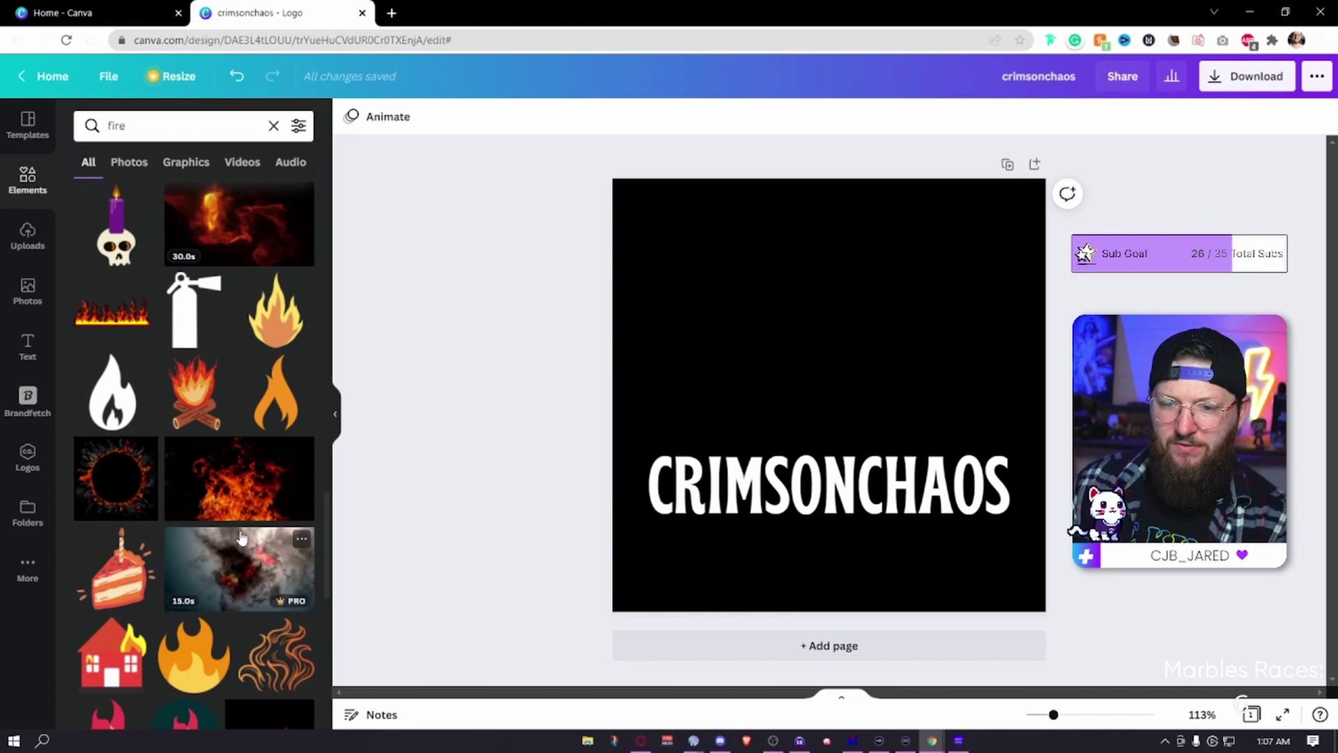
scroll(240, 531, down, 2)
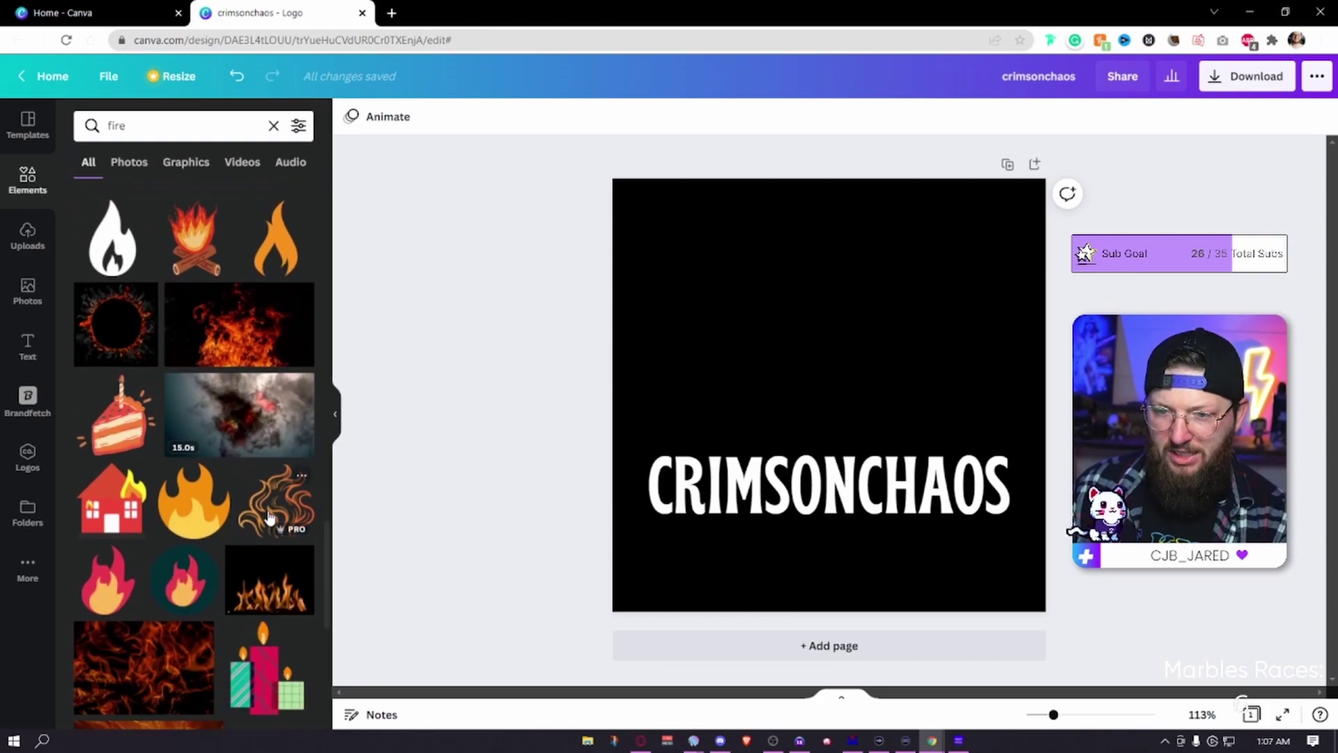
scroll(268, 519, down, 2)
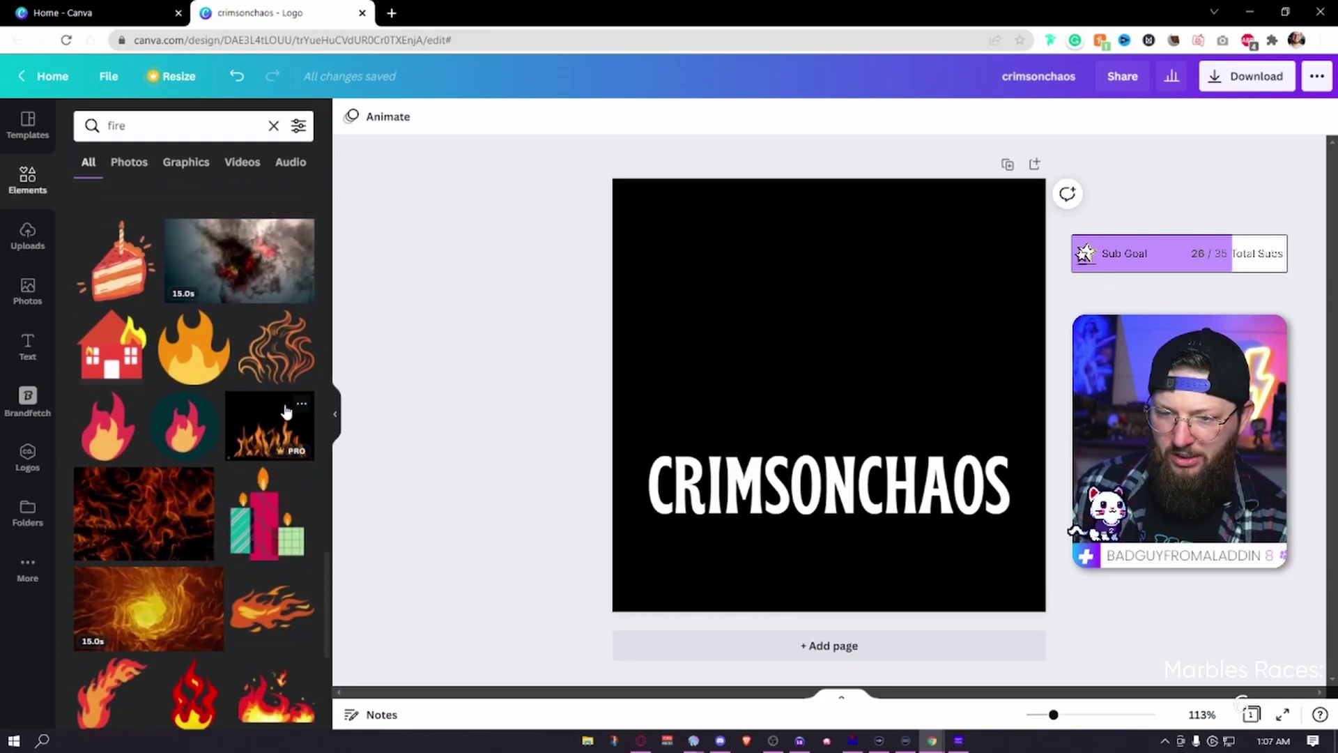
click(299, 359)
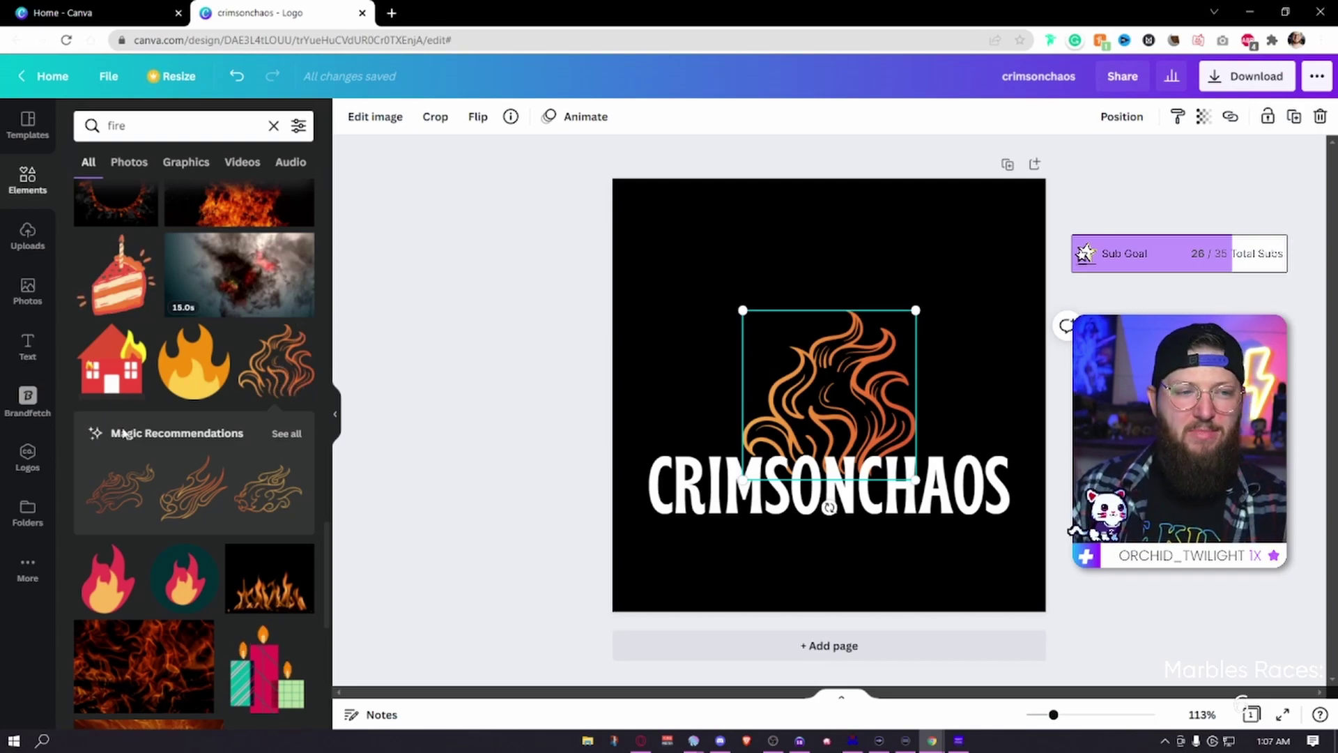
click(287, 434)
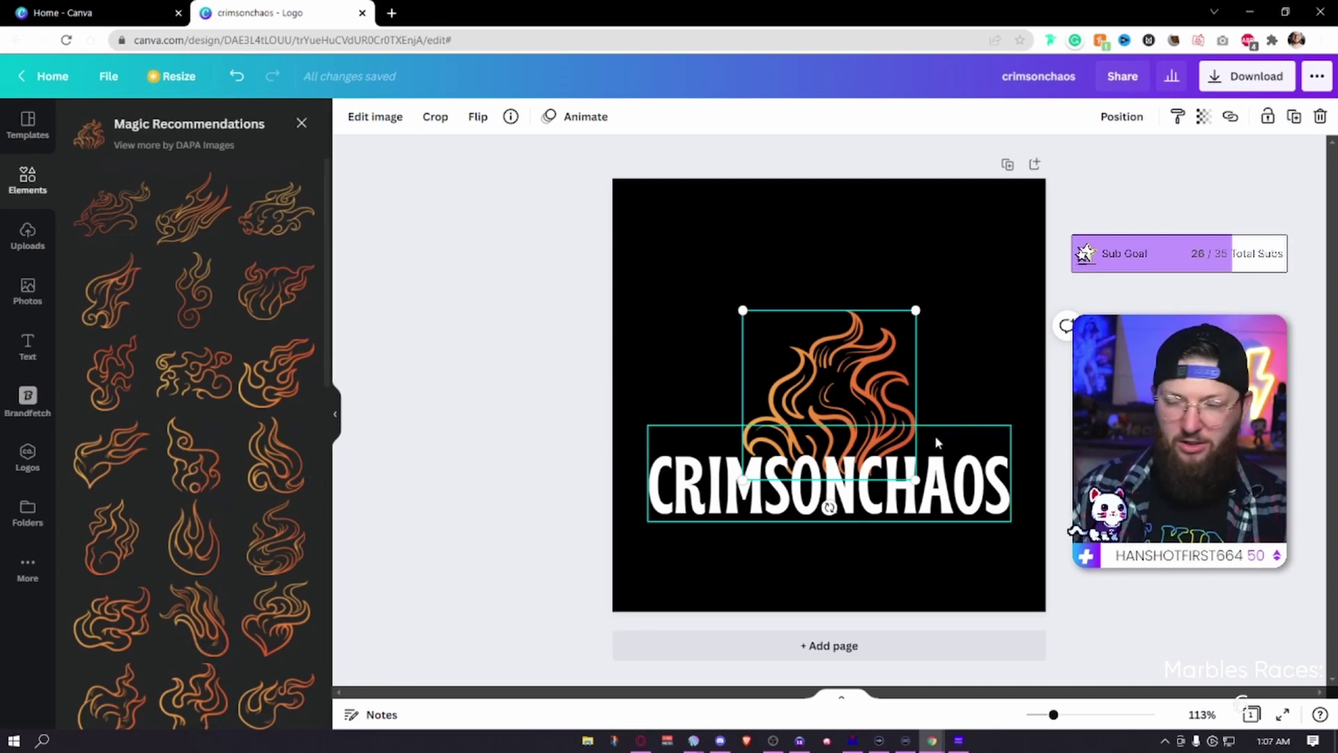
Replace the line-art flame with the golden flaming animal-head outline, horizontally centered just above the CRIMSONCHAOS text.
key(Delete)
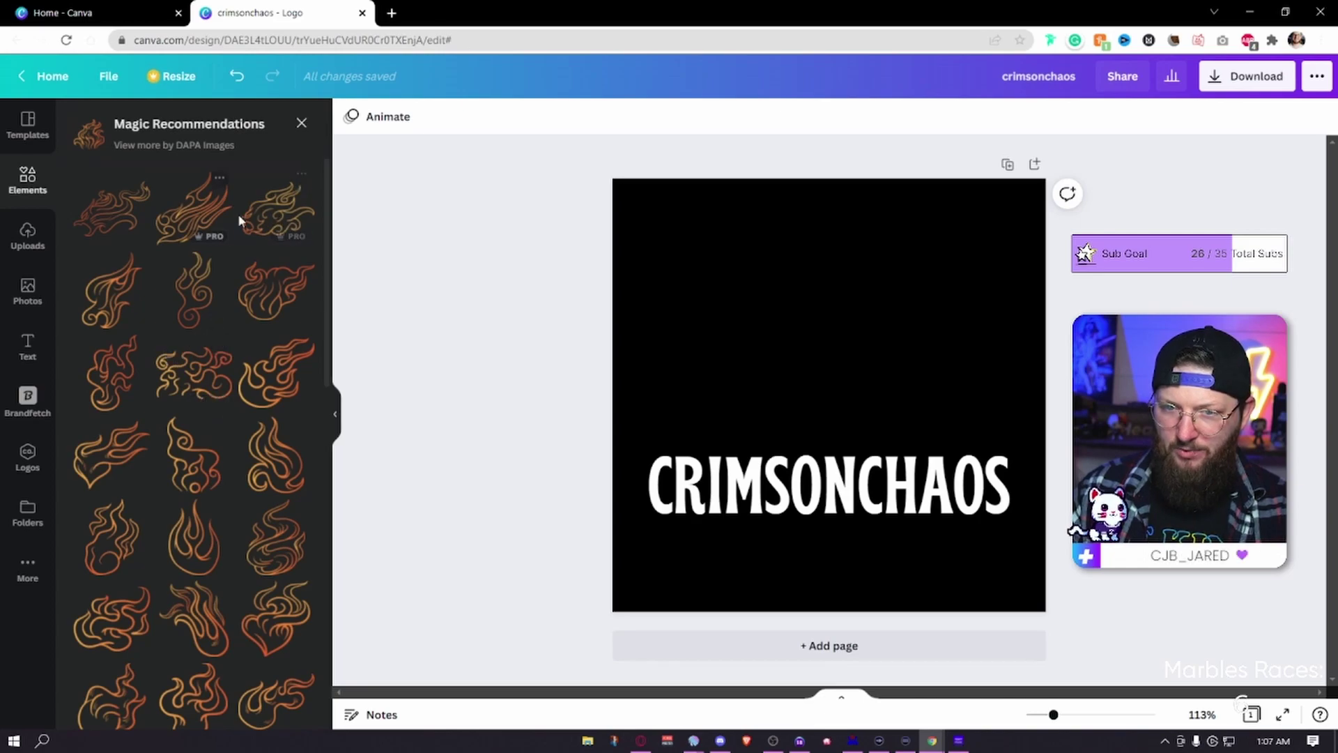
click(264, 220)
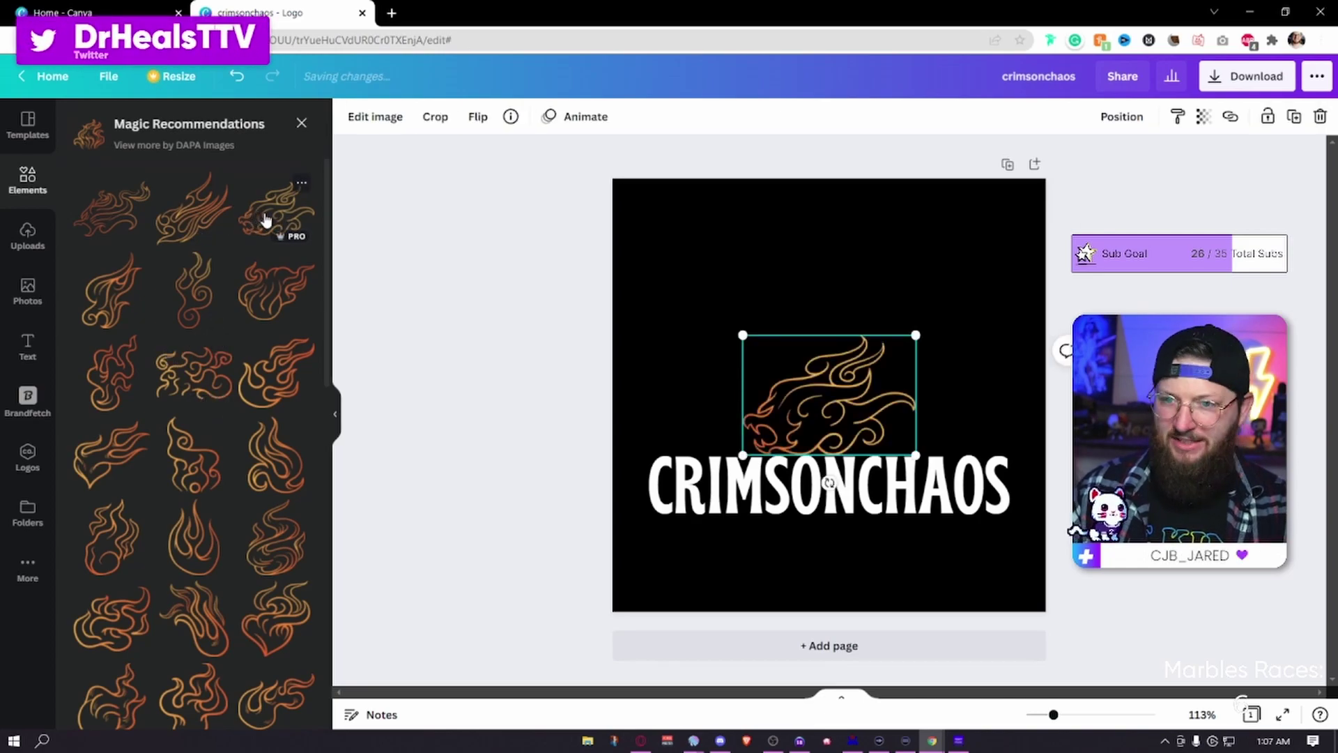
drag(836, 383, 842, 353)
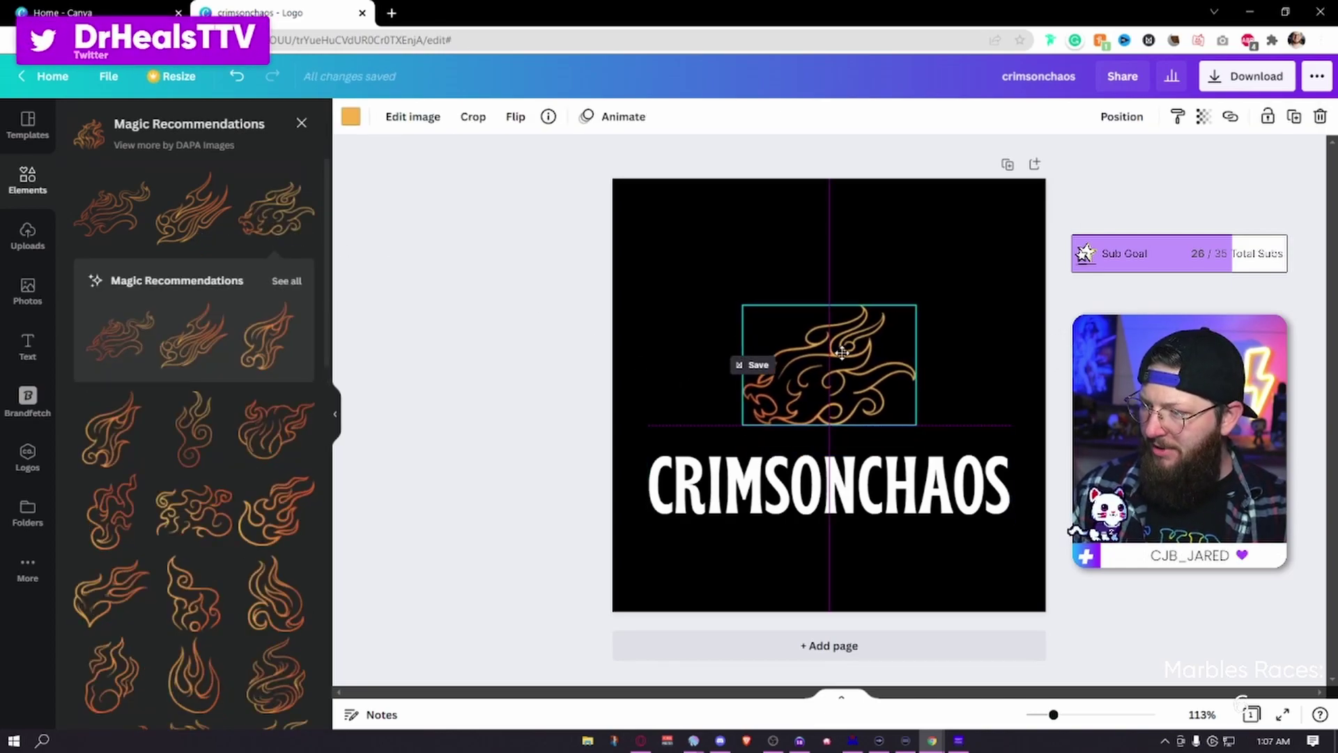
Enlarge the flaming head slightly above the text, and move it together with CRIMSONCHAOS a little higher on the page.
mouse_move(916, 305)
mouse_down()
mouse_move(938, 285)
mouse_move(913, 309)
mouse_up()
drag(881, 361, 867, 375)
drag(898, 321, 919, 300)
shift+click(877, 495)
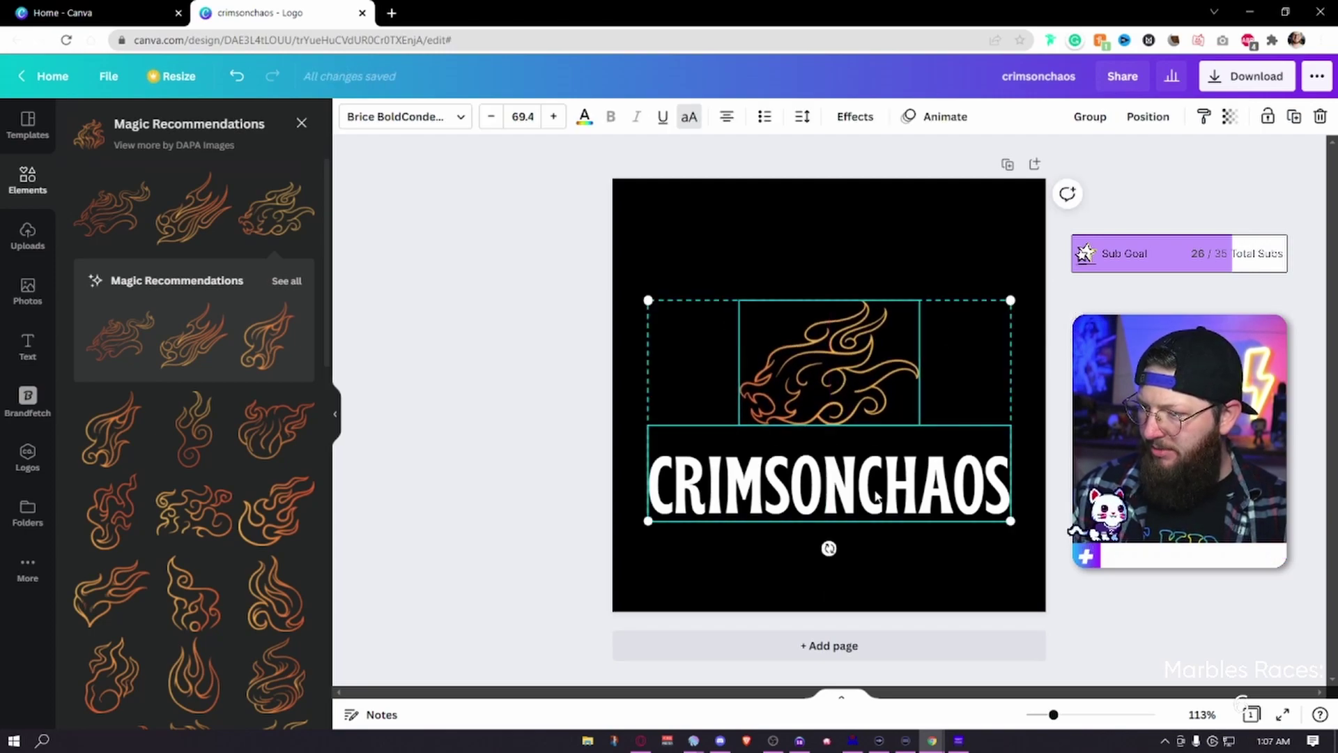
drag(886, 499, 886, 485)
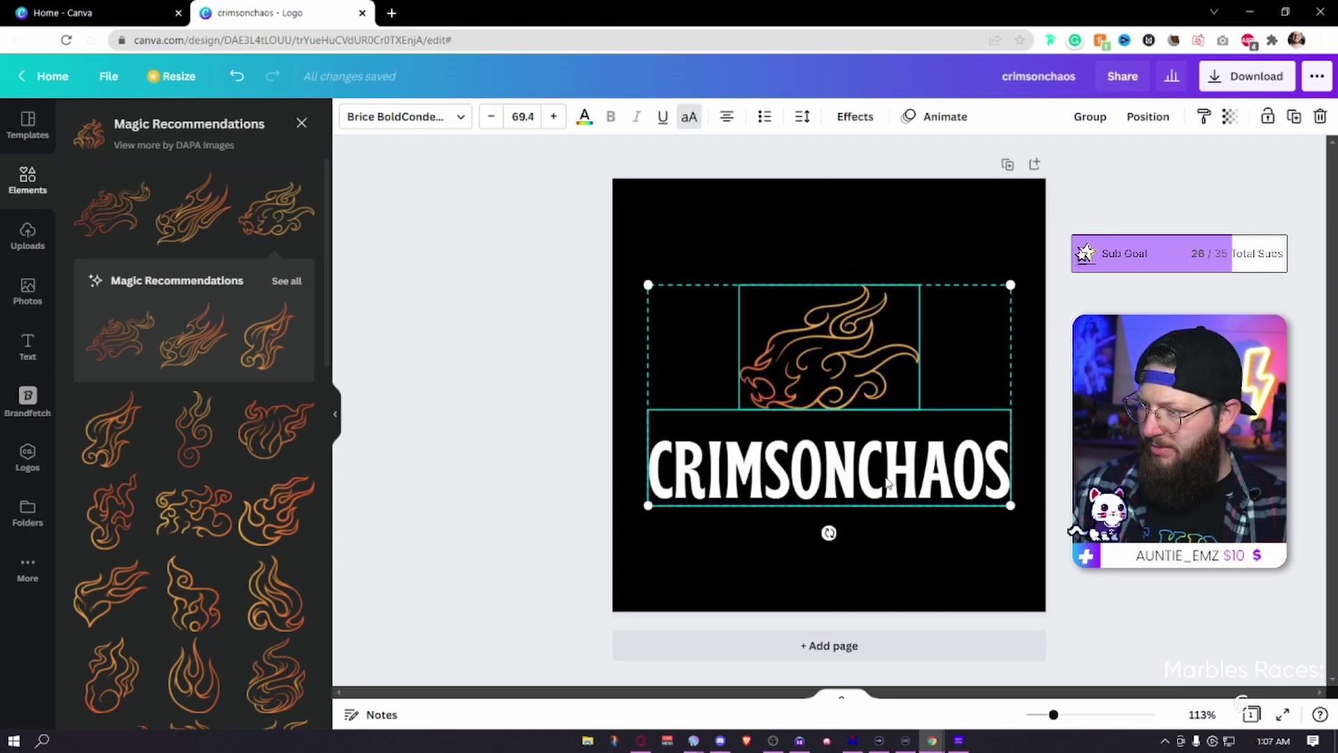
click(1000, 430)
Try recoloring the upper flame strand of the flaming head red, undo it, and recheck its color options.
click(866, 382)
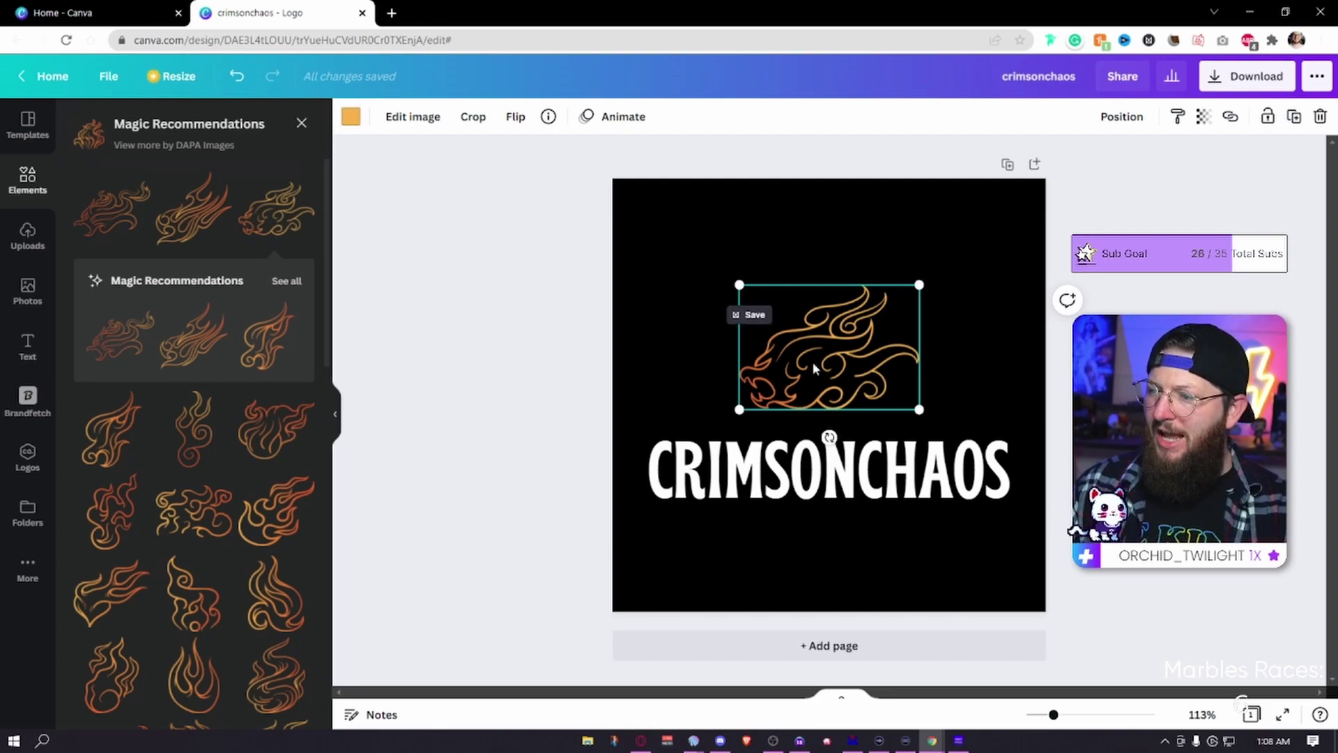
click(350, 118)
click(89, 433)
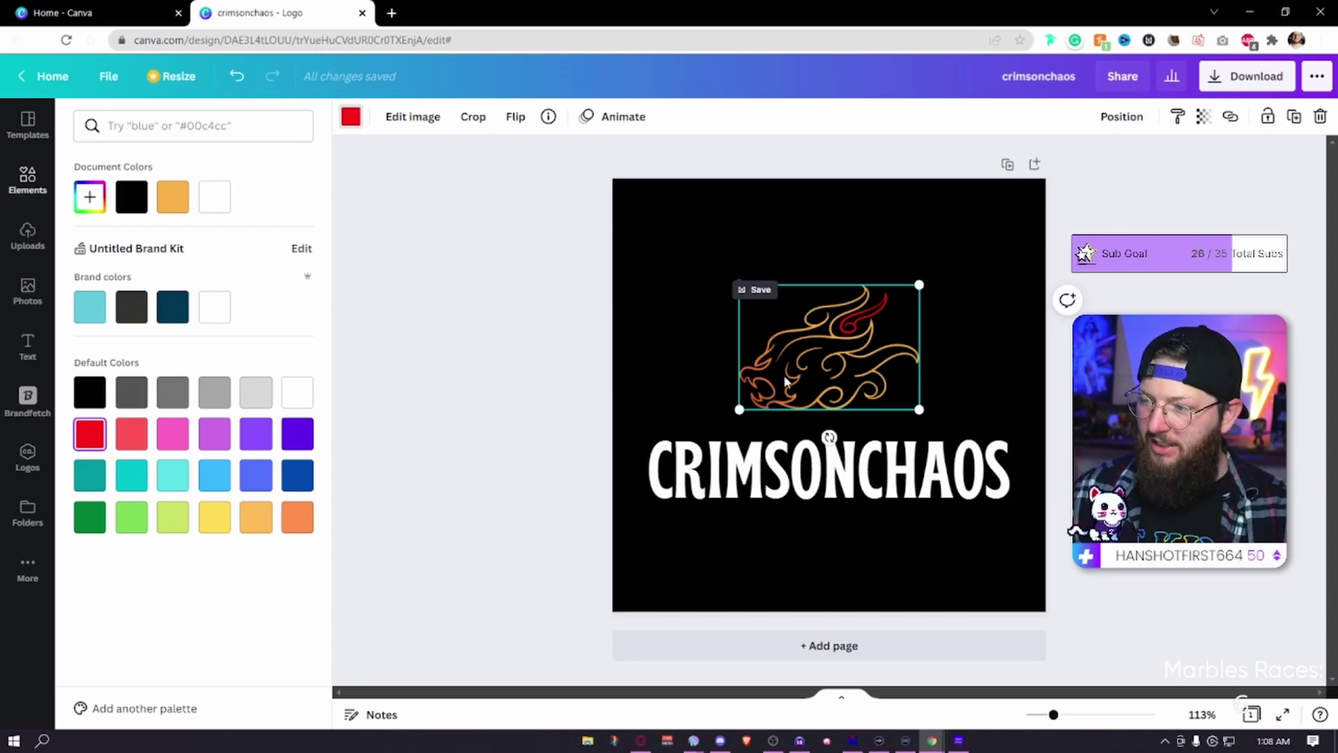
key(ctrl+z)
key(Escape)
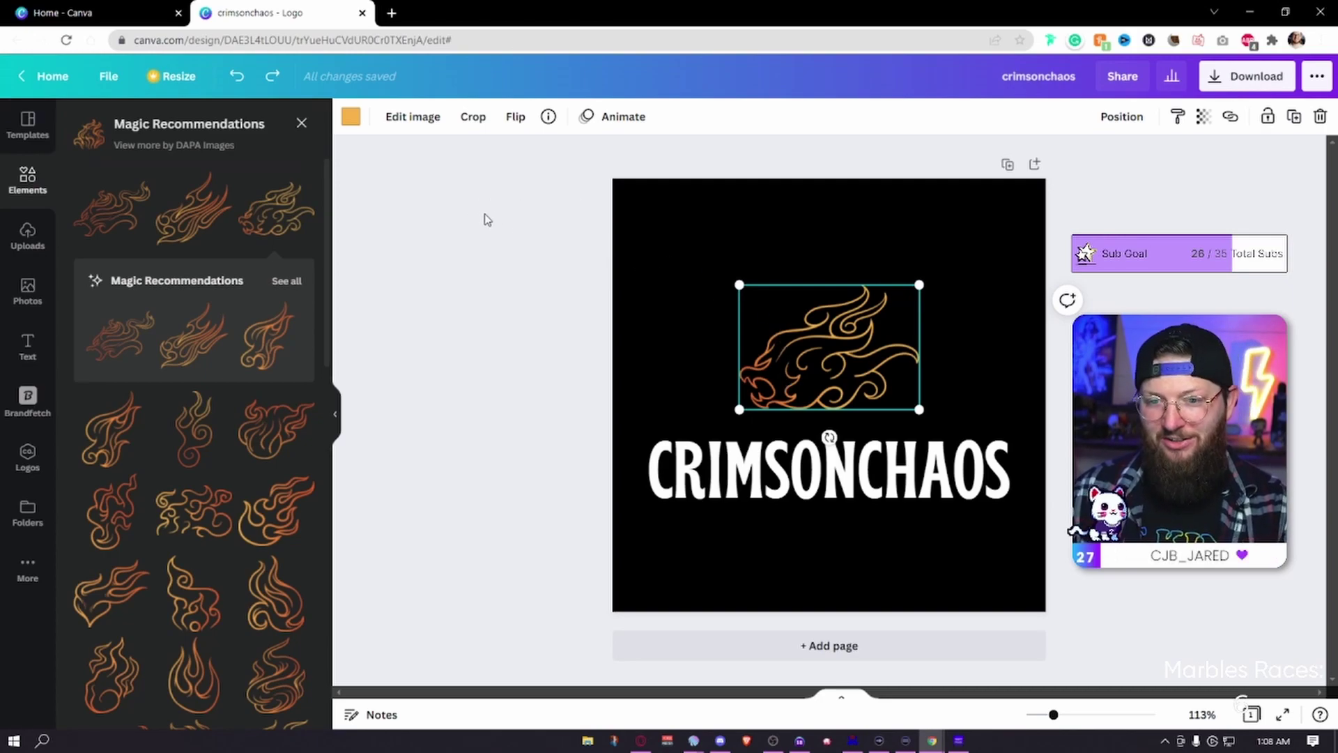
click(352, 119)
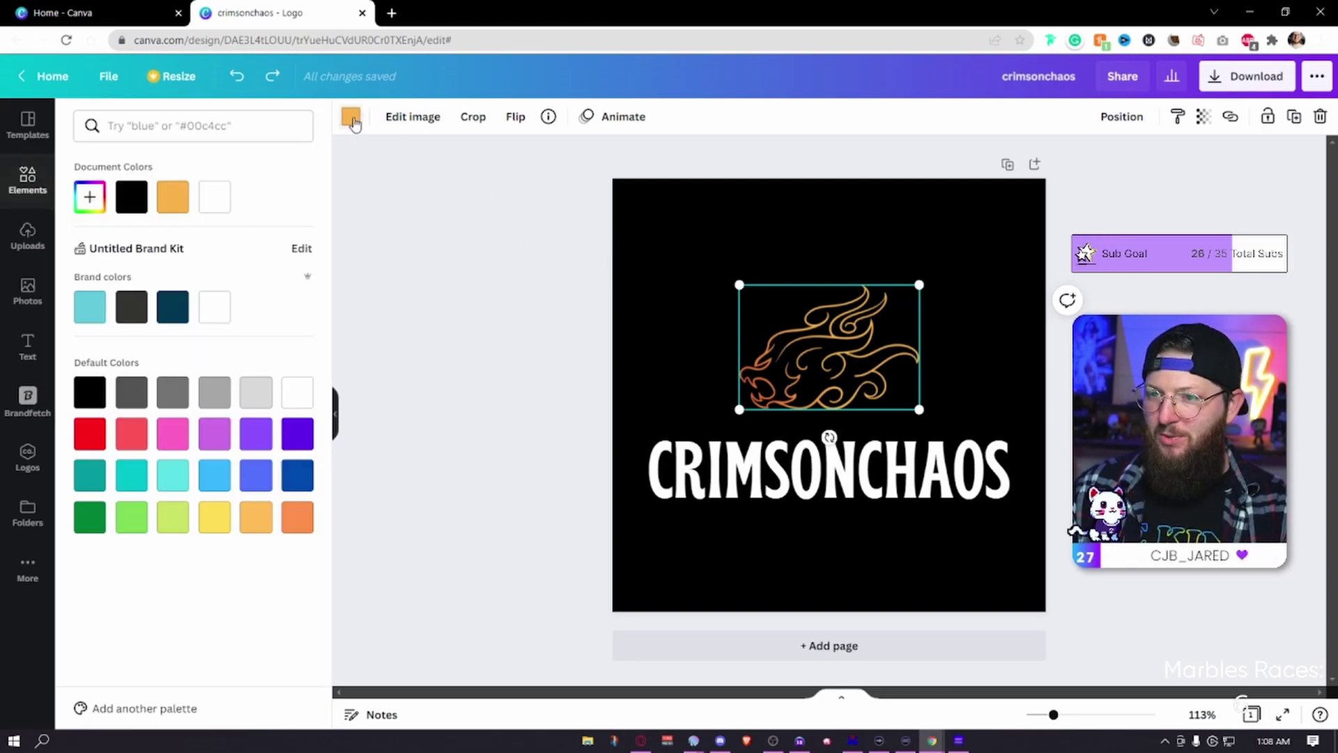
key(Escape)
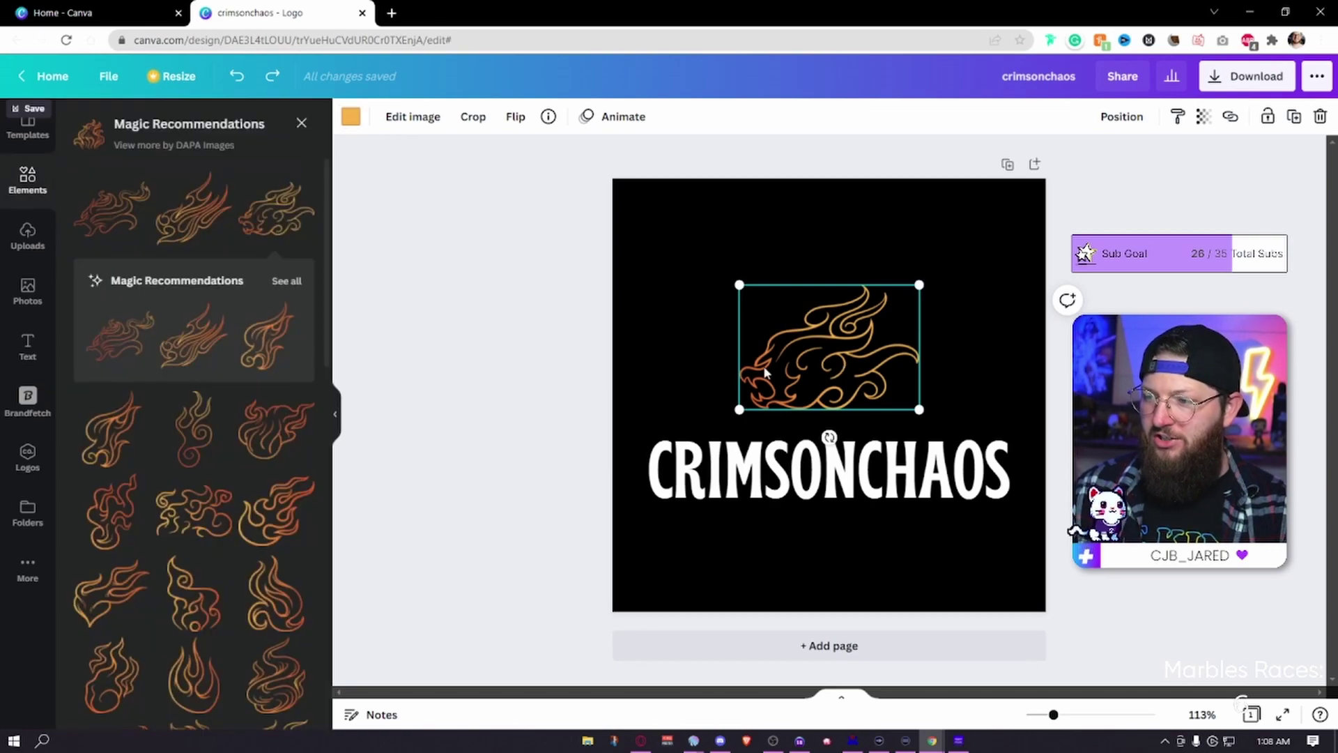
Apply the ColorMix Sangria effect to the flaming head with Hue -0.1 and Saturation 0.7.
click(415, 118)
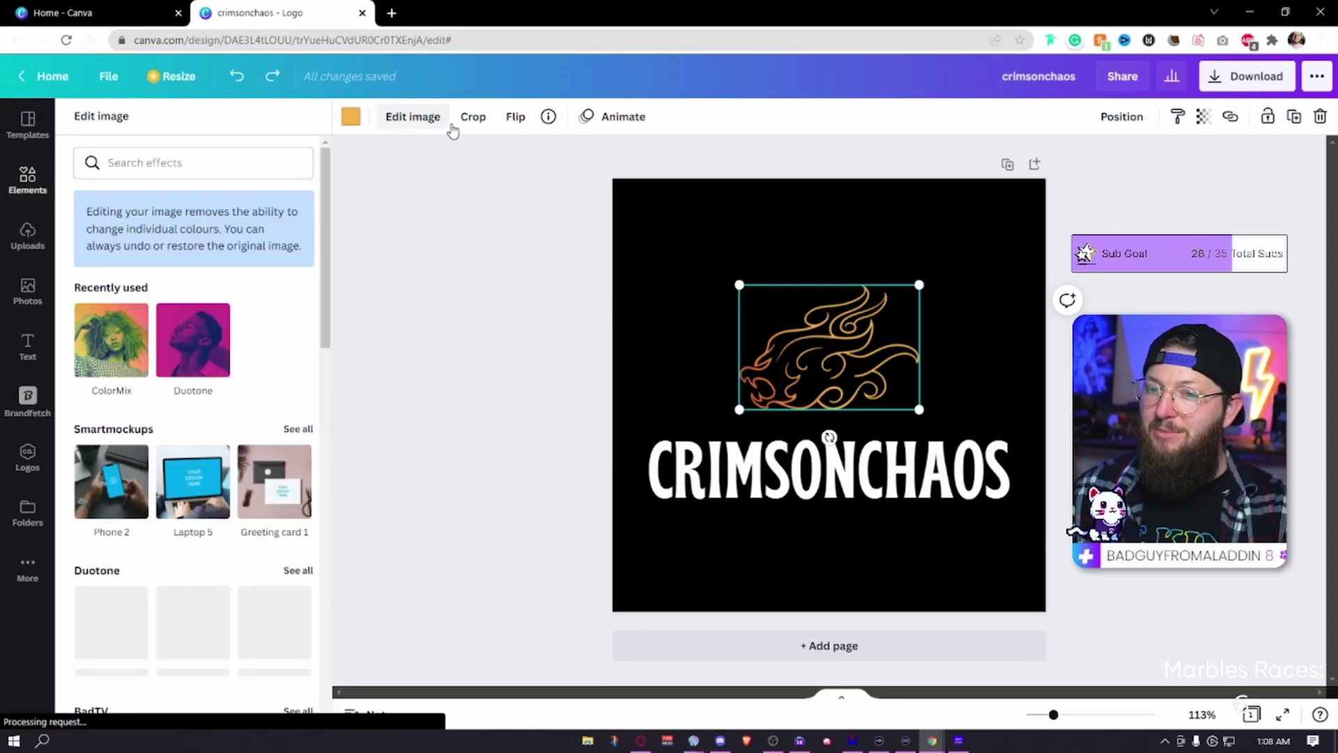
click(111, 344)
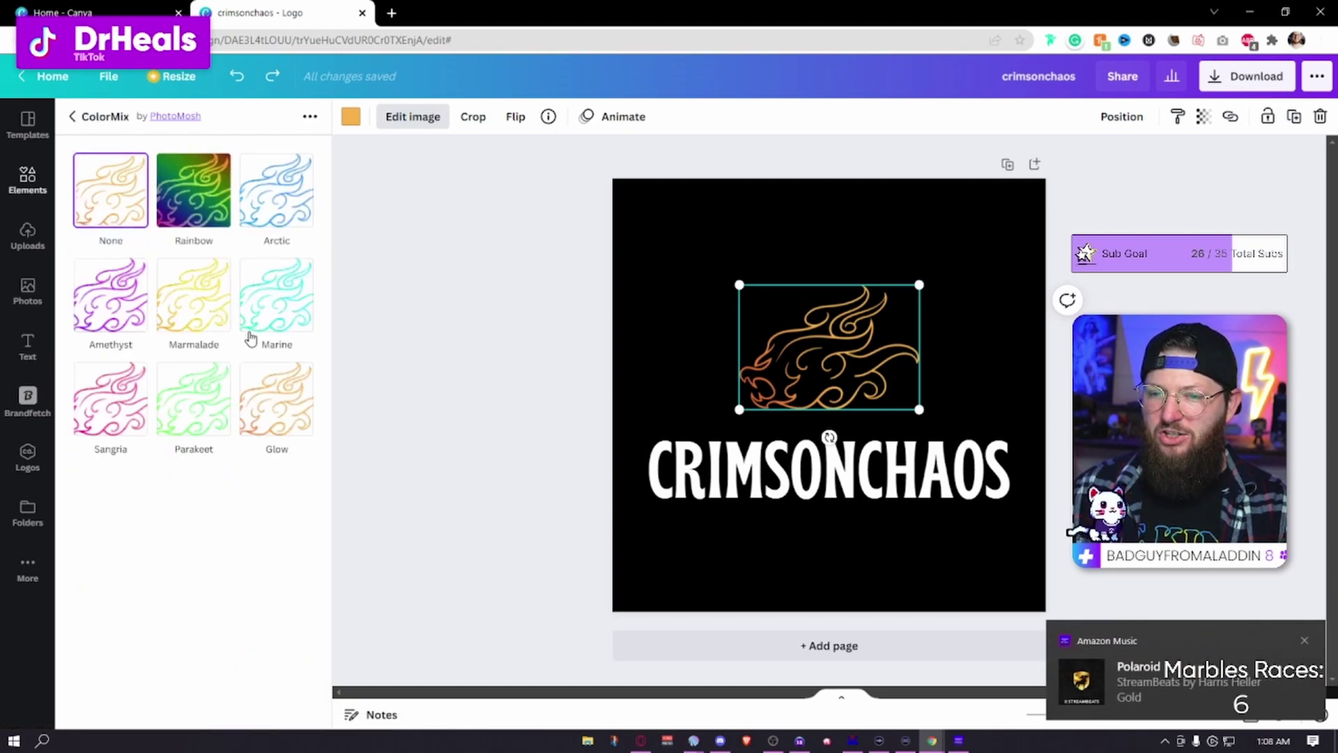
click(109, 417)
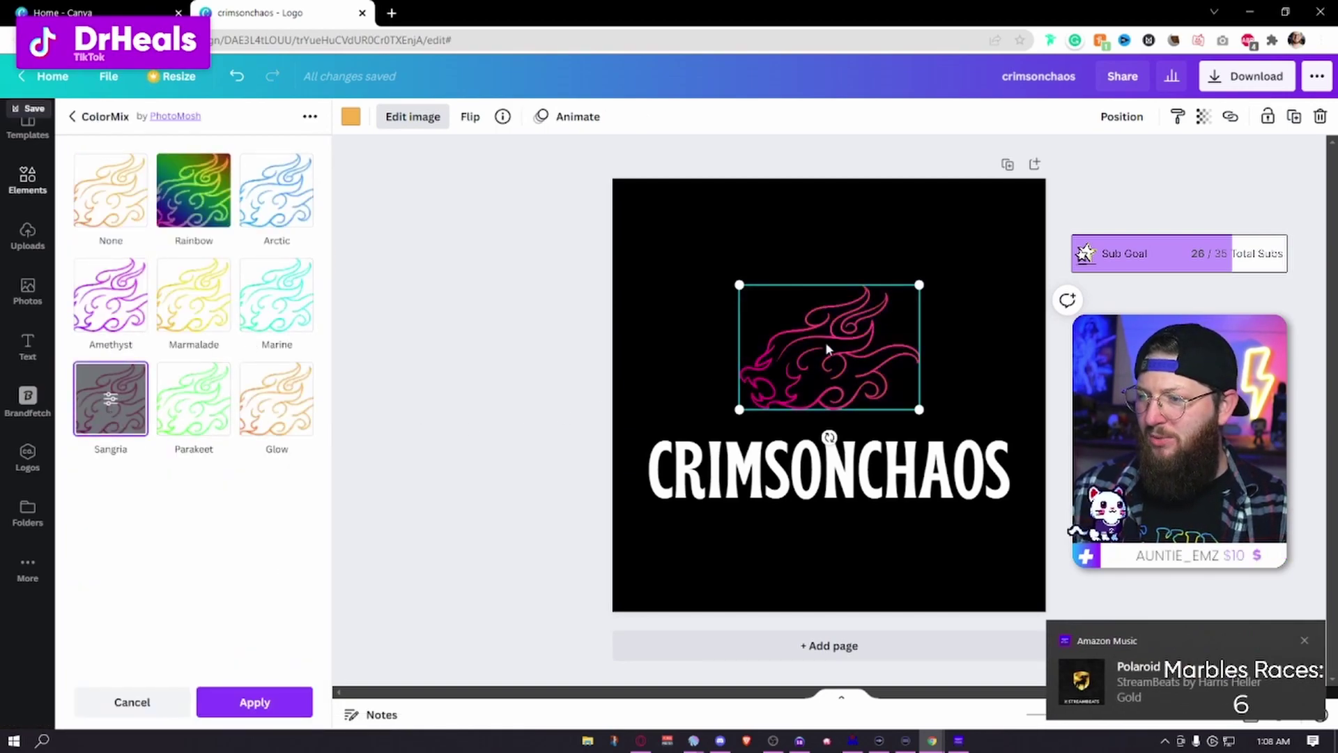
click(110, 403)
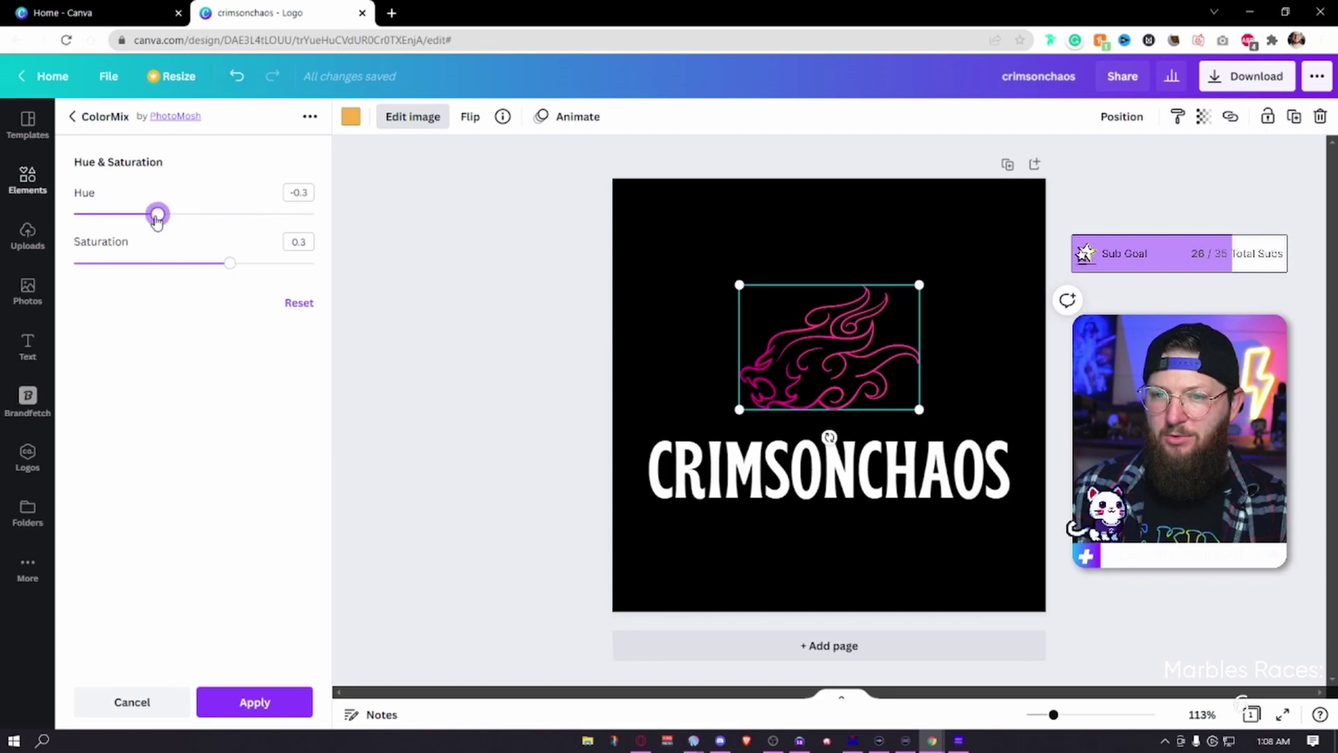
drag(149, 218, 182, 230)
drag(232, 268, 274, 270)
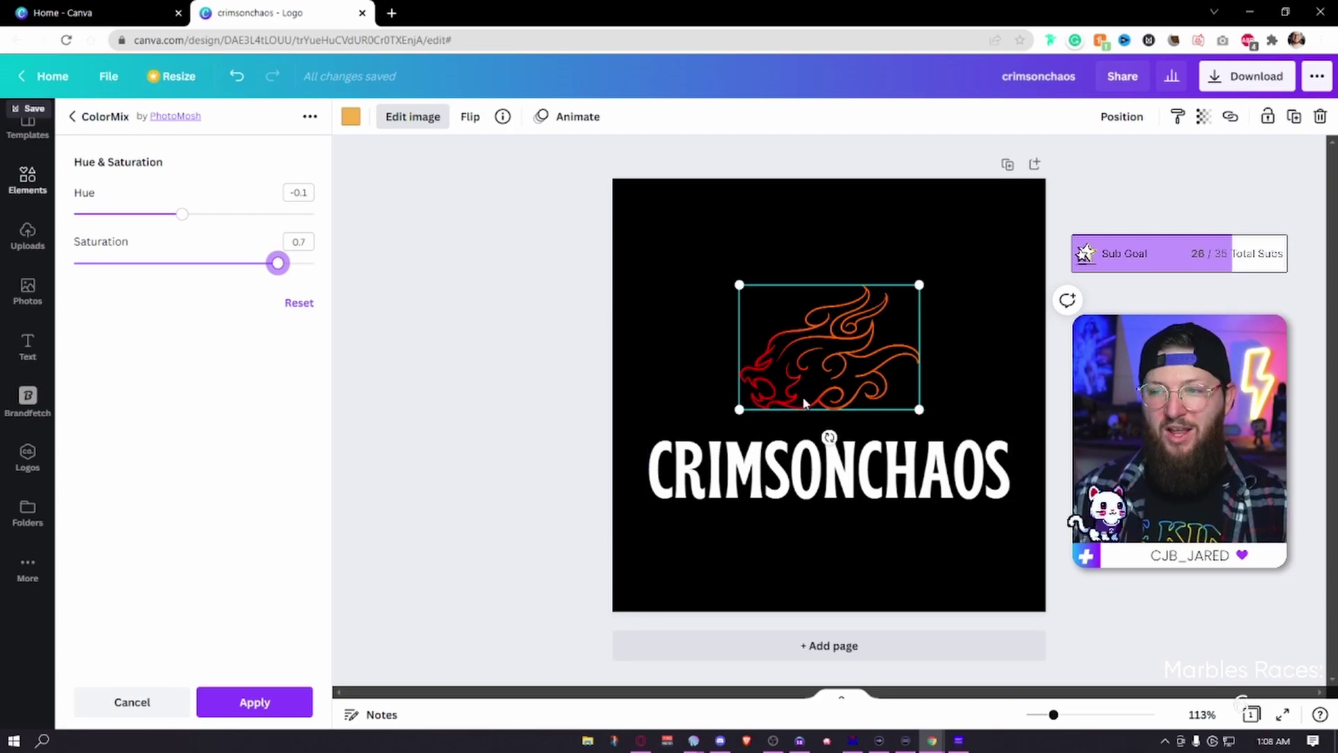
click(277, 709)
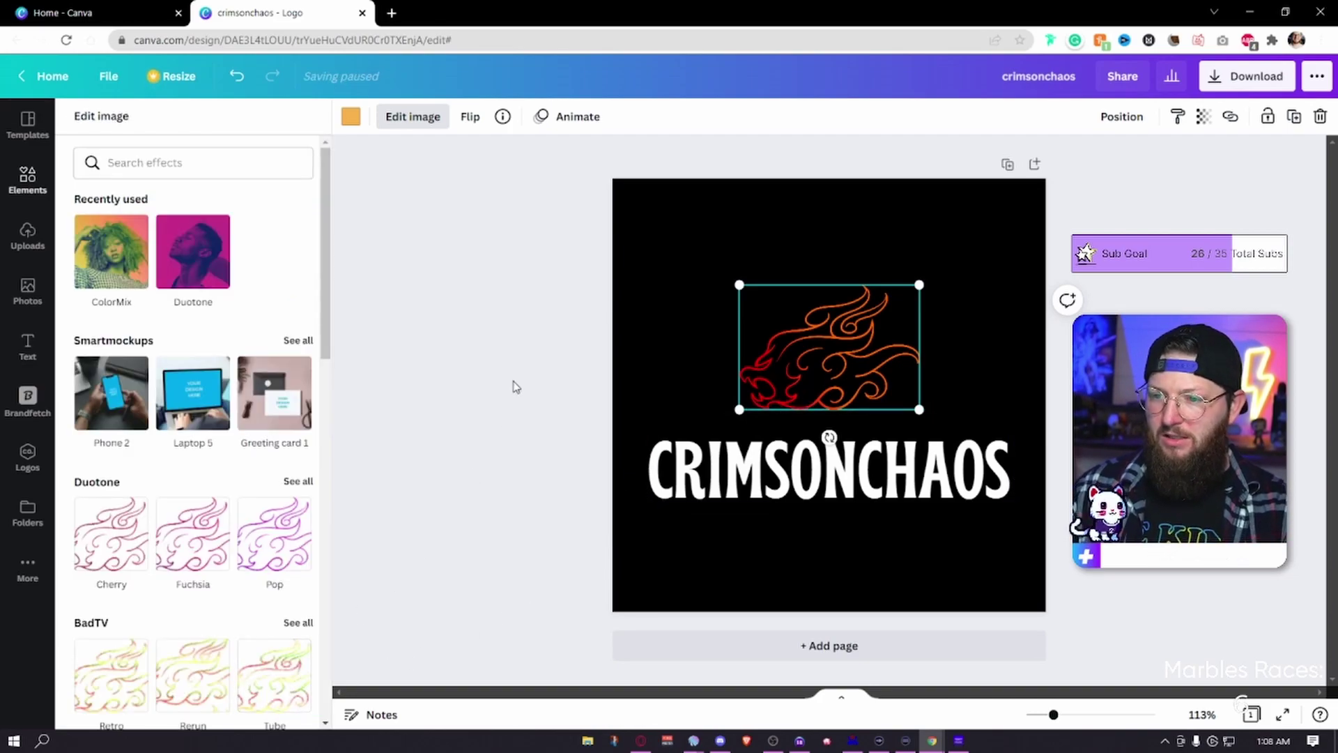
click(515, 385)
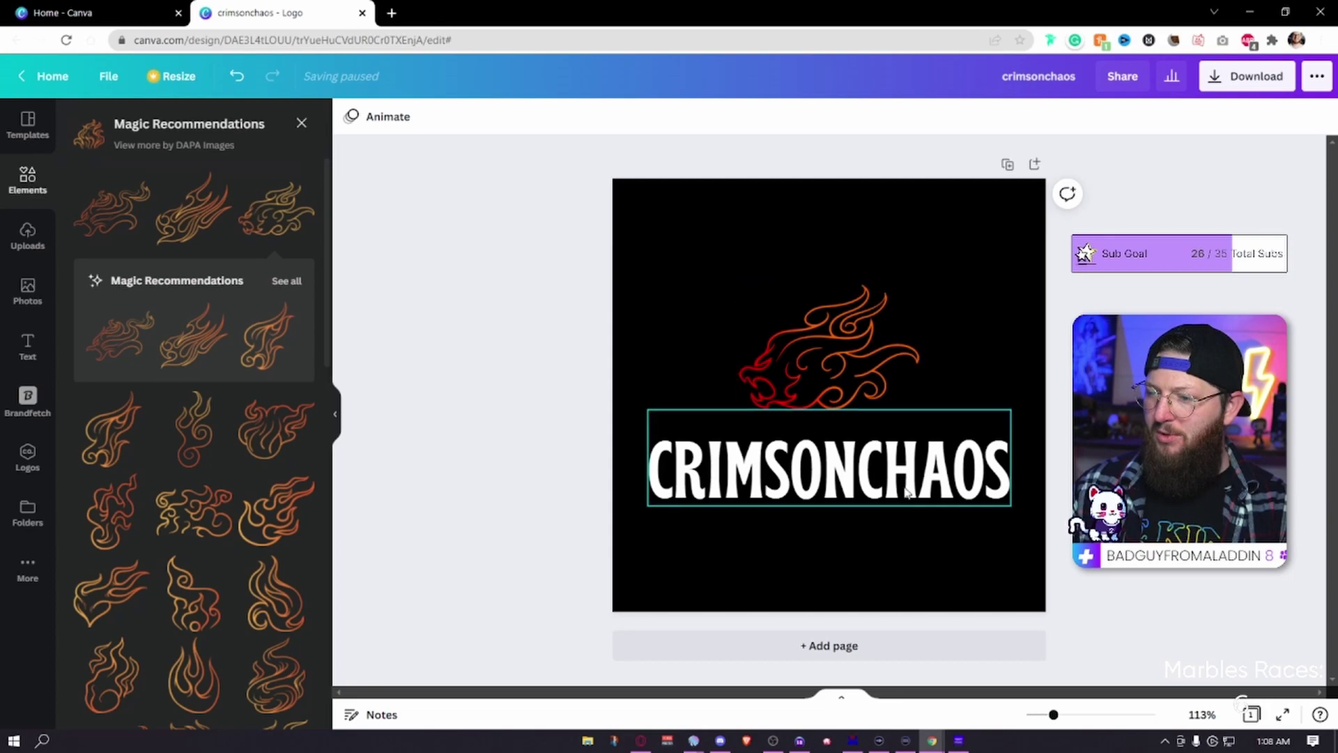
Try deleting CHAOS from the CRIMSONCHAOS text and shifting CRIMSON sideways, and undo both changes.
click(878, 492)
click(875, 481)
click(862, 484)
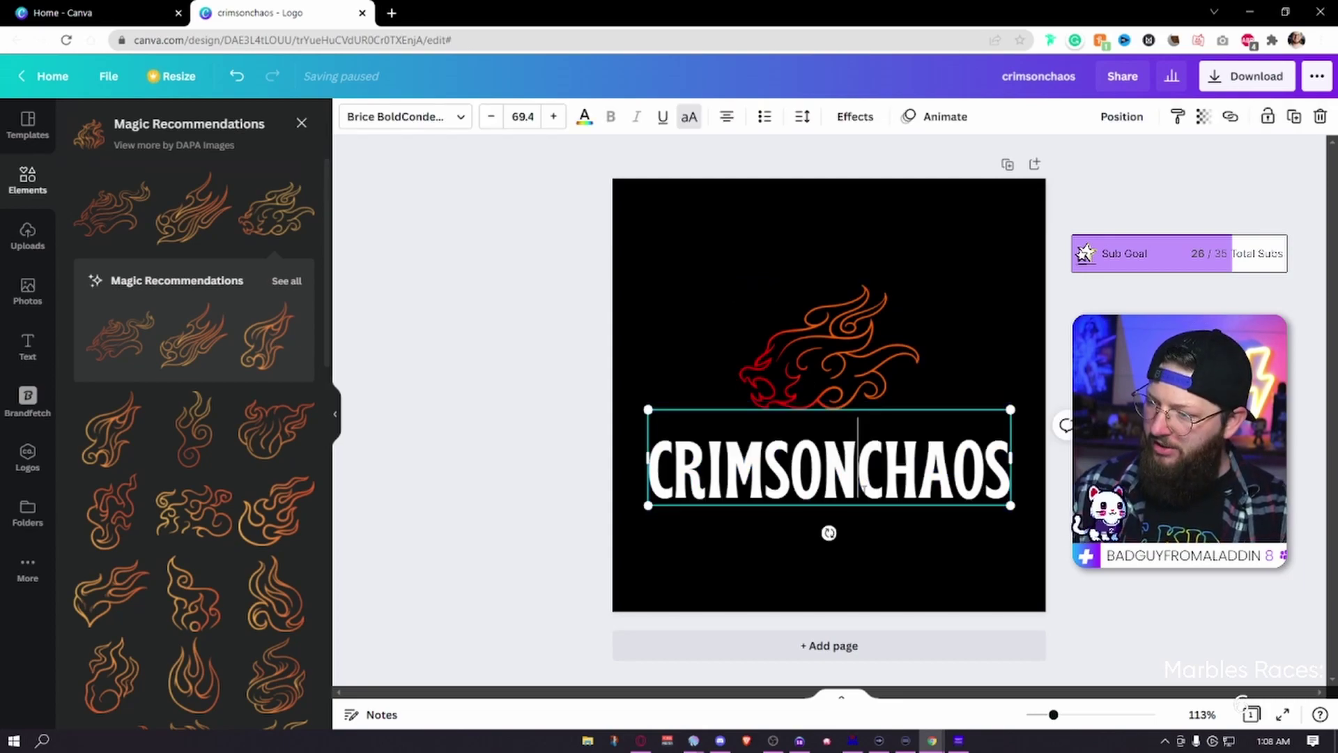
drag(859, 481, 1010, 481)
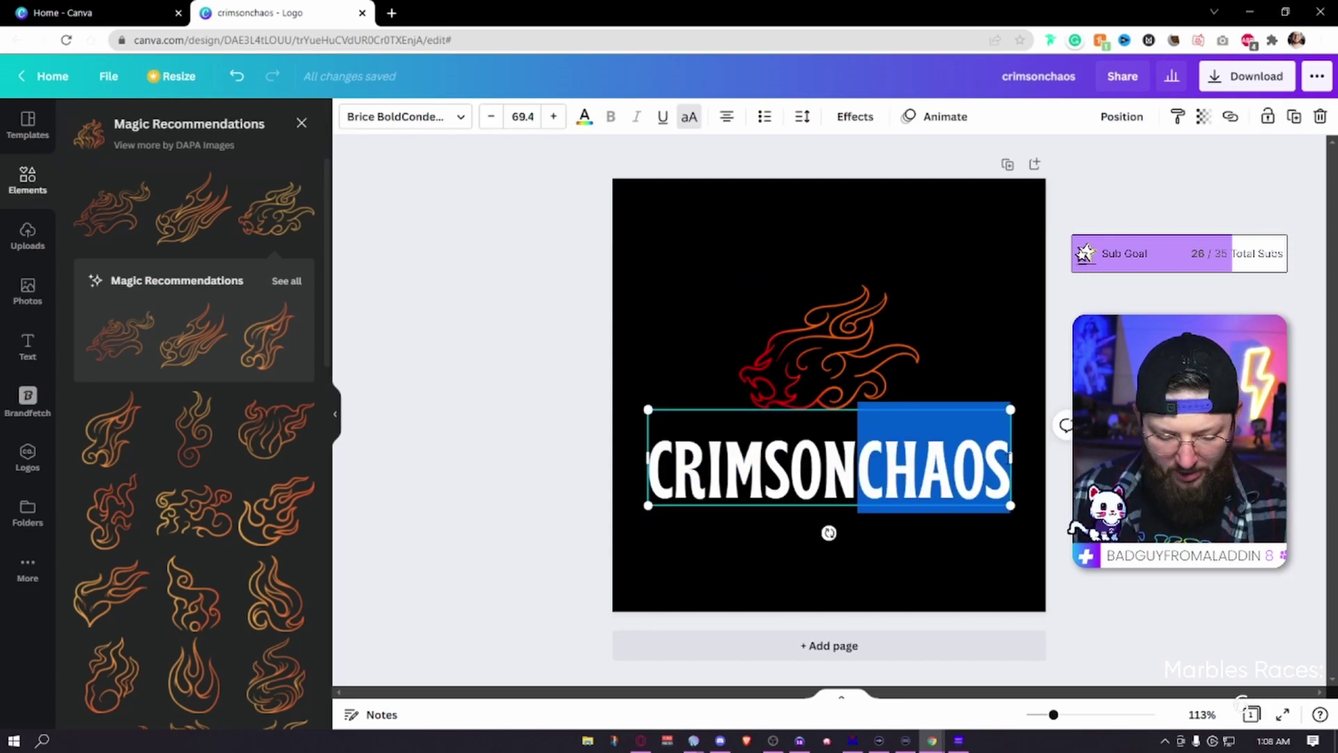
key(BackSpace)
key(Escape)
drag(904, 508, 831, 507)
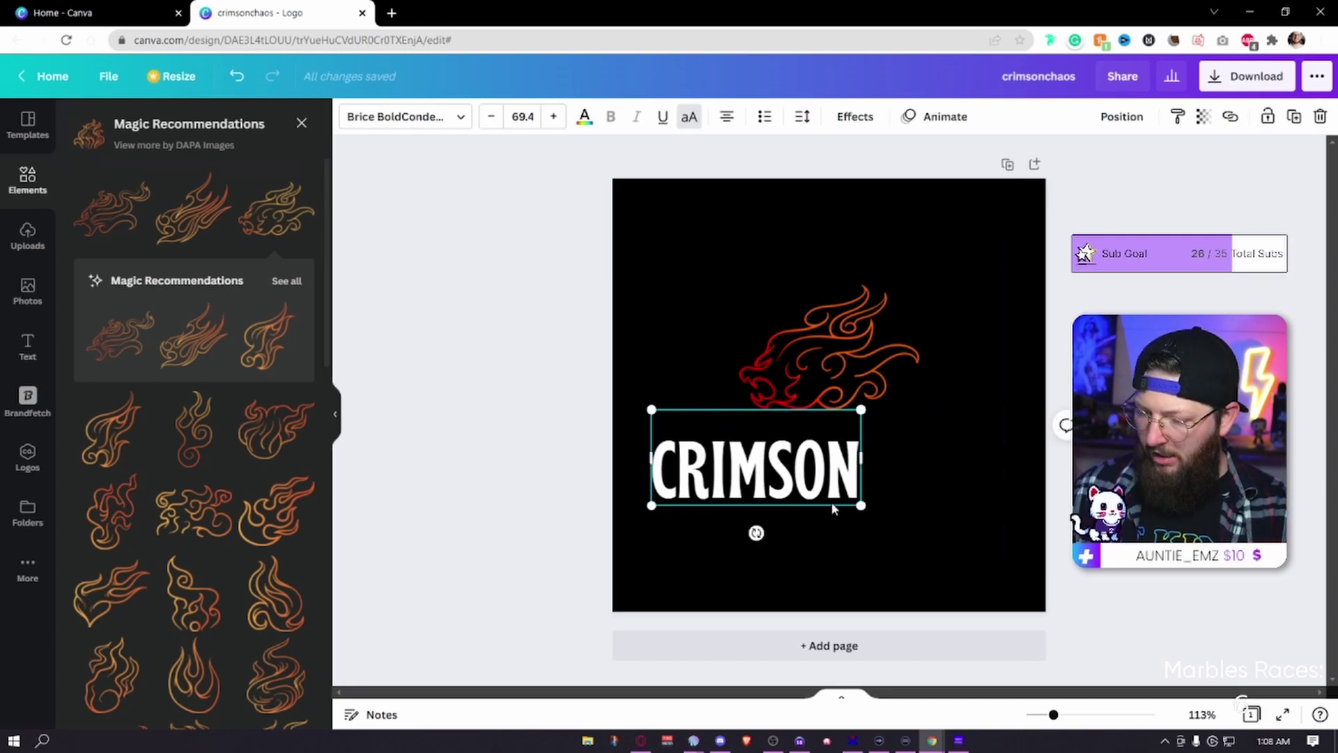
key(ctrl+z)
key(ctrl+z)
Copy the word CHAOS, remove it from the CRIMSONCHAOS text, and shift the remaining CRIMSON toward the page's left edge.
click(918, 467)
drag(866, 478, 1011, 475)
key(ctrl+c)
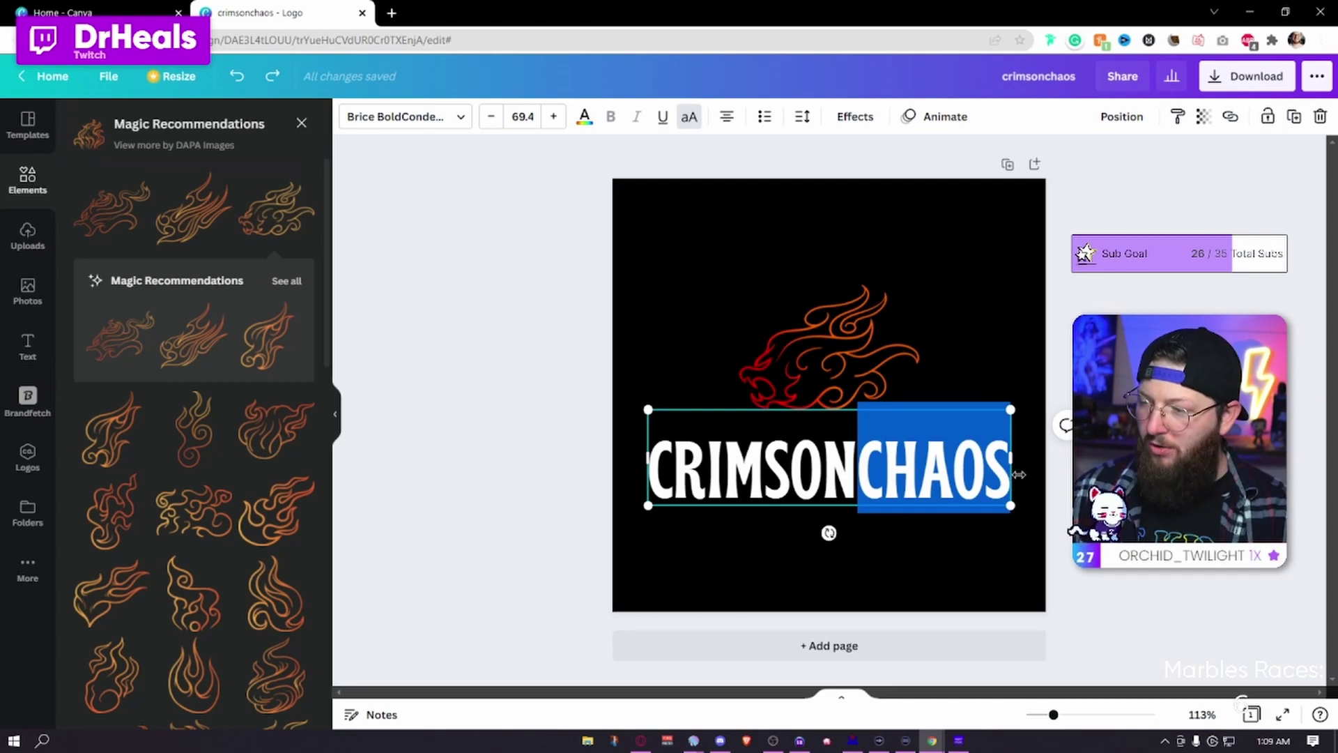
key(BackSpace)
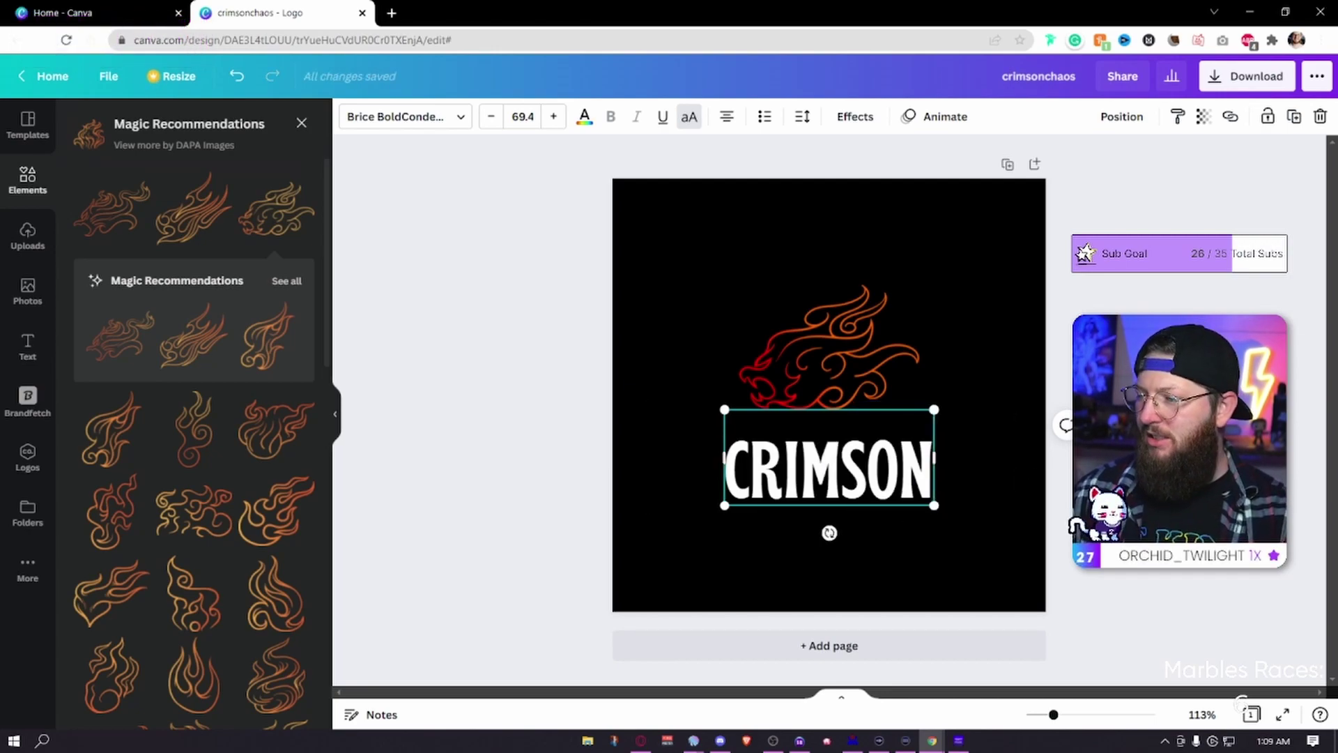
click(1018, 474)
drag(908, 488, 825, 496)
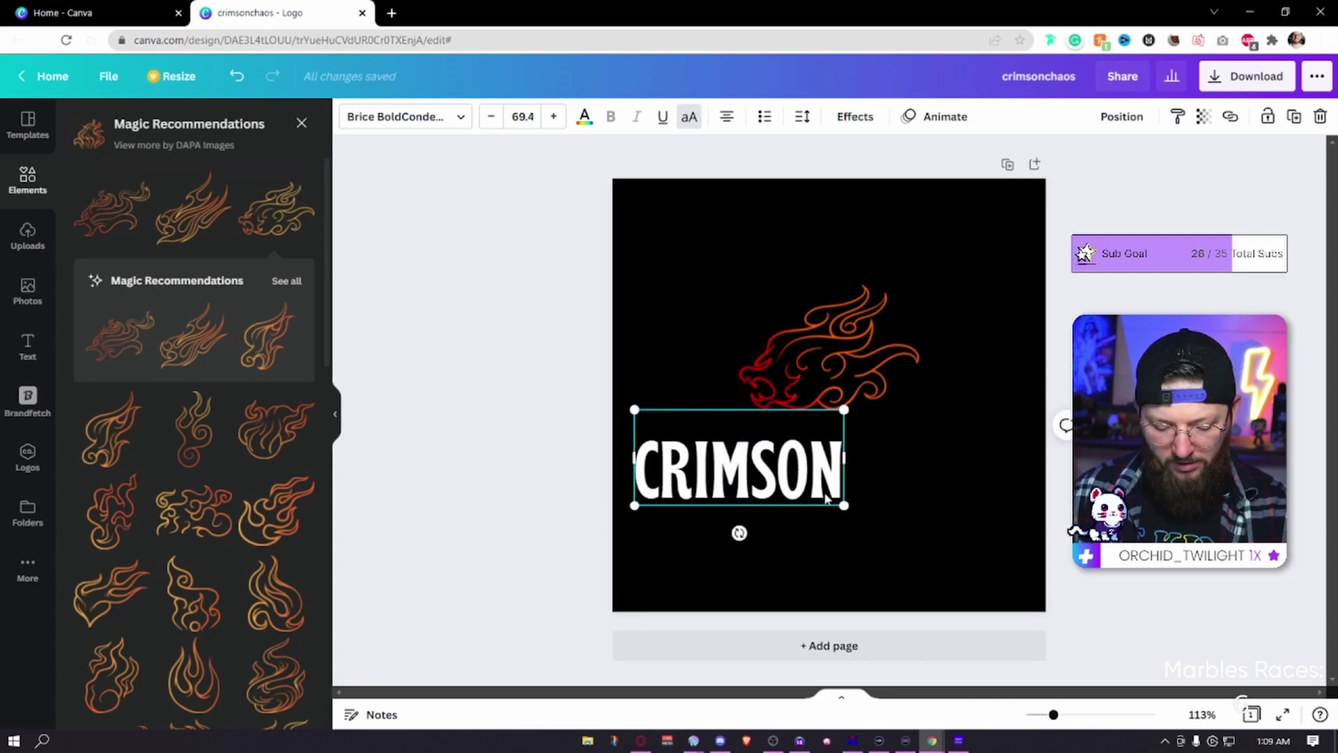
Paste CHAOS as a separate text and place it directly after CRIMSON on the same line.
key(ctrl+v)
click(1099, 585)
click(820, 559)
drag(820, 559, 996, 463)
key(Right)
key(Right)
key(Right)
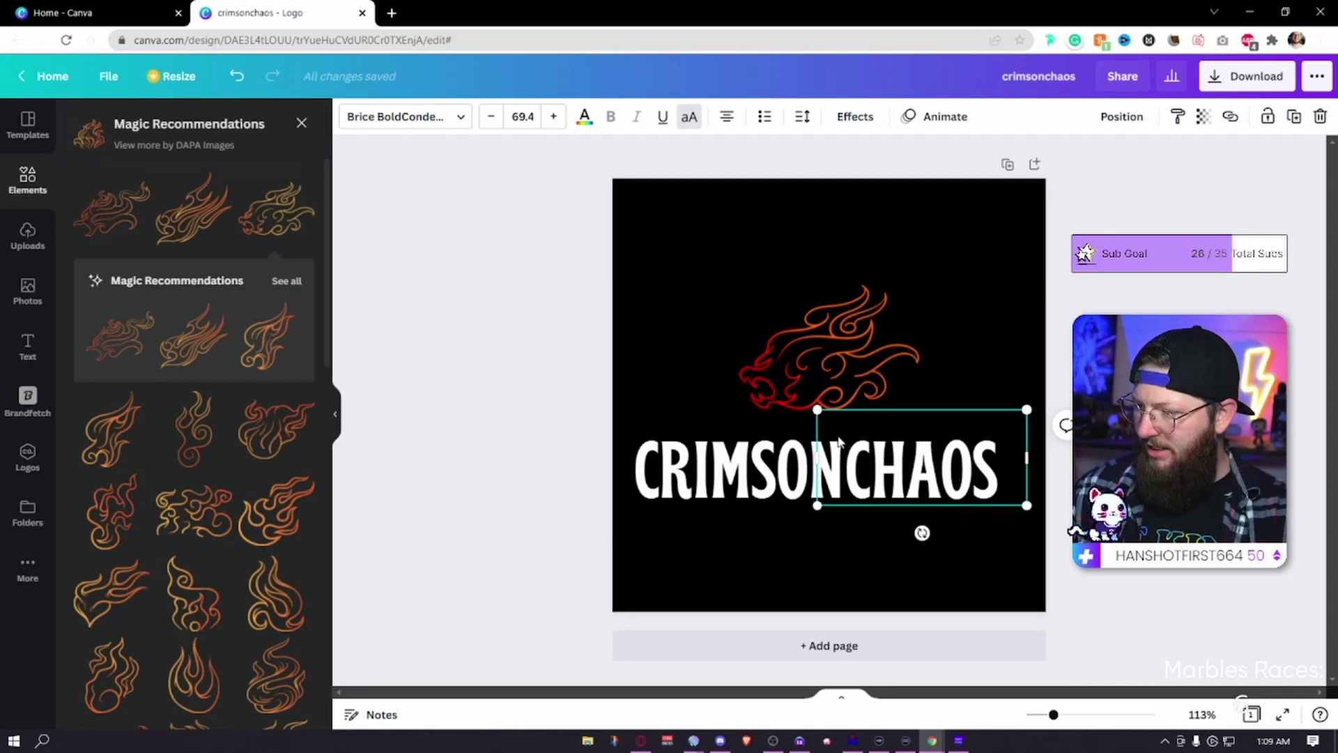
click(920, 469)
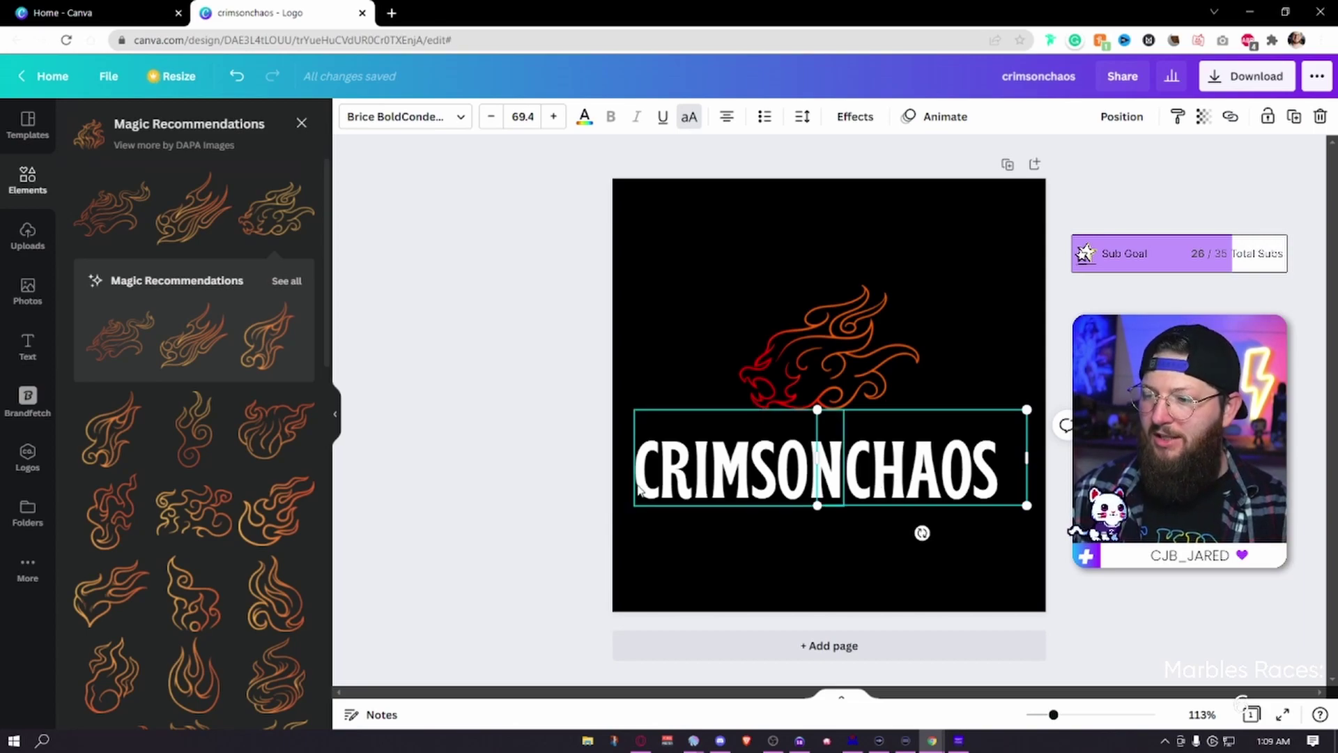
Recolor the CRIMSON text with the red sampled from the flaming head's mouth.
click(728, 469)
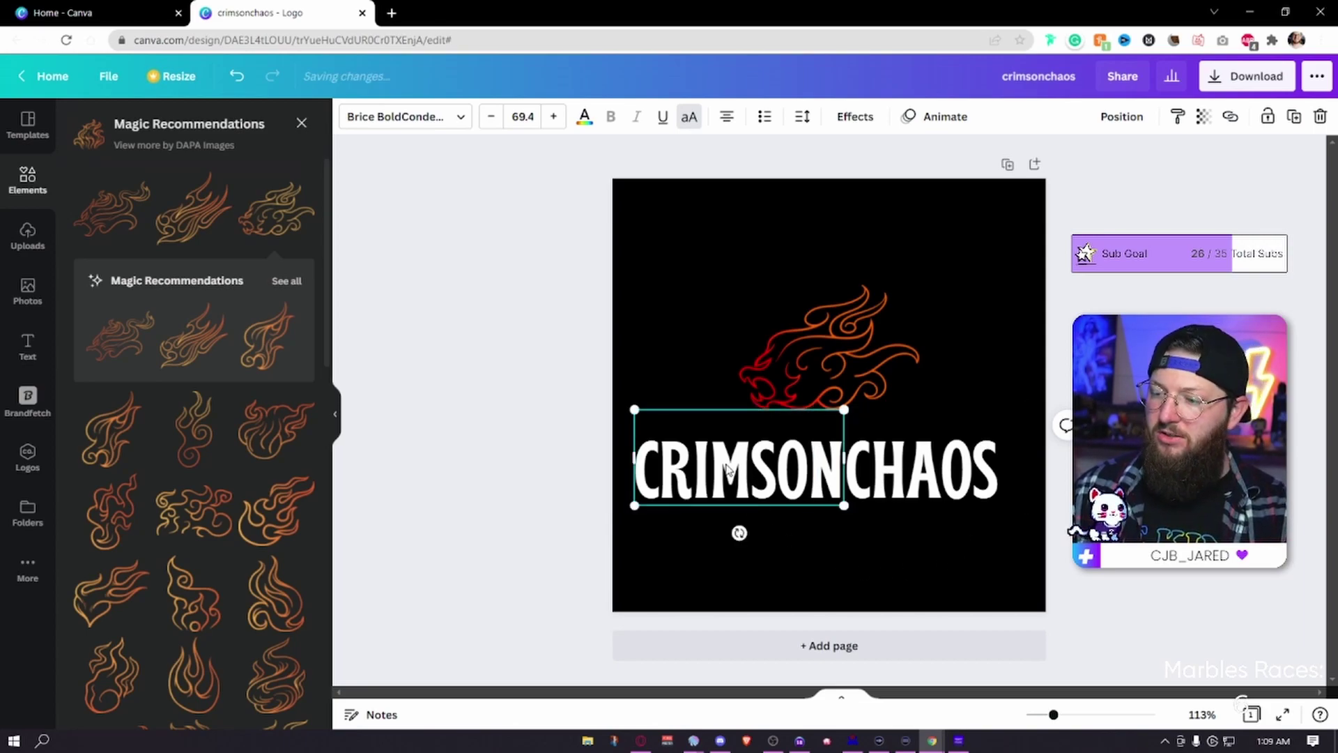
click(585, 117)
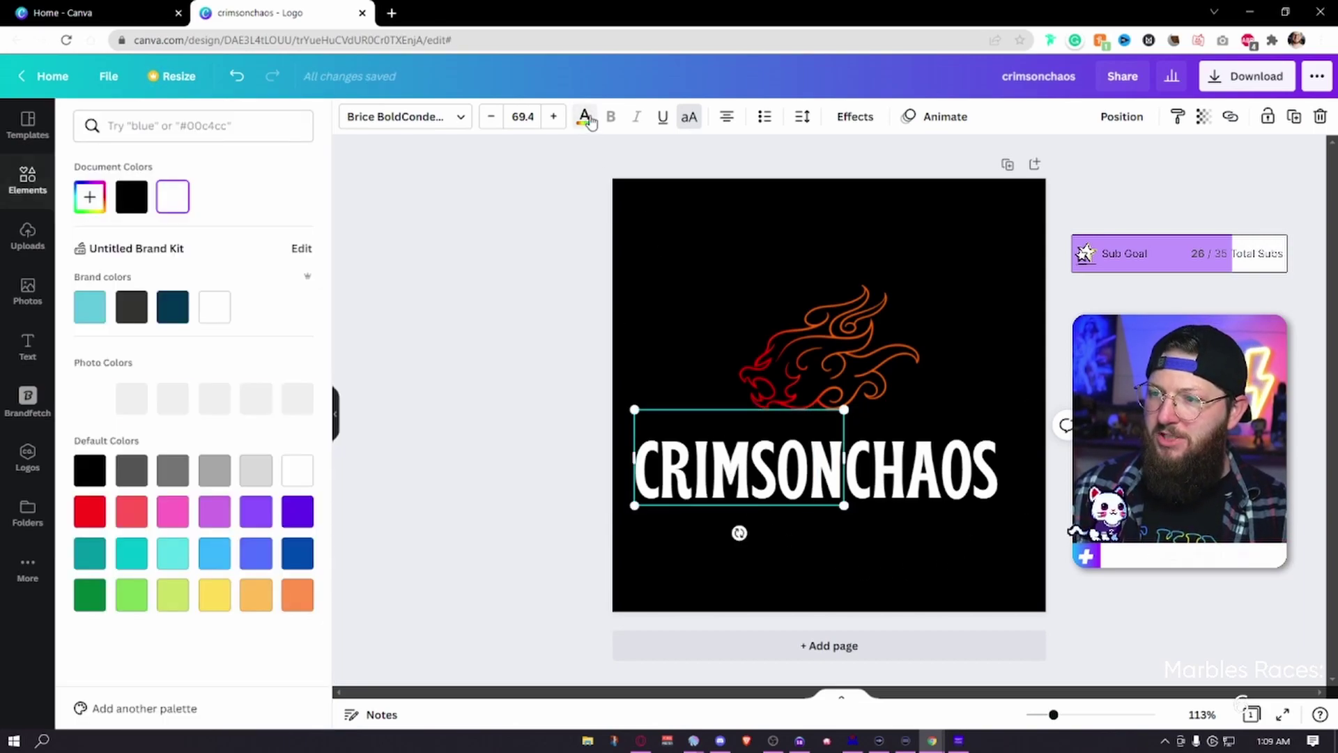
click(90, 203)
click(277, 357)
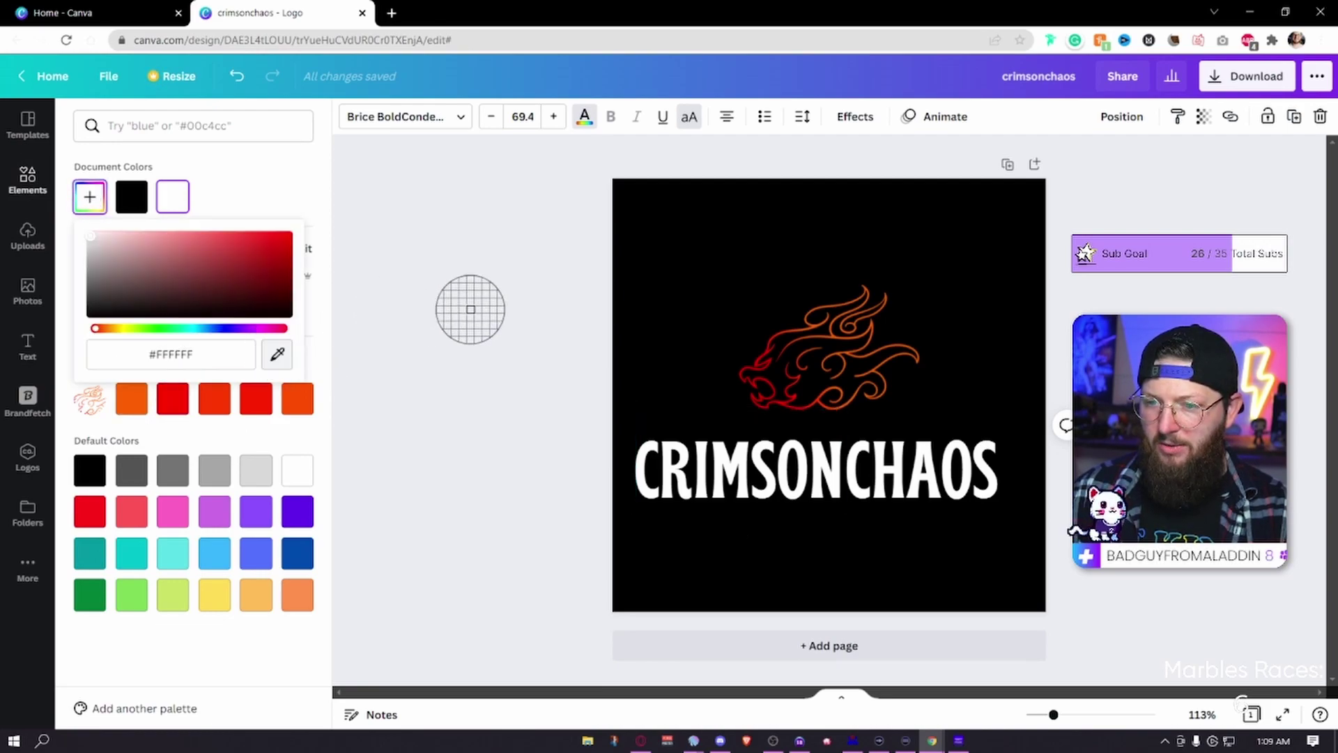
click(754, 387)
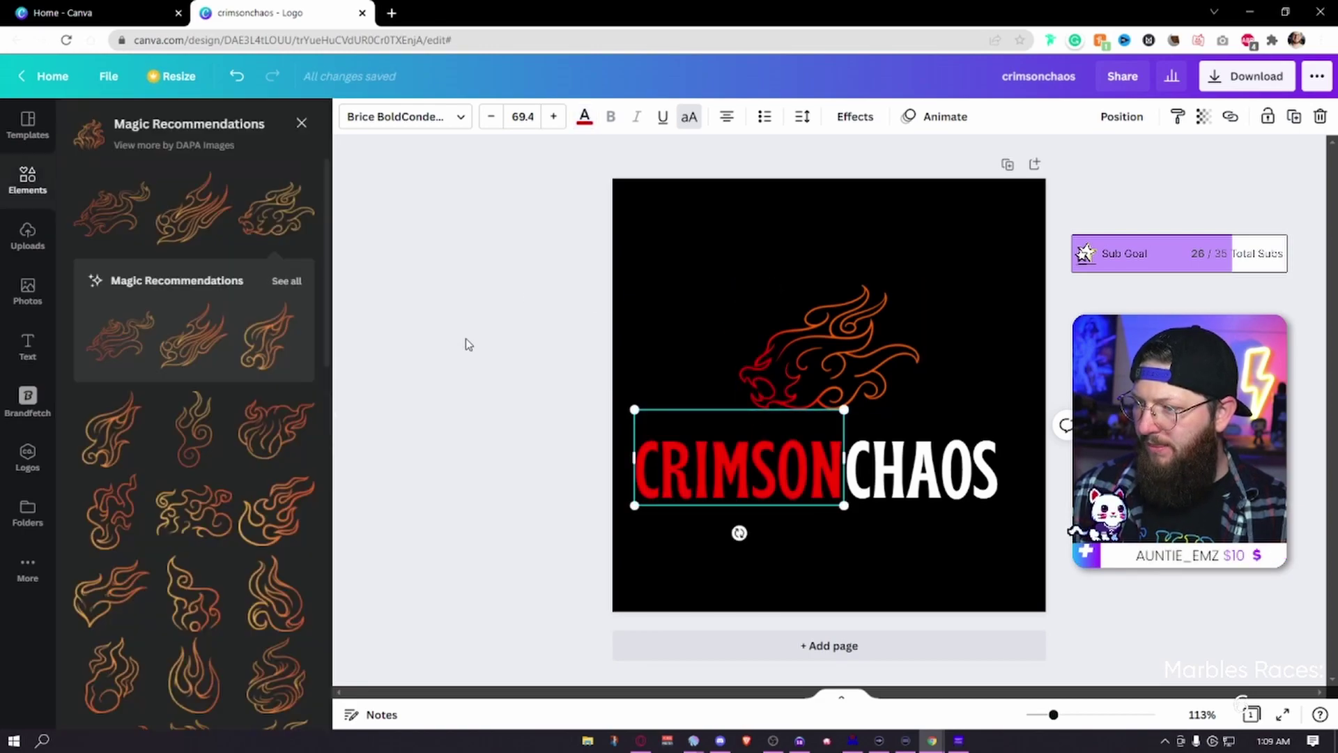
click(469, 343)
Group the CRIMSON and CHAOS texts and center the group horizontally on the page.
click(987, 441)
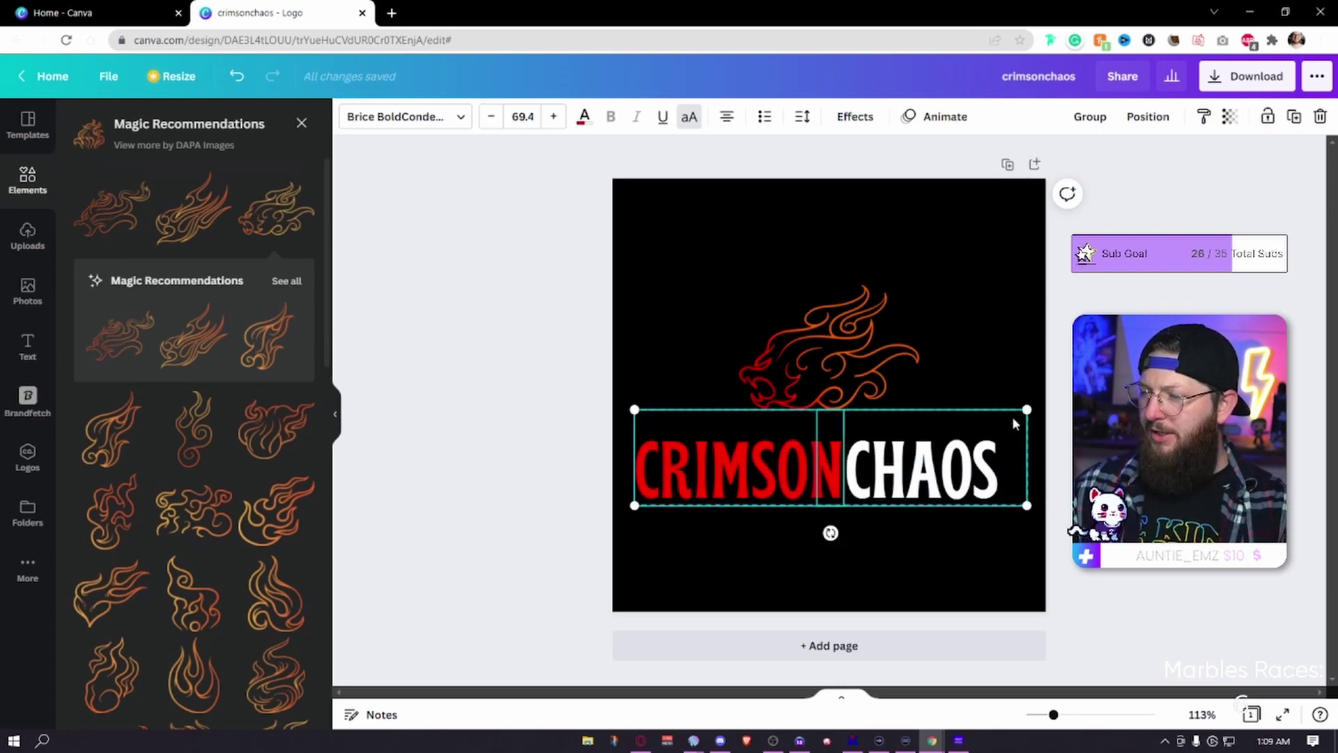
click(1093, 119)
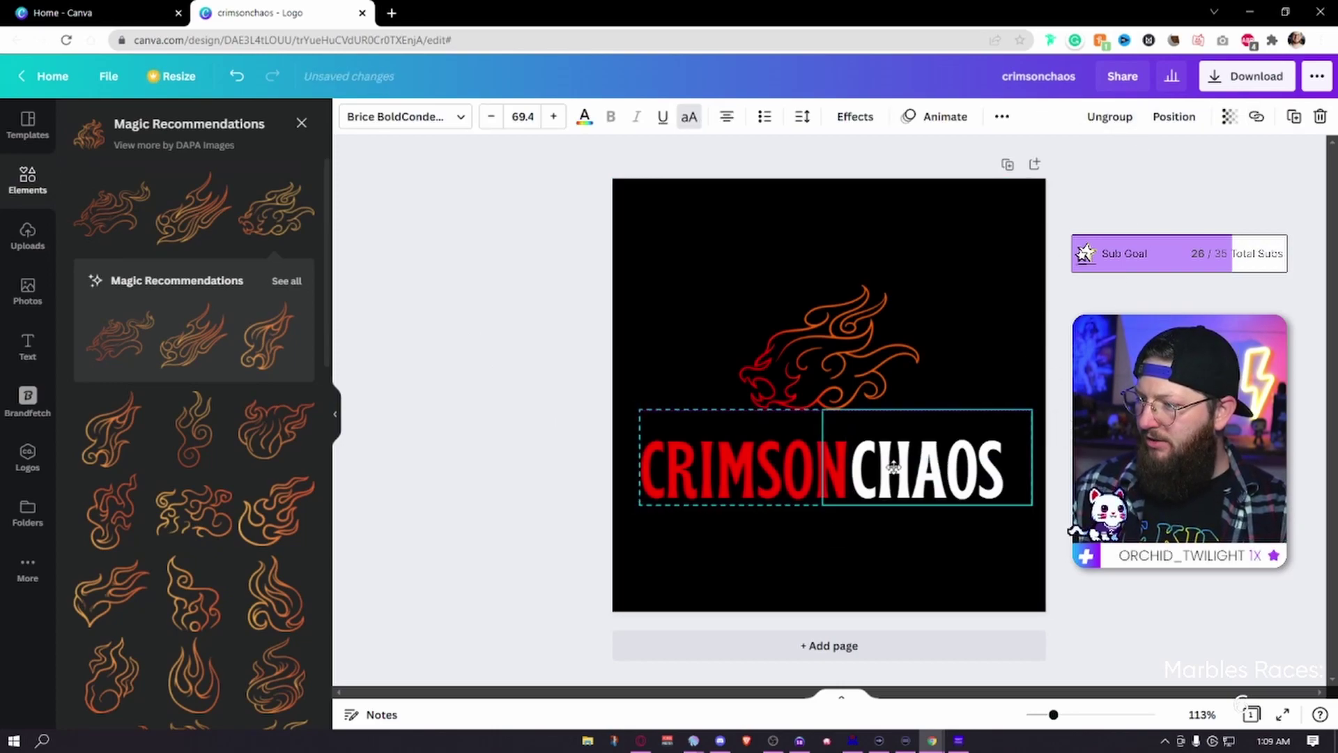
click(1174, 117)
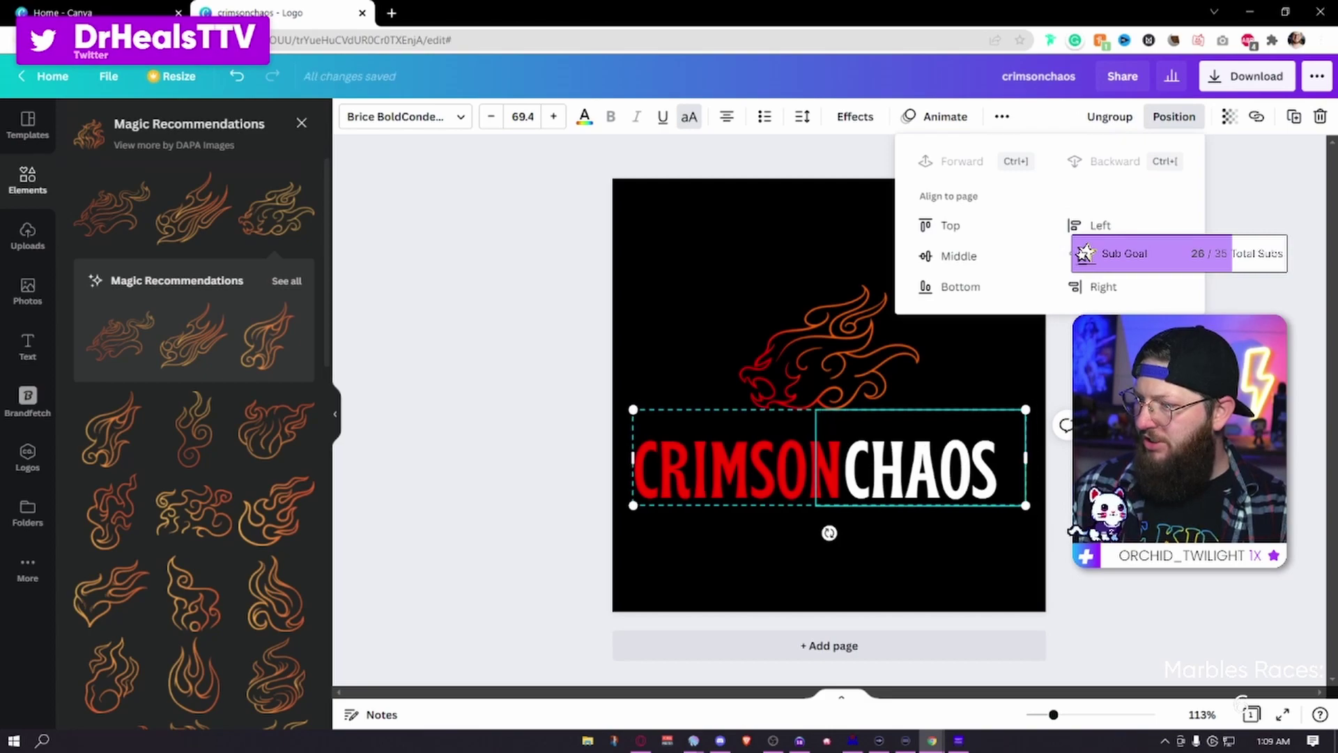
click(1073, 256)
click(829, 349)
click(1121, 117)
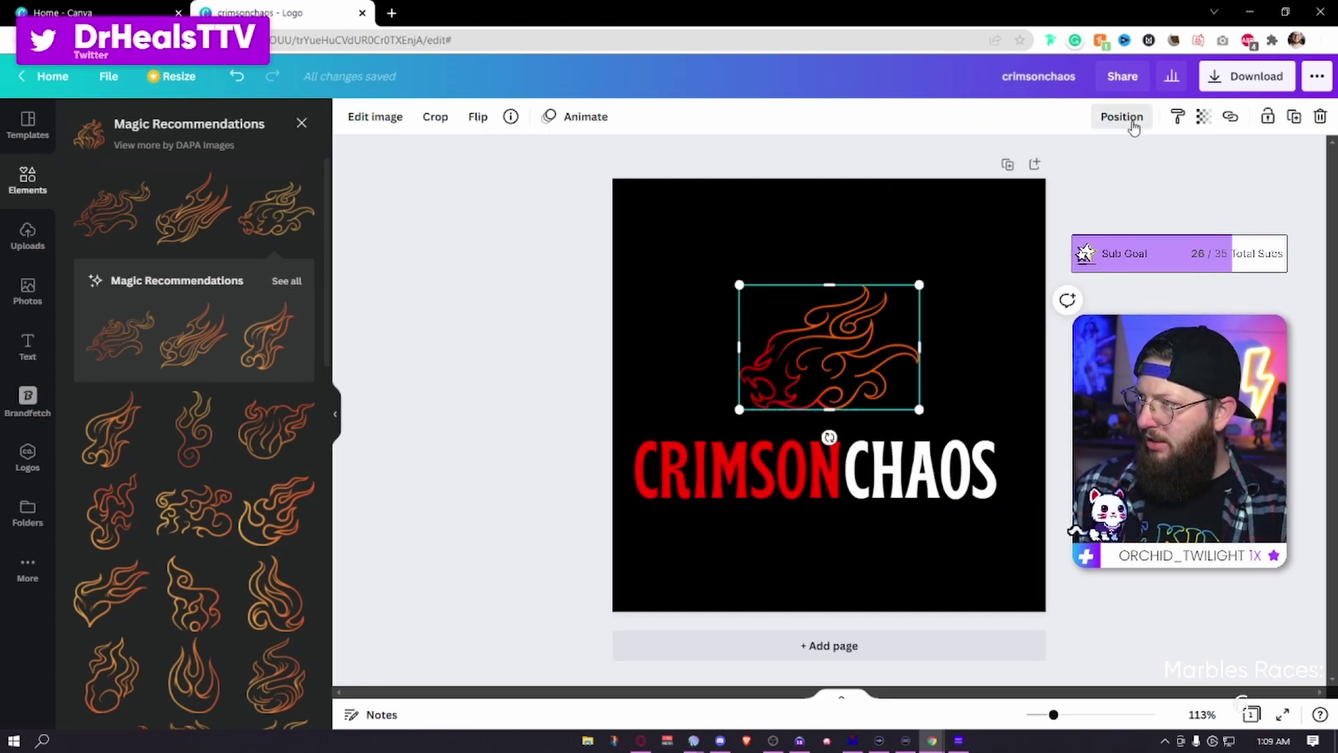
key(Escape)
key(Escape)
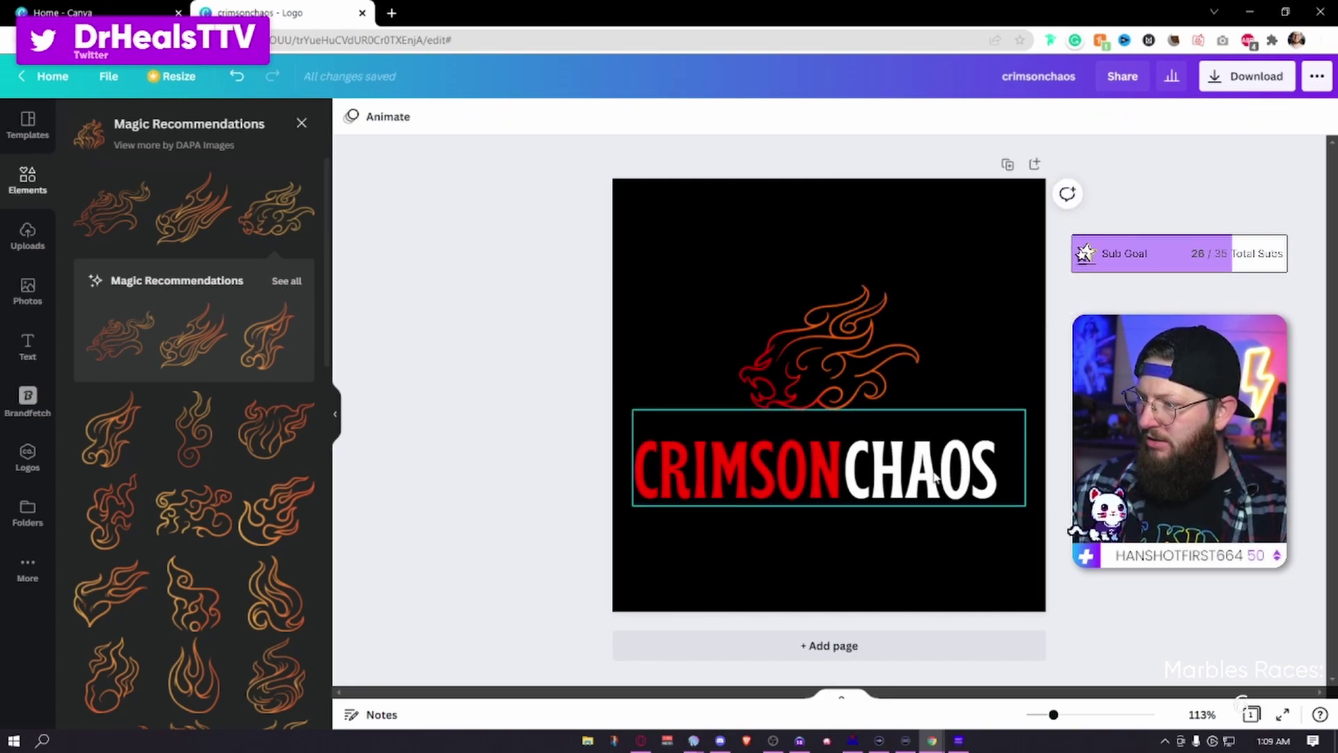
Group the CRIMSONCHAOS text with the flaming head graphic above it.
click(920, 474)
shift+click(869, 365)
click(1090, 117)
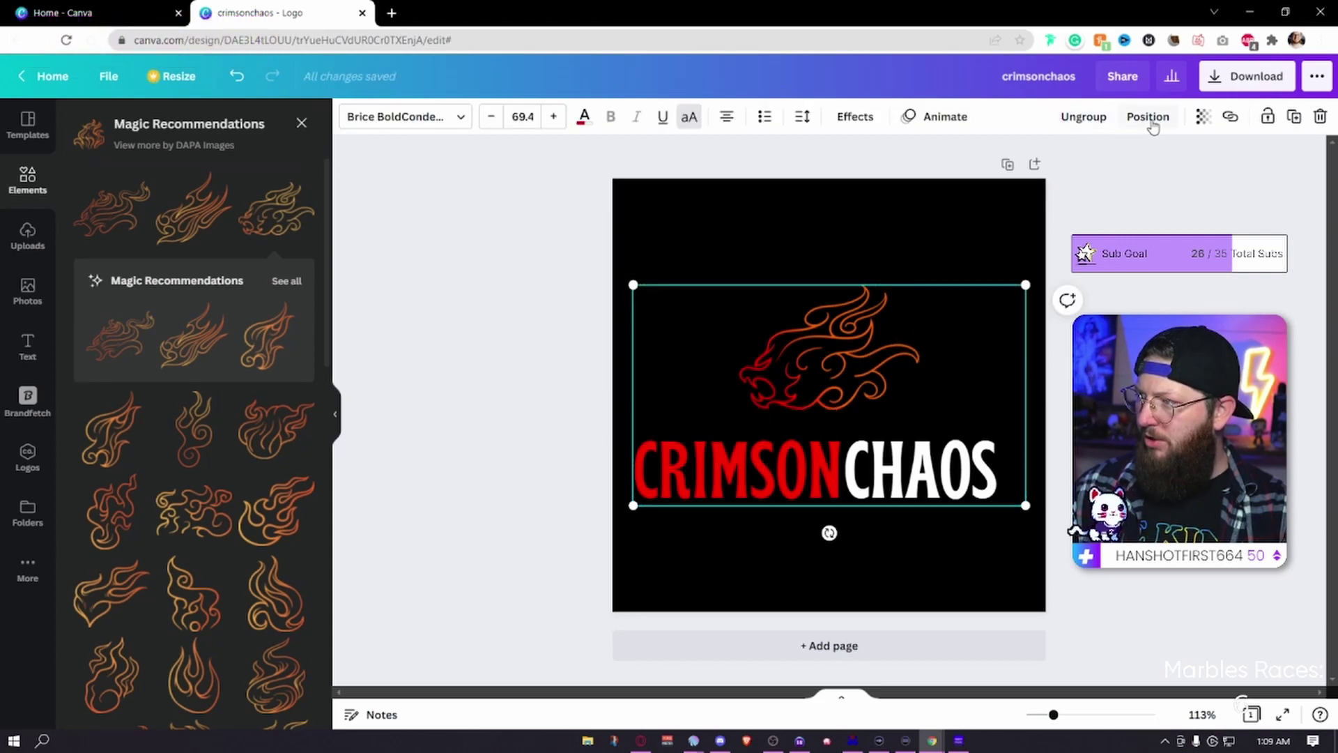
click(1148, 116)
key(Escape)
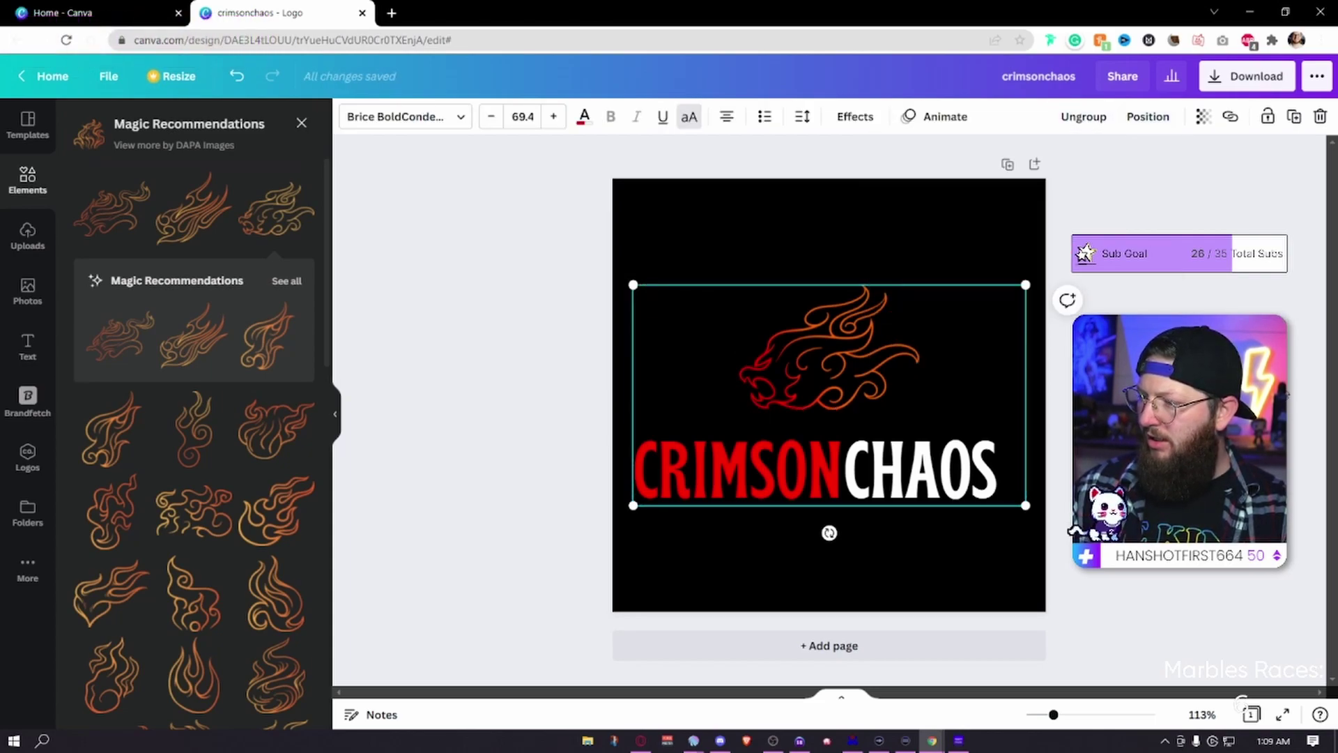
key(Escape)
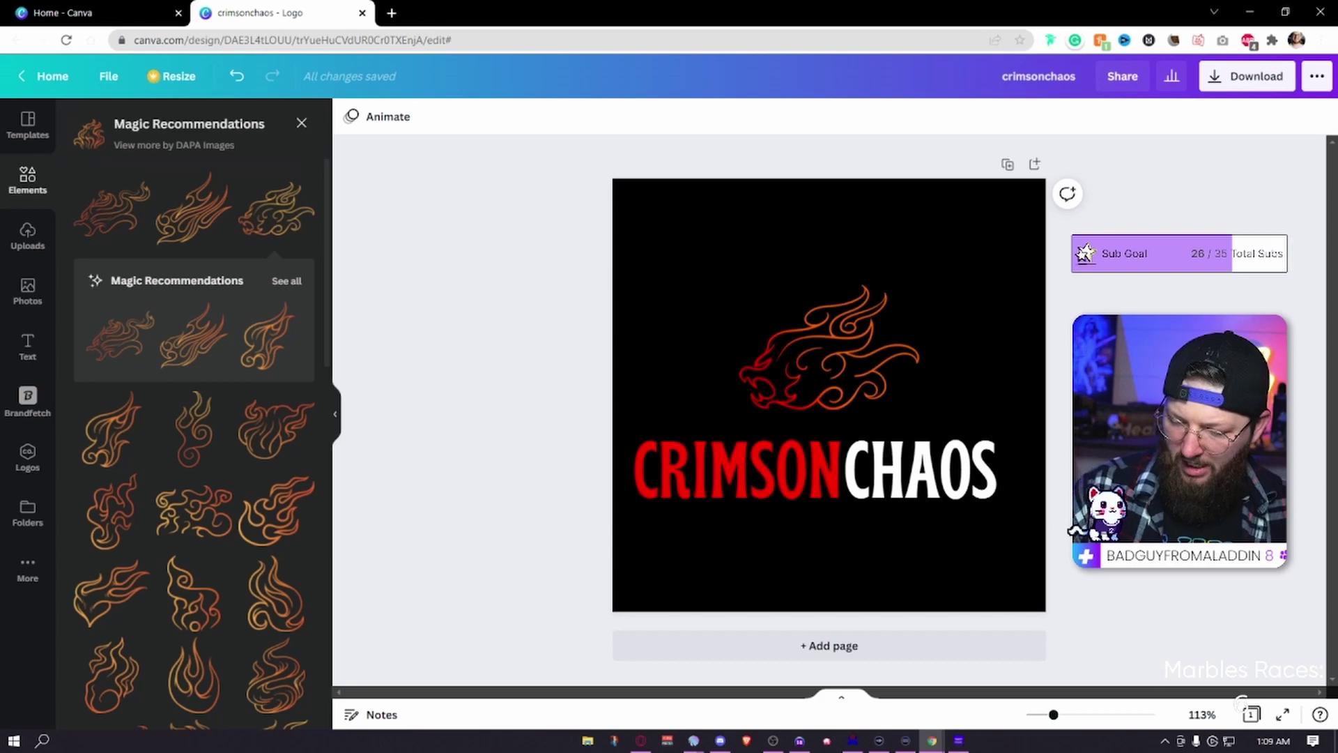
Add a second page to the logo design.
click(833, 646)
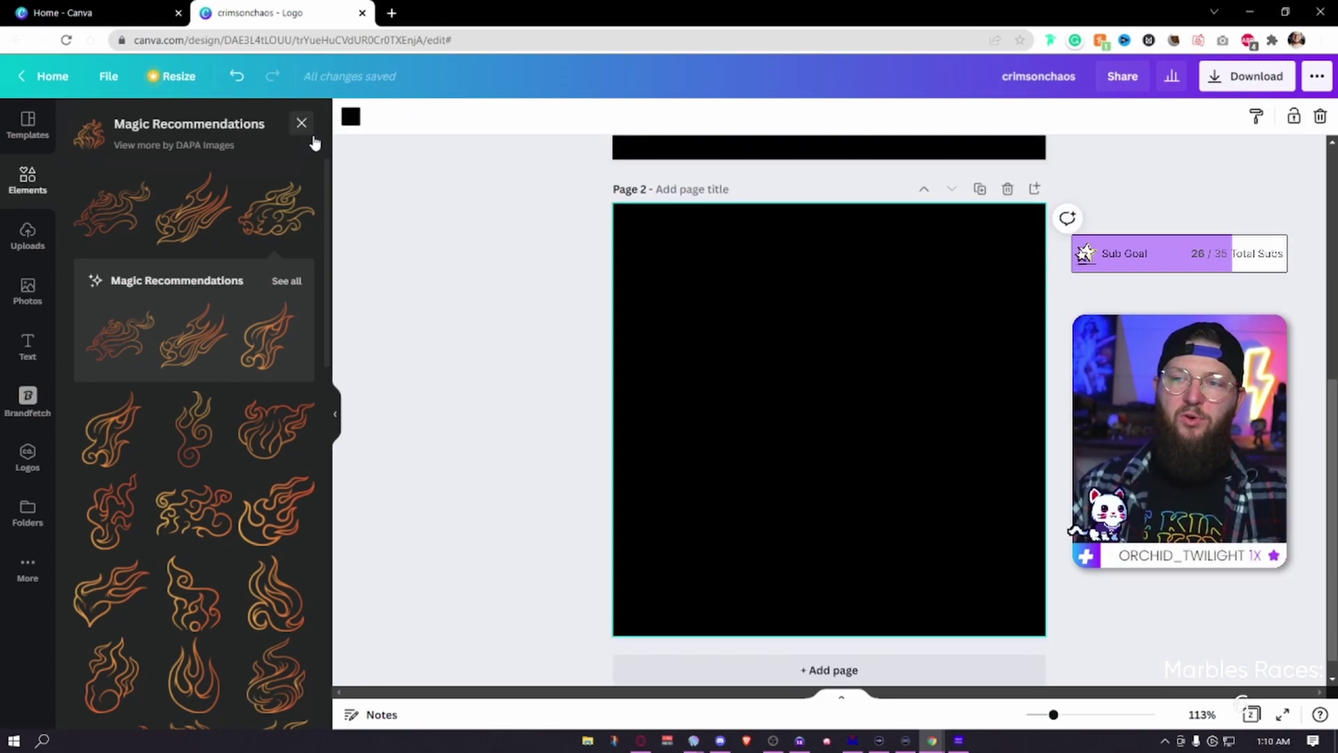
Leave the flame recommendations and search the elements library for "fire".
click(301, 122)
click(183, 126)
double_click(179, 128)
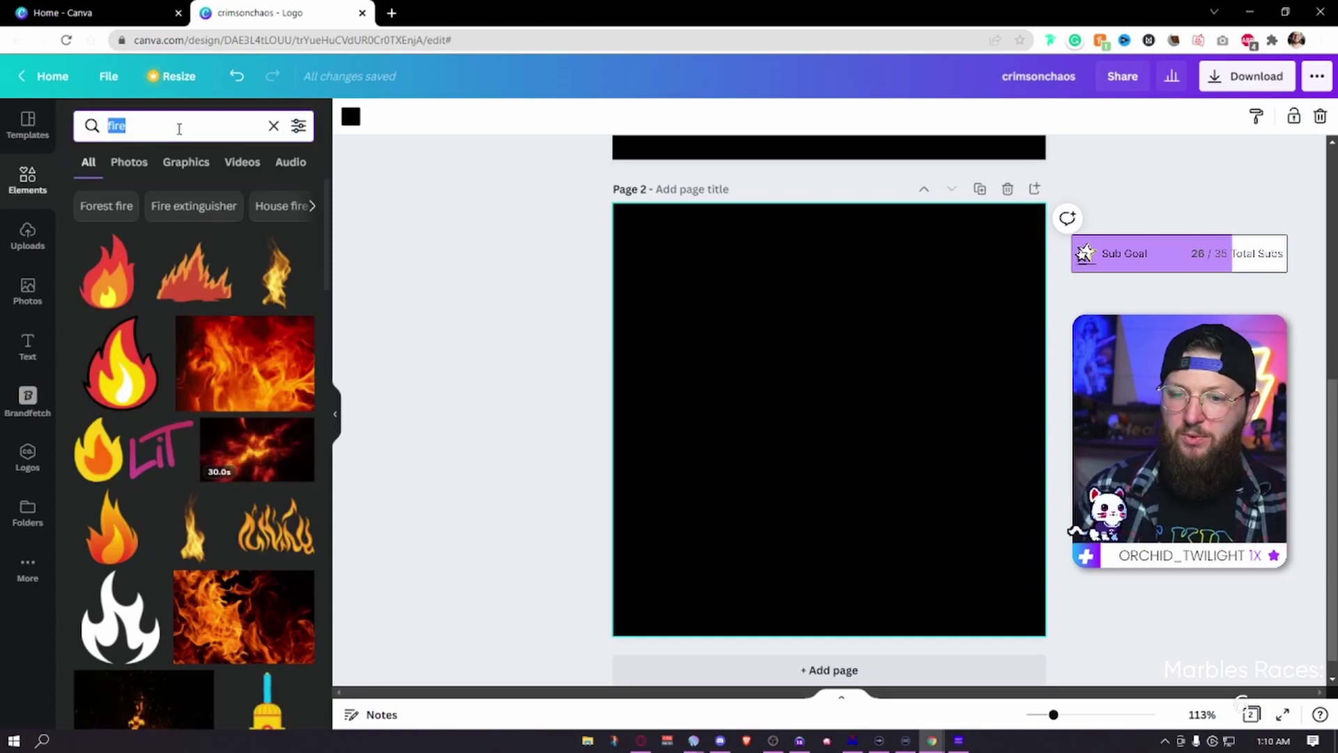
text(fire)
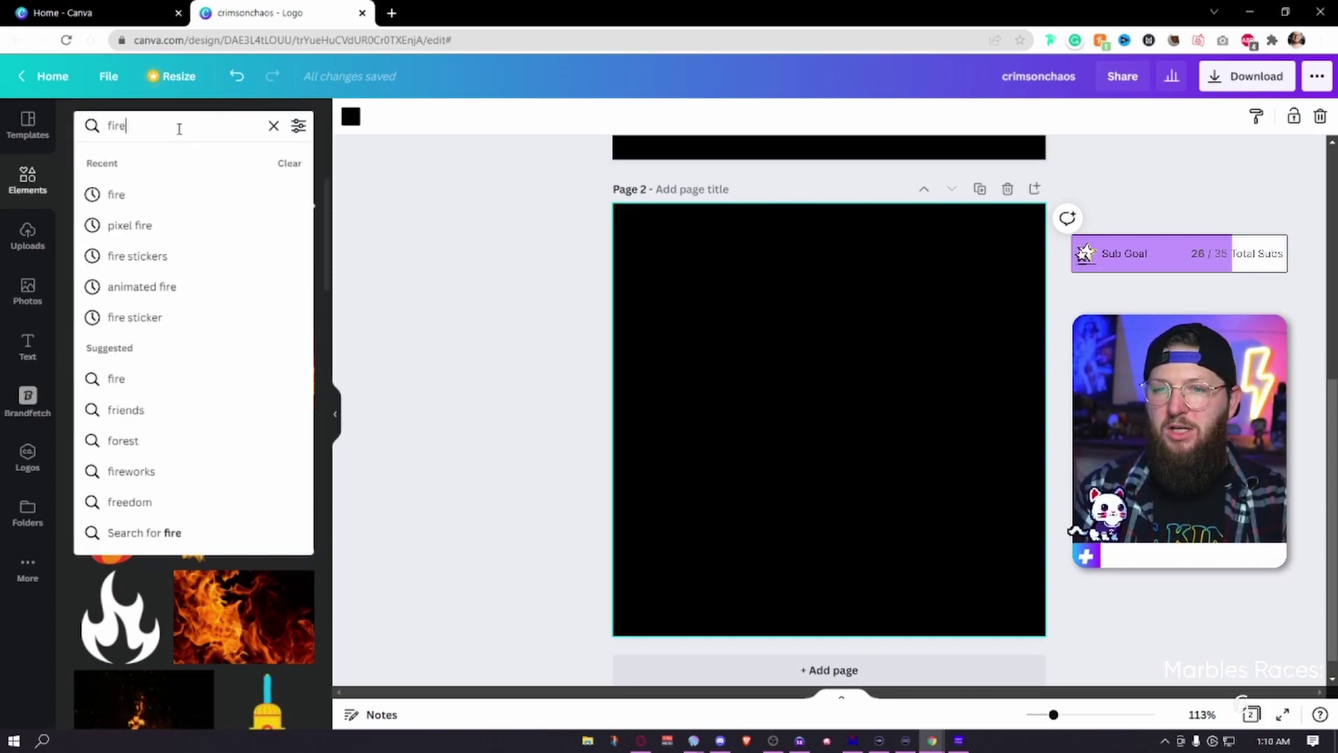
key(Return)
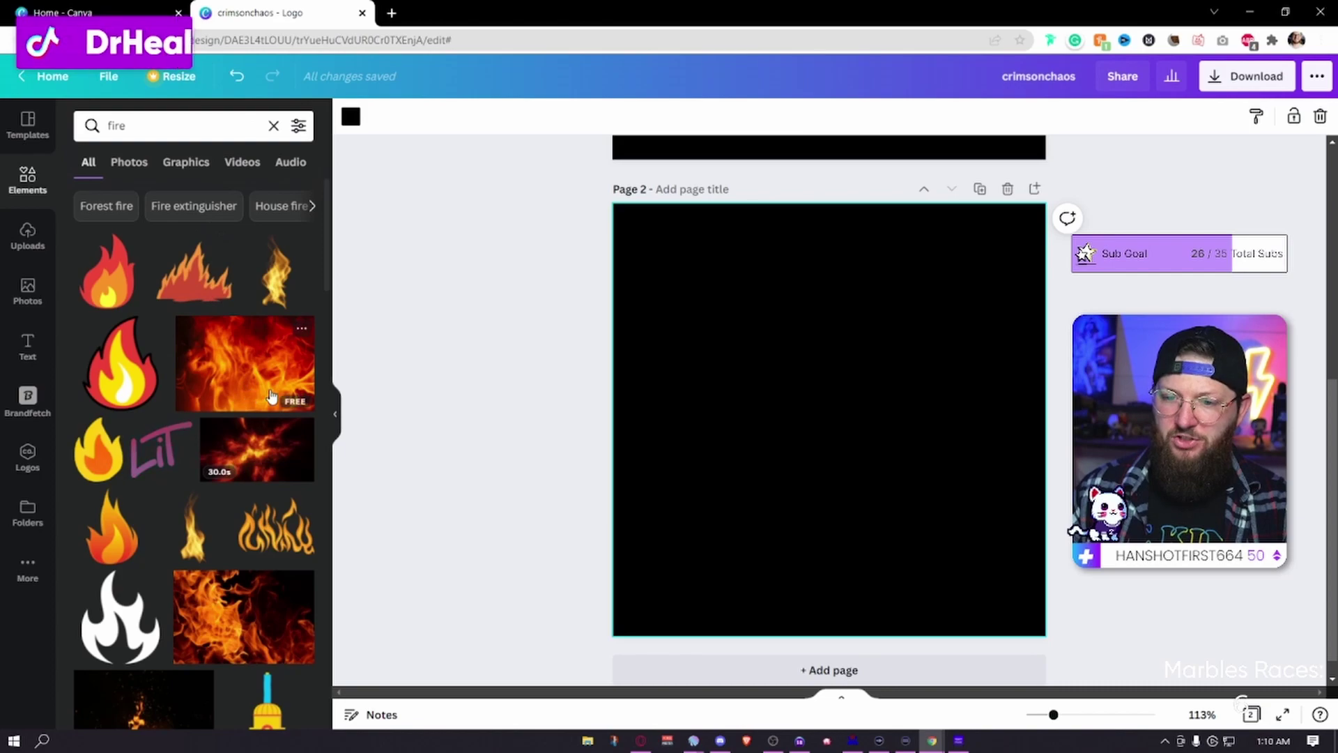
Find the red and yellow flame on a dark teal circle and place it on page 2, left of center.
scroll(271, 396, down, 7)
scroll(245, 429, down, 2)
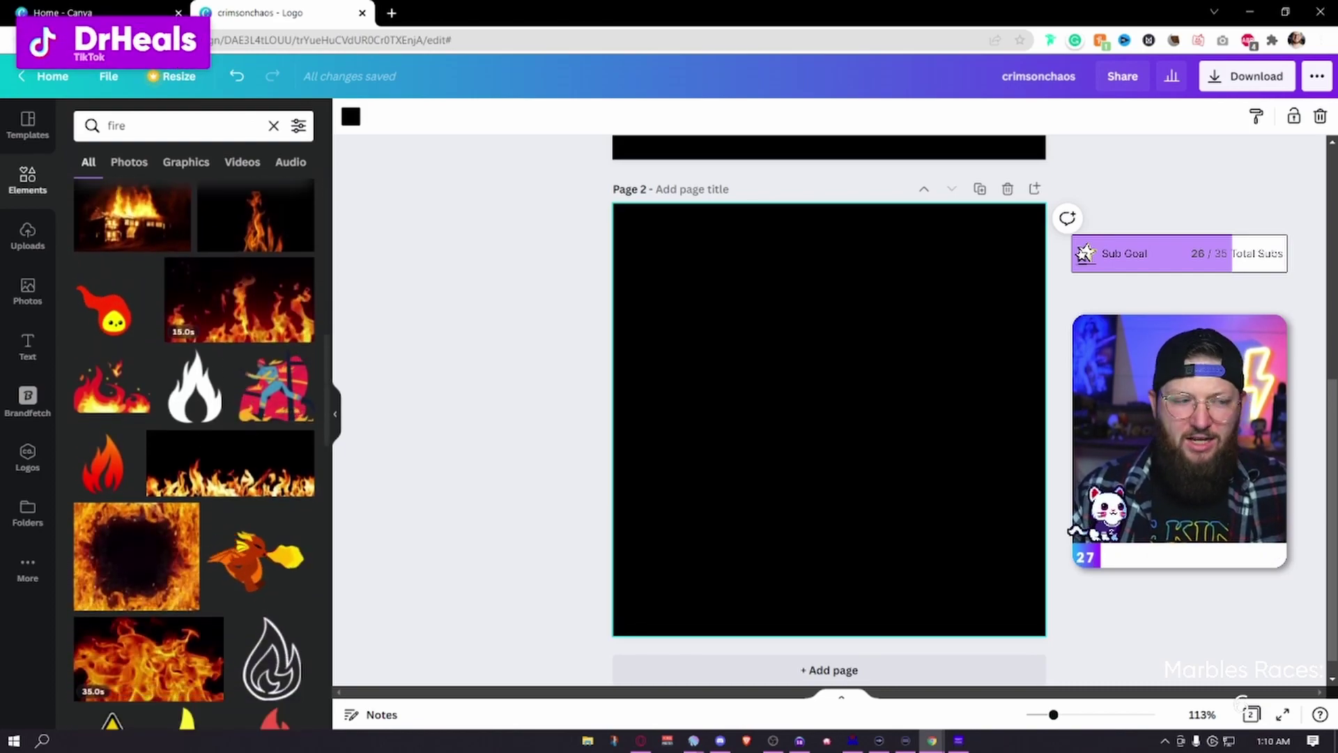
scroll(247, 436, down, 4)
scroll(247, 437, down, 4)
scroll(250, 448, down, 3)
scroll(251, 453, down, 8)
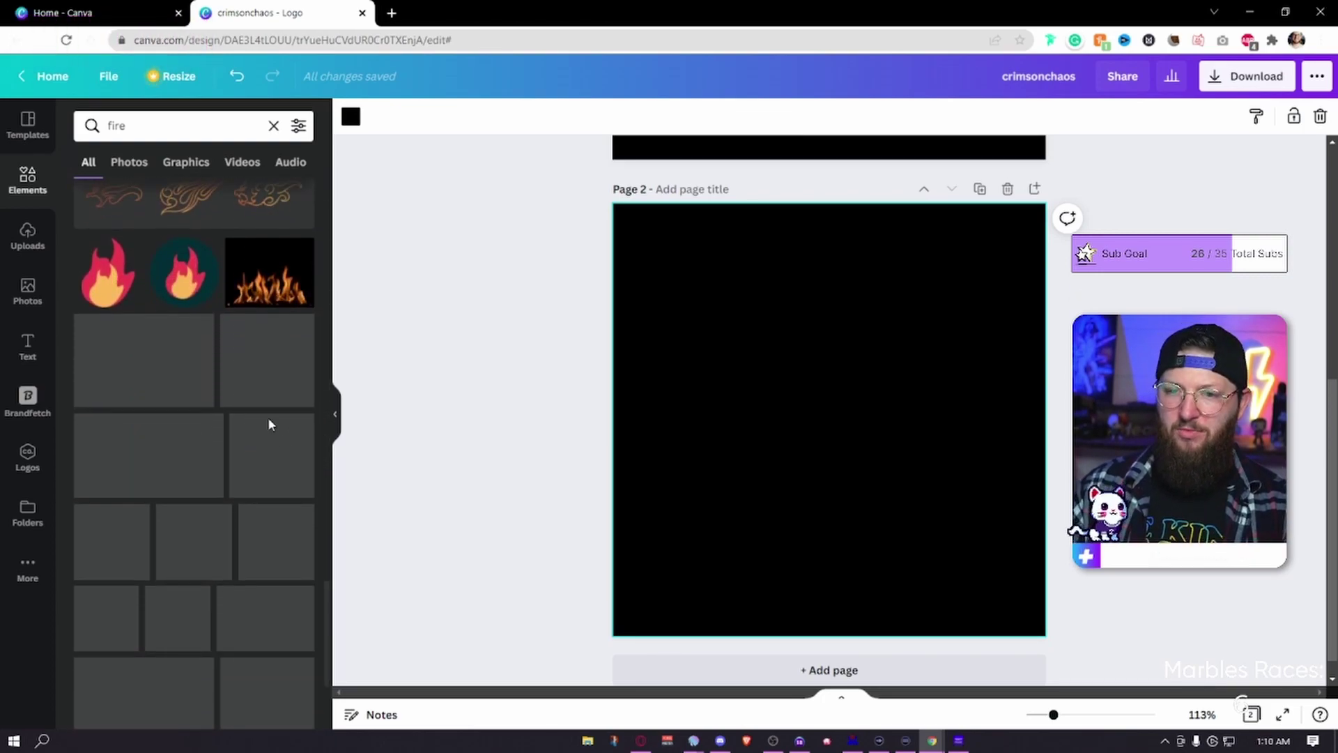
click(184, 273)
drag(870, 439, 767, 434)
Change the background of page 2 to the white brand color.
click(937, 313)
click(353, 118)
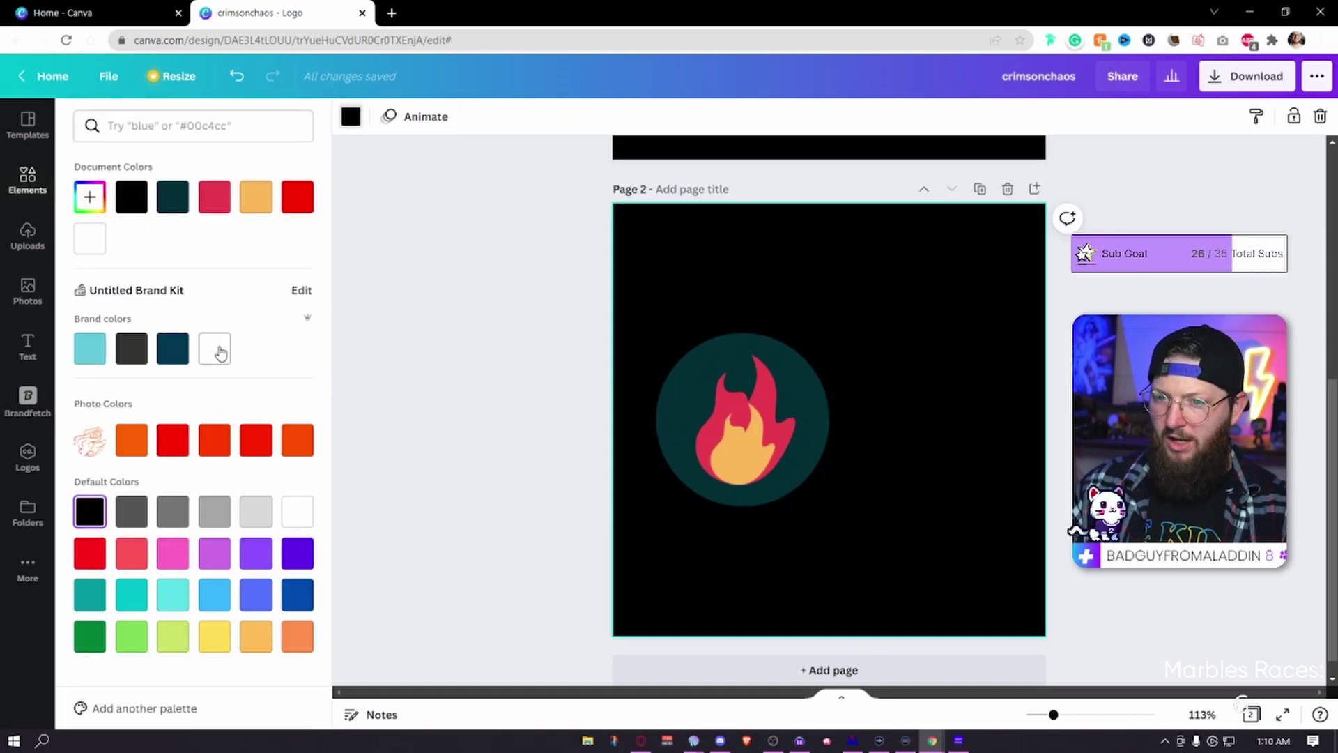
click(218, 348)
Shrink the round flame badge and place it near the left edge of page 2 at mid-height.
click(778, 435)
drag(829, 333, 680, 418)
click(783, 478)
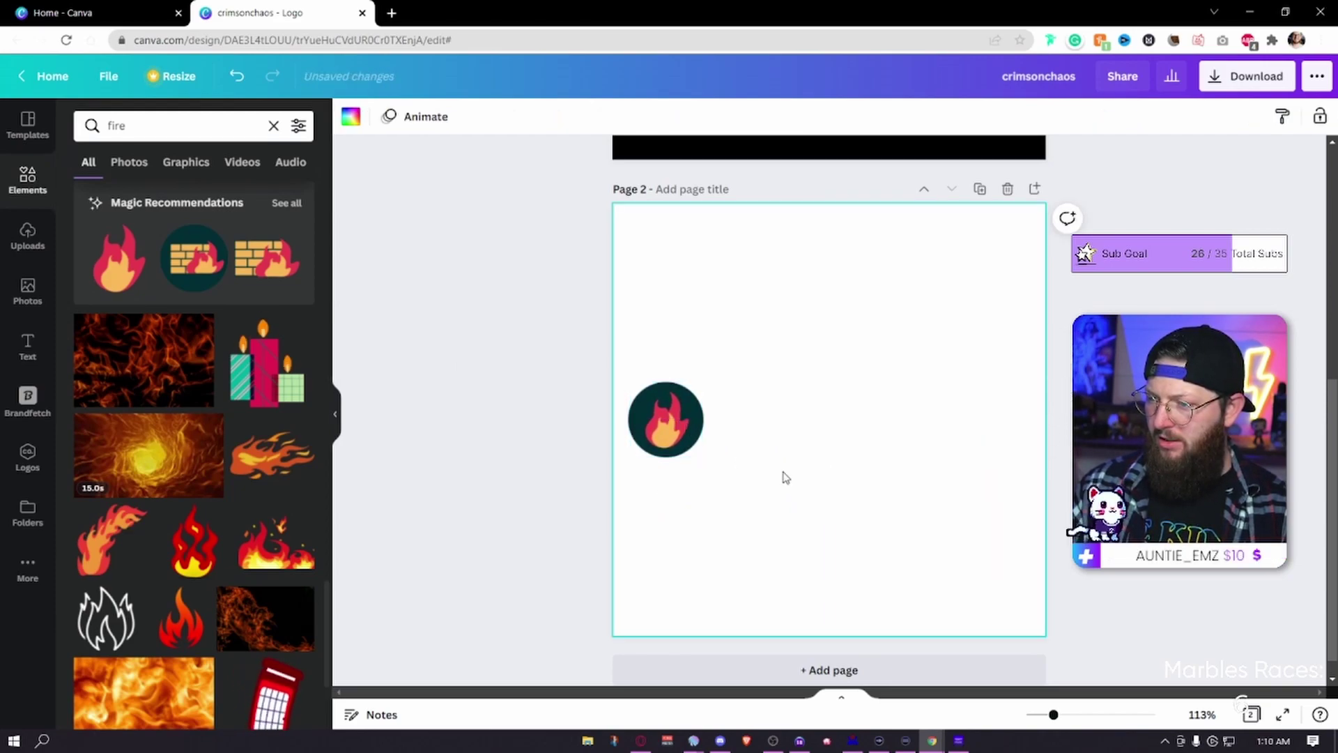
Add a text box reading CRIMSONCHAOS to page 2.
key(t)
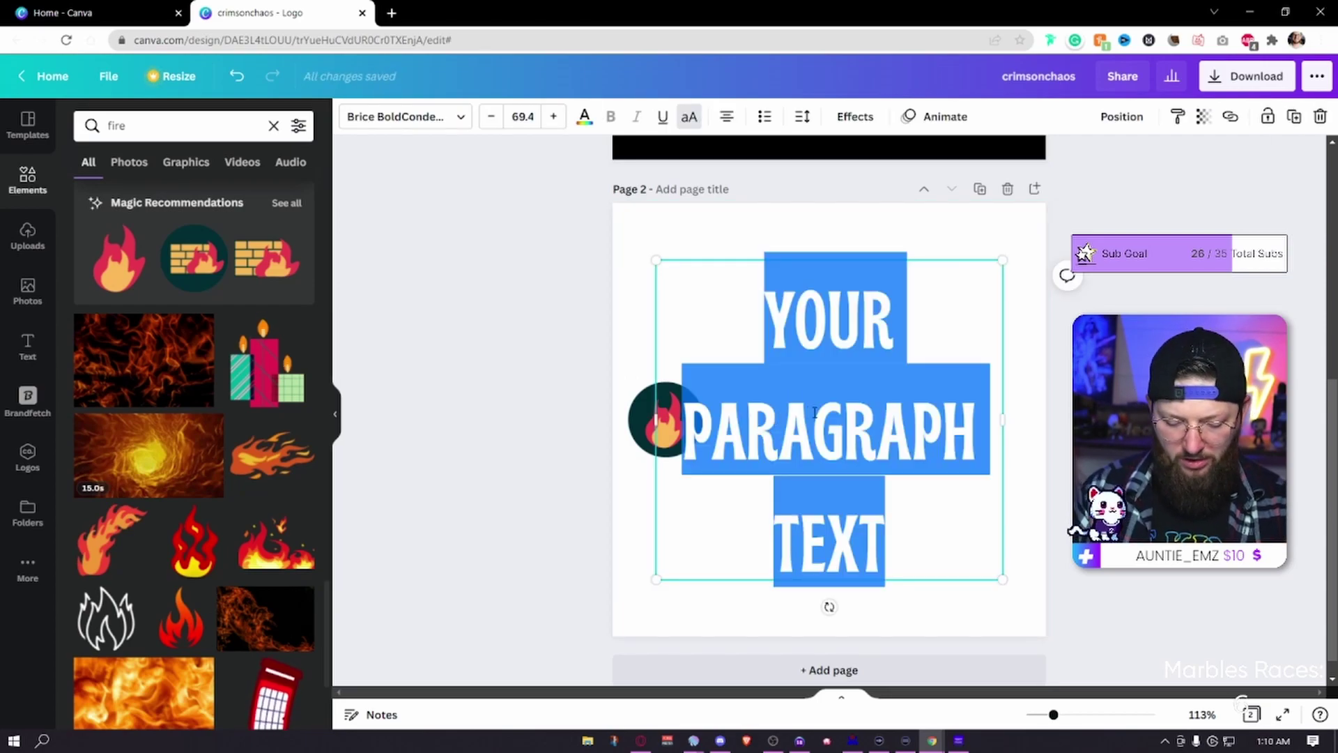
text(CIM)
key(BackSpace)
key(BackSpace)
text(RI)
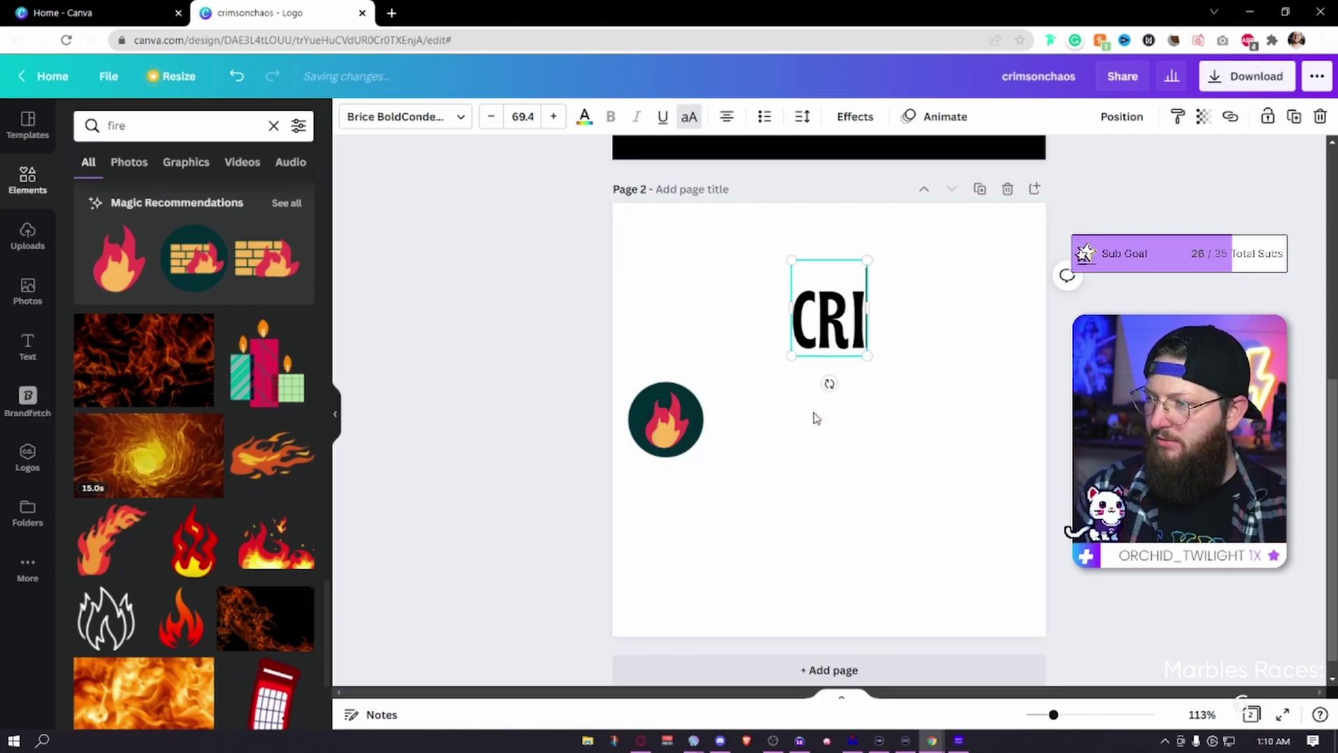
text(MSONCHAOS)
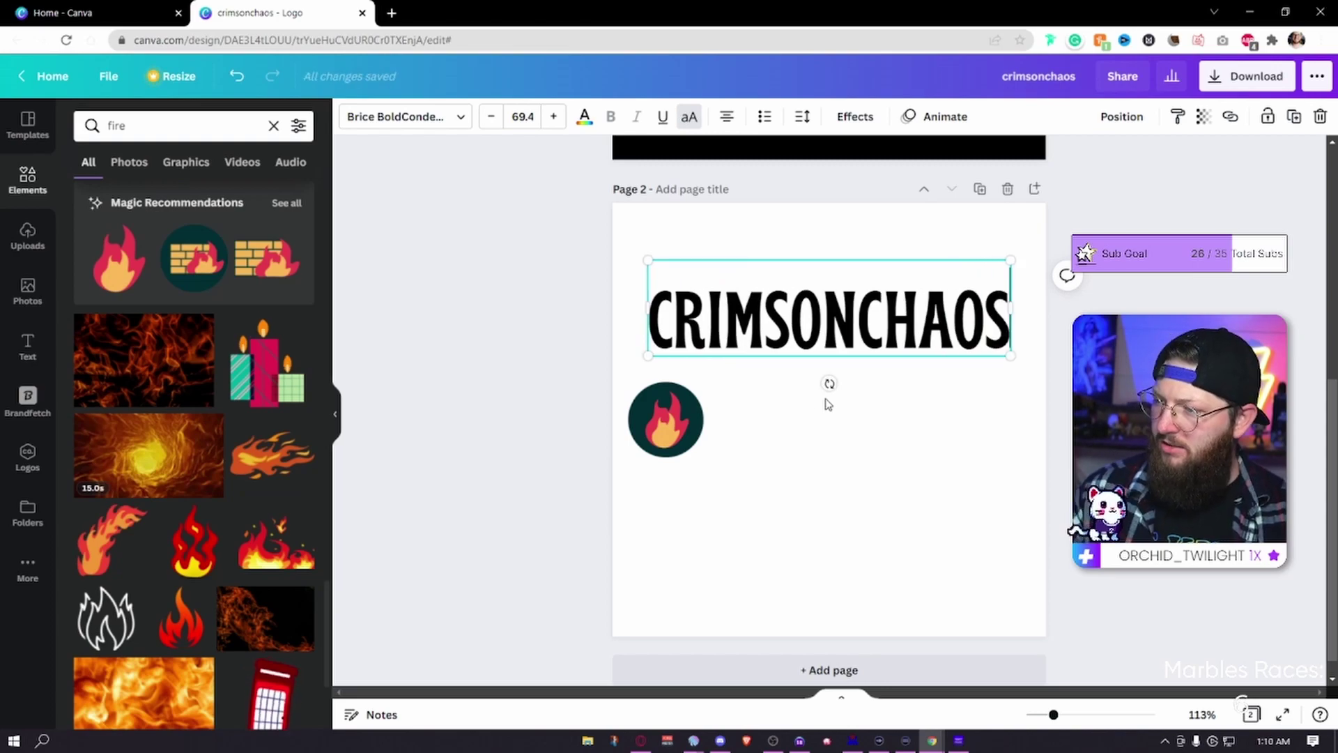
Shrink the CRIMSONCHAOS text to about size 38.7 and place it level with the flame badge on its right.
drag(1009, 272, 852, 314)
click(873, 348)
drag(788, 352, 879, 419)
click(872, 490)
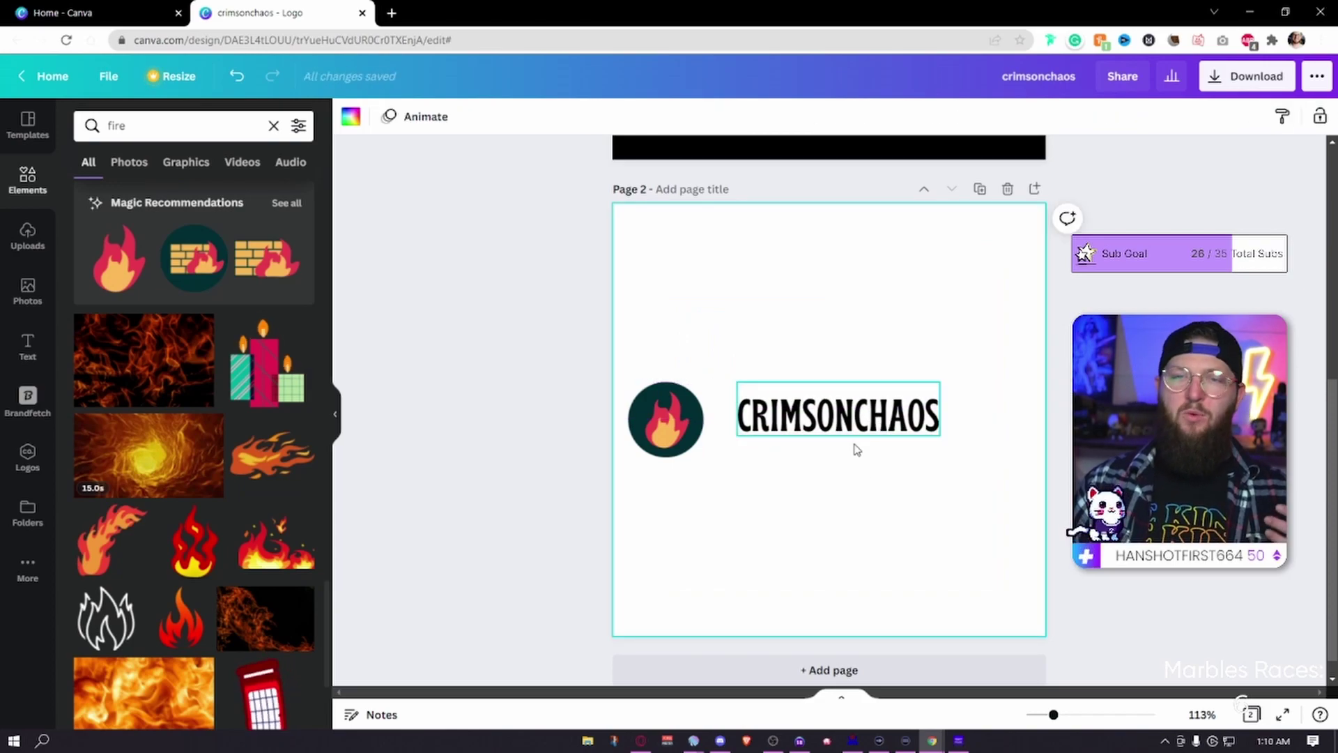
Set the CRIMSONCHAOS text in Montserrat Extra-Bold and scale it down to about size 18.5 beside the flame badge.
click(847, 422)
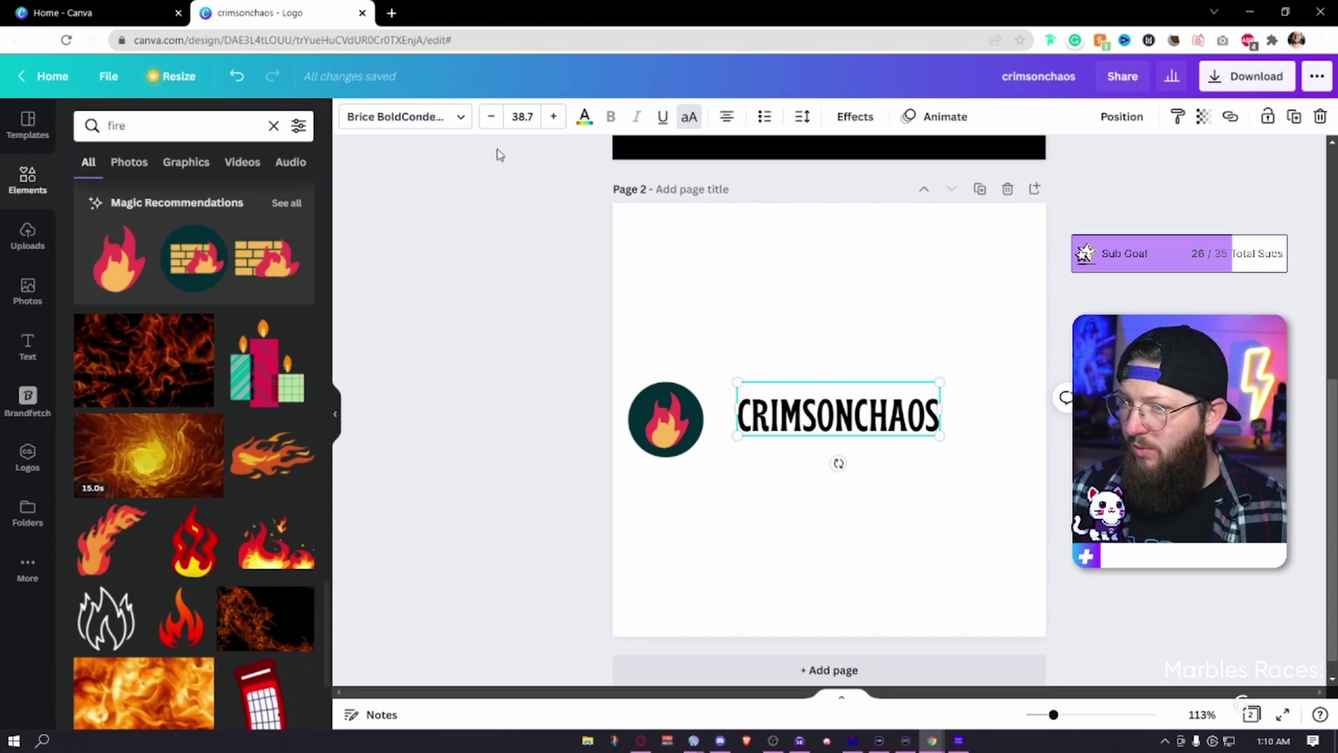
click(425, 119)
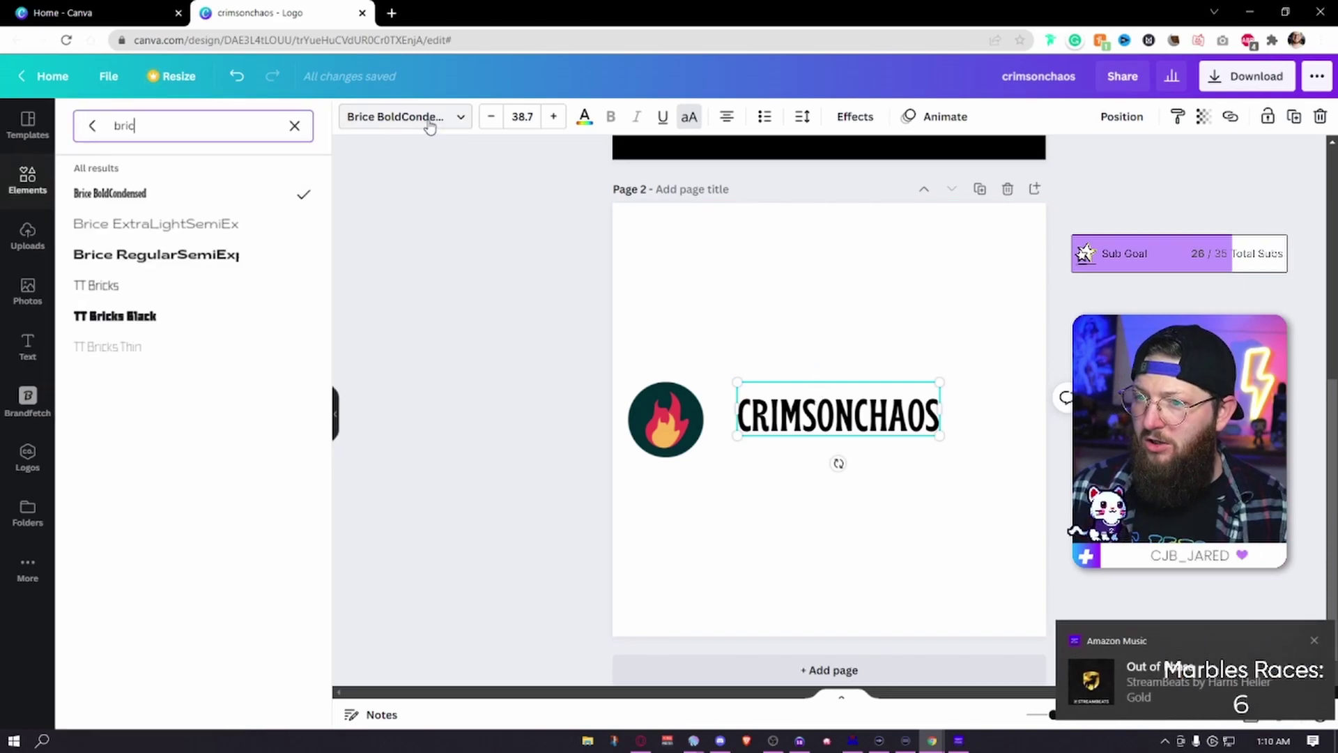
click(295, 127)
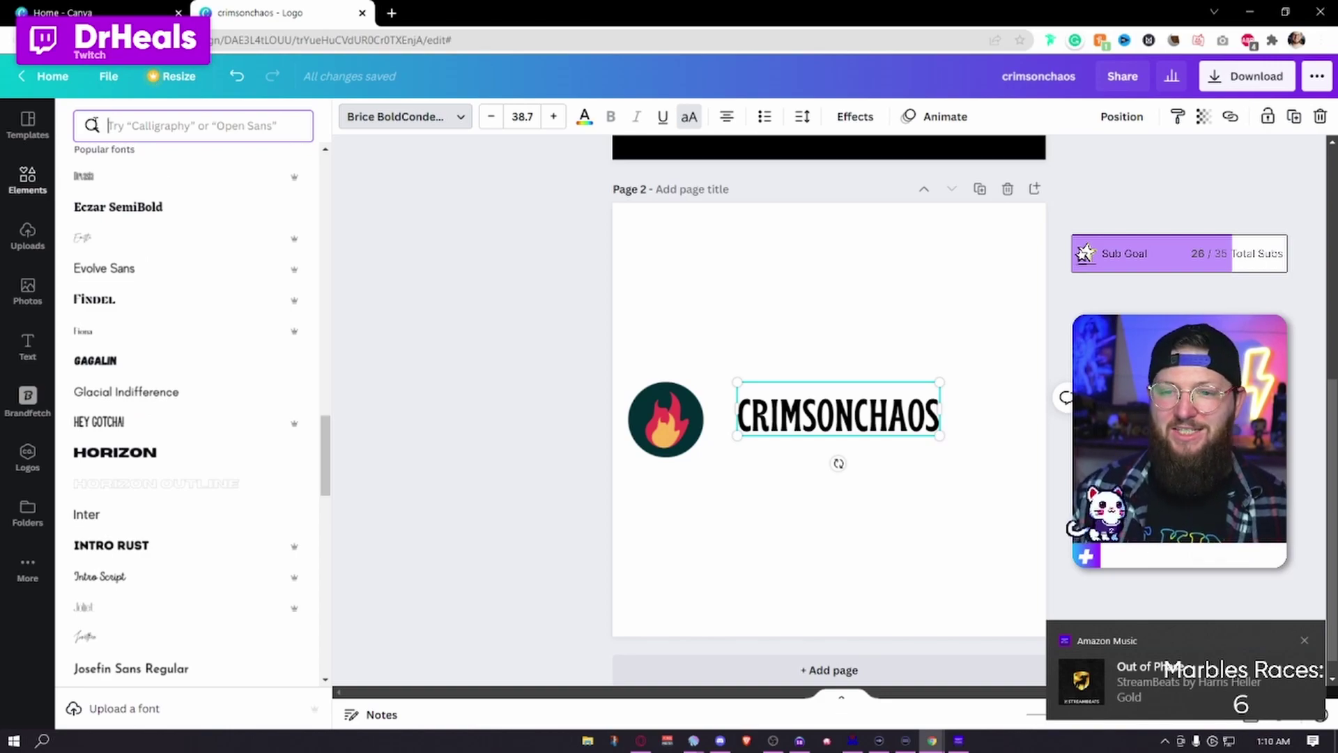
scroll(166, 368, down, 3)
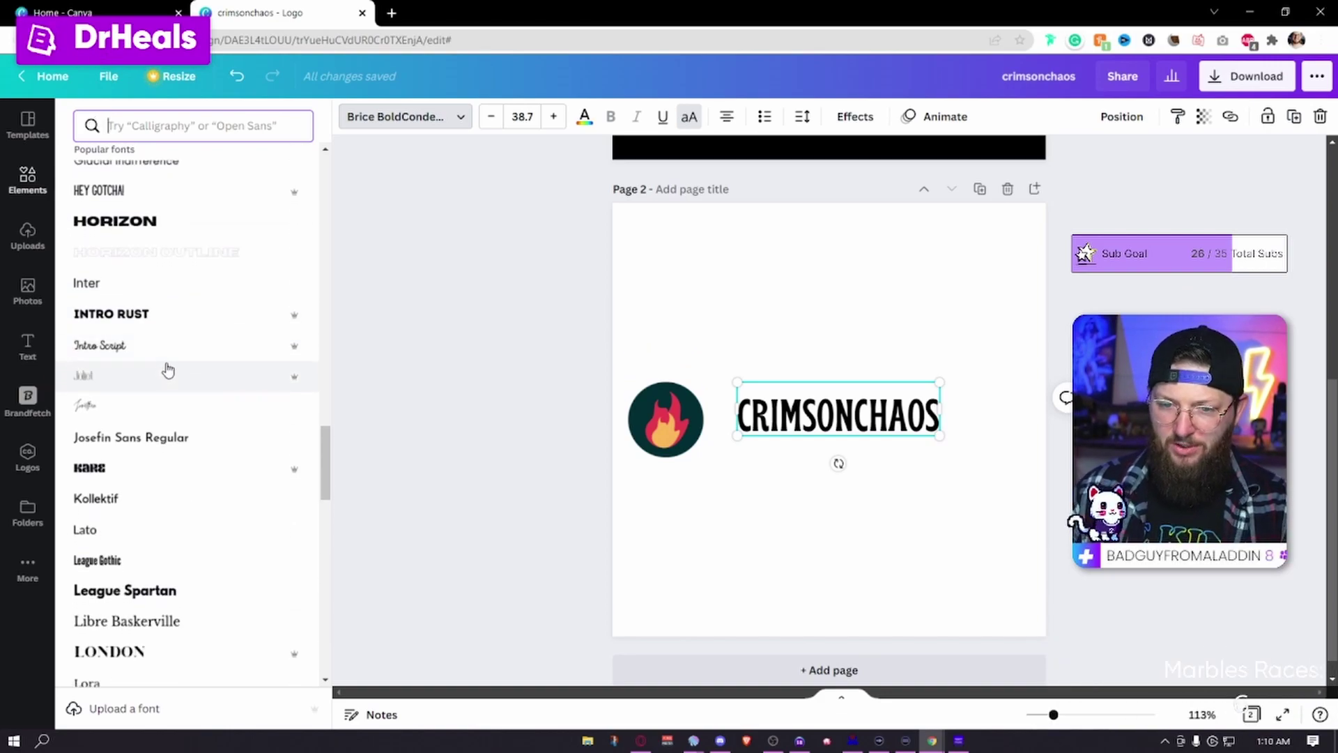
scroll(167, 370, down, 1)
click(170, 125)
text(MONT)
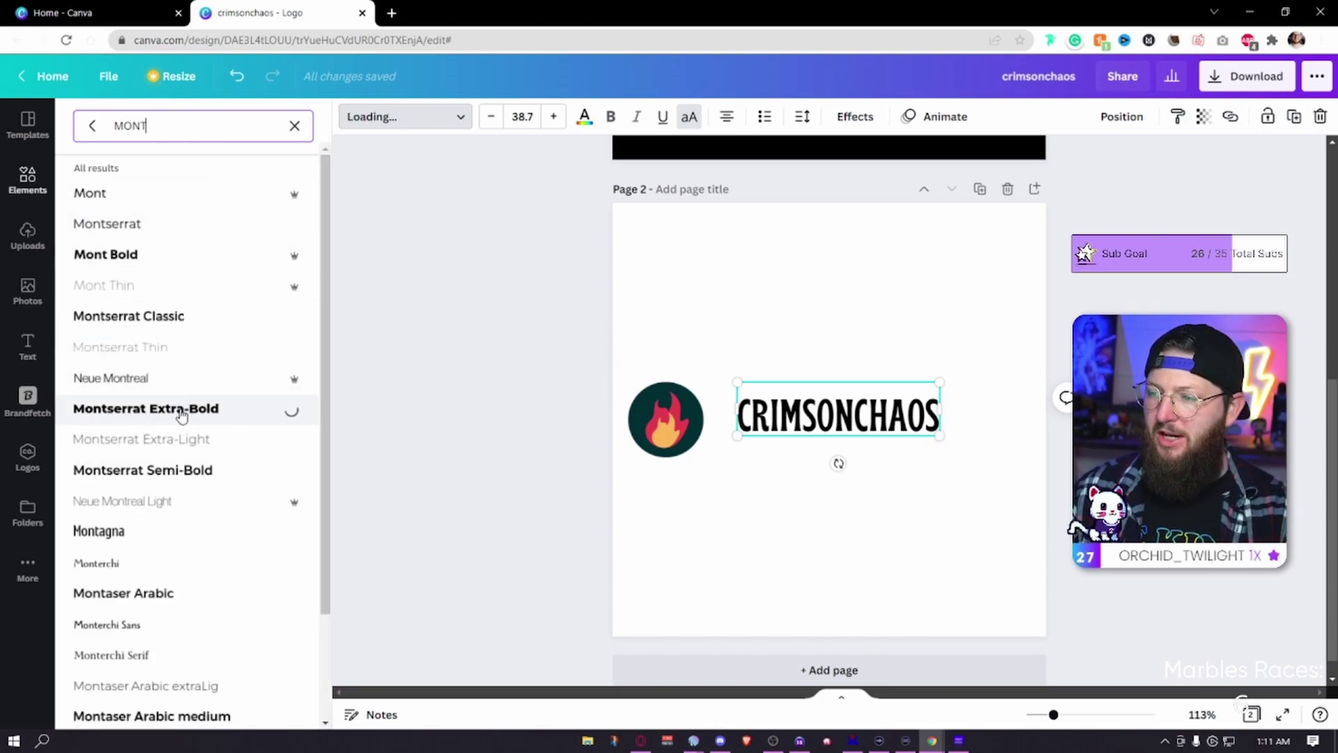
drag(1039, 380, 851, 428)
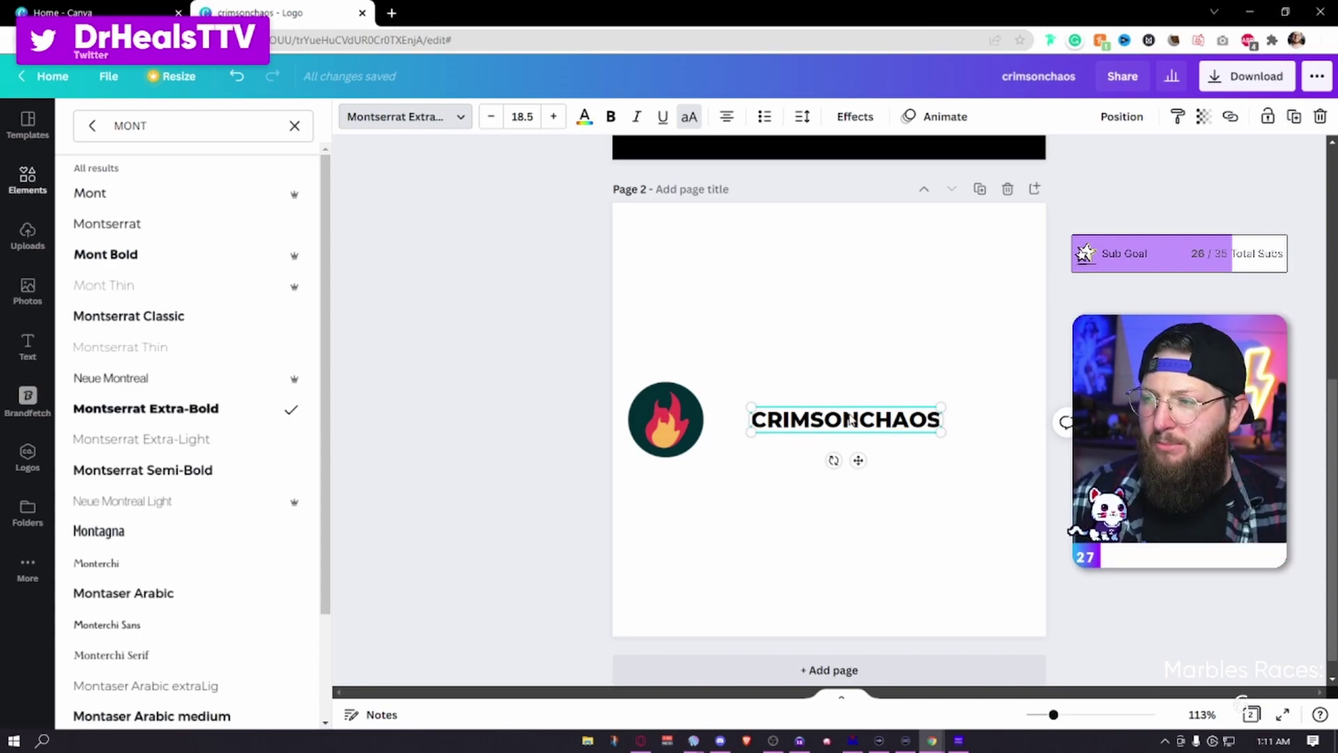
Widen the letter spacing of the CRIMSONCHAOS text to 451 and shift the text right to sit beside the badge.
click(27, 180)
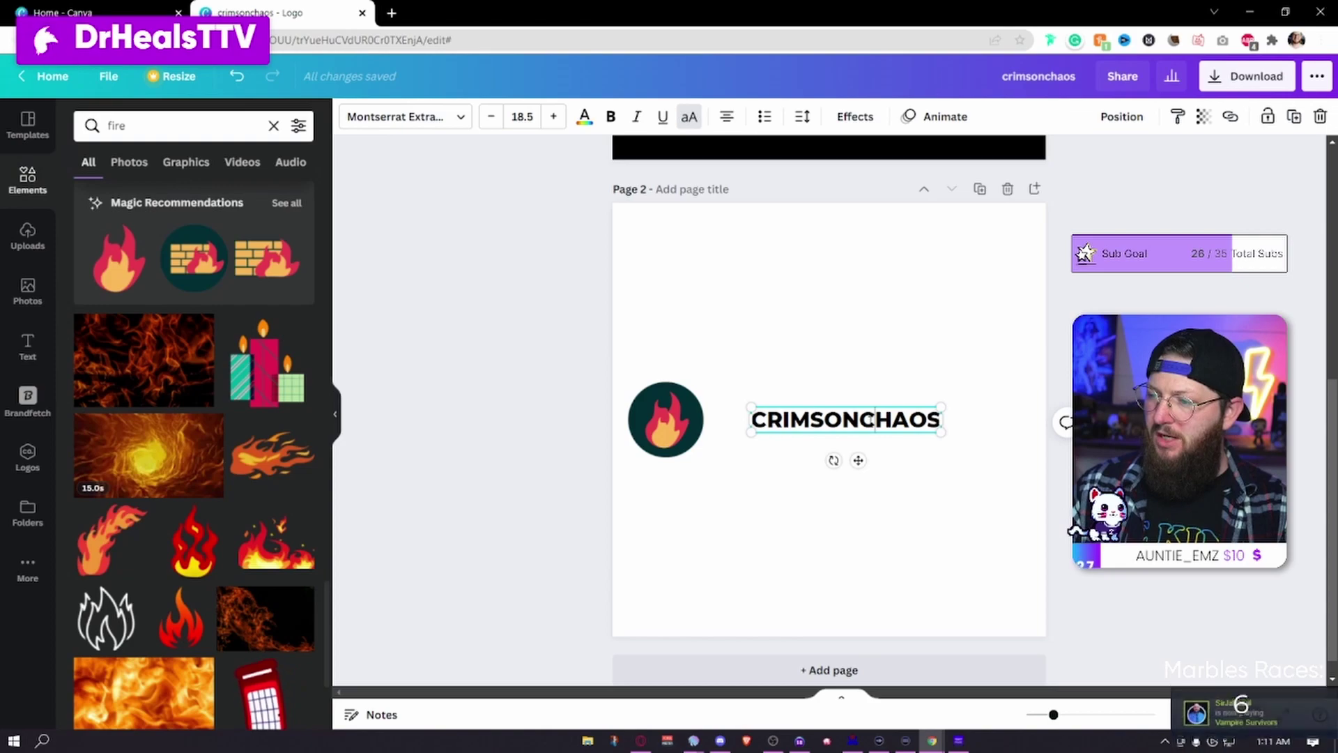
click(1024, 443)
click(837, 419)
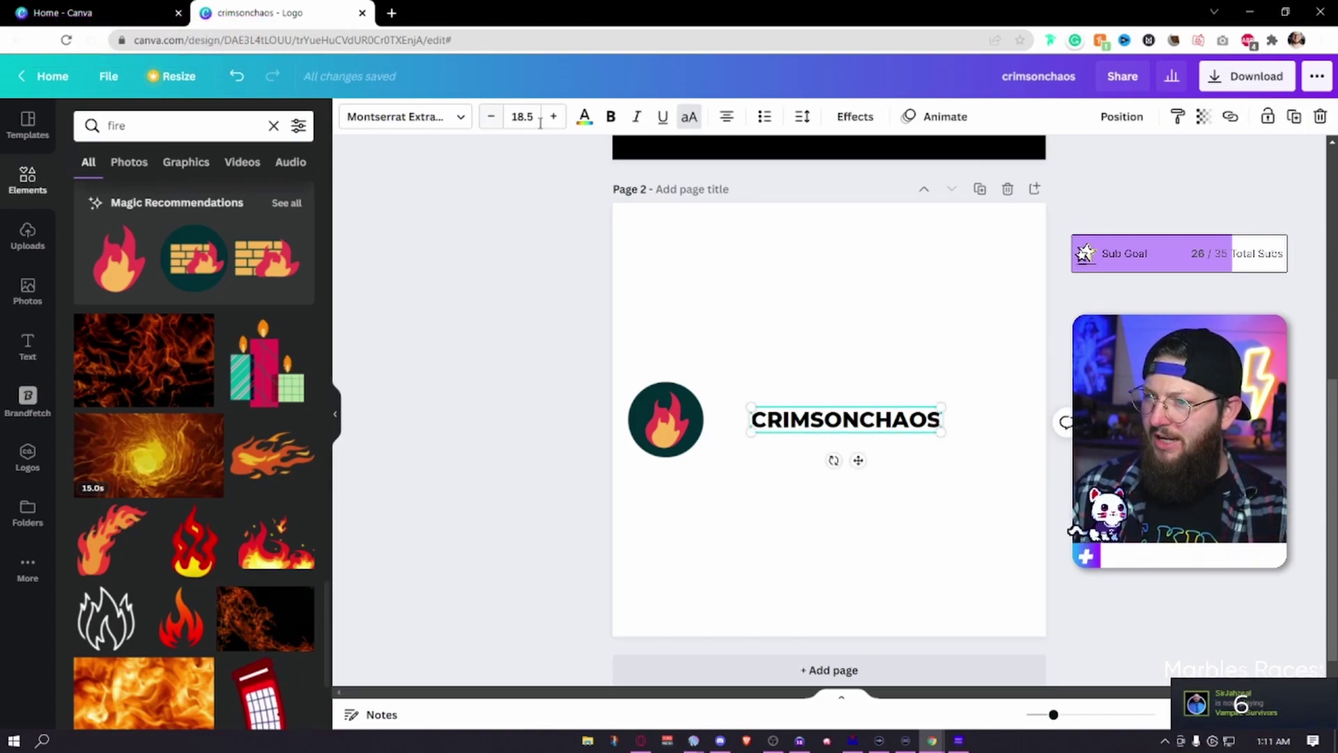
click(802, 116)
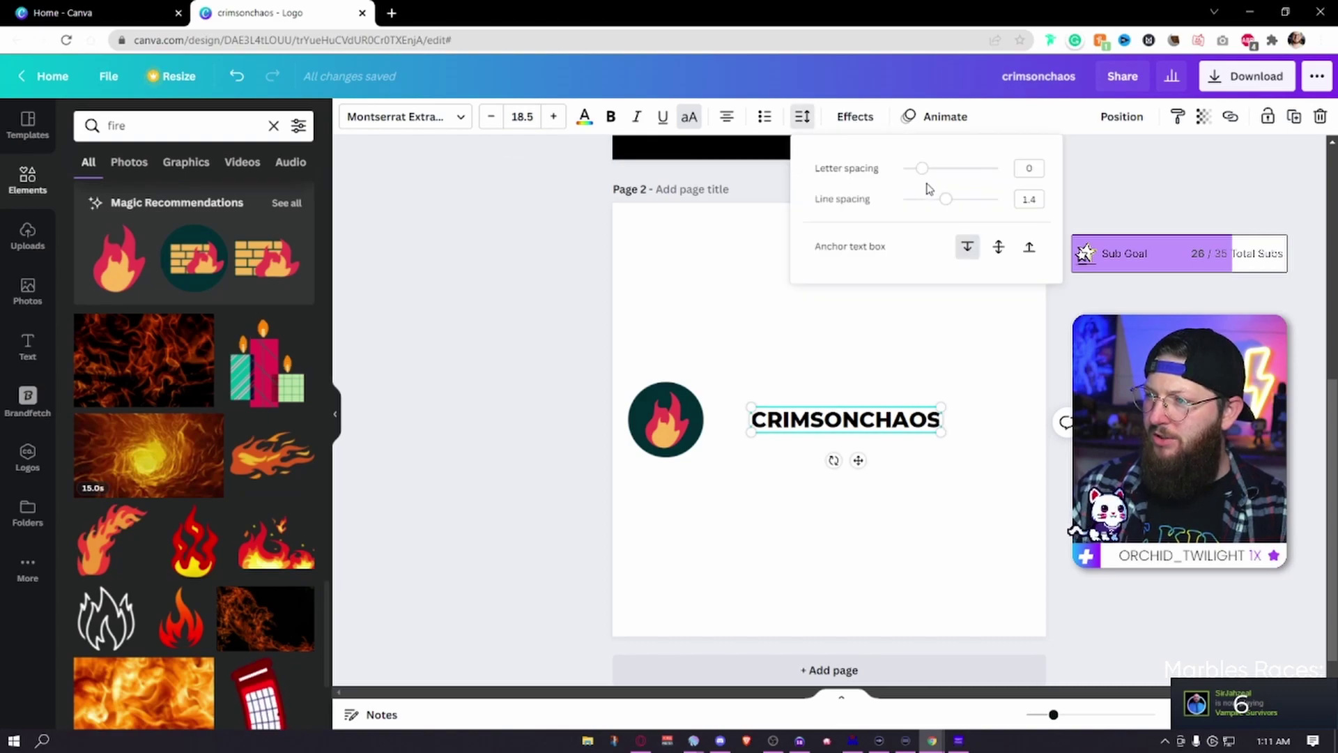
drag(923, 169, 963, 178)
click(949, 404)
click(976, 480)
drag(887, 420, 911, 420)
click(934, 479)
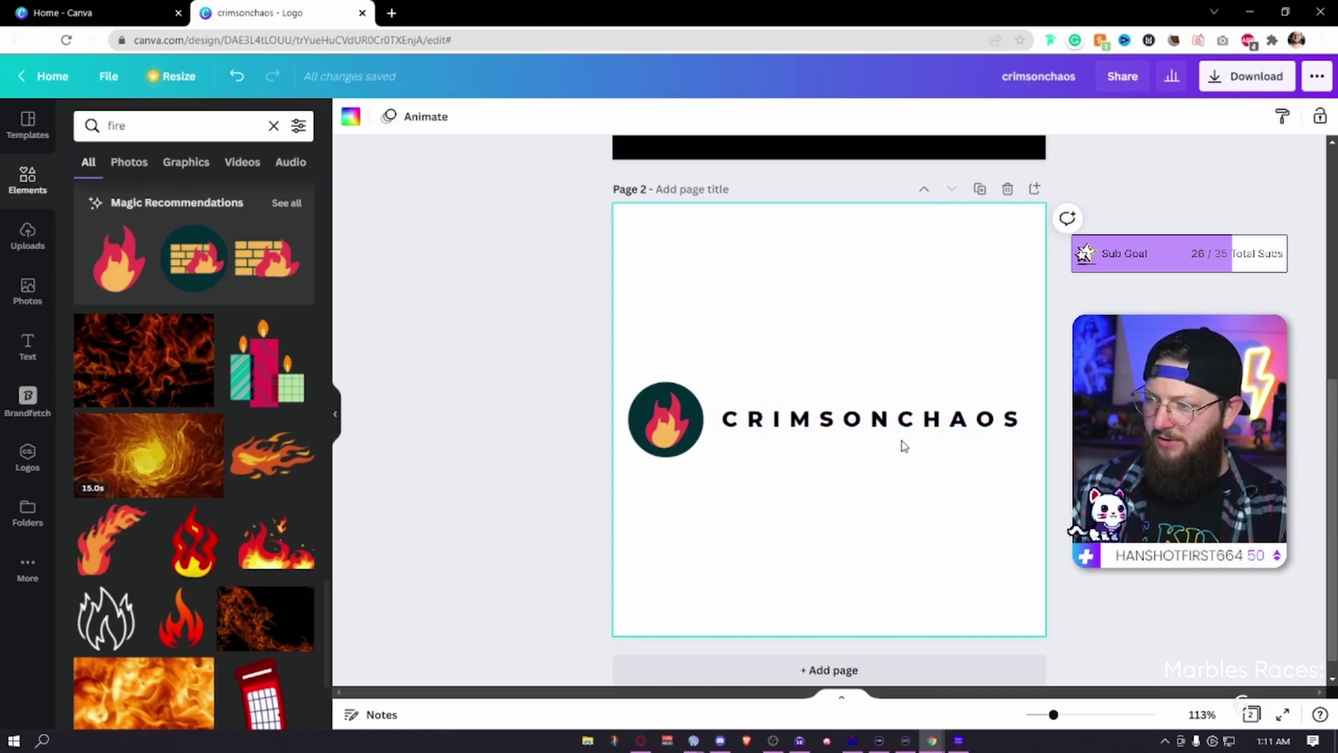
Recolor the CRIMSONCHAOS text with the dark teal of the badge's circle.
click(853, 423)
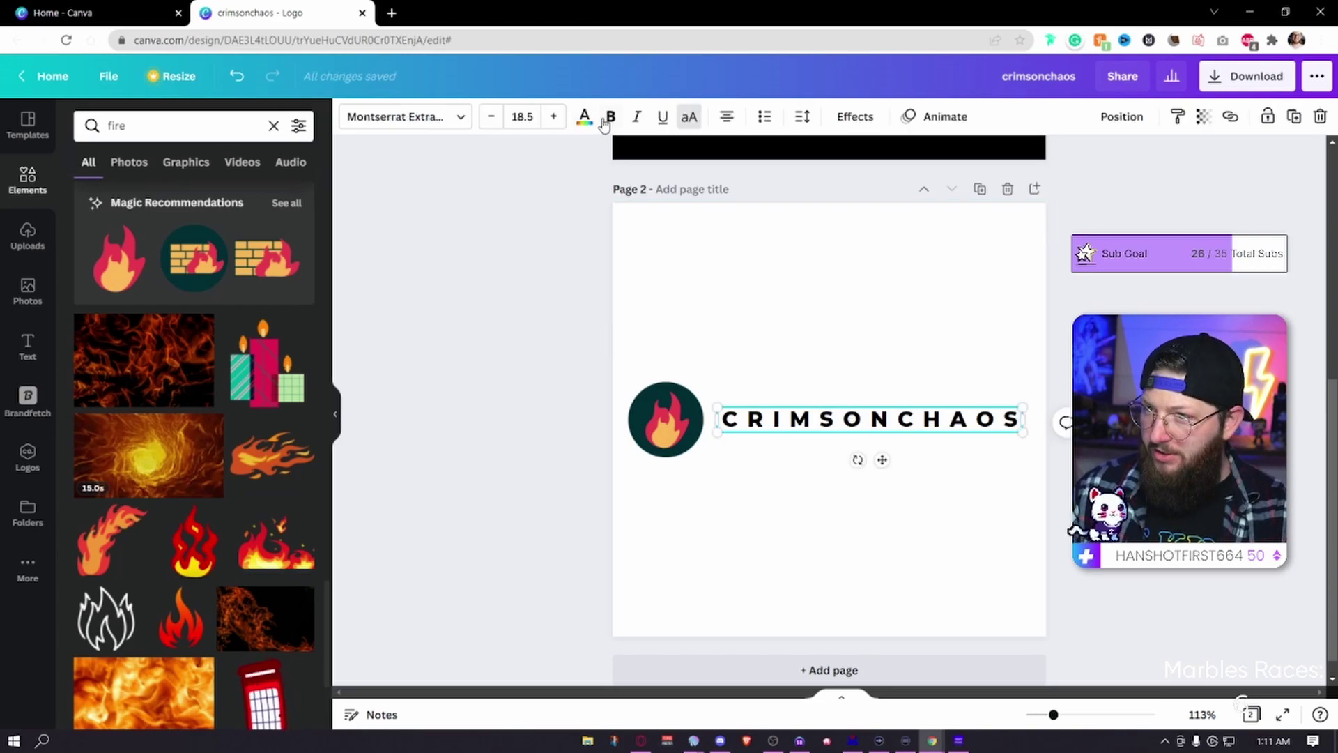
click(586, 118)
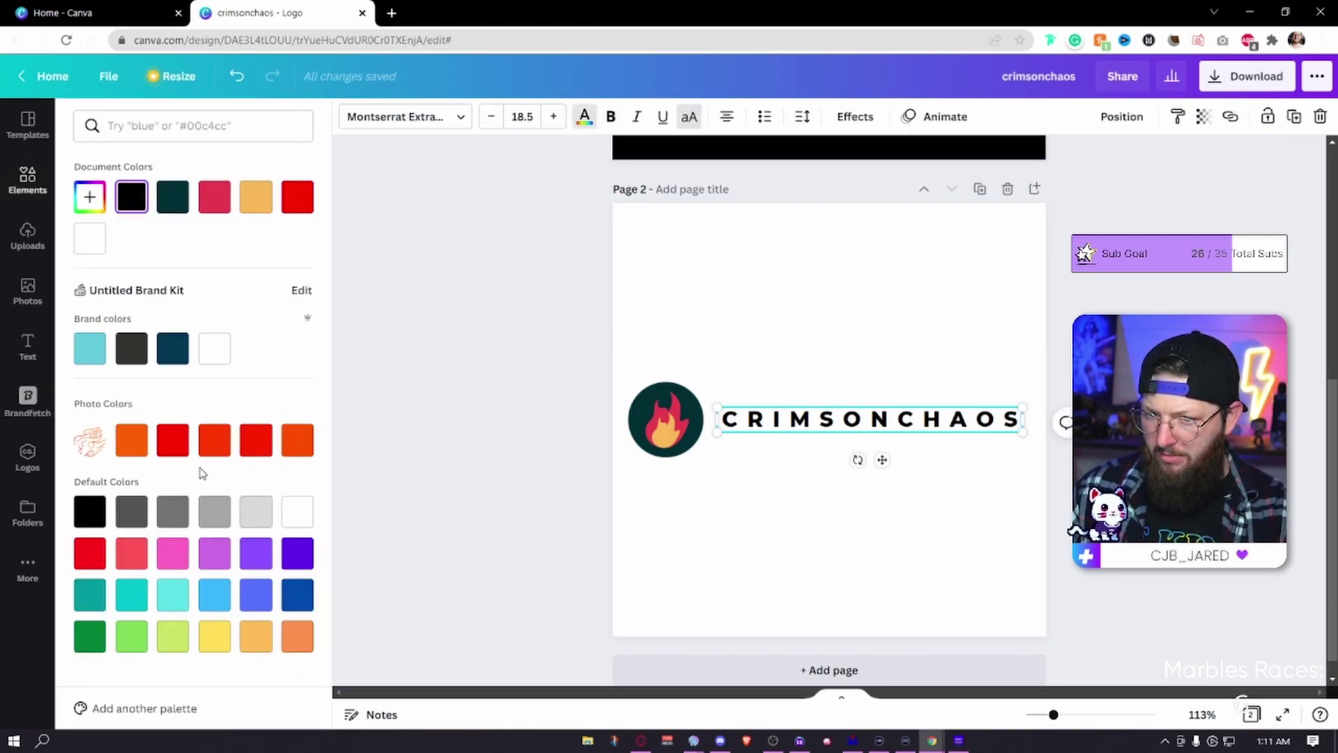
click(174, 202)
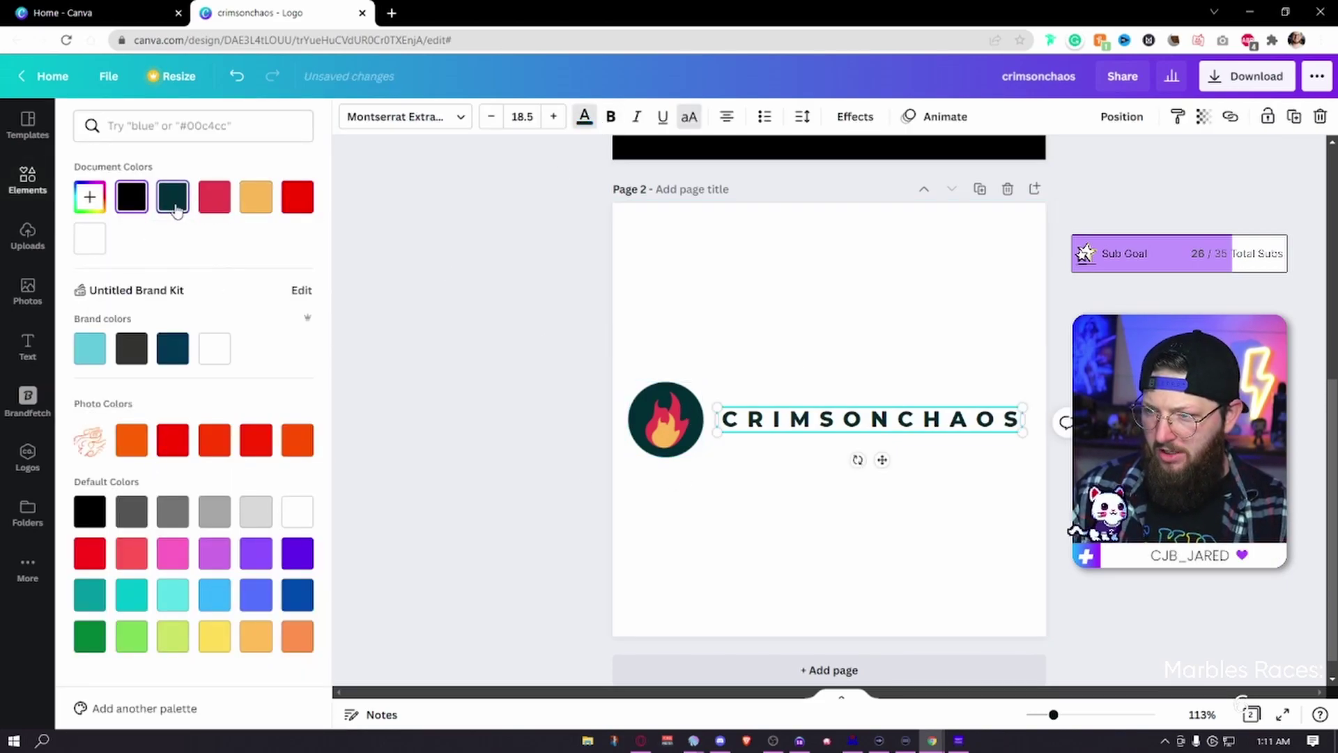
Move the word CHAOS out of the CRIMSONCHAOS text into its own text box directly below CRIMSON.
click(867, 426)
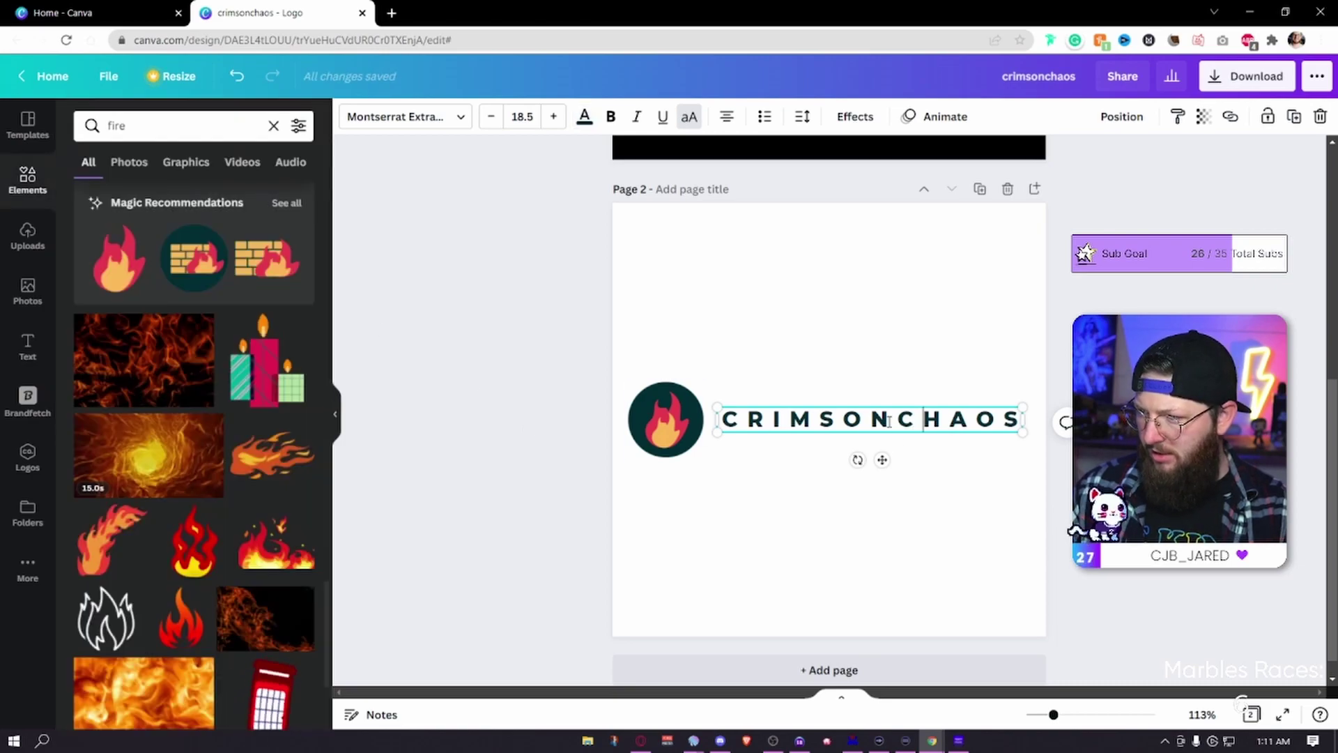
drag(887, 421, 701, 420)
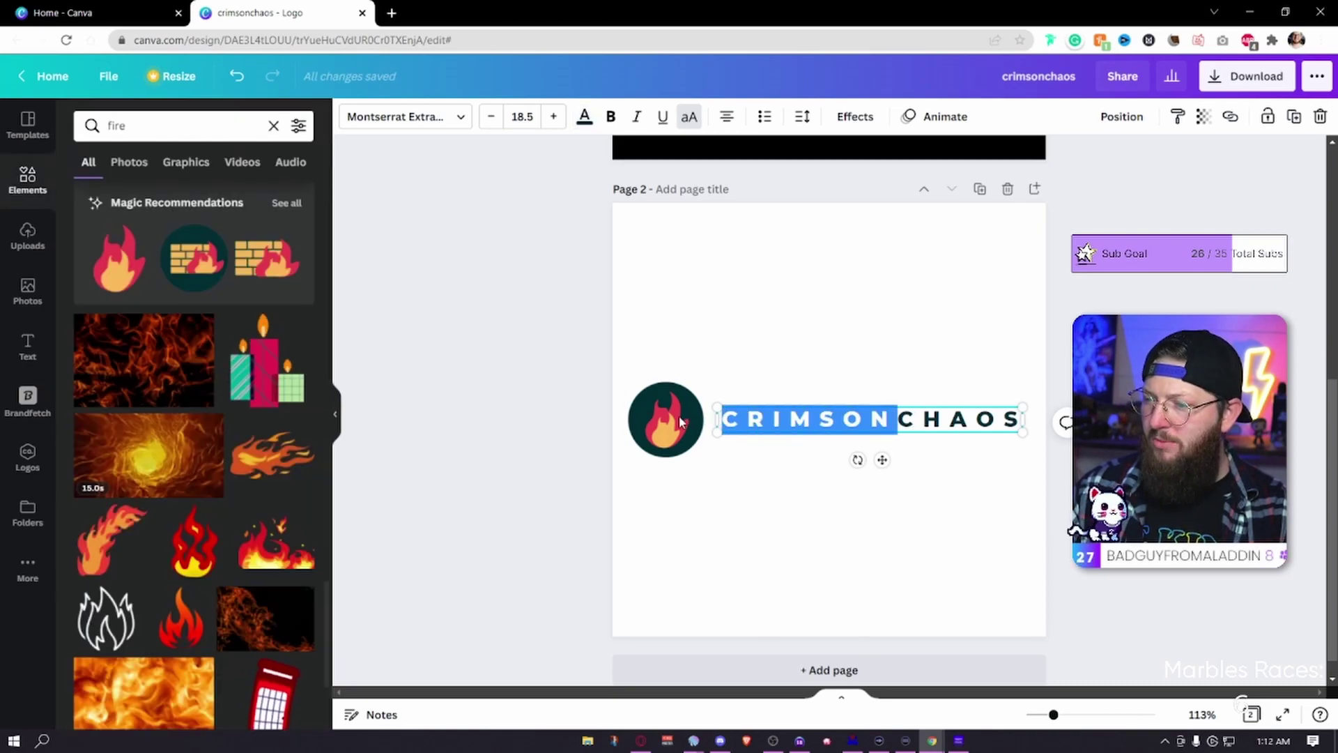
click(906, 429)
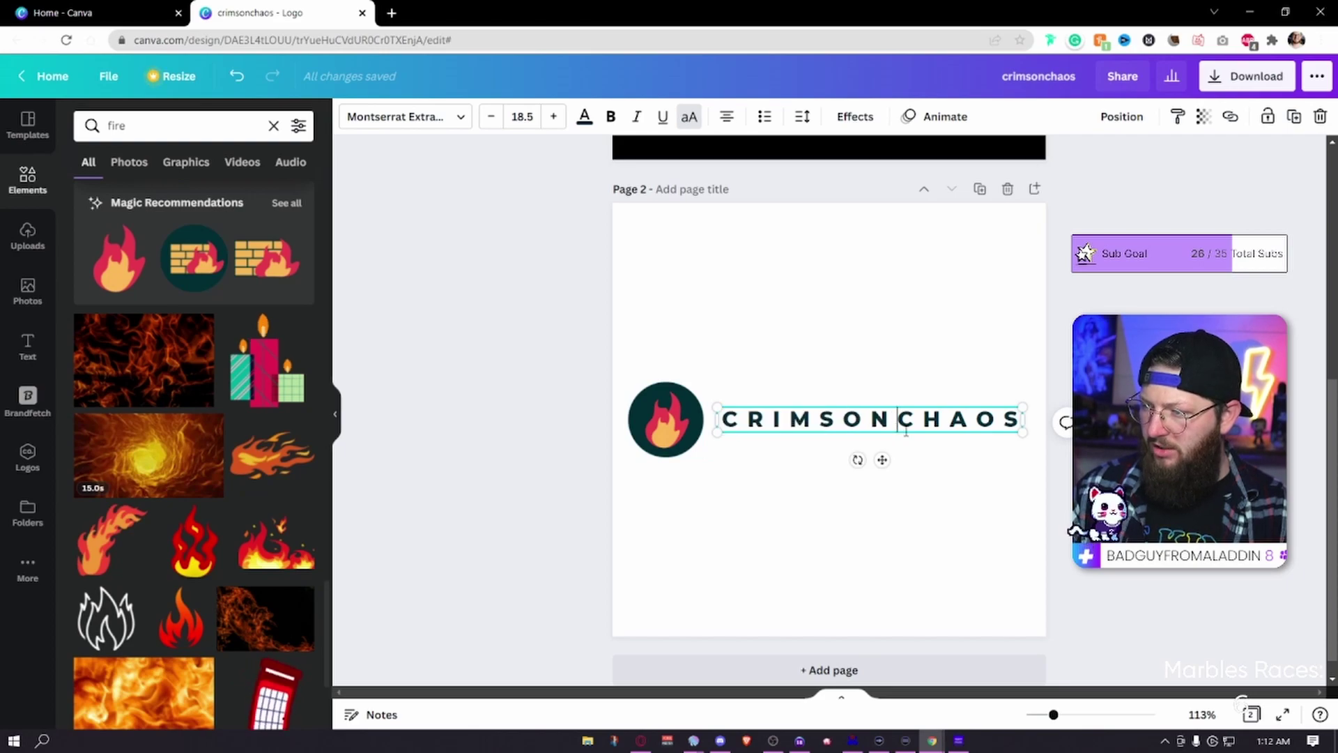
drag(900, 421, 1039, 422)
key(ctrl+c)
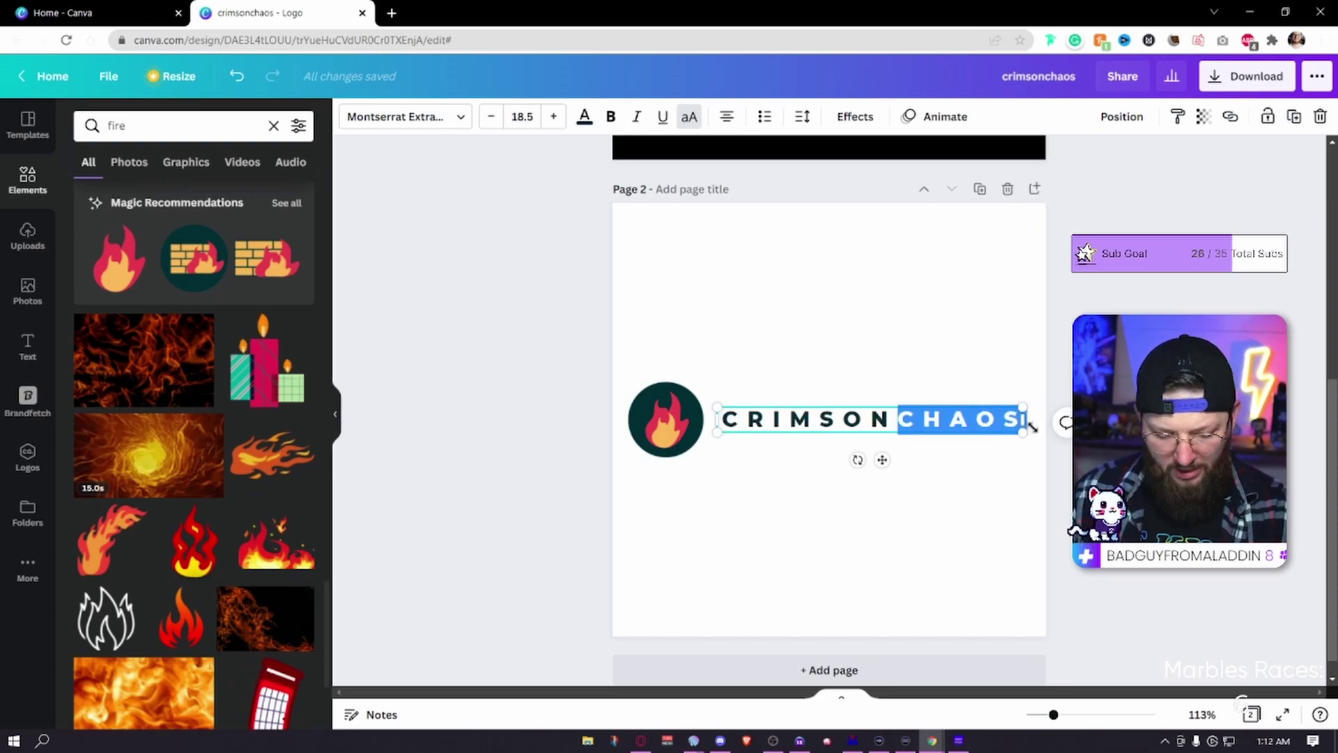
key(BackSpace)
click(1010, 502)
drag(918, 423, 854, 422)
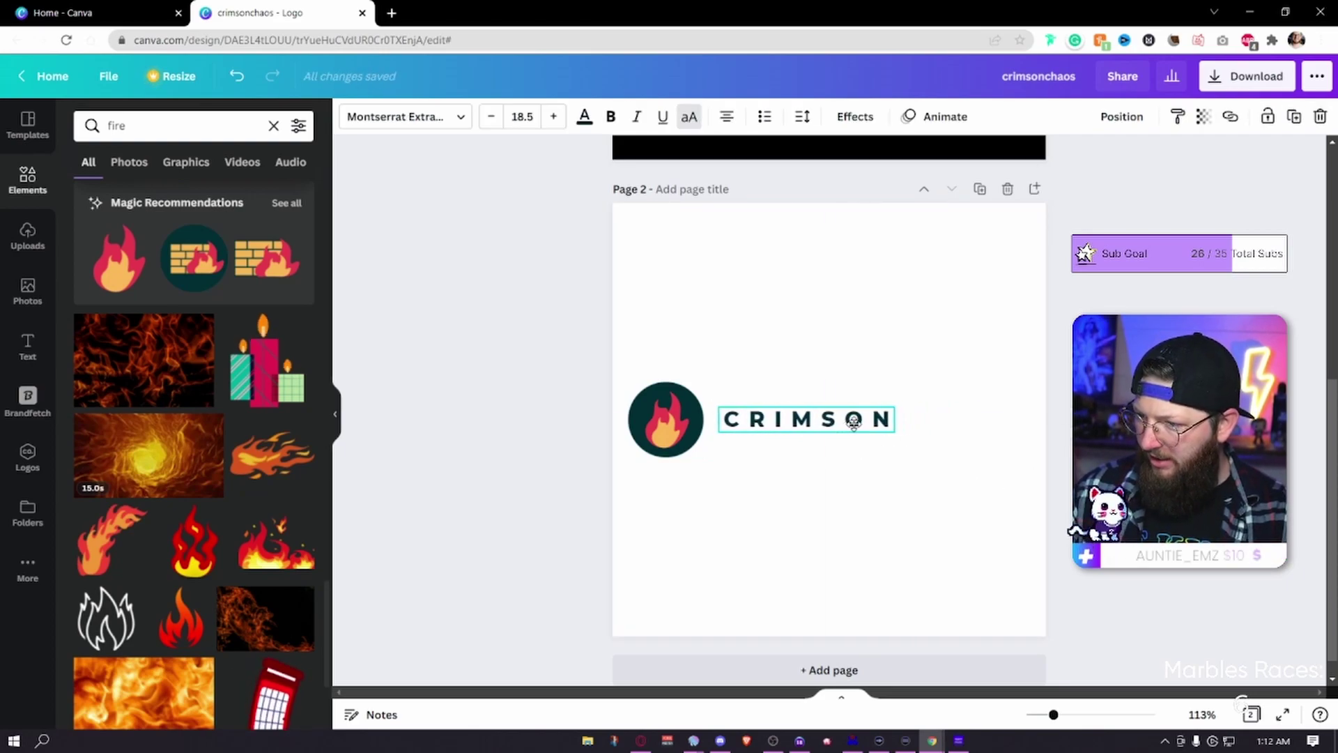
key(ctrl+v)
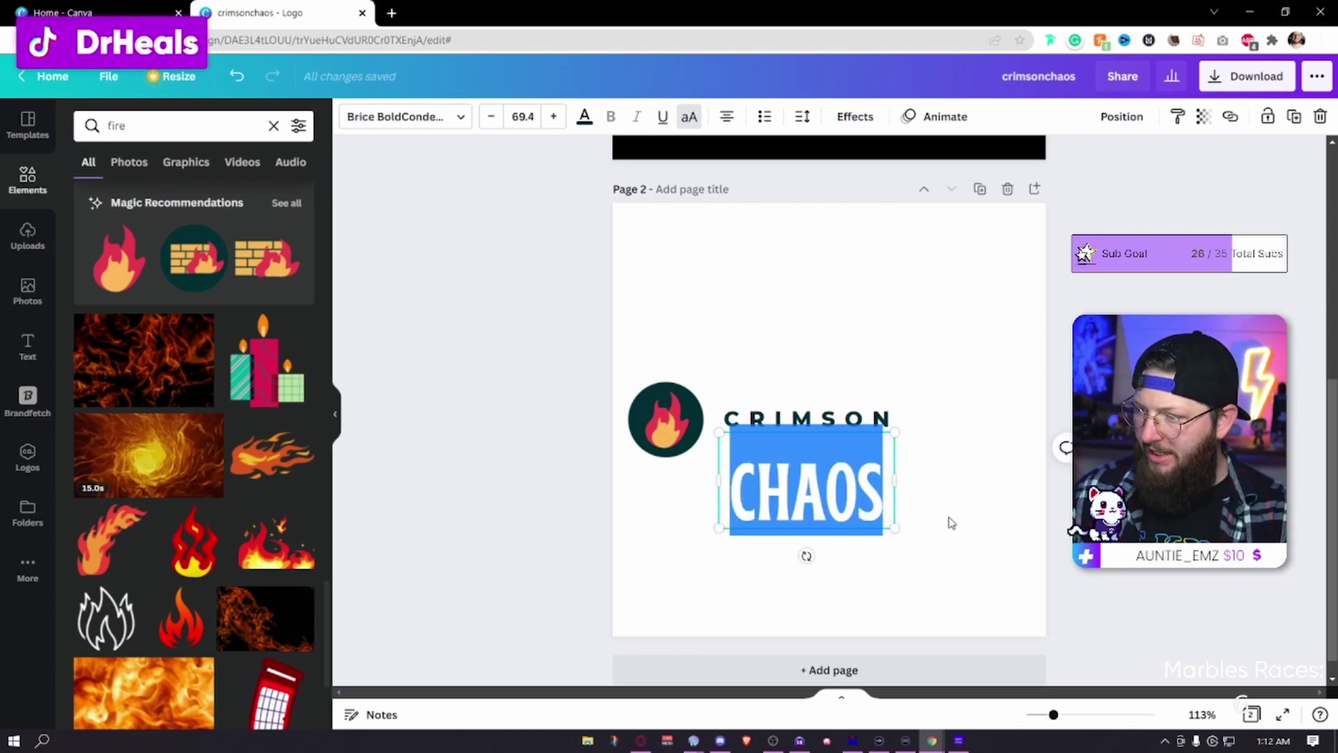
click(938, 523)
Set the CHAOS text in Montserrat Extra-Bold at size 18.5.
click(836, 488)
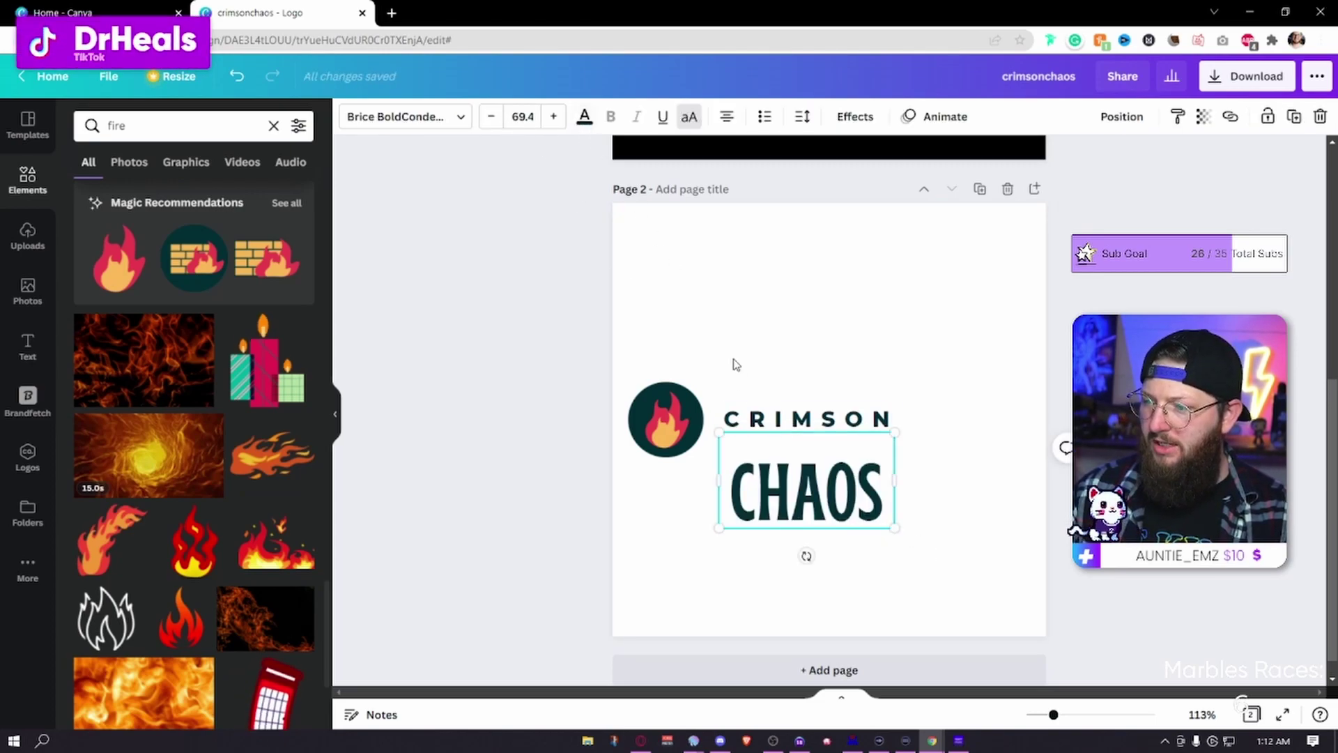
click(424, 119)
text(MONT)
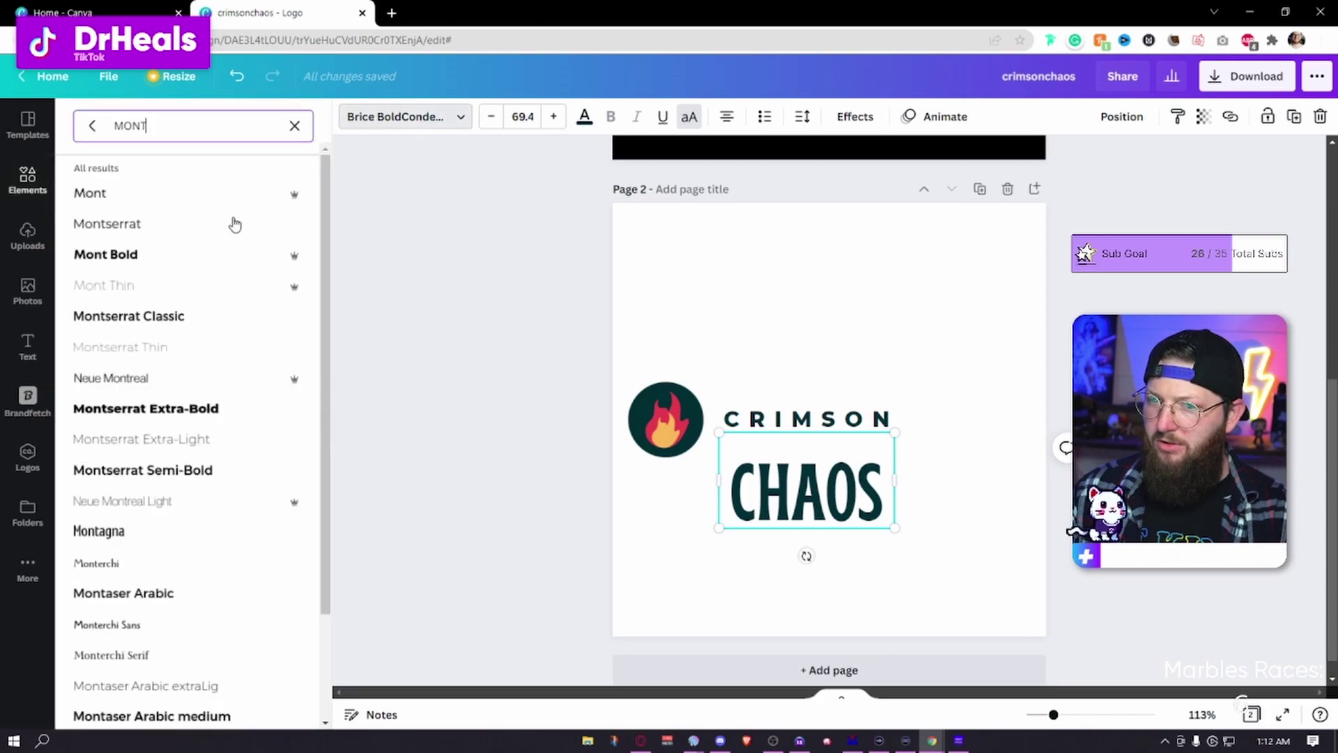
click(163, 411)
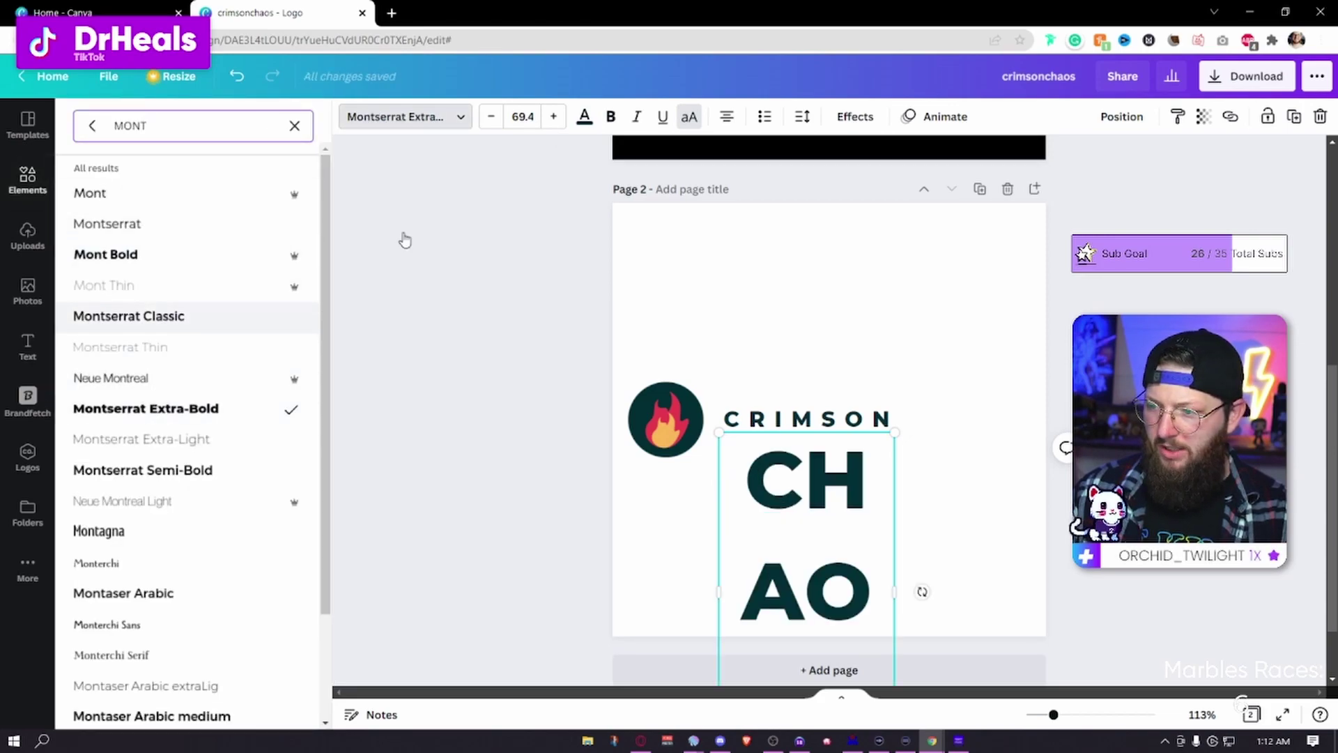
click(523, 116)
text(18.5)
key(Return)
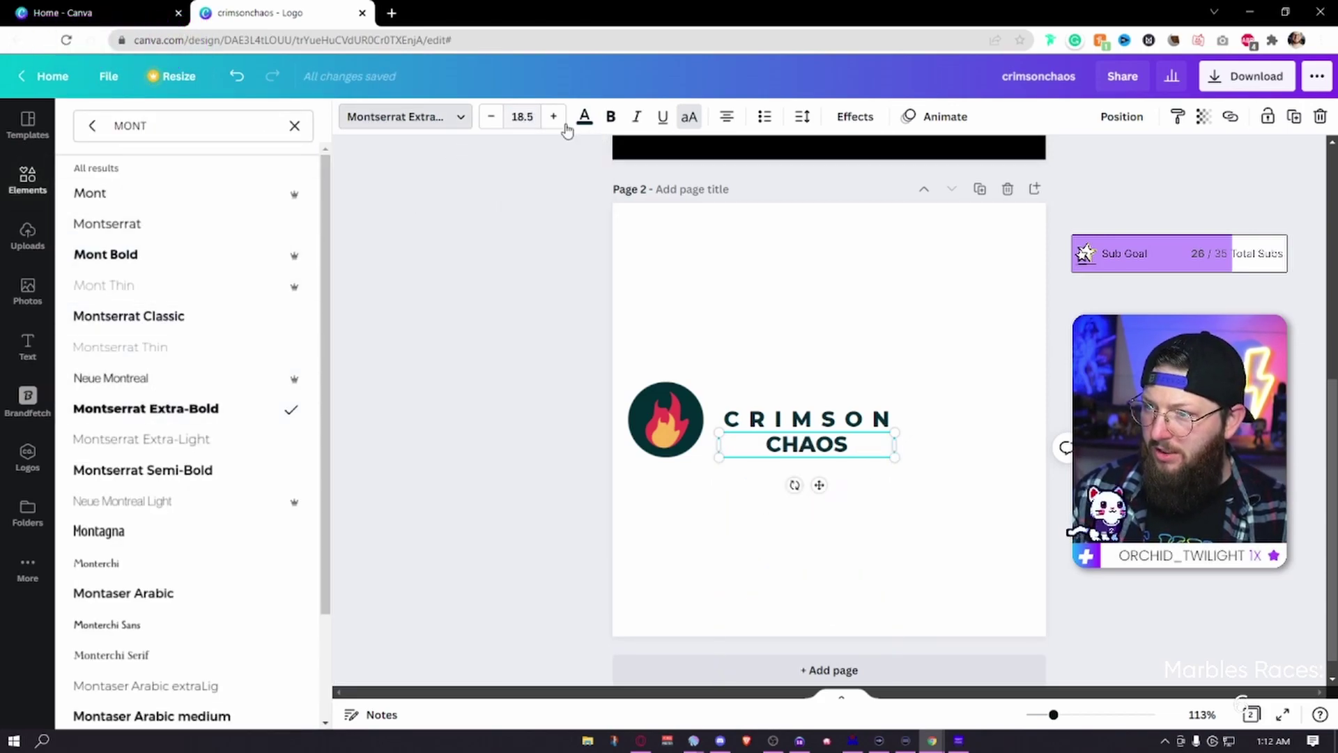
Set the letter spacing of the CHAOS text to 800, using the spacing of the CRIMSON text as reference.
click(830, 427)
click(803, 118)
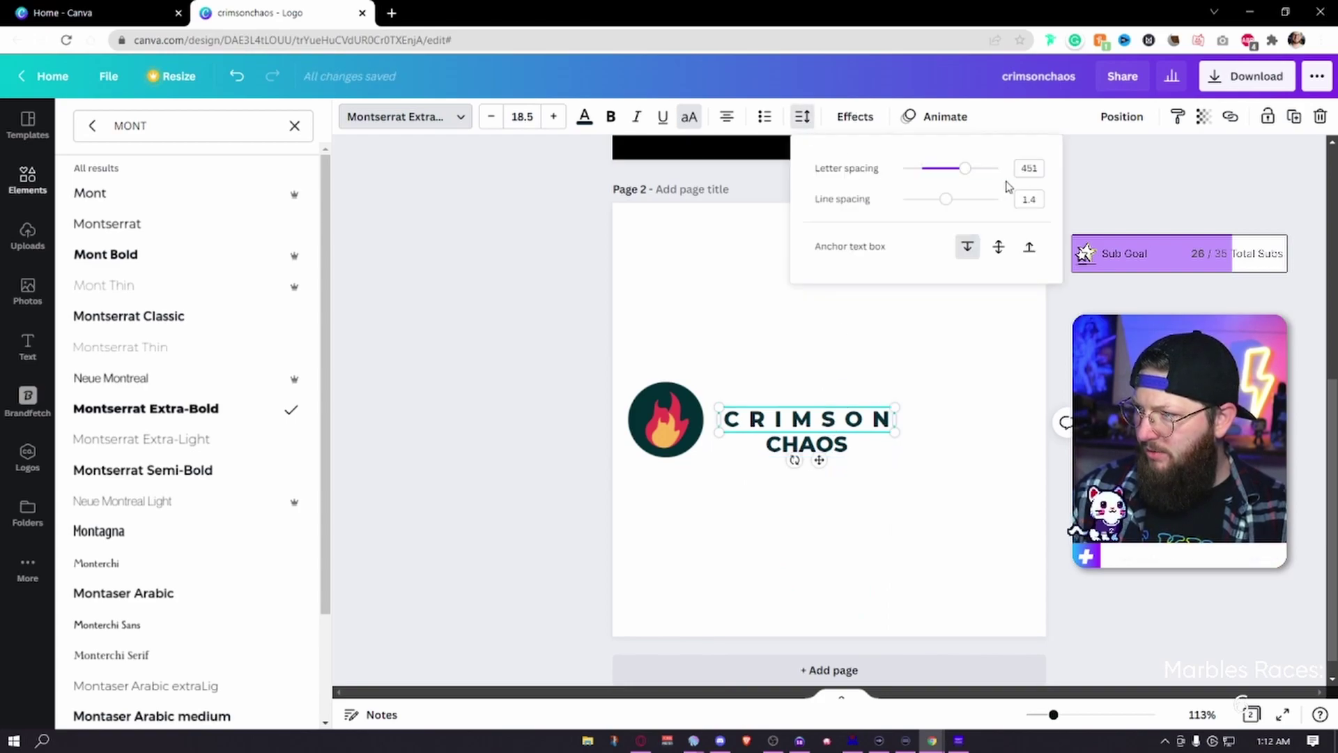
click(843, 444)
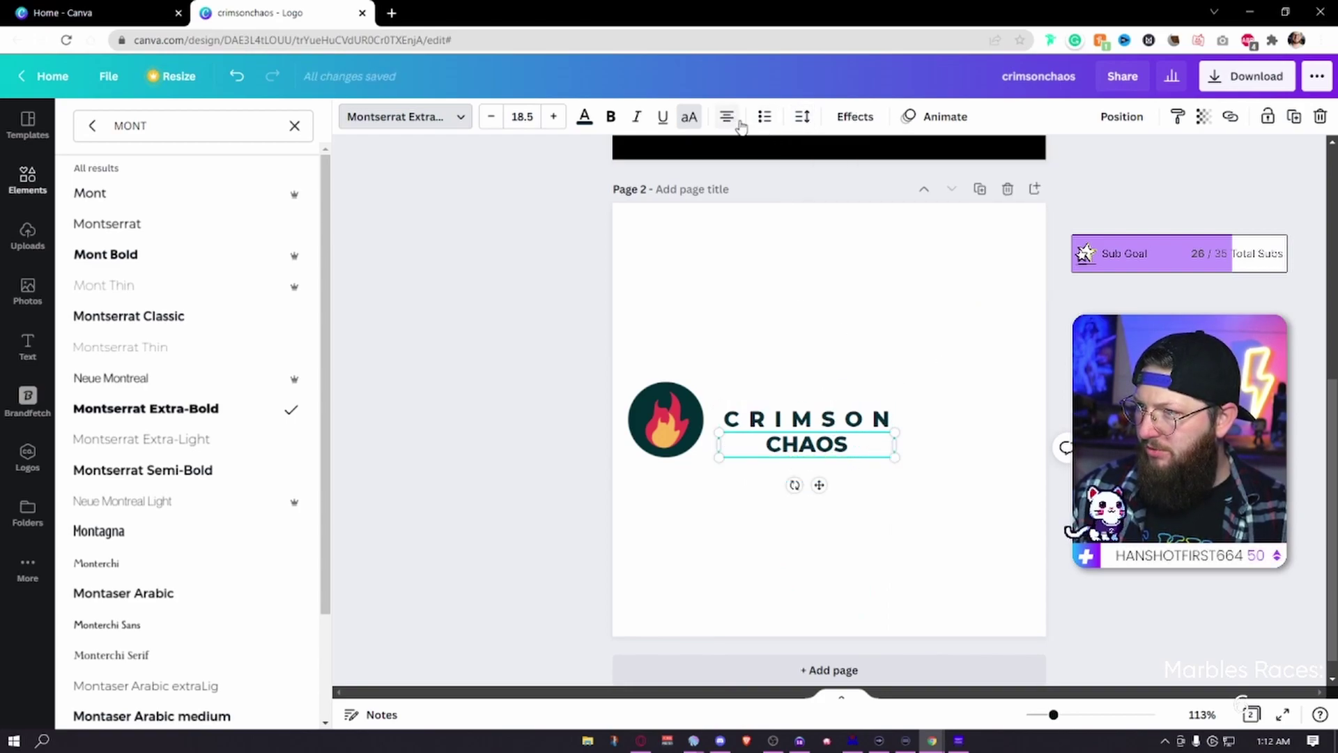
click(803, 118)
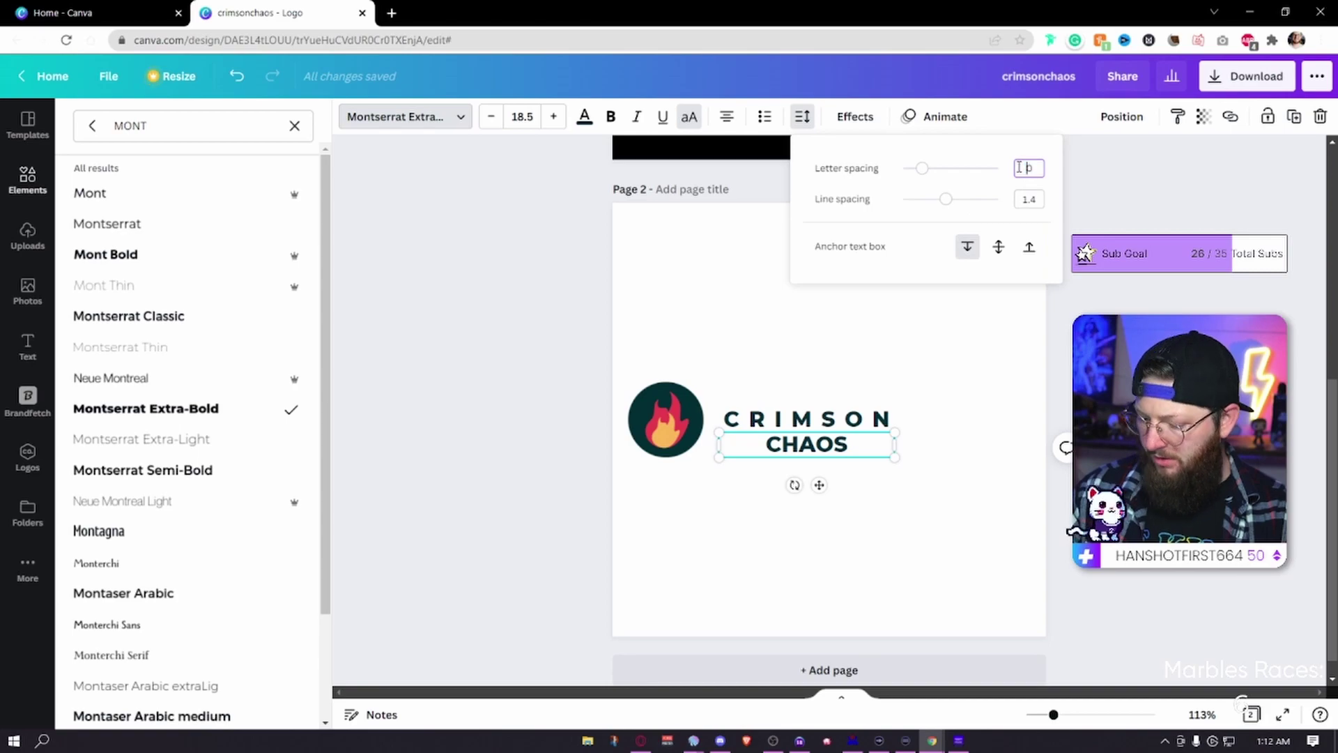
key(Return)
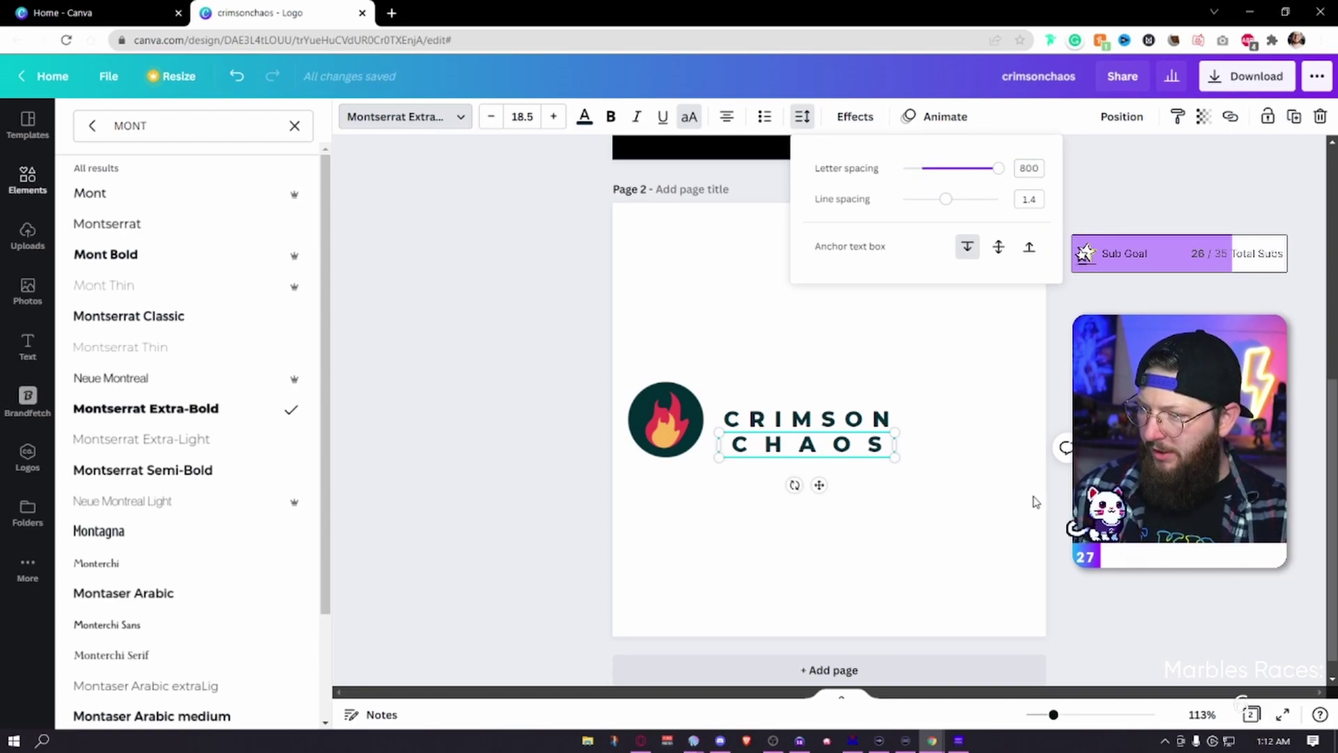
Move the CHAOS text up onto the same line as CRIMSON, directly after its last letter.
click(821, 447)
drag(821, 448, 987, 424)
click(838, 422)
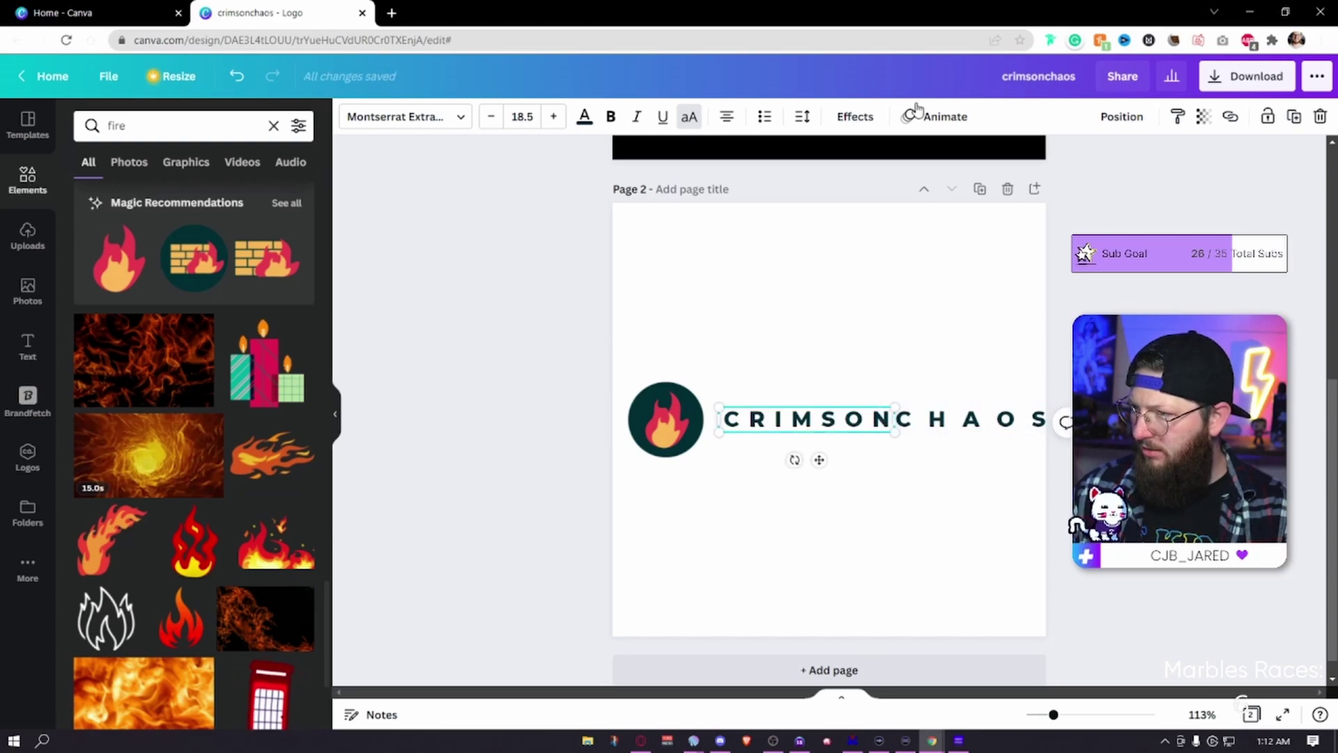
click(803, 116)
click(991, 427)
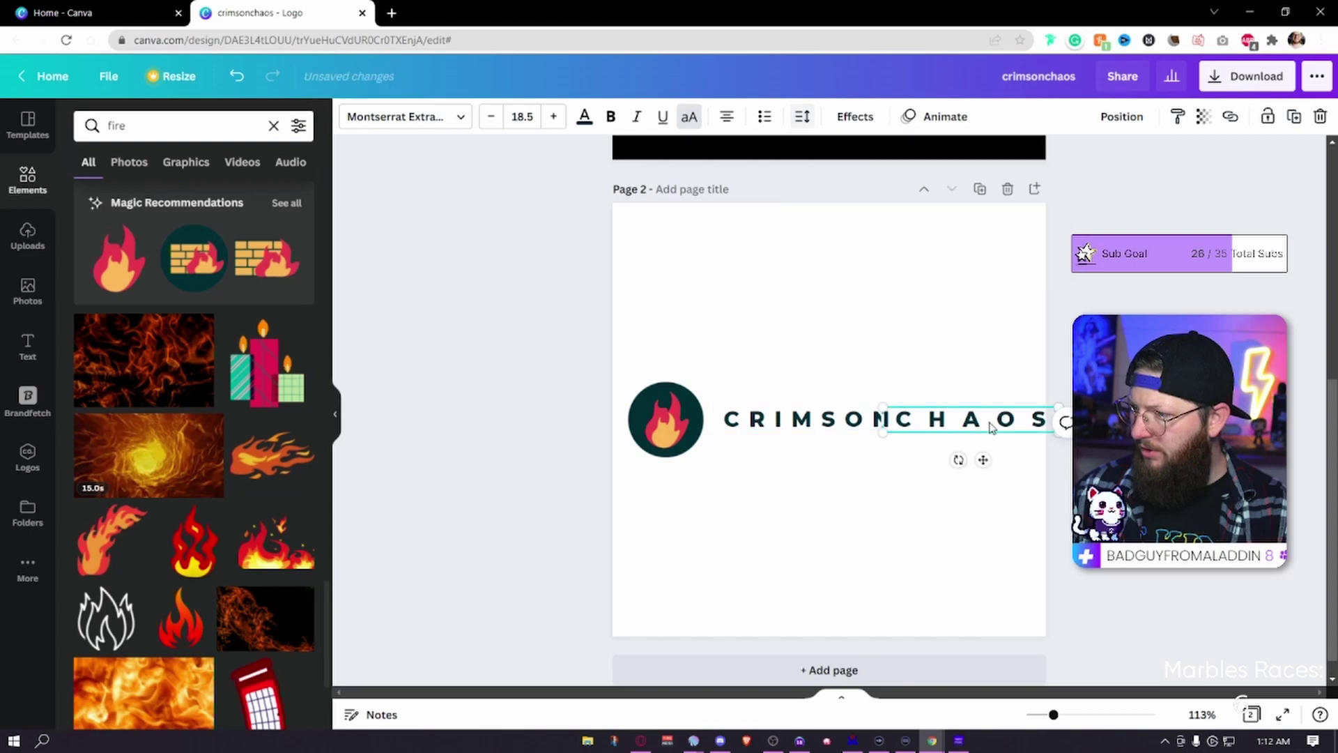
click(855, 116)
click(815, 119)
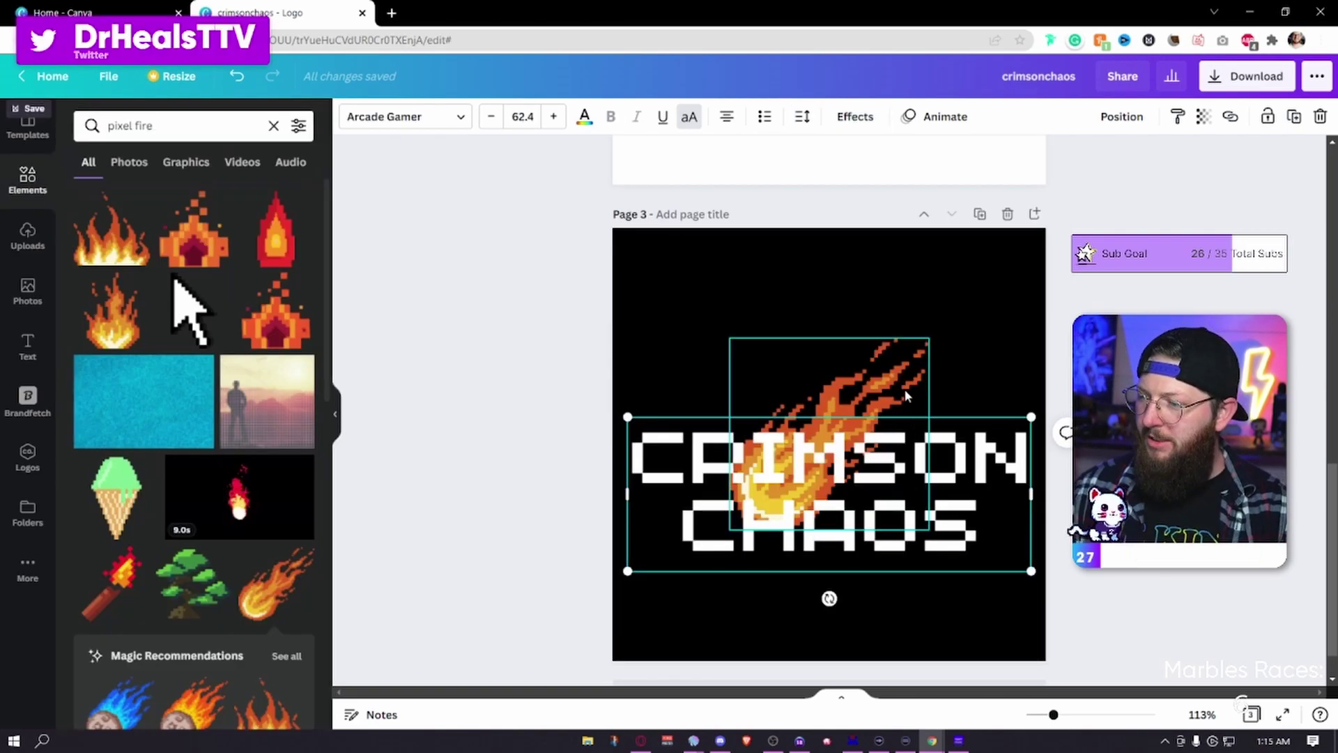
Raise the pixel fireball so only its base overlaps CRIMSON, and shift fireball and text together slightly down on page 3.
drag(899, 376, 891, 319)
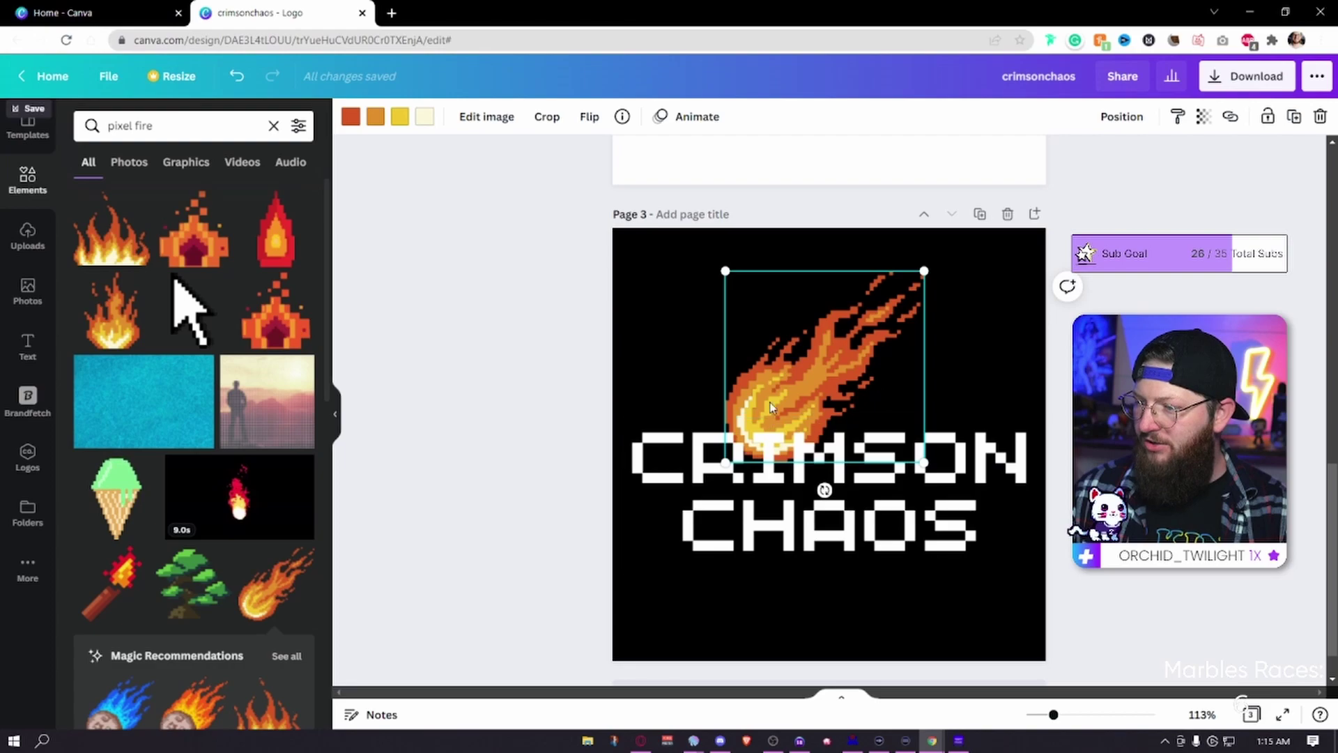
key(Escape)
key(ctrl+a)
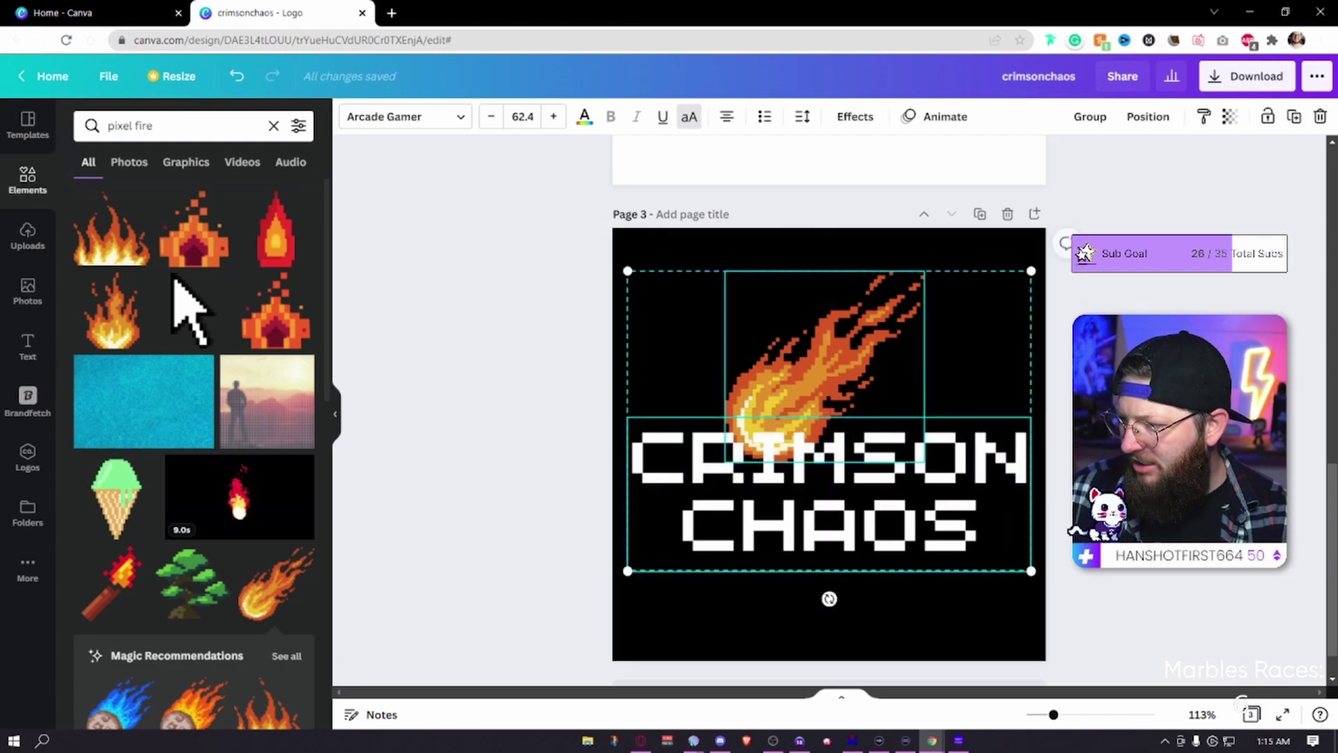
drag(878, 471, 877, 497)
key(Escape)
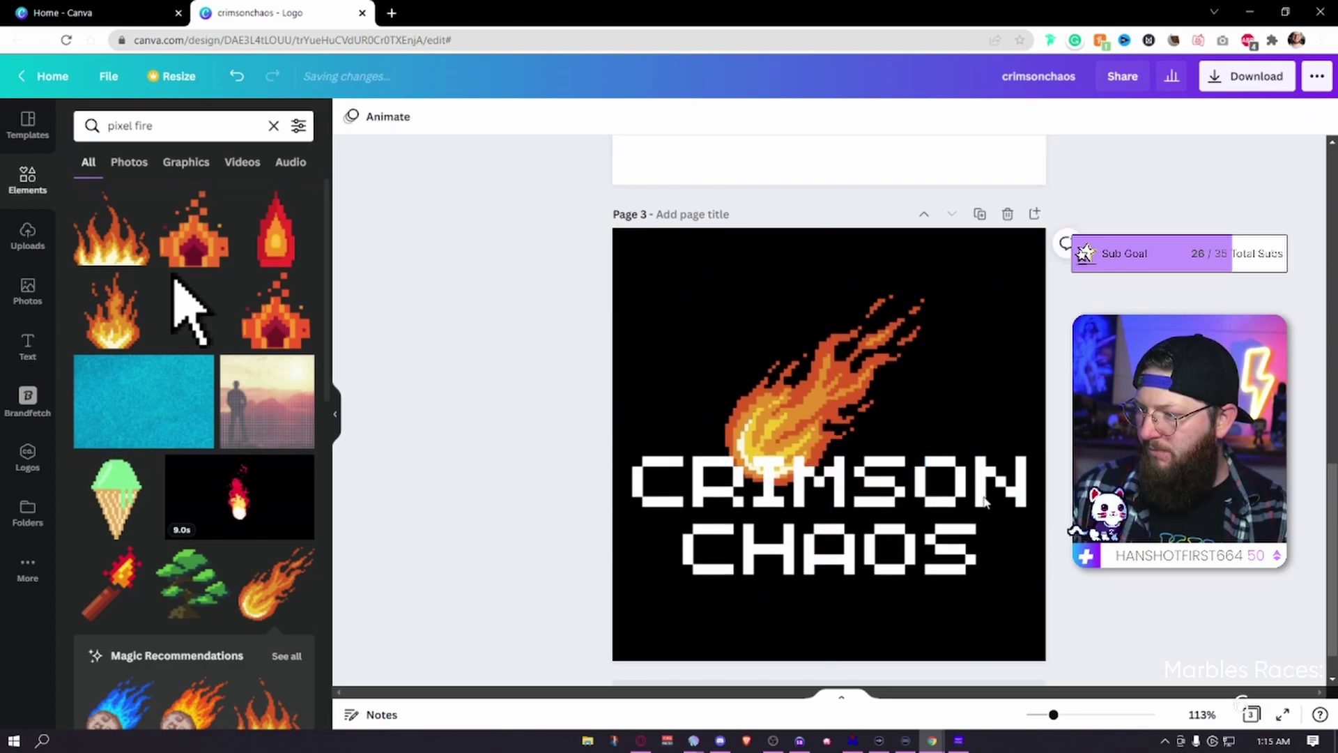
Try yellow and black in place of the pixel fireball's cream highlight color.
click(742, 448)
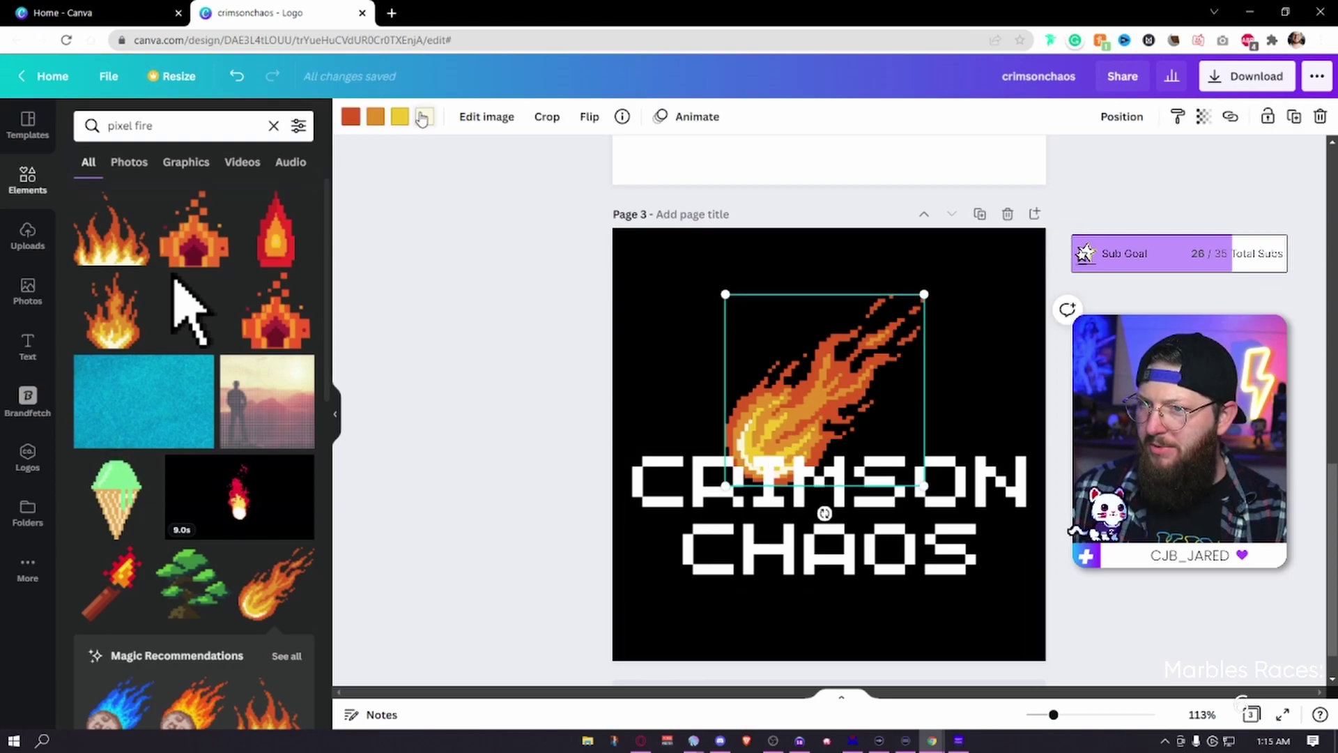
click(423, 117)
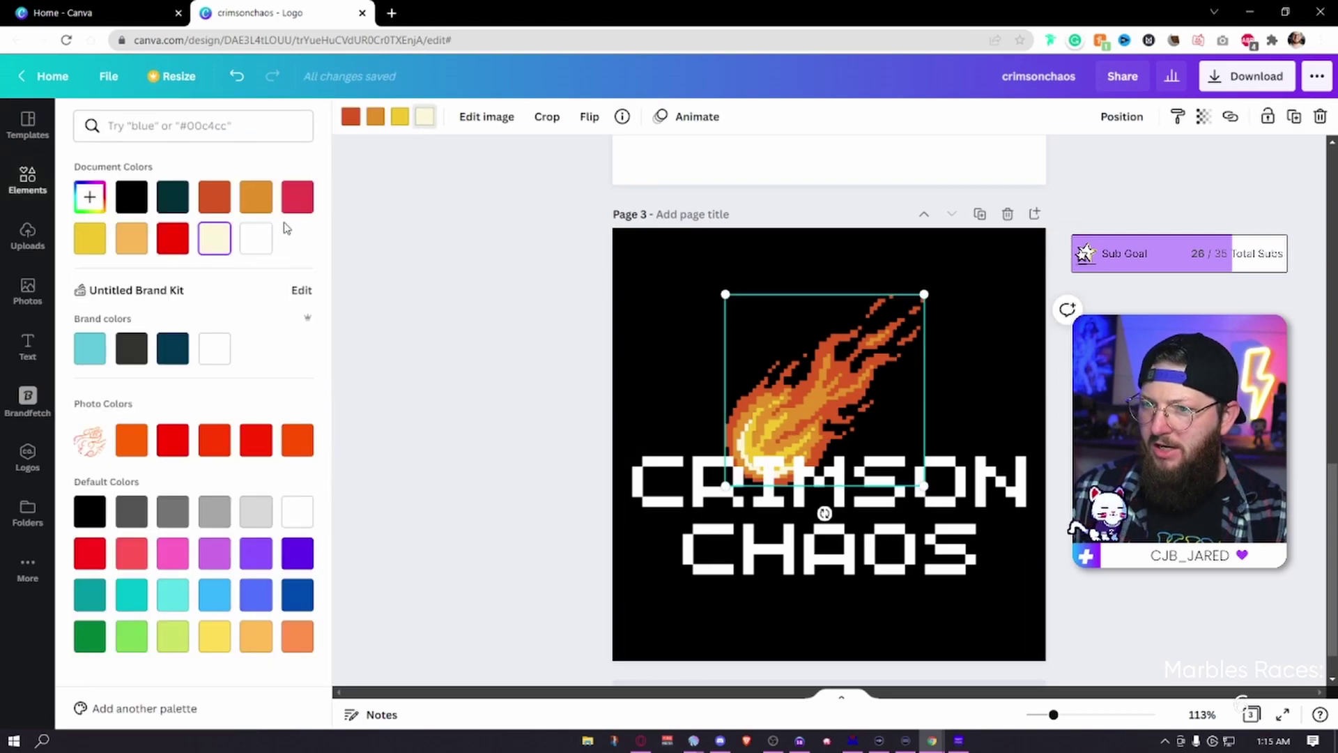
click(91, 244)
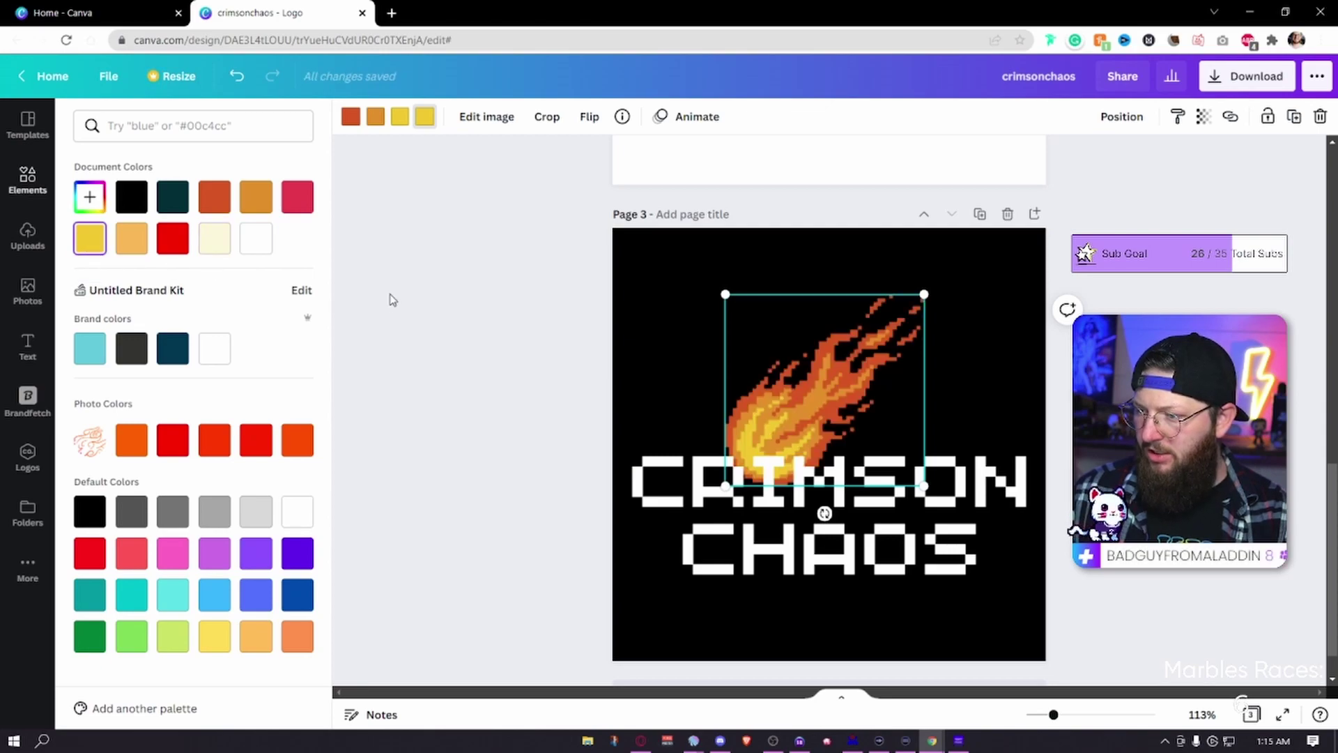
click(131, 197)
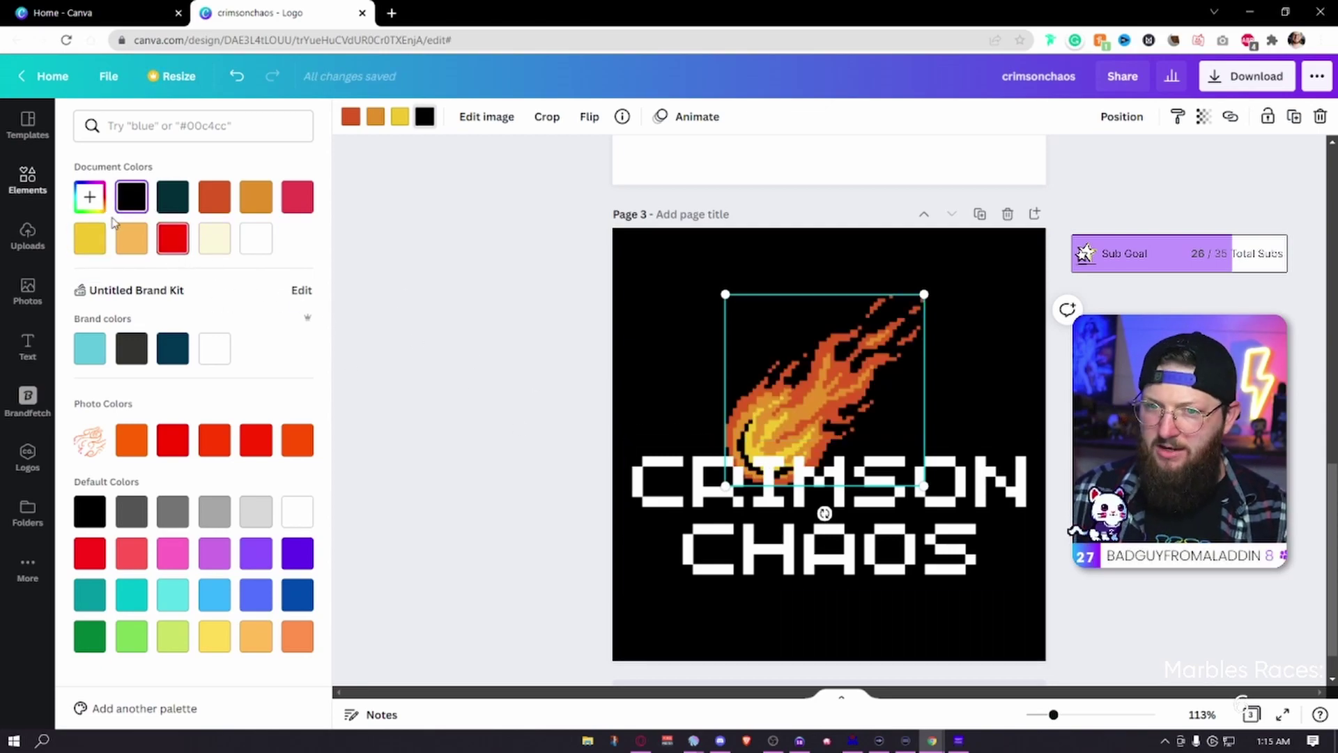
click(214, 238)
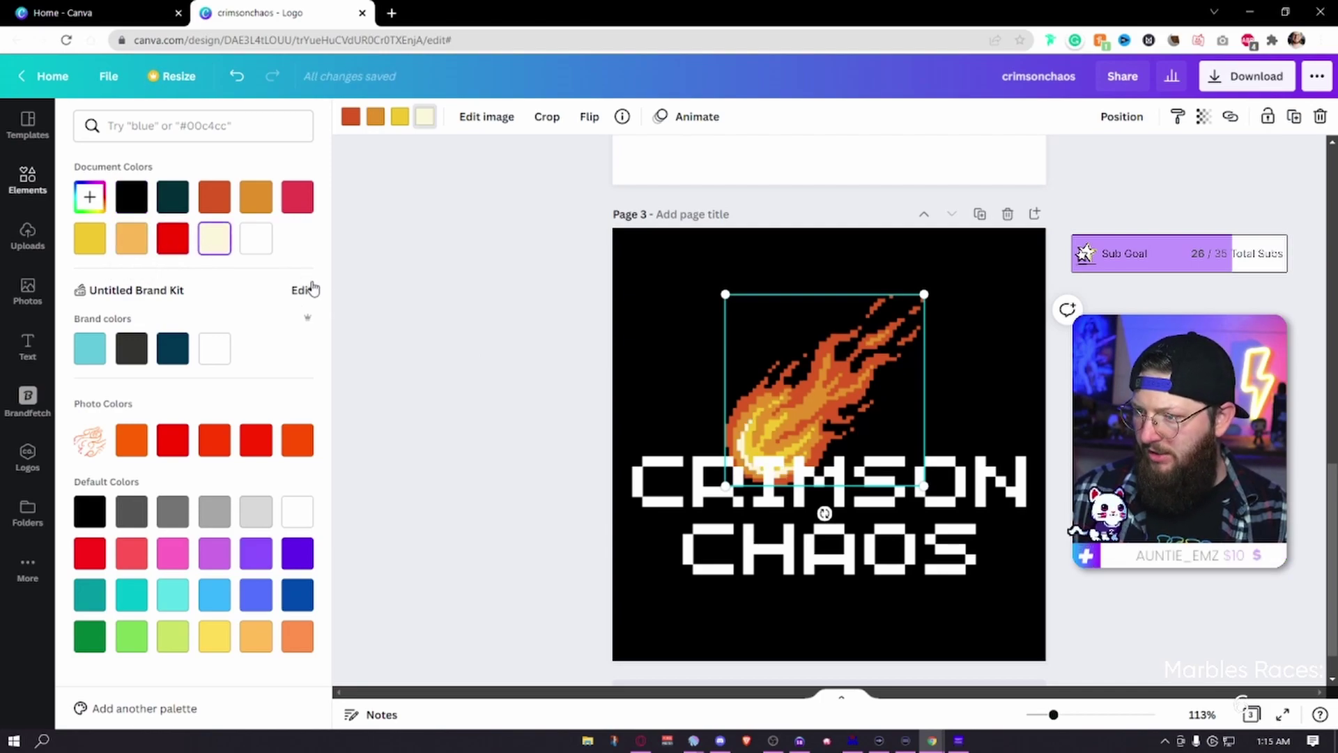
key(Escape)
Apply a black Shadow effect to the CRIMSON CHAOS text on page 3.
click(976, 554)
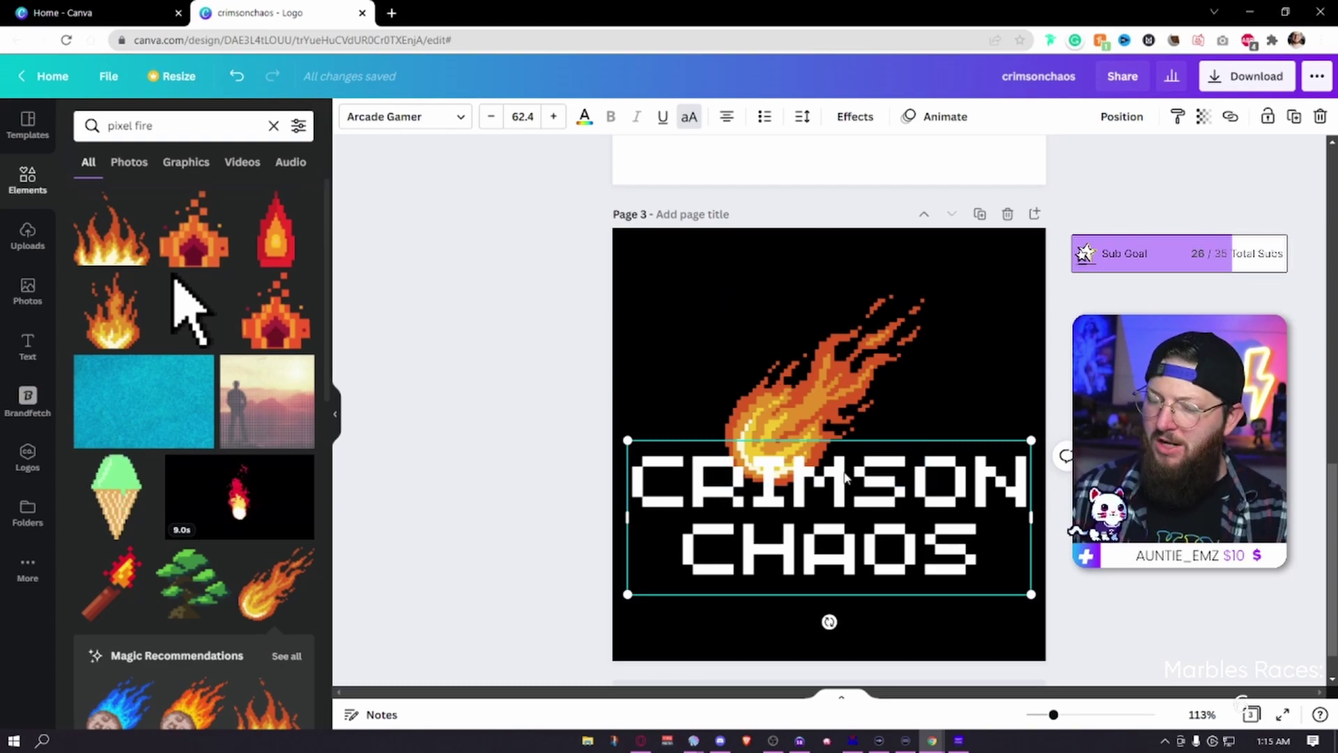
click(852, 117)
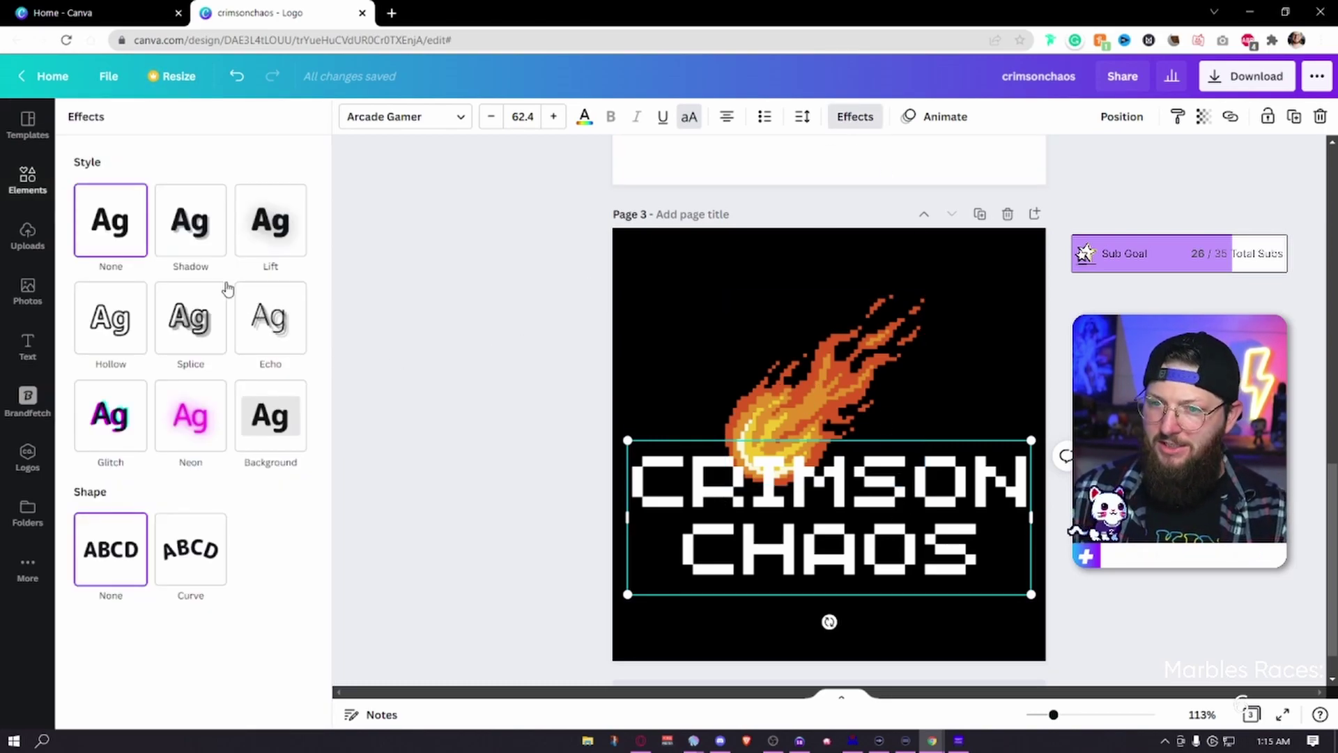
click(187, 237)
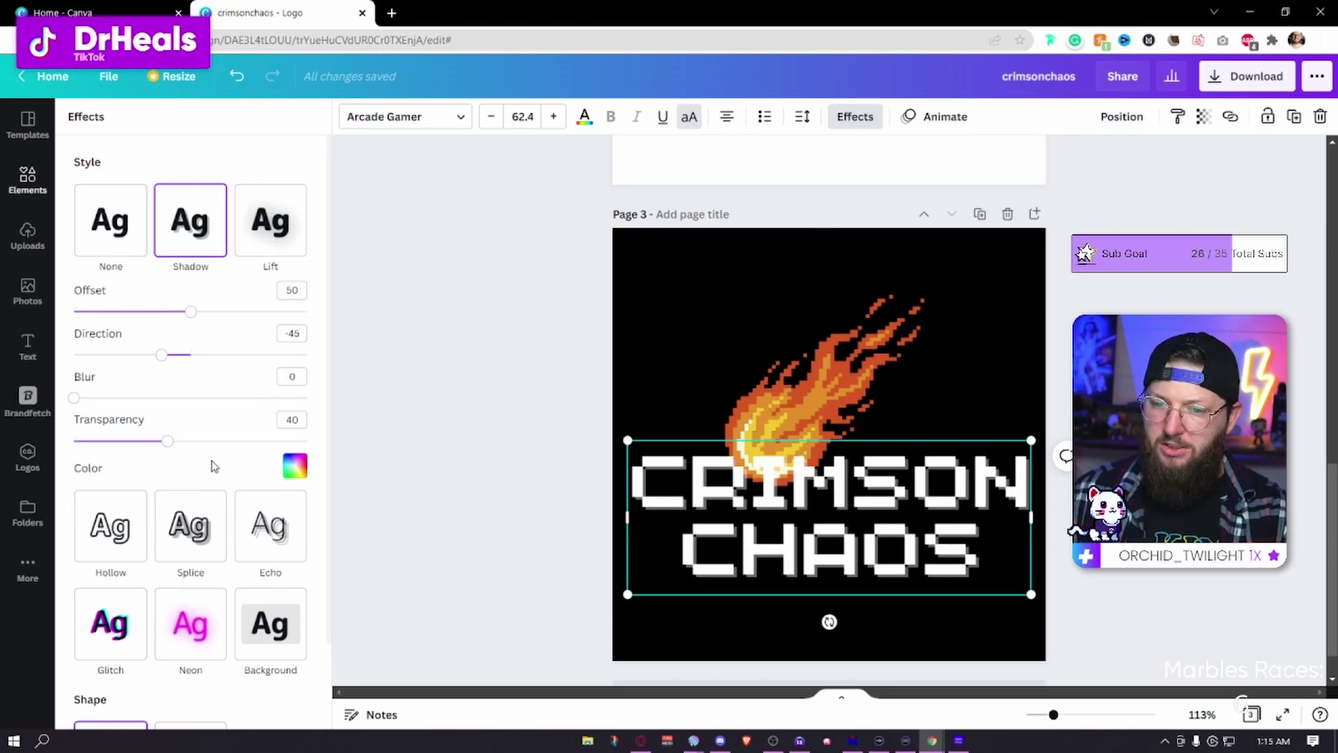
click(301, 471)
click(94, 411)
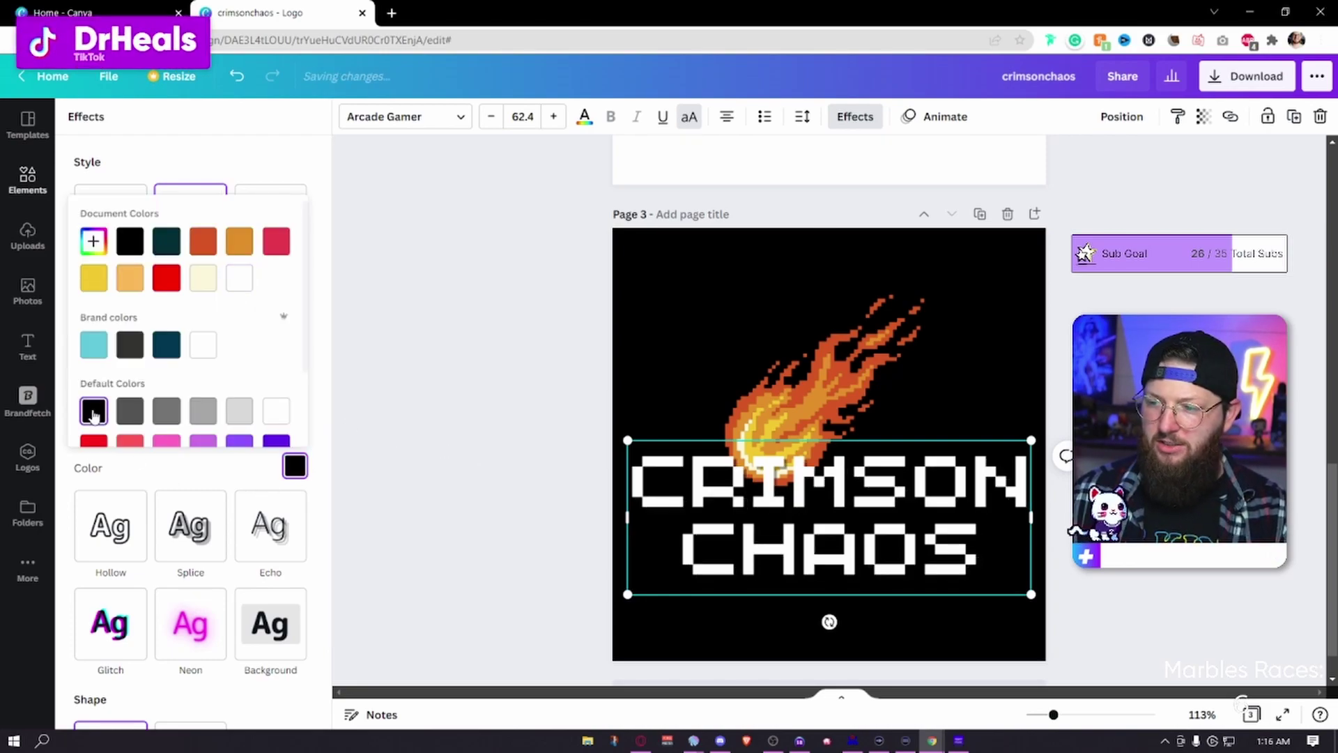
click(247, 469)
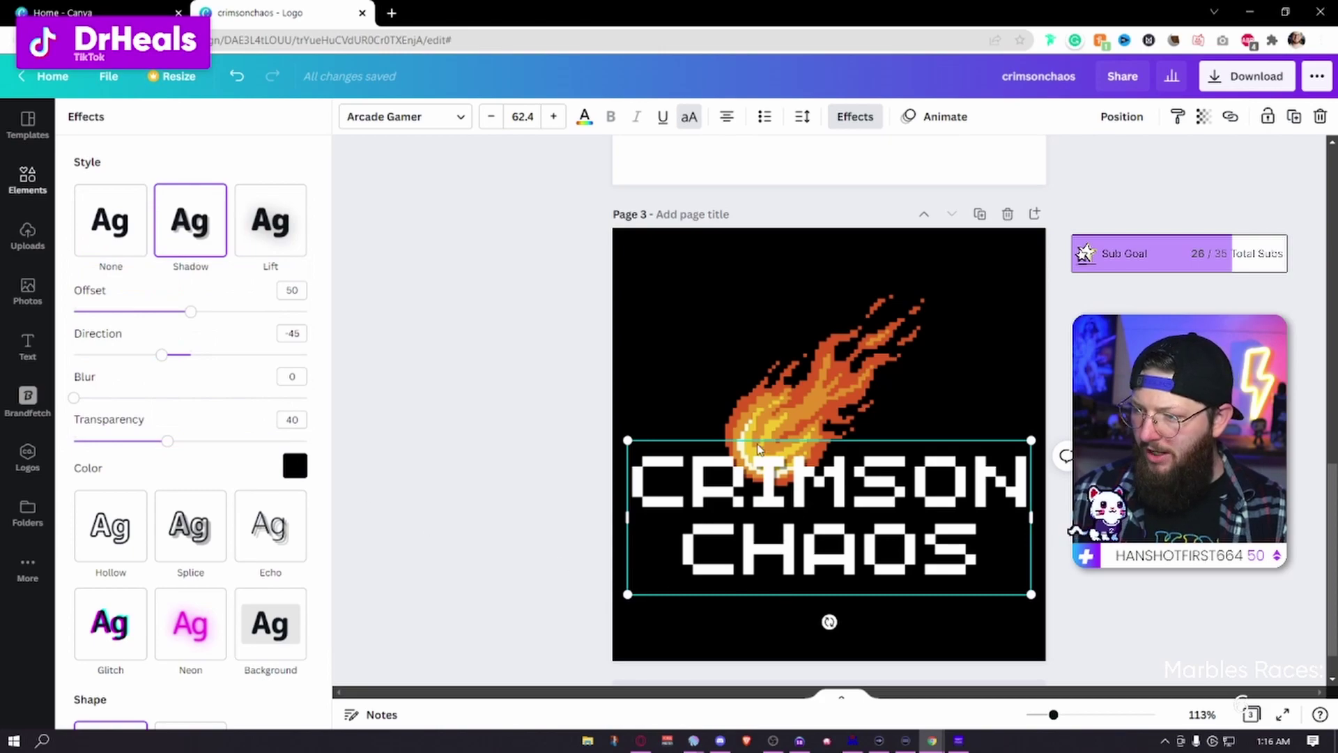
Adjust the text shadow to transparency 50, blur 43, offset 43 and direction -63.
drag(174, 445, 361, 454)
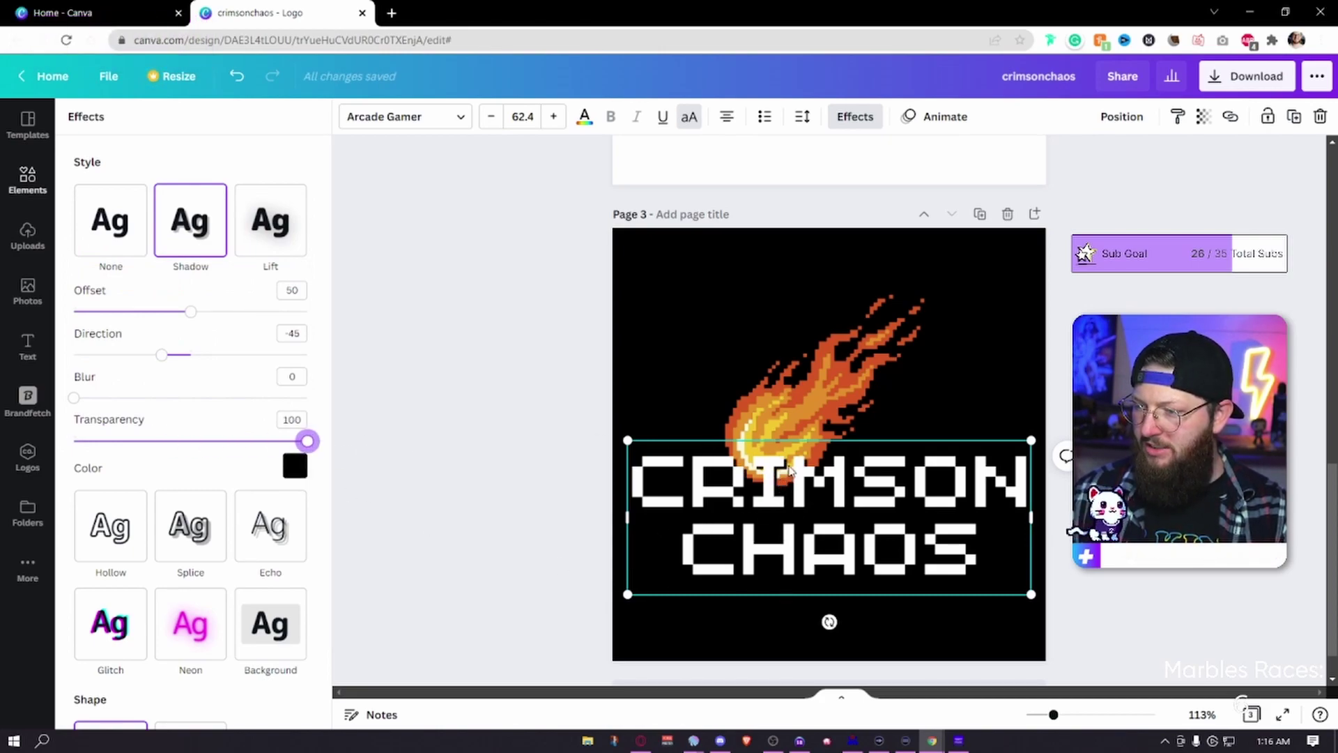
drag(307, 441, 191, 442)
drag(73, 397, 122, 403)
drag(137, 399, 140, 398)
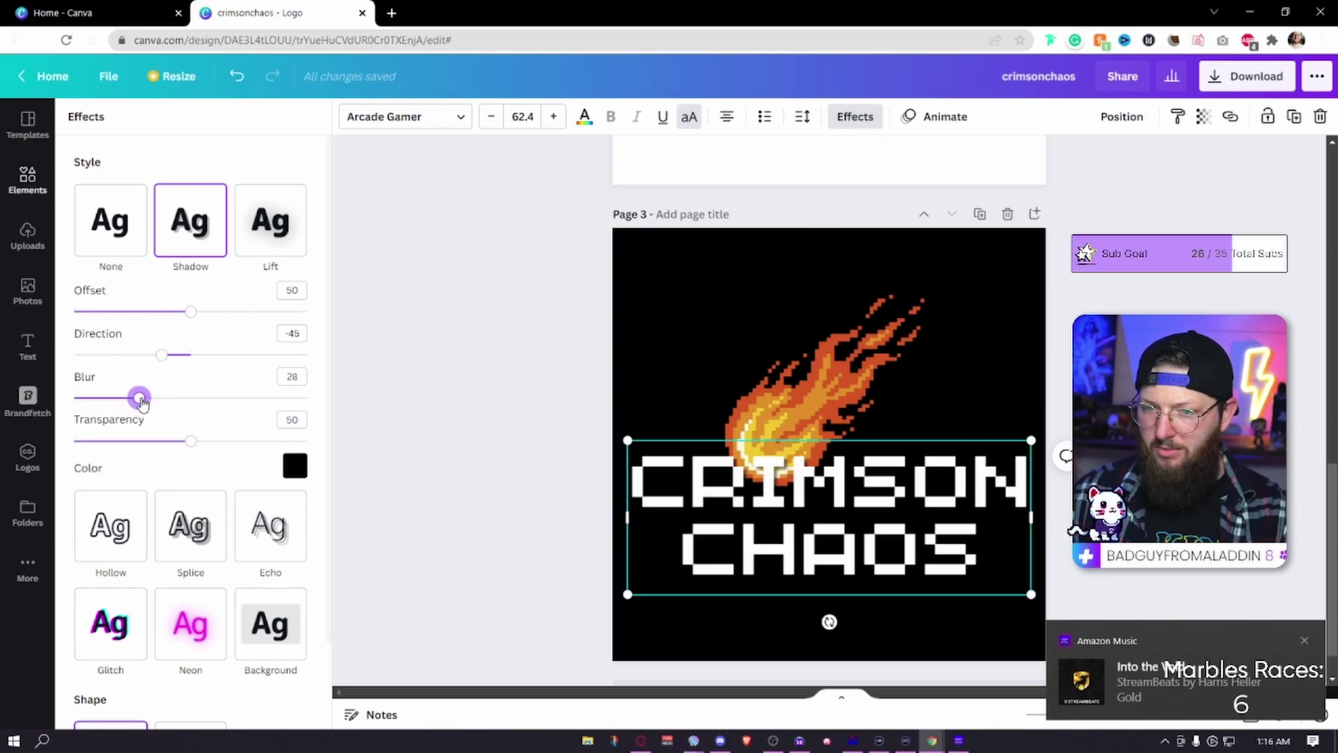
drag(157, 403, 184, 403)
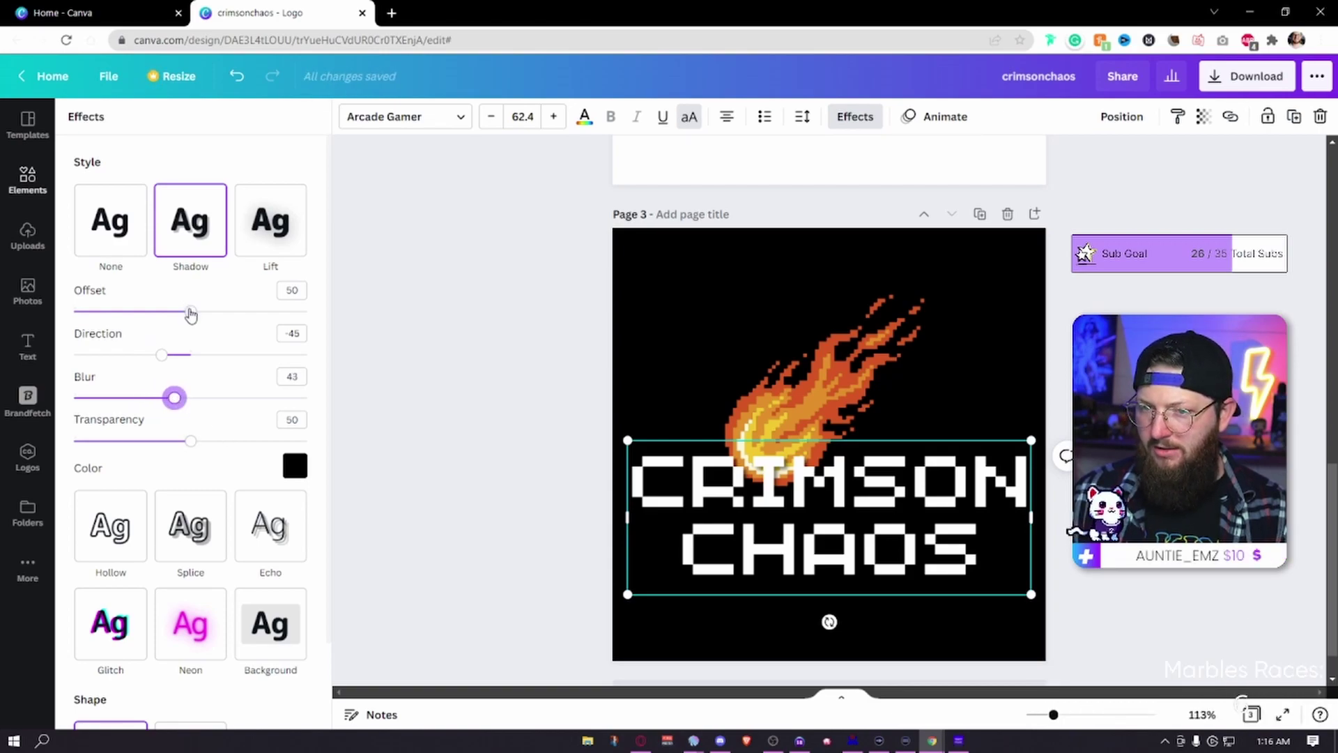
mouse_move(193, 316)
mouse_down()
mouse_move(212, 316)
mouse_move(175, 317)
mouse_up()
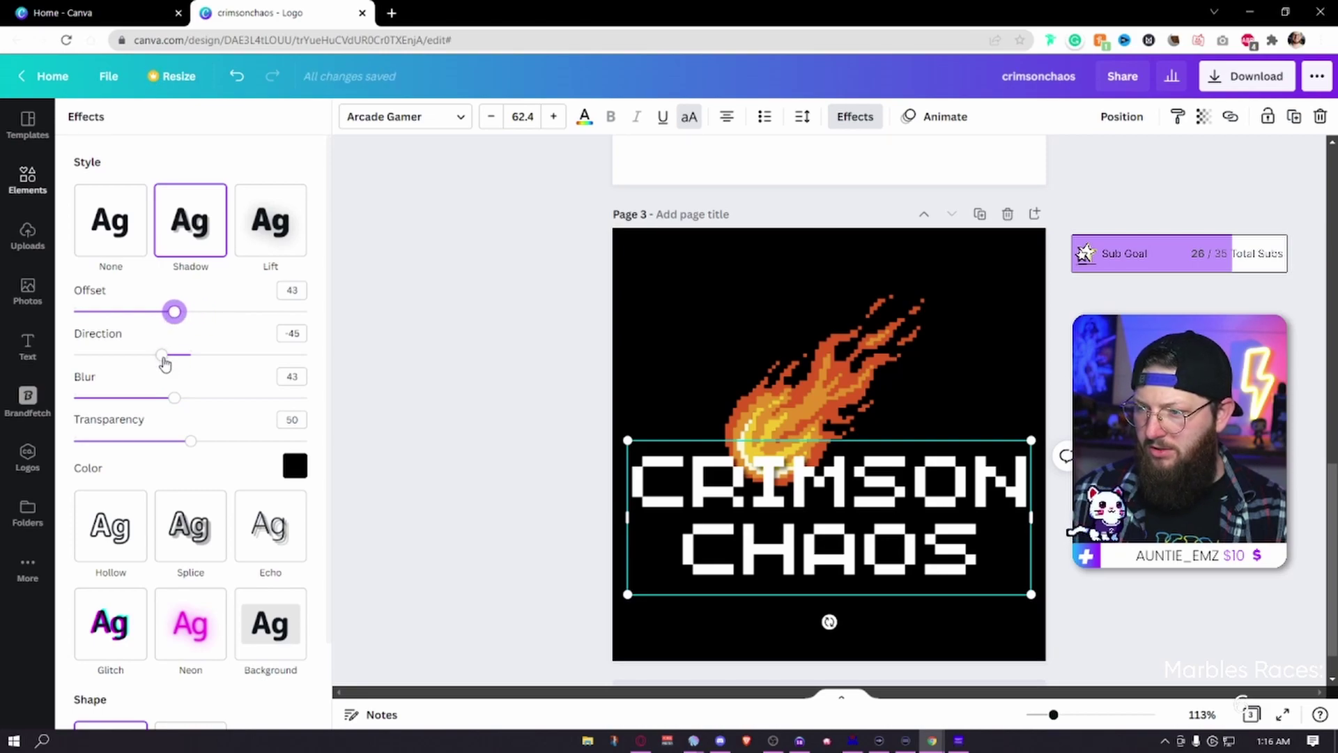
mouse_move(129, 360)
mouse_down()
mouse_move(73, 355)
mouse_move(129, 351)
mouse_up()
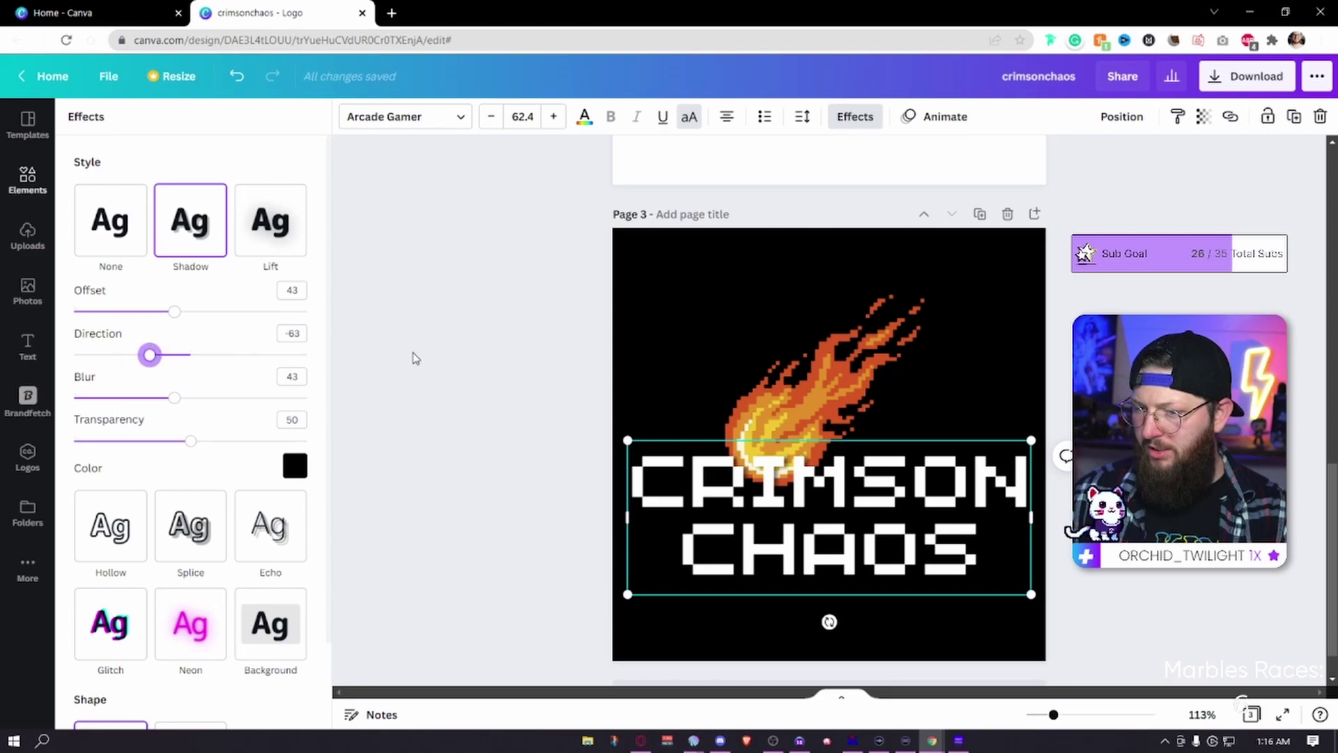
click(395, 360)
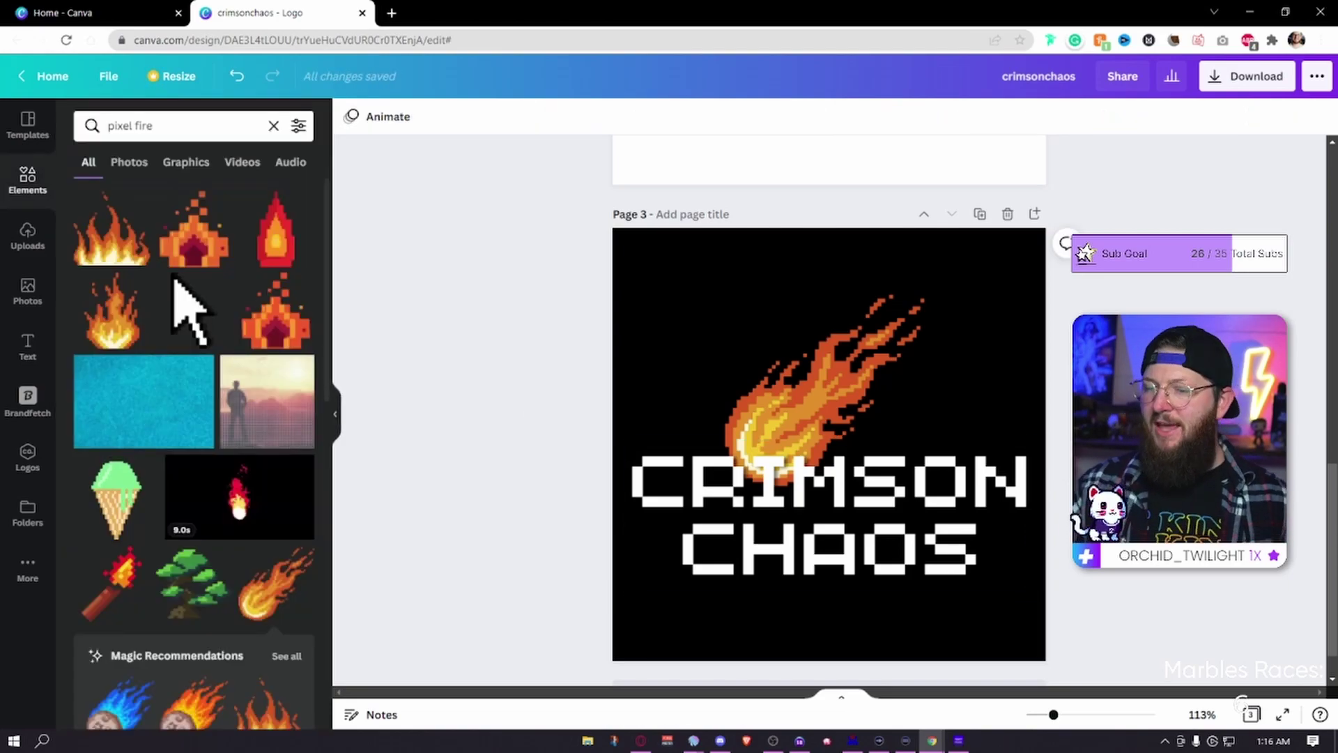
Search the logo templates for ROCKET and apply the black-and-white Rocket Company design to page 4.
drag(1131, 586, 864, 412)
click(1115, 488)
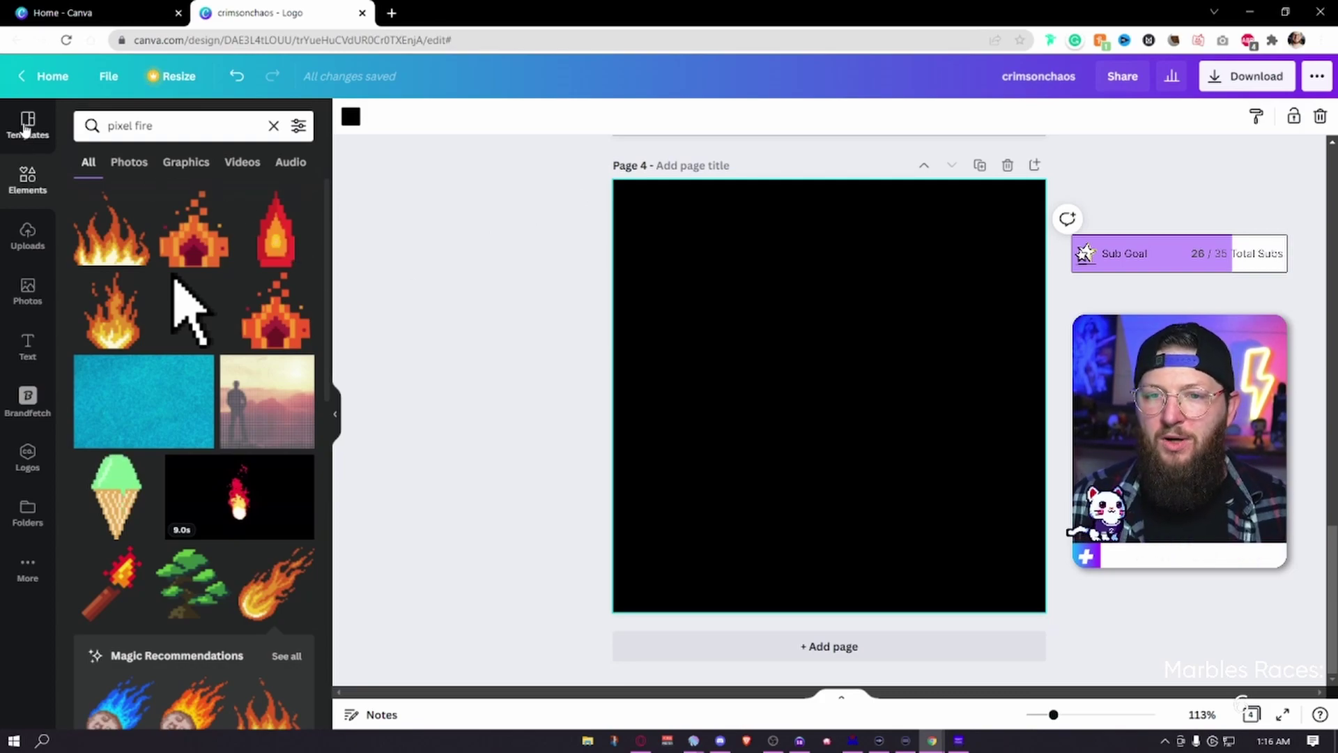
click(23, 129)
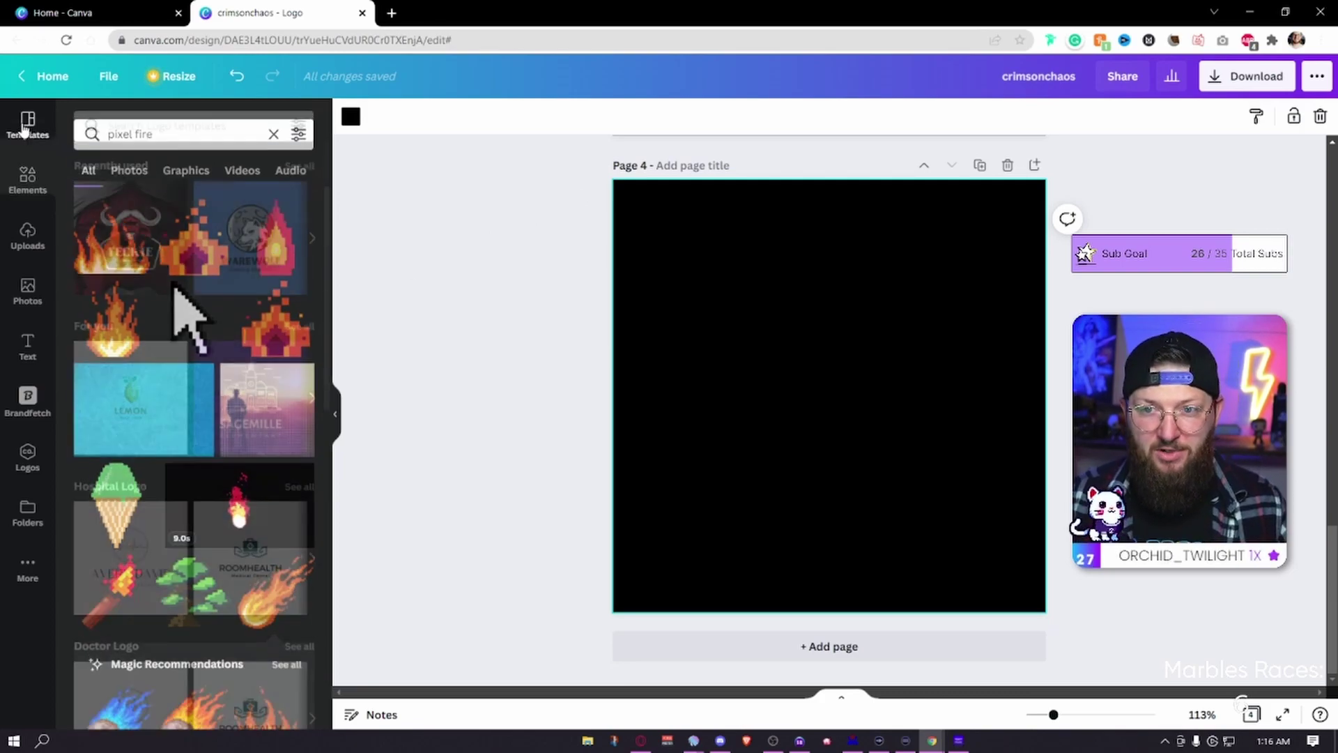
click(196, 126)
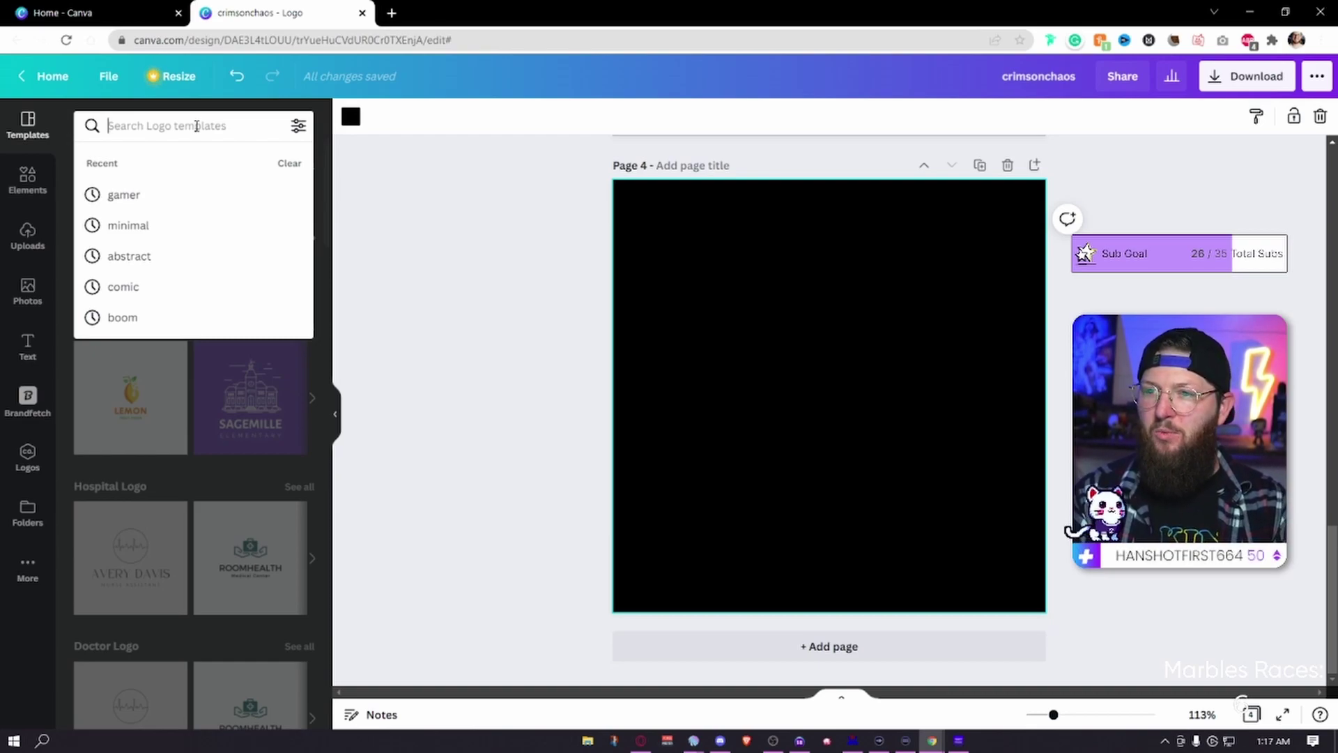
text(ROCKET)
key(Return)
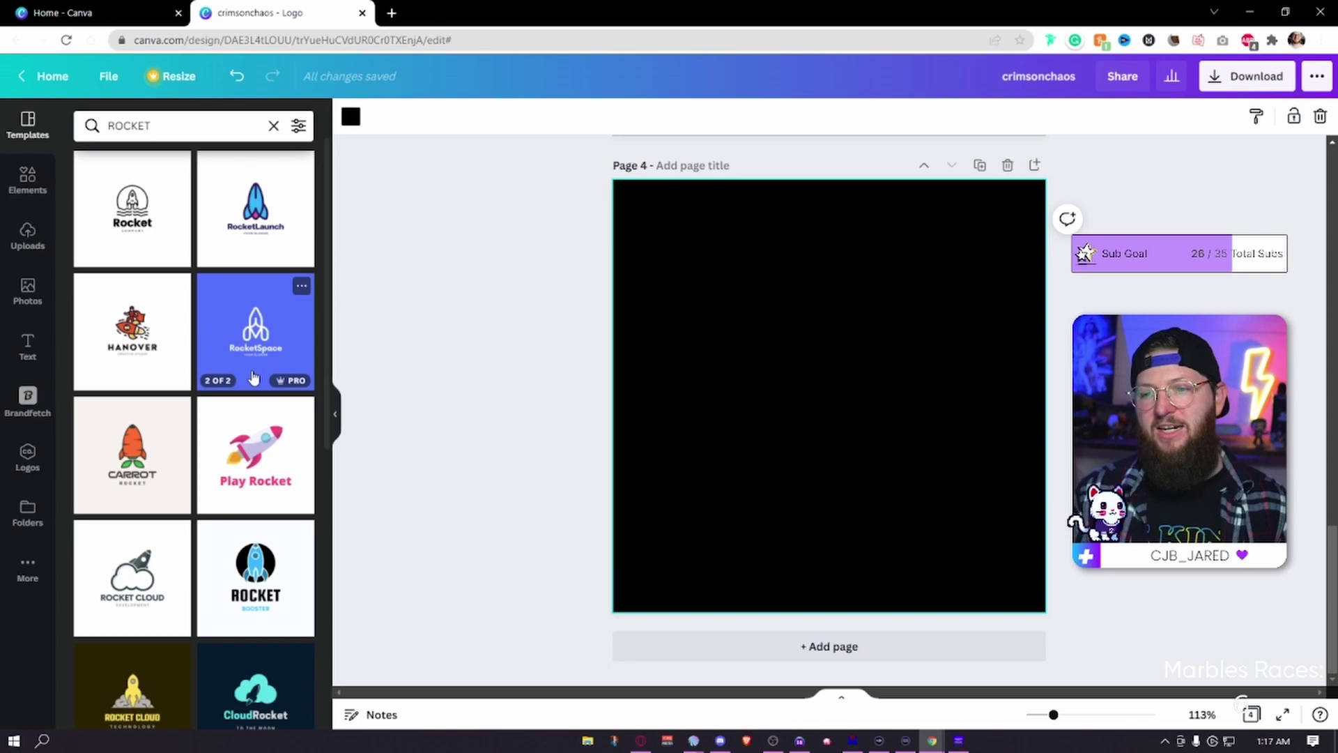
click(131, 209)
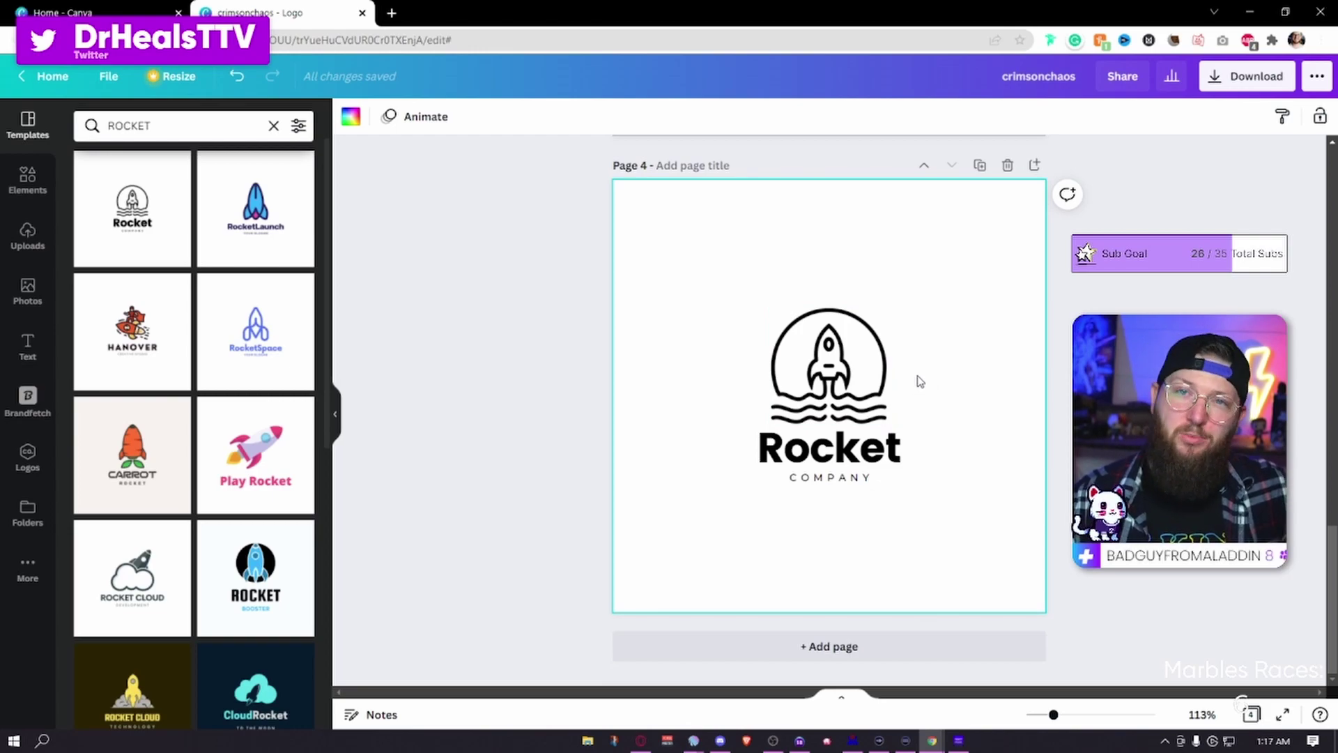
drag(726, 286, 925, 535)
click(978, 517)
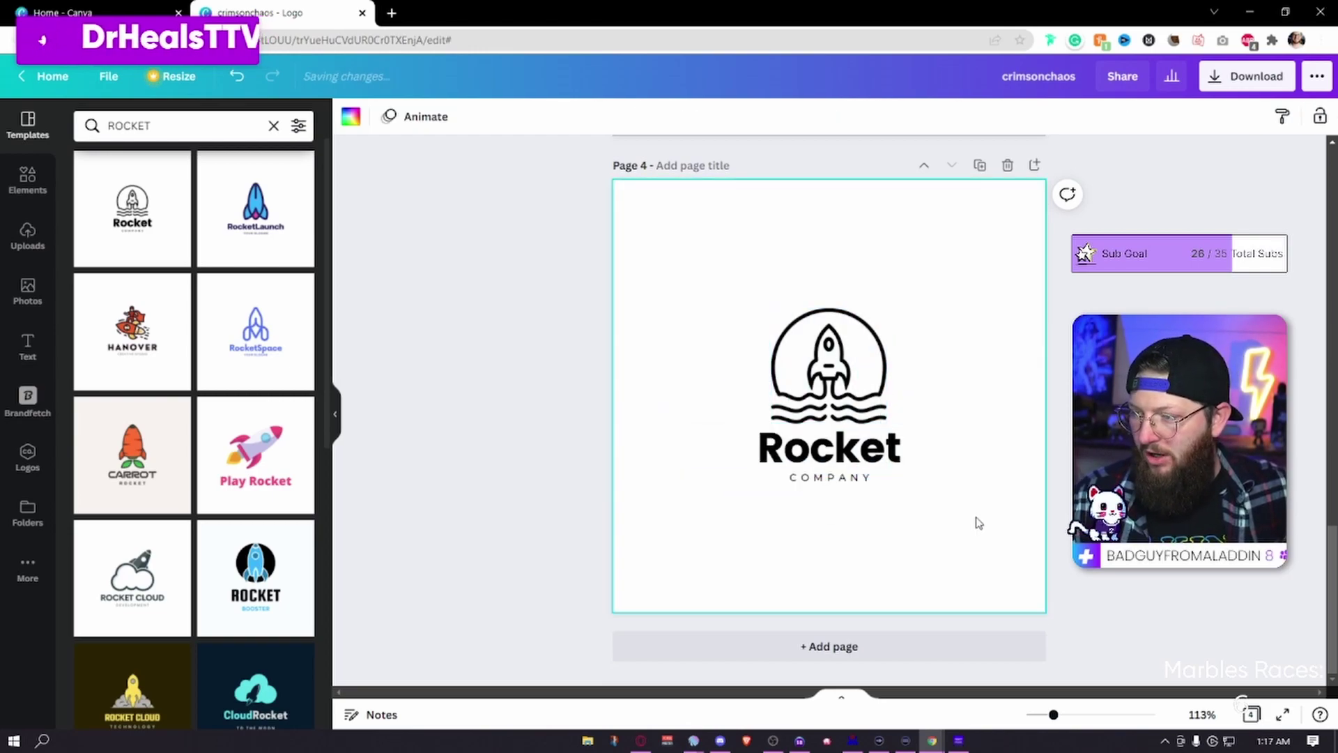
Replace the template's Rocket title with Crimson and its COMPANY subtitle with CHAOS.
click(851, 441)
double_click(851, 442)
text(Crimson)
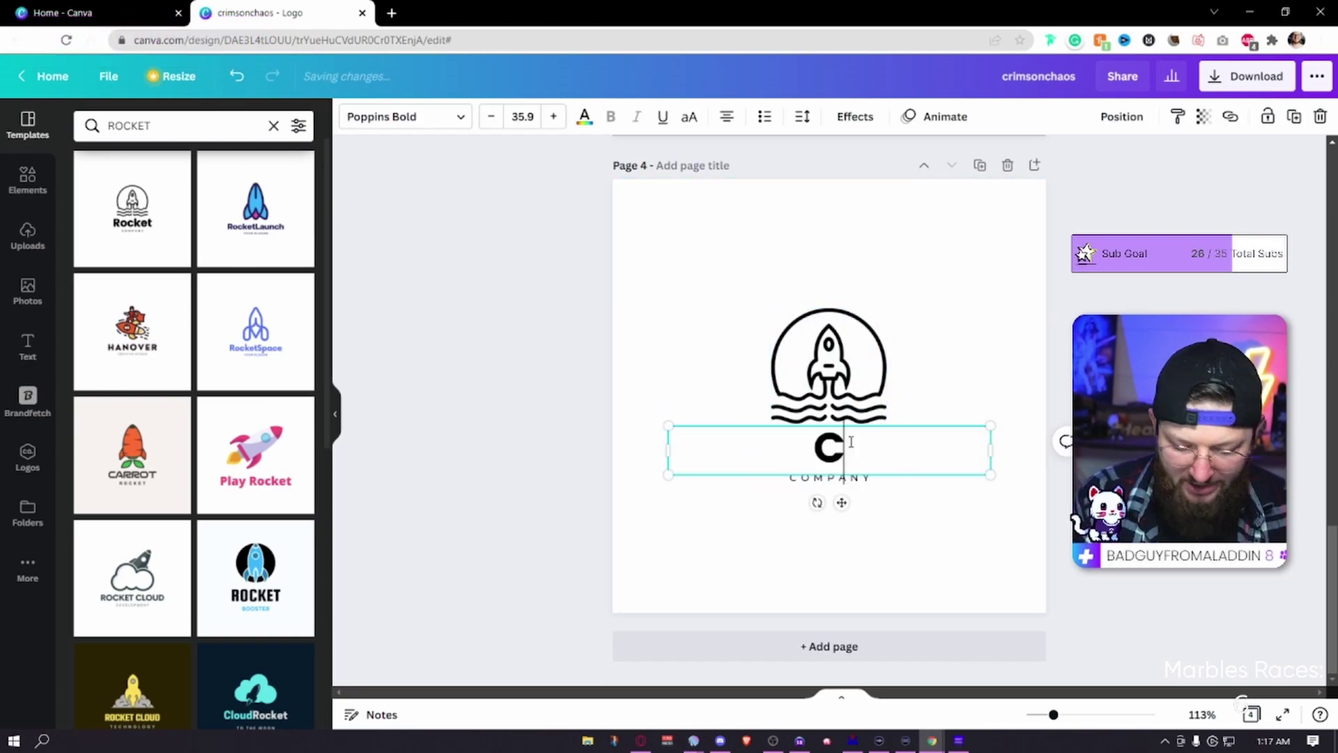
click(857, 480)
double_click(857, 479)
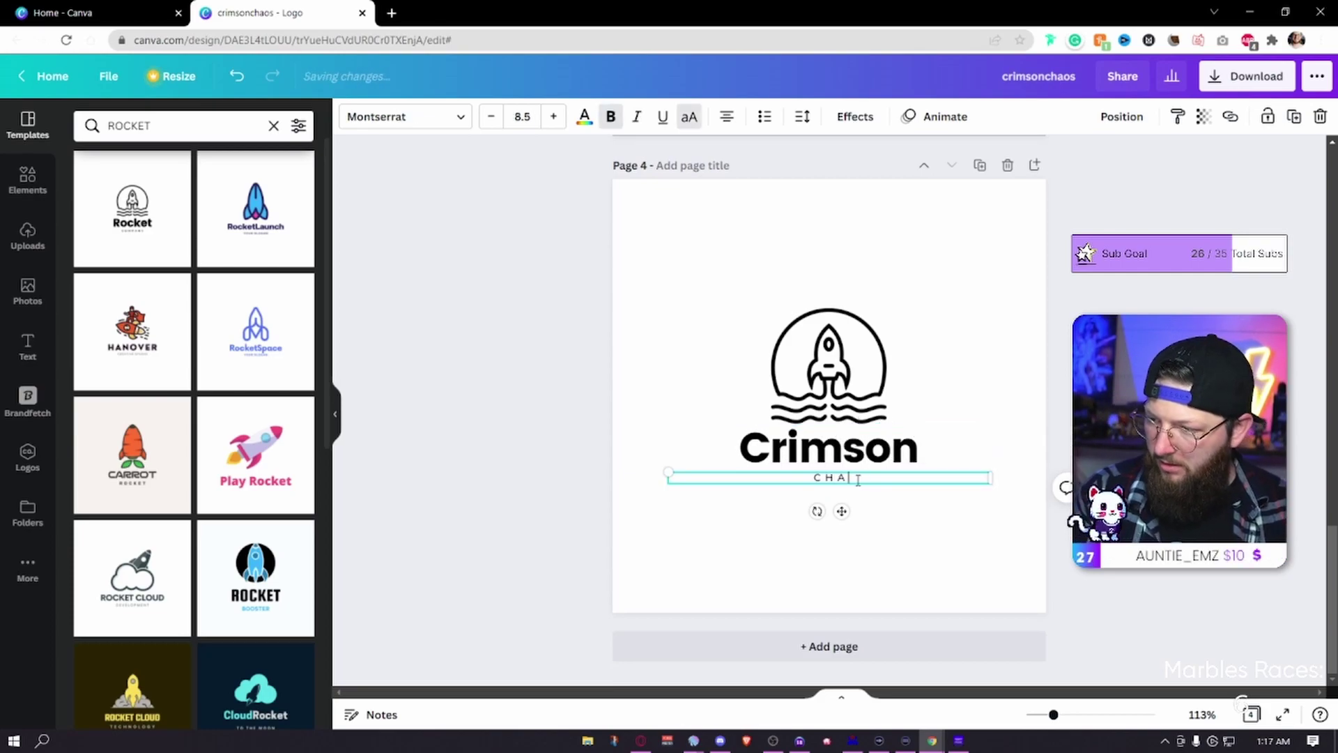
click(946, 568)
click(839, 481)
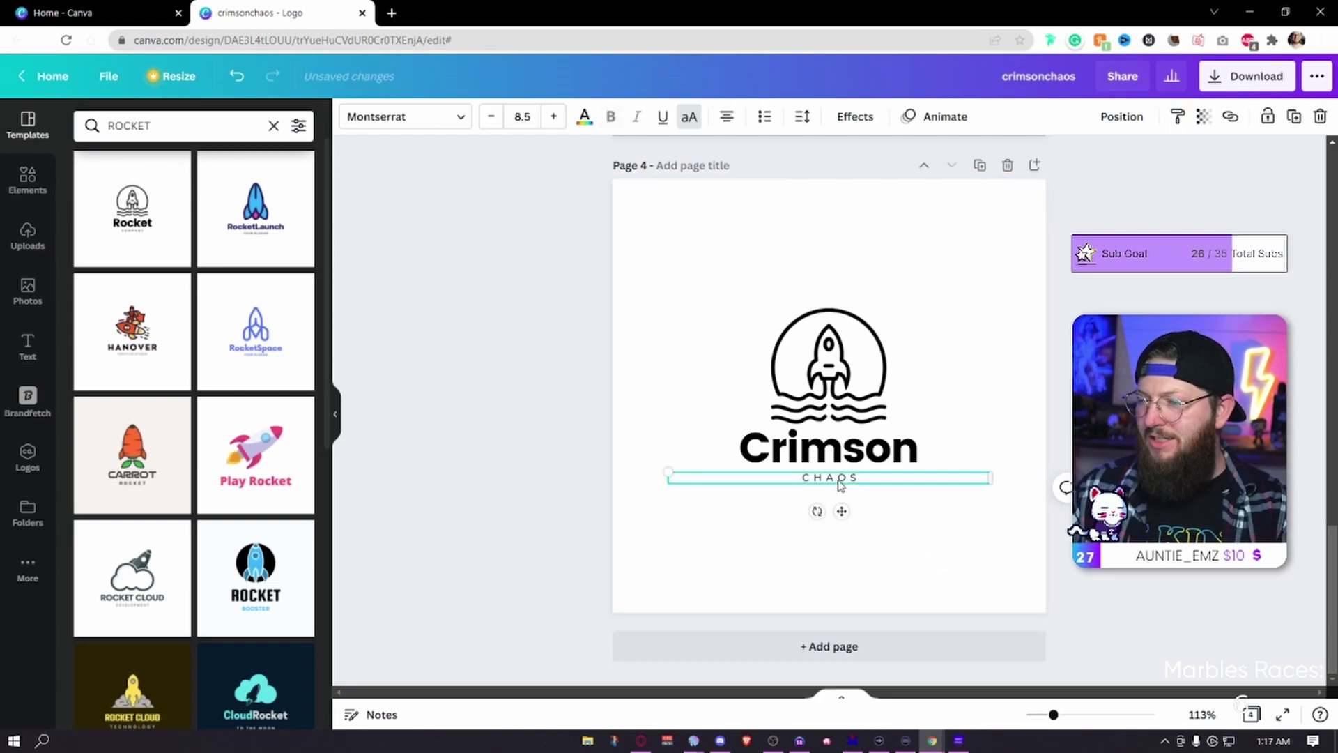
Enlarge the CHAOS subtitle on page 4 to font size 15.5.
click(554, 117)
click(554, 116)
click(554, 117)
click(554, 116)
click(554, 117)
click(554, 116)
click(554, 116)
click(917, 577)
click(824, 450)
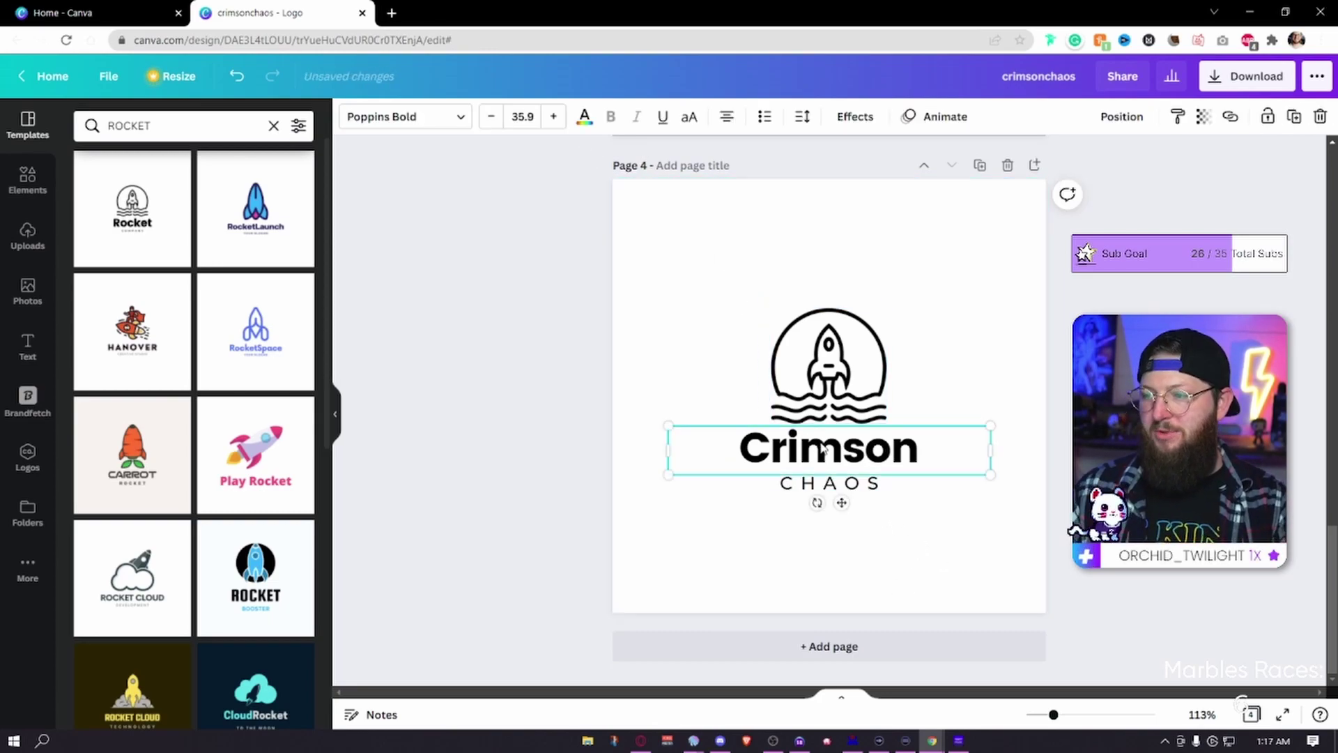
click(839, 479)
drag(965, 324, 773, 498)
click(938, 579)
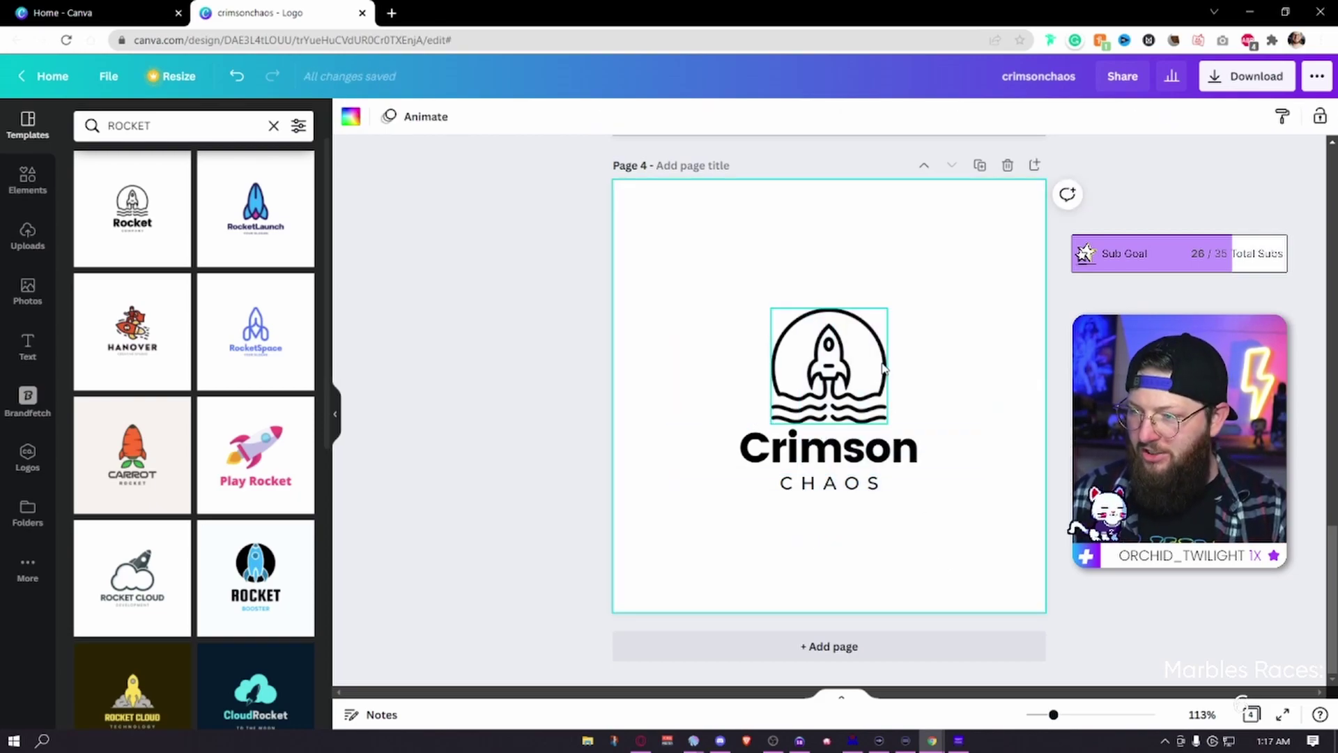
Recolor the rocket emblem on page 4 with the custom dark red #790000.
click(880, 359)
click(351, 118)
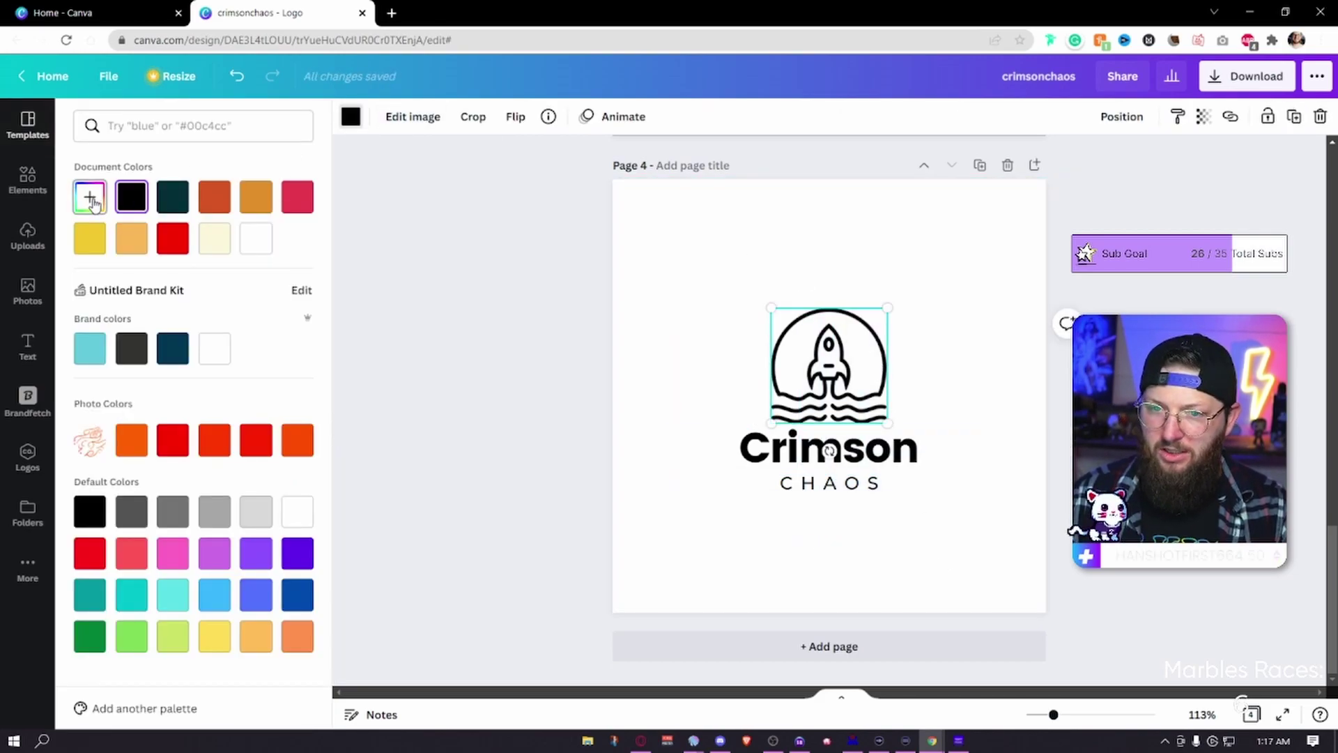
click(92, 202)
drag(268, 279, 304, 286)
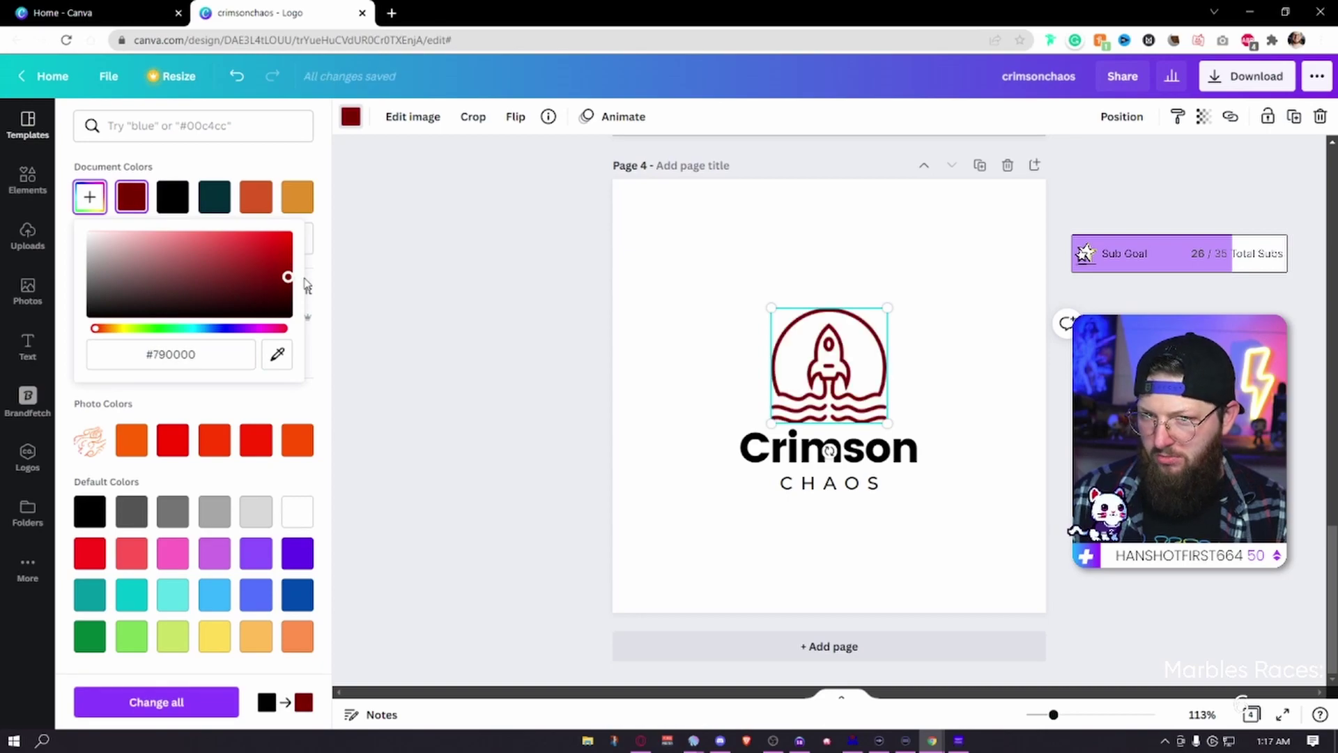
click(829, 362)
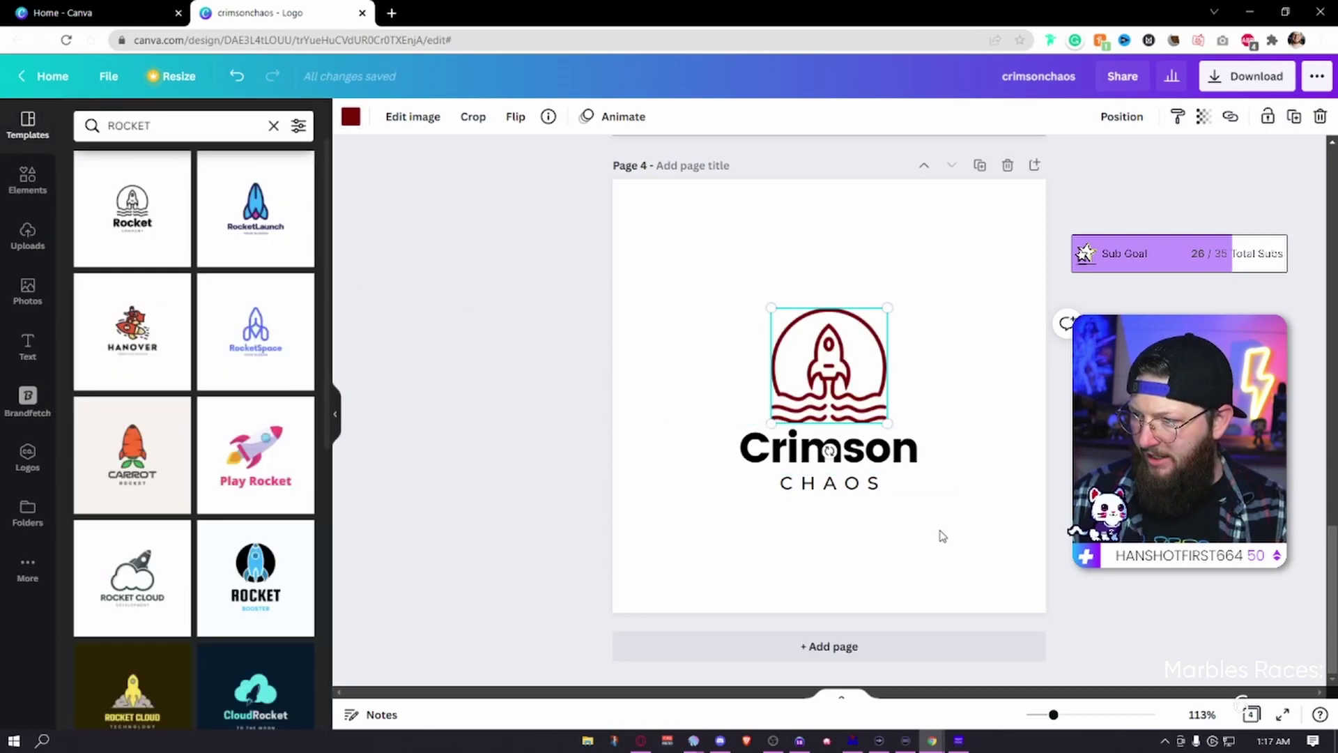
Apply the emblem's dark red to the Crimson title and the CHAOS subtitle on page 4.
click(830, 449)
click(584, 117)
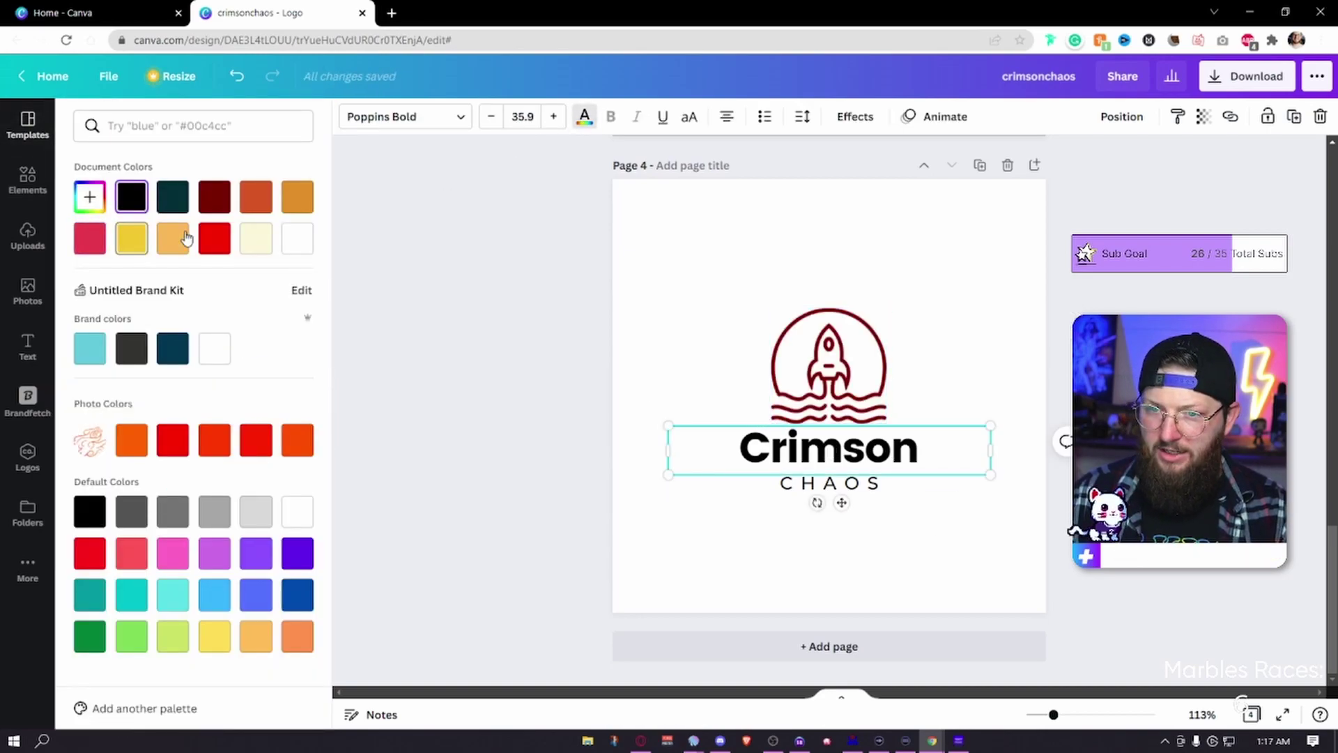
click(220, 198)
click(829, 483)
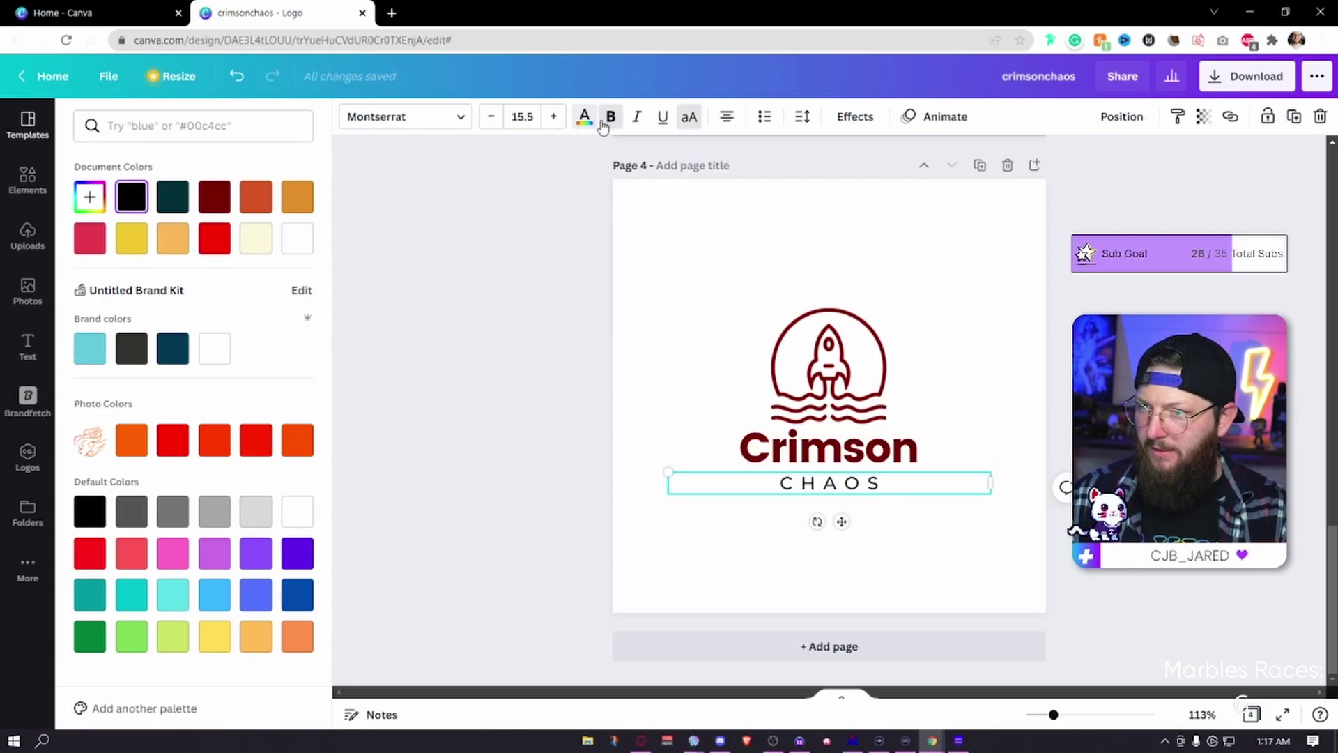
key(Escape)
key(Escape)
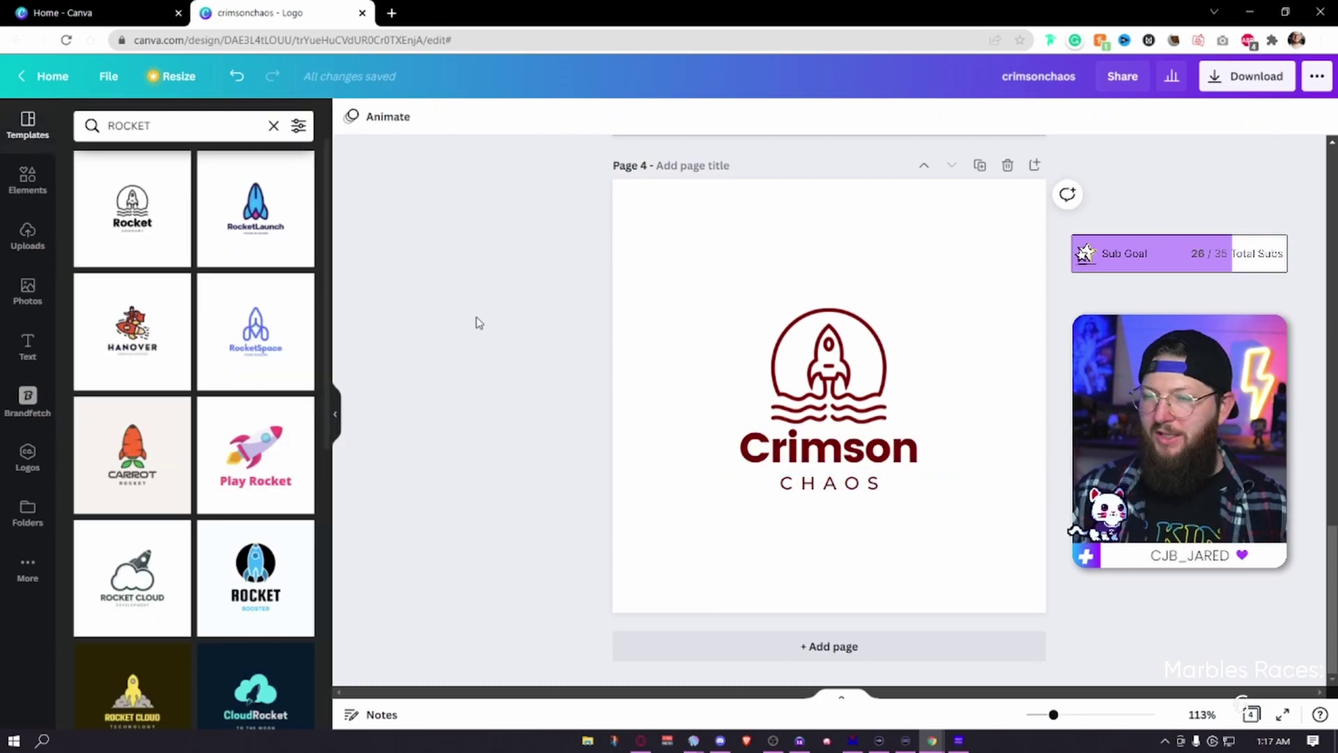
Search the logo templates for rocket and apply the pink Fun Rocket design to page 4.
click(272, 128)
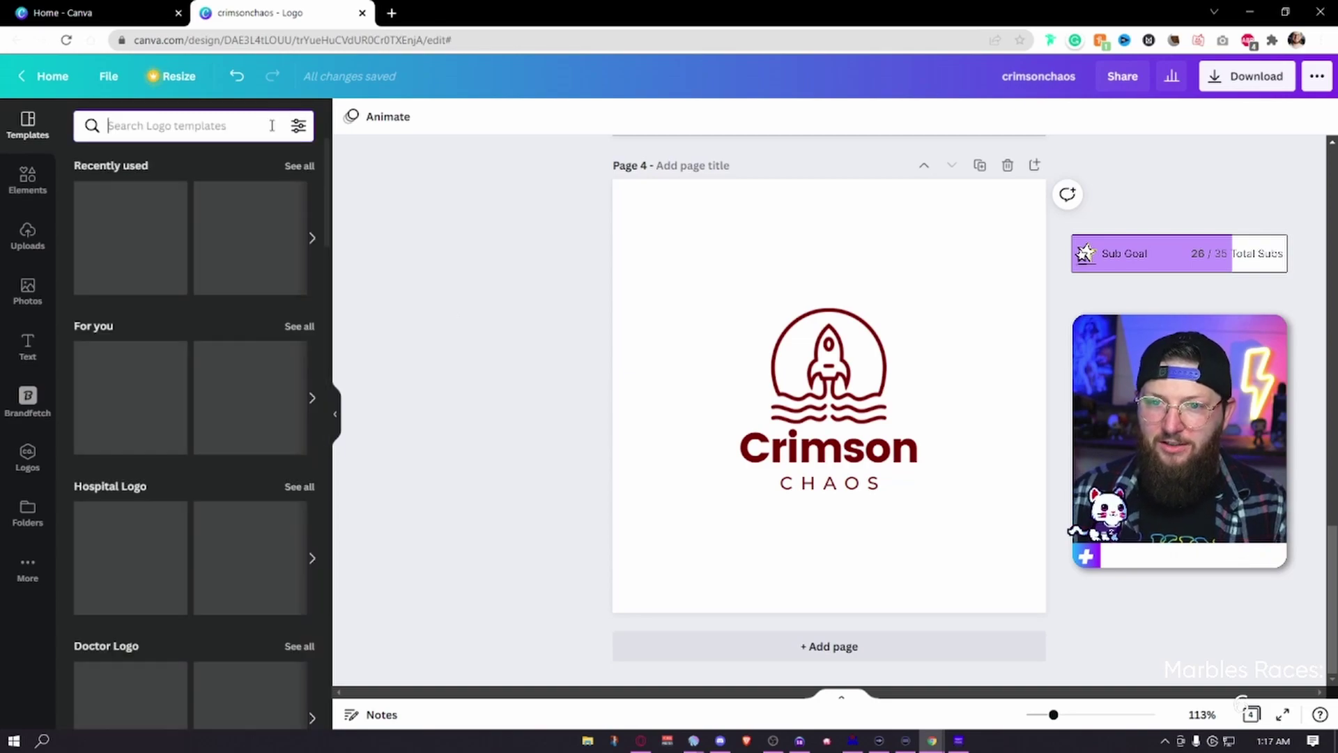
text(rocket)
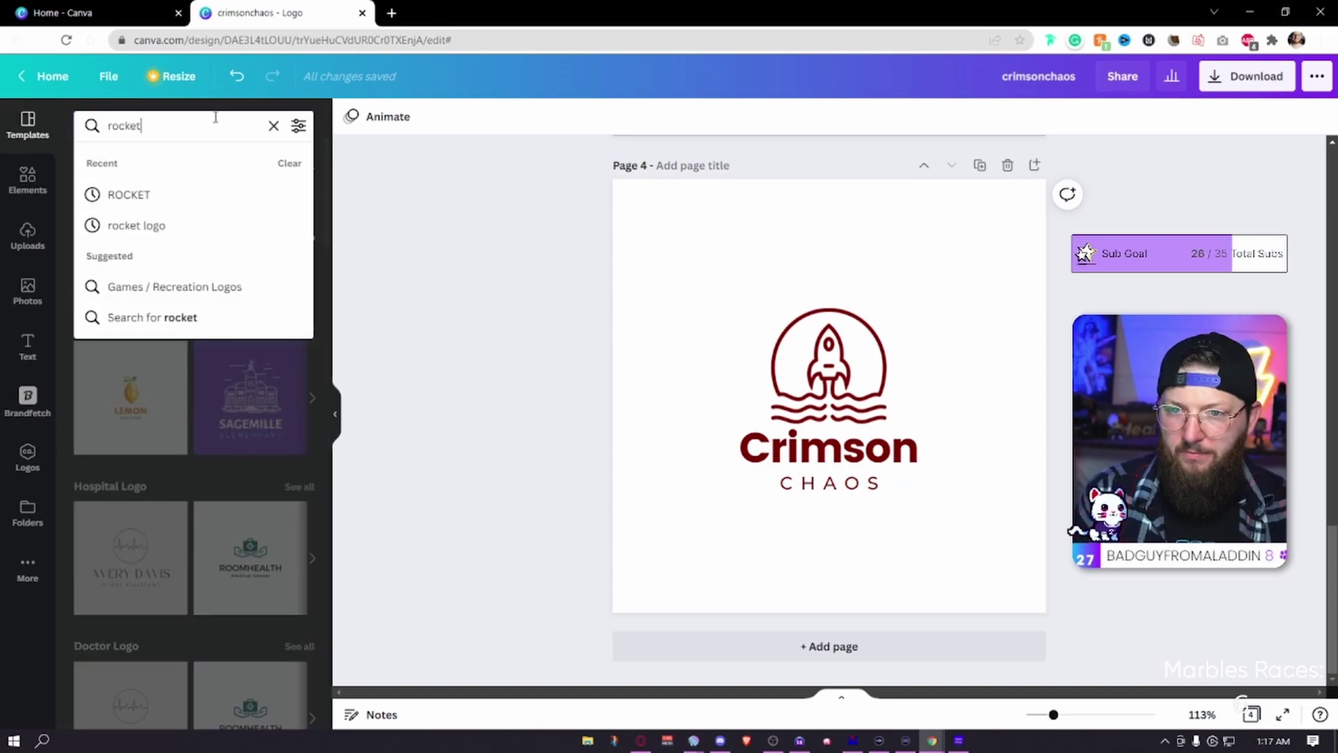
key(Return)
scroll(215, 421, down, 7)
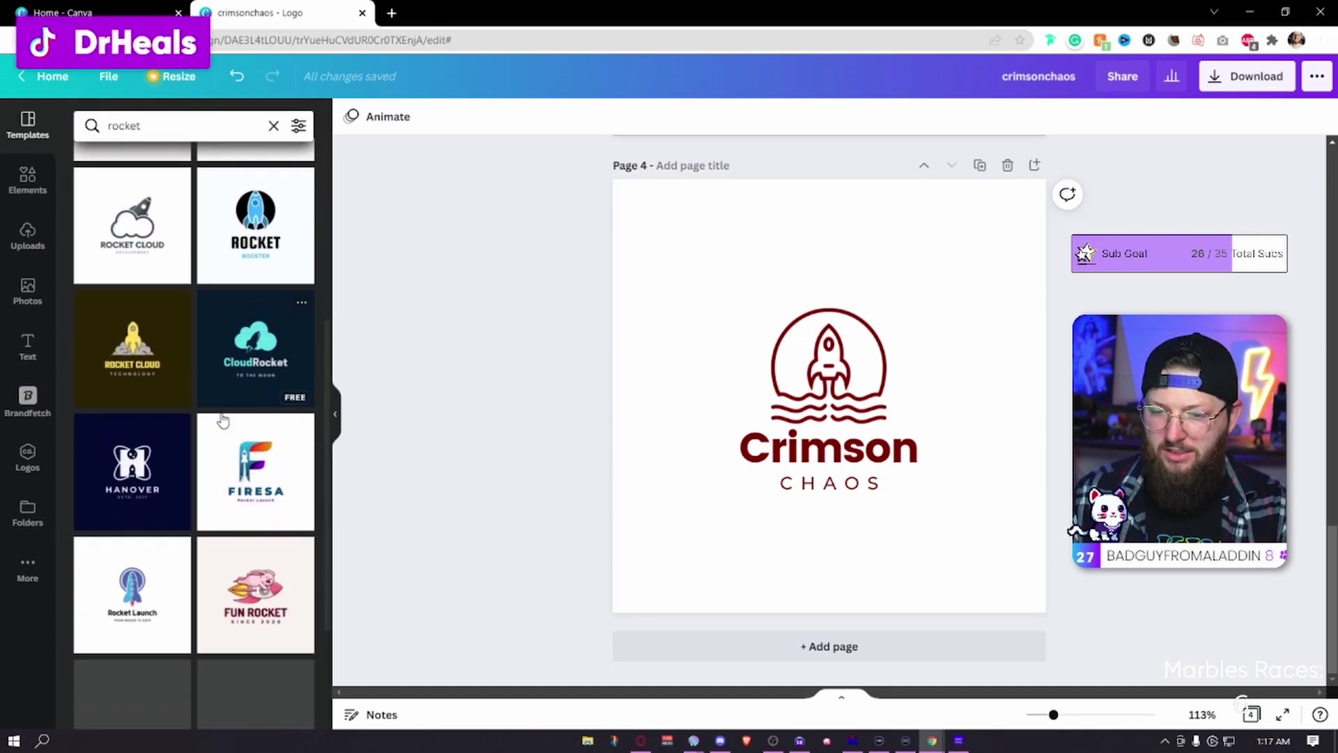
click(252, 416)
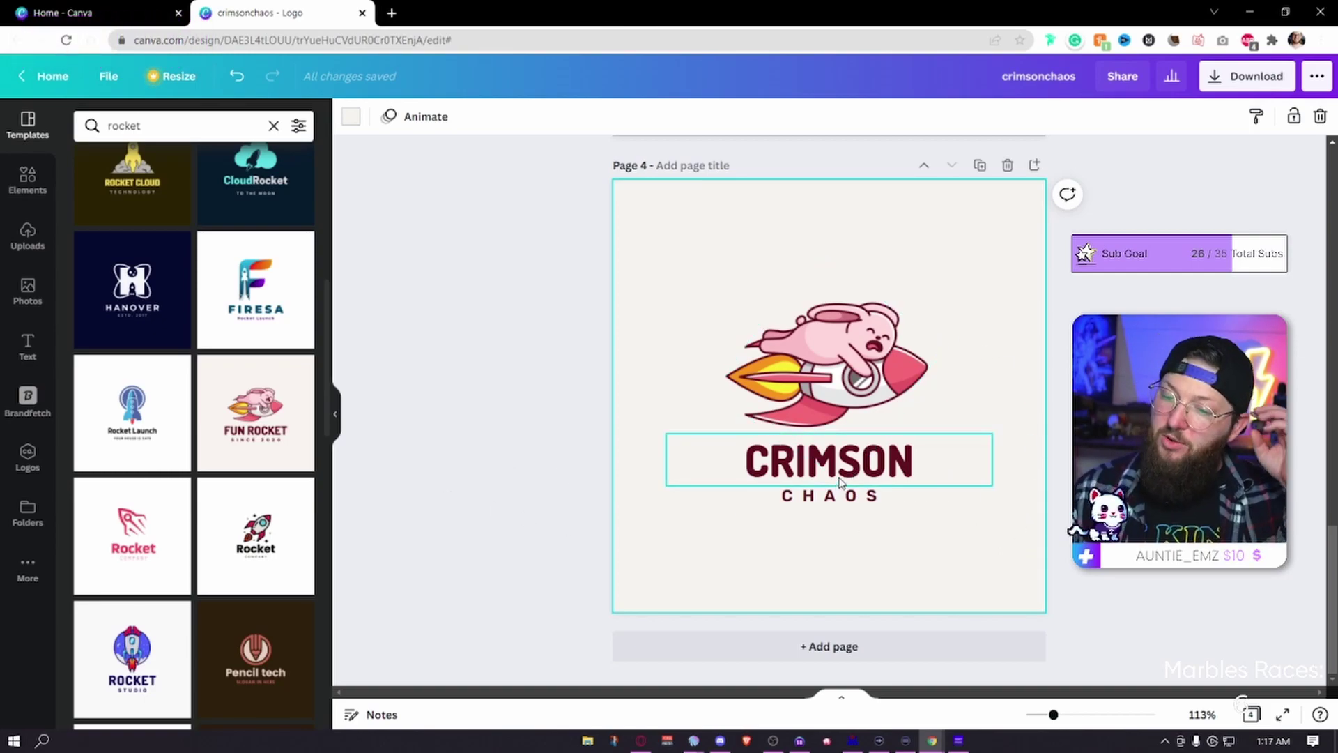
Replace page 4's design with the Rocket Company template that has a tilted red-and-grey rocket, and check its graphic.
click(255, 533)
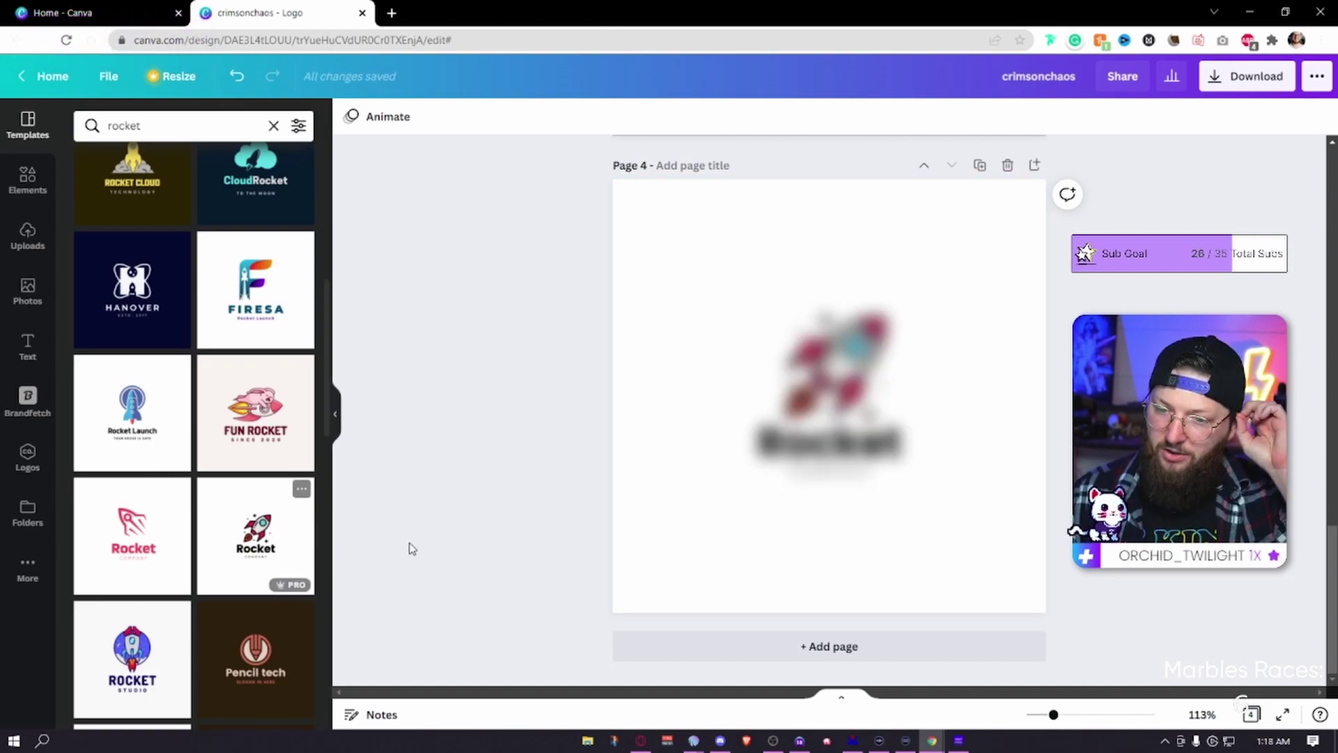
click(879, 354)
click(880, 354)
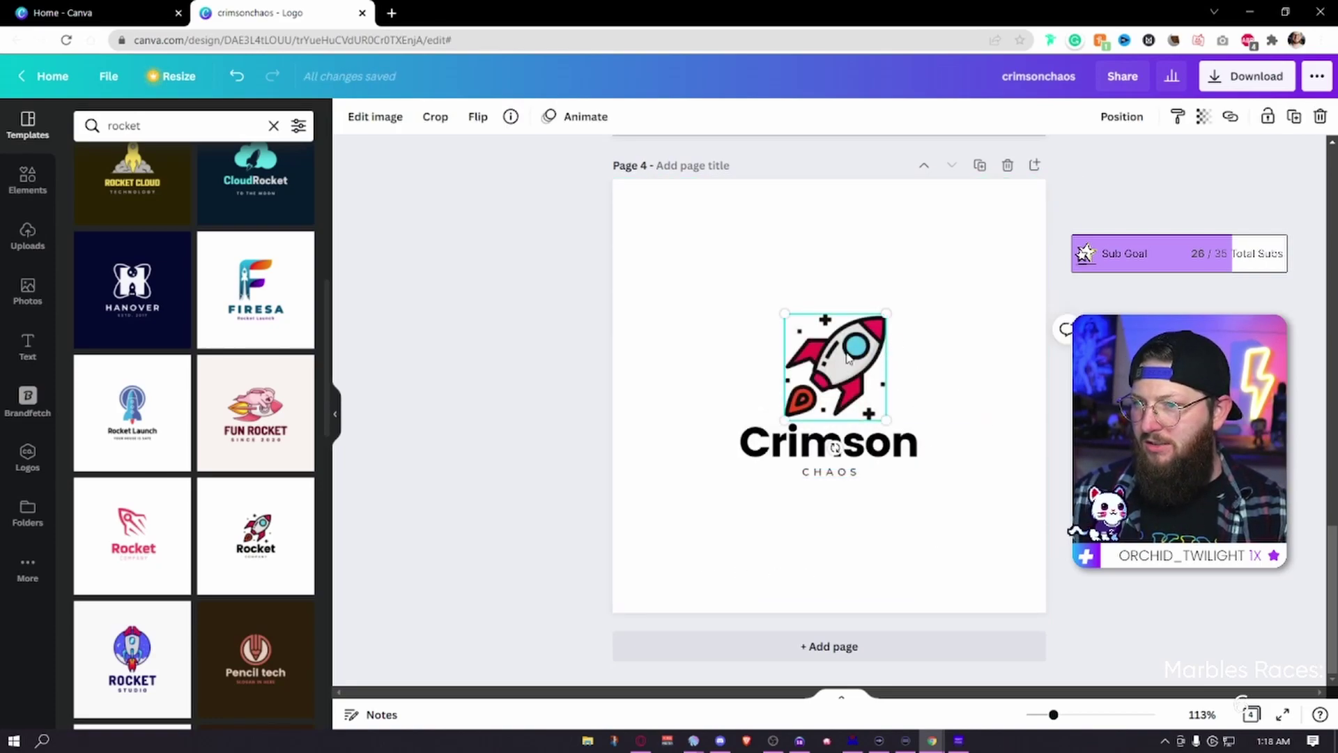
click(954, 314)
click(861, 359)
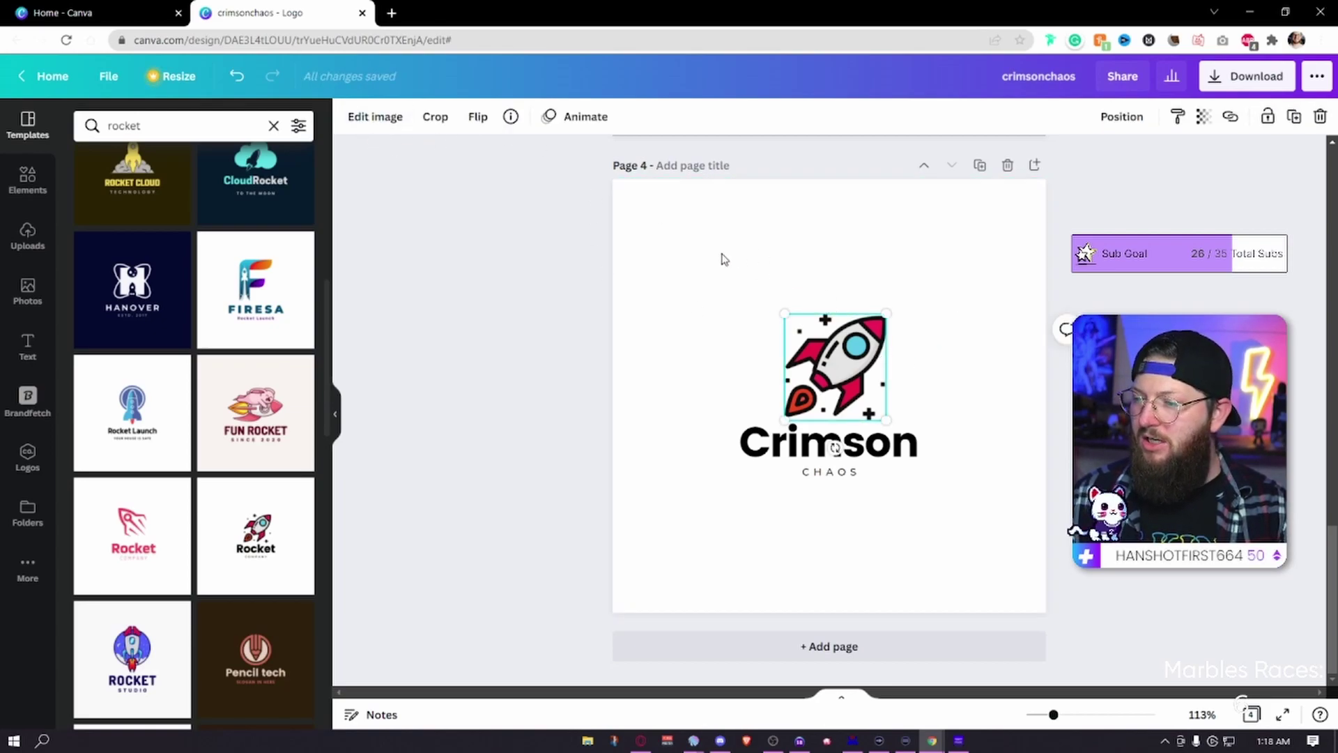
click(1002, 579)
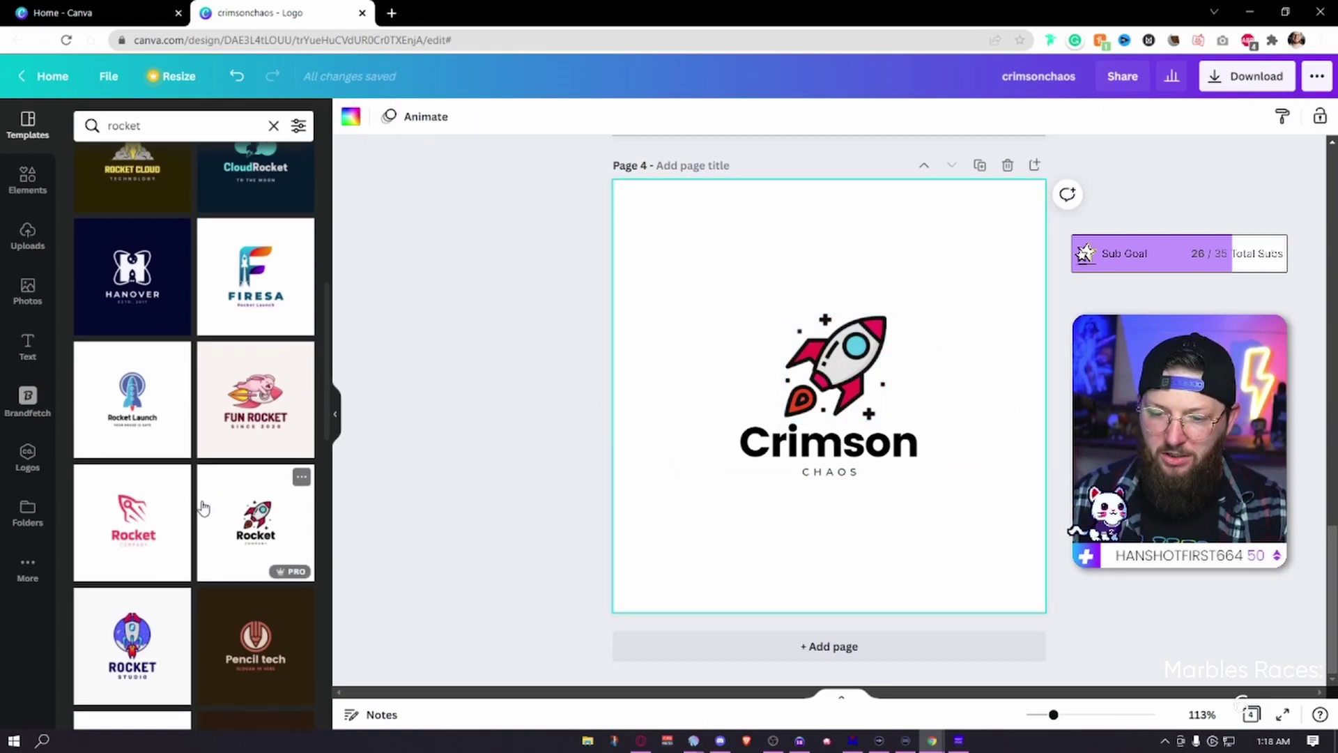
Find the blue The Little Rockets design among the rocket templates and apply it to page 4.
scroll(209, 502, down, 5)
scroll(237, 509, down, 5)
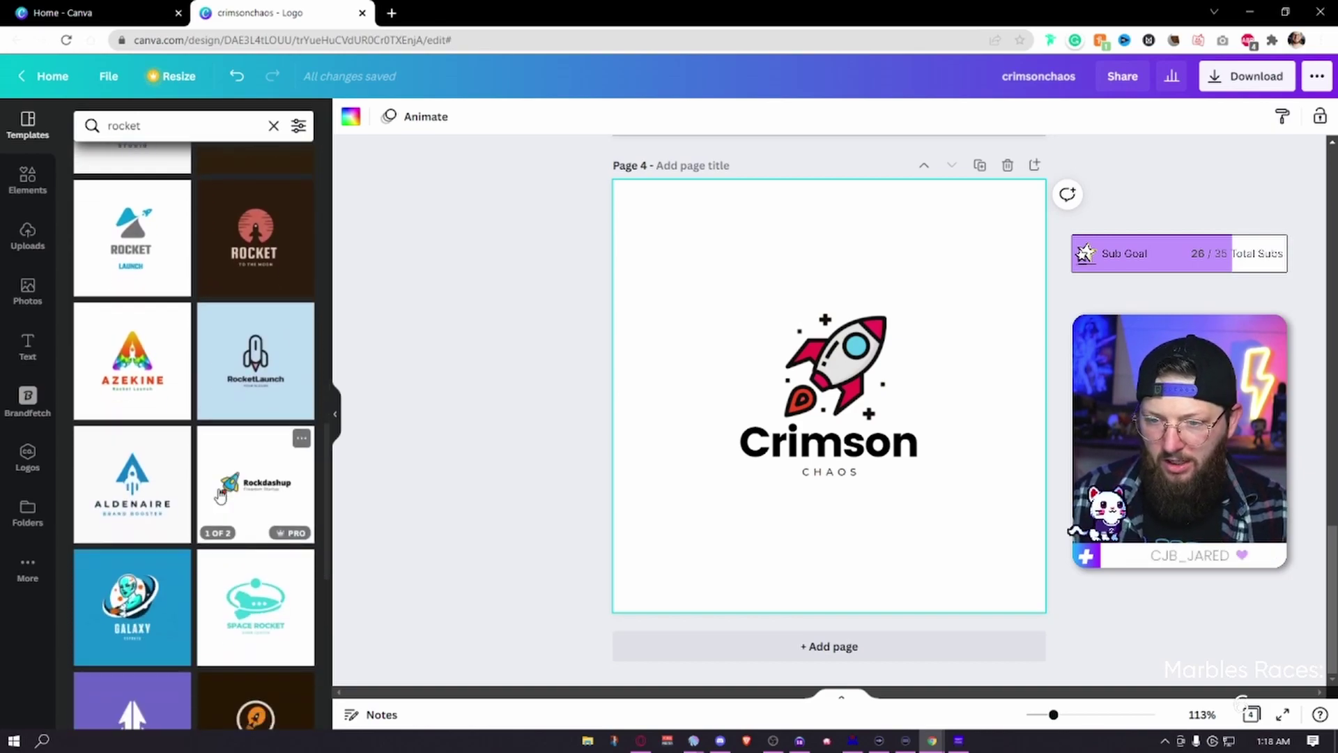
scroll(269, 523, down, 5)
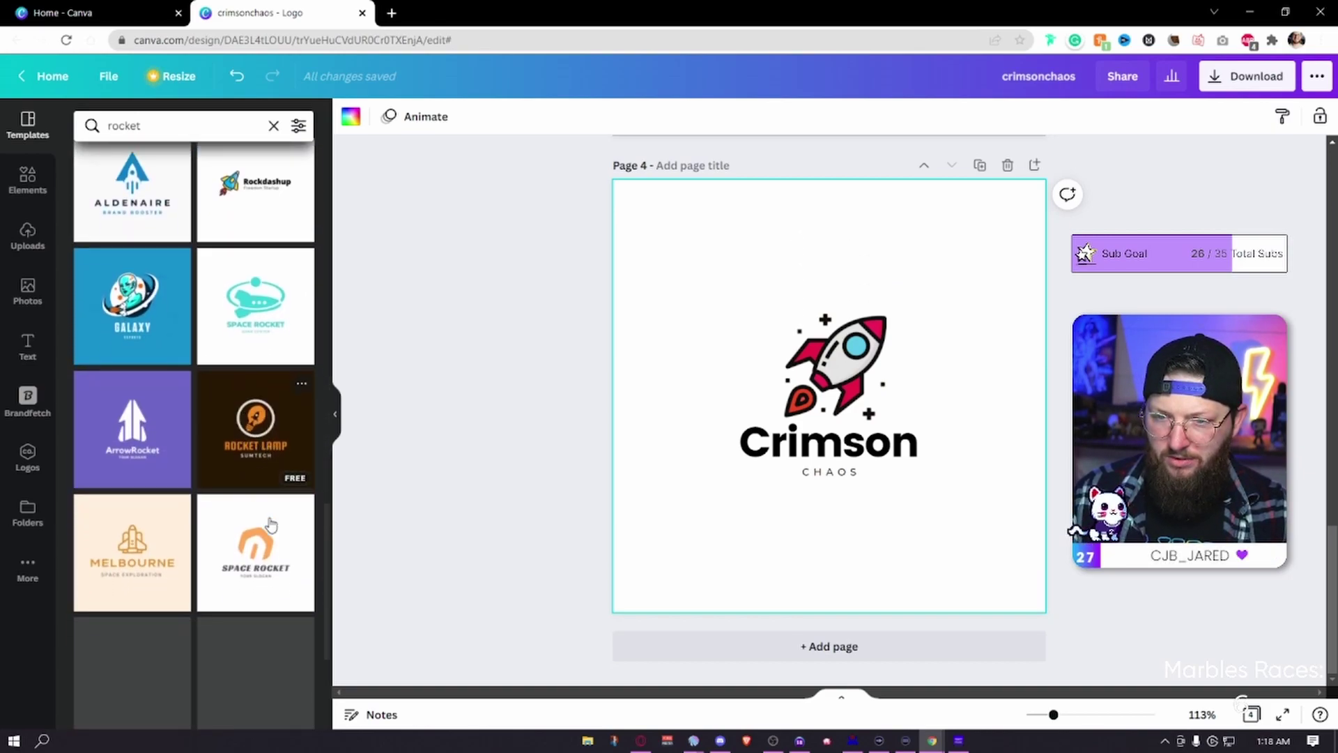
scroll(272, 525, down, 5)
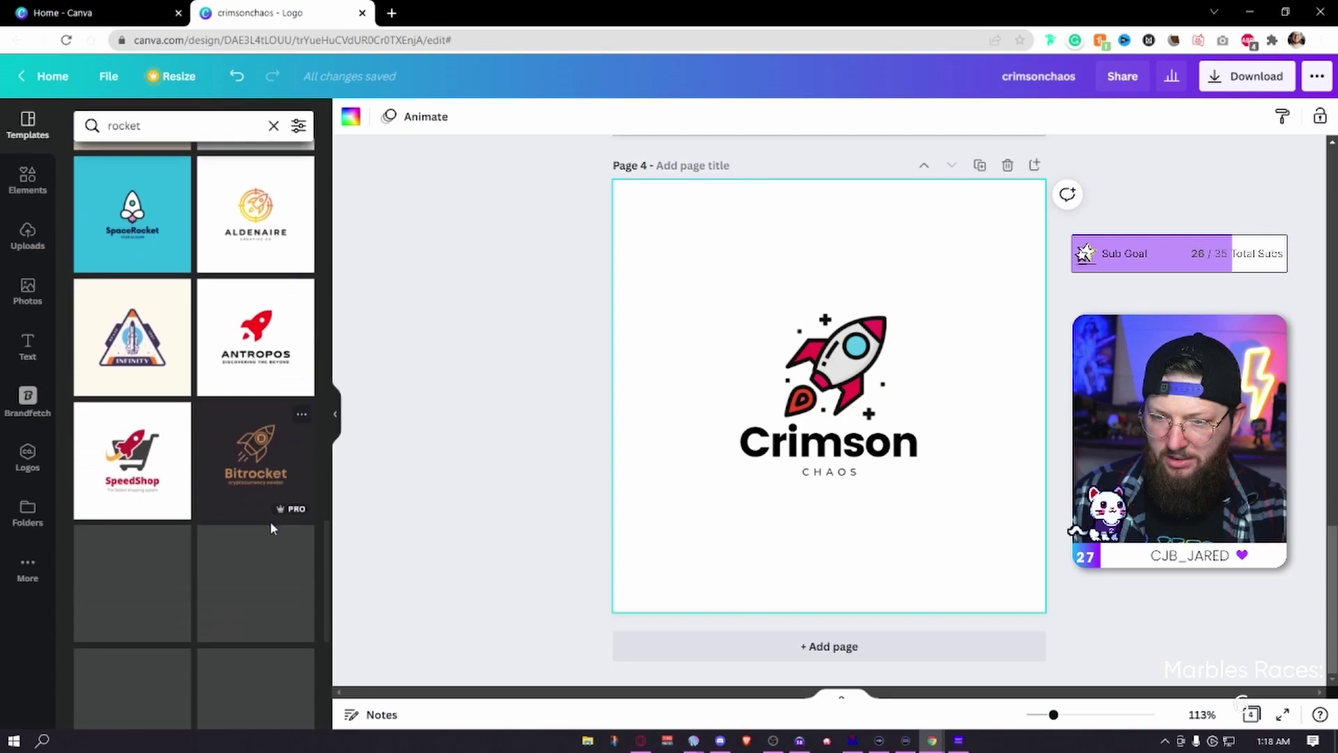
scroll(271, 534, down, 3)
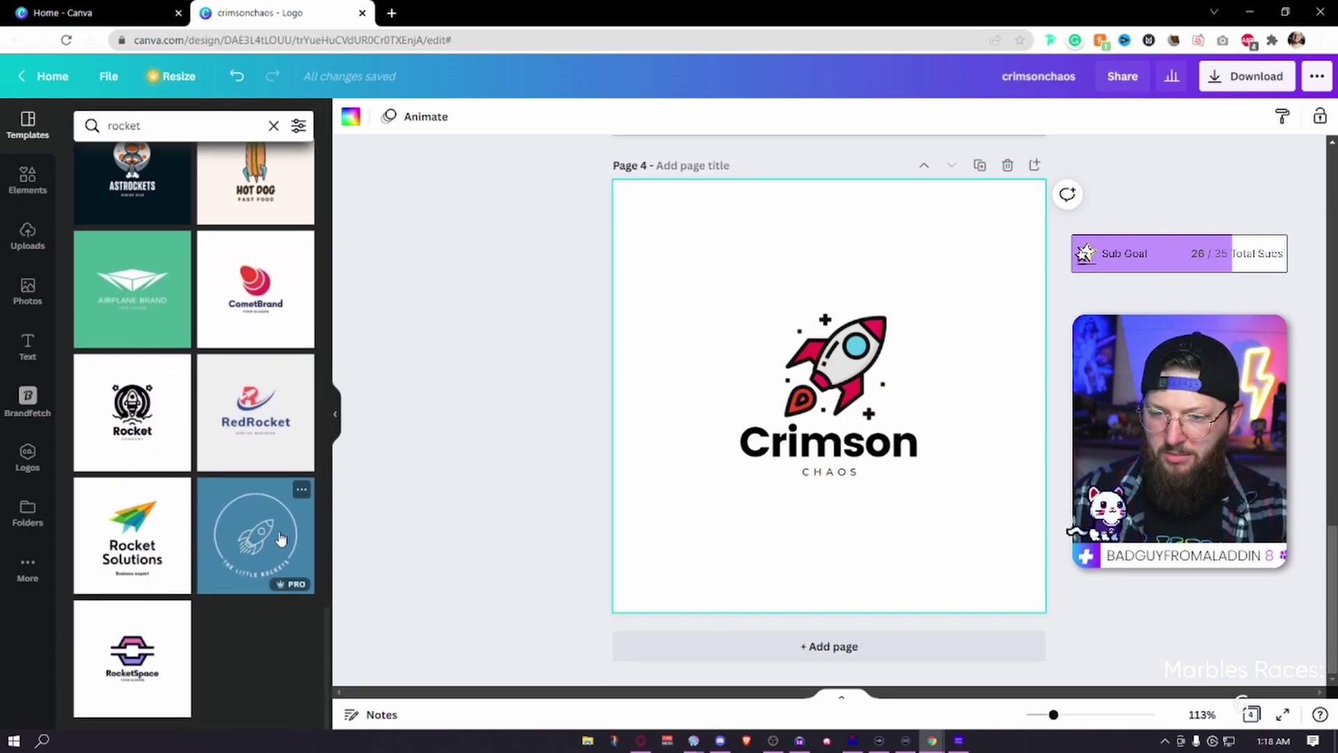
click(252, 537)
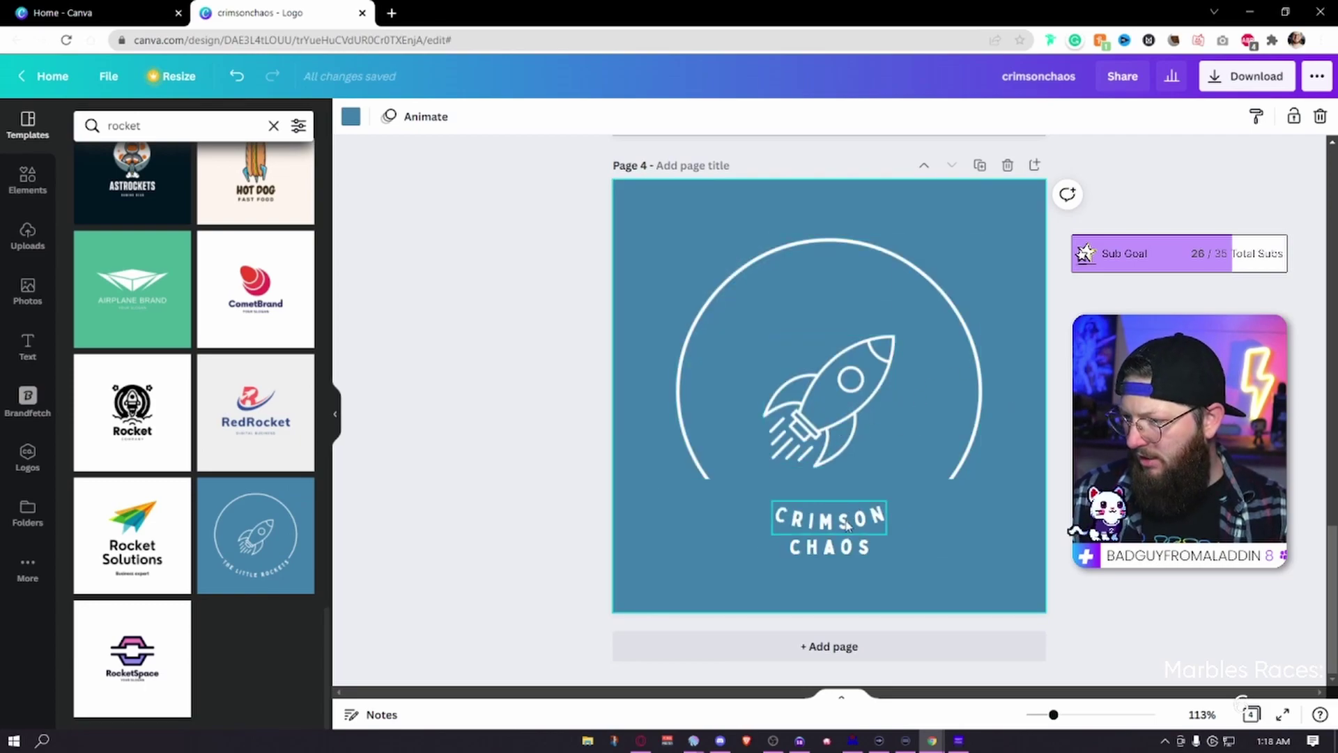
Delete the separate CHAOS text and add CHAOS to the curved CRIMSON text beneath the rocket.
click(871, 534)
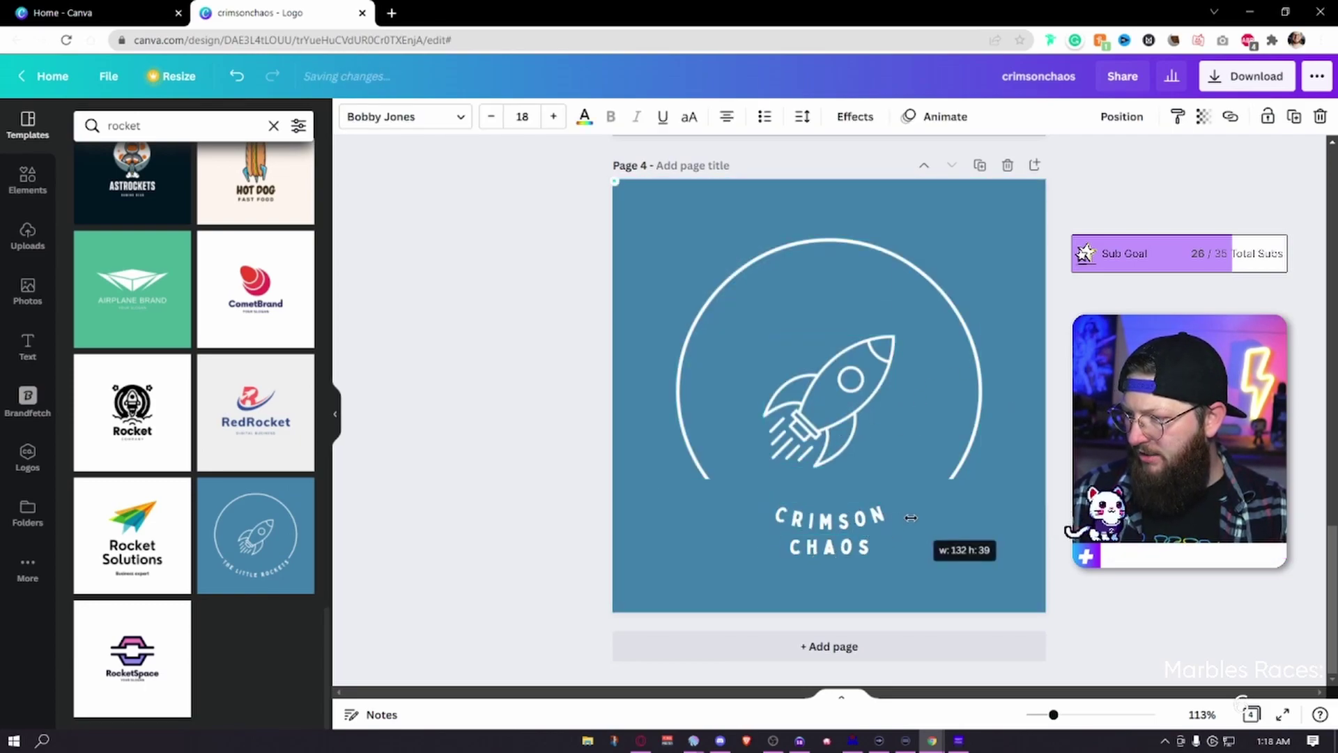
click(993, 547)
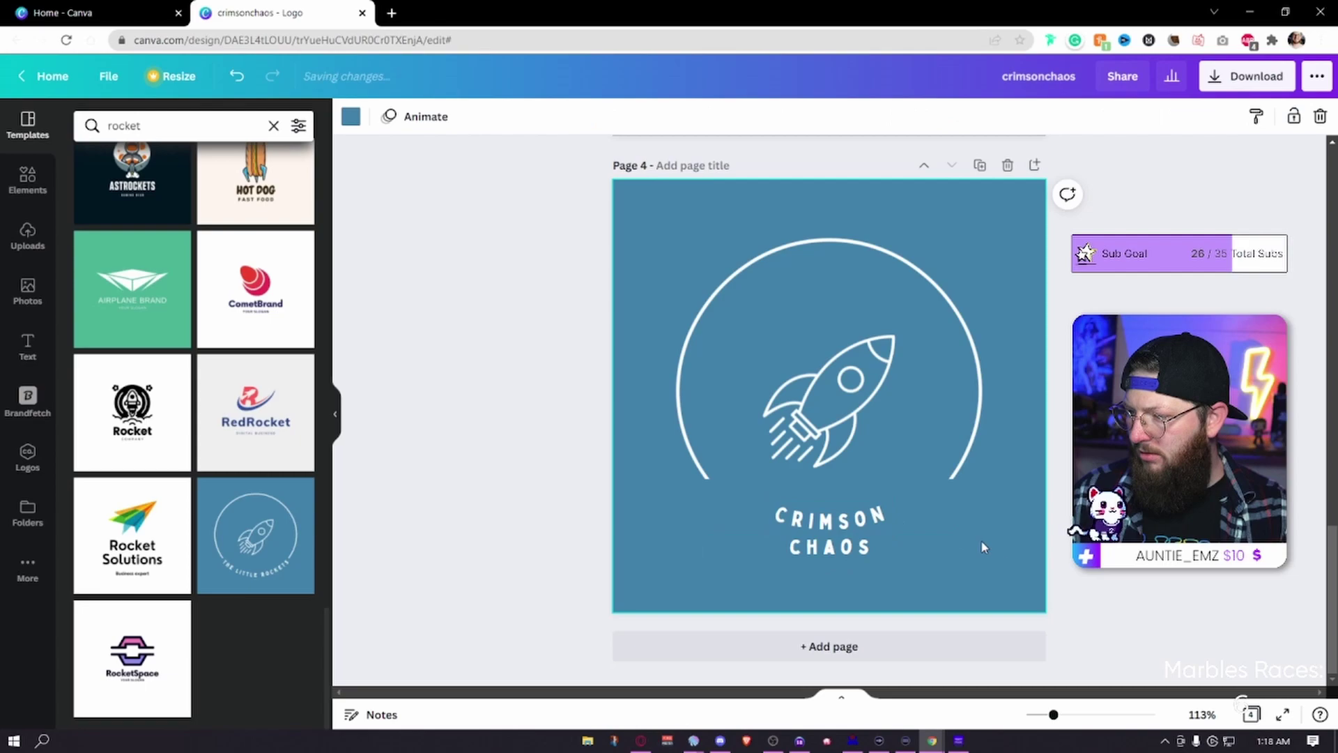
click(859, 547)
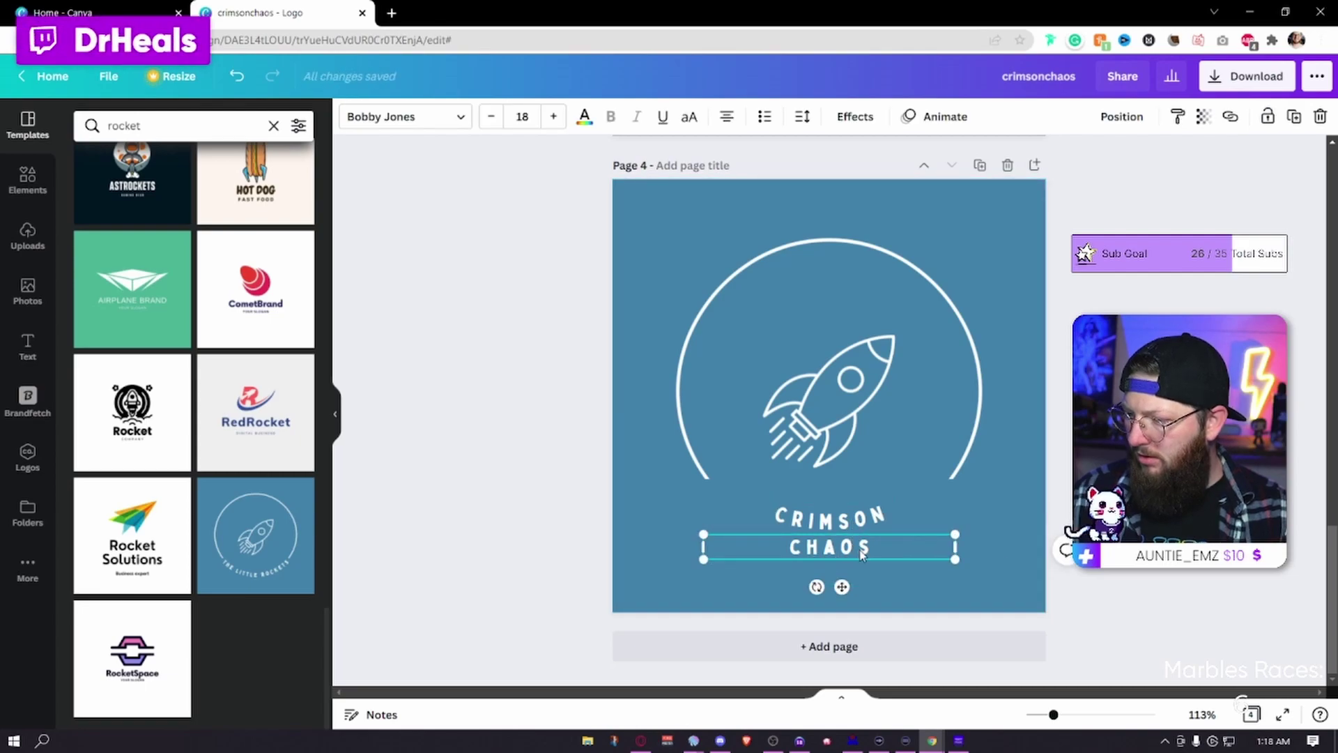
key(Delete)
click(871, 516)
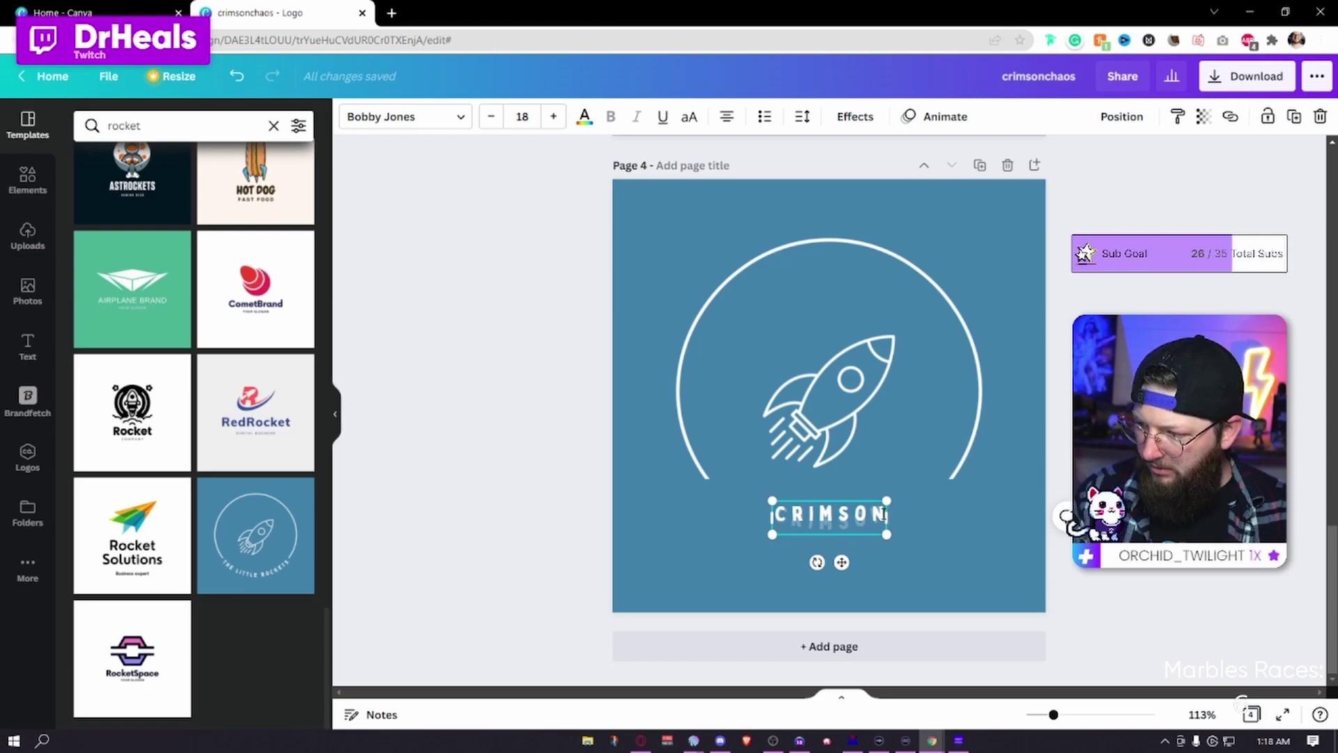
text(CHAOS)
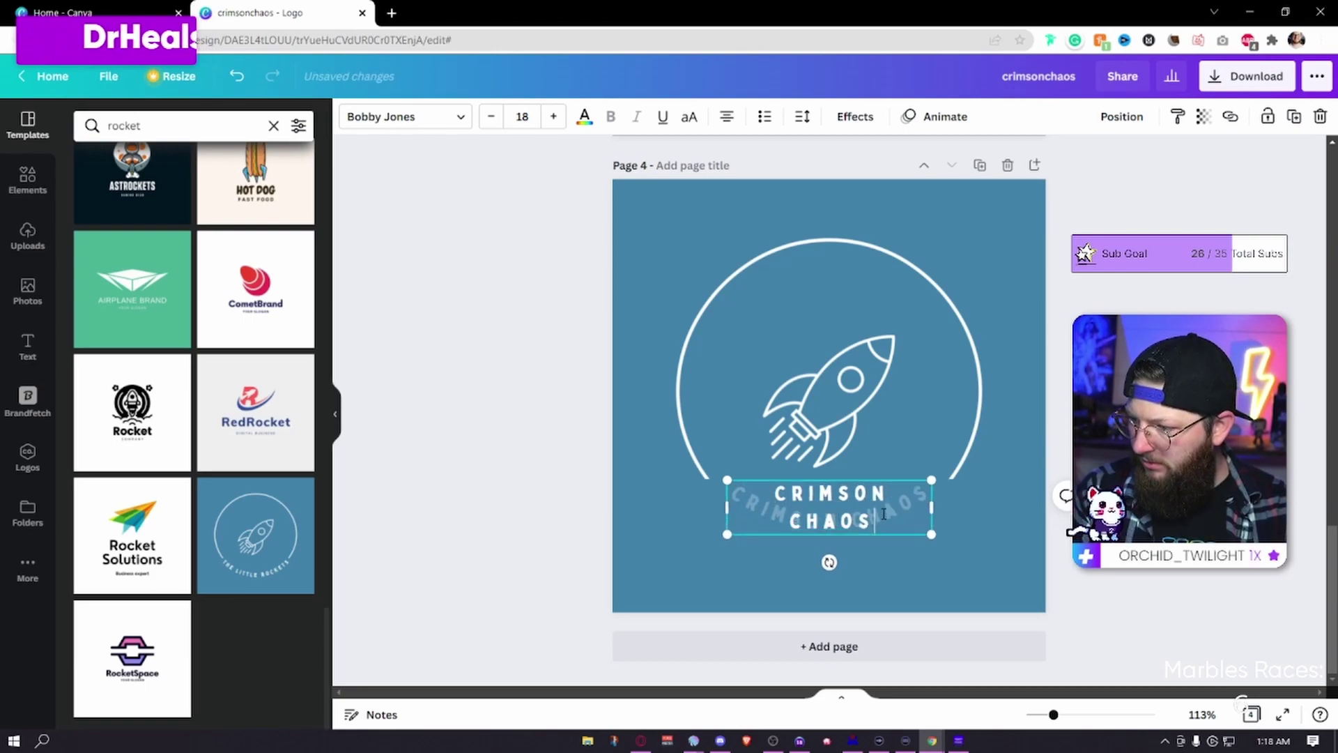
click(1017, 569)
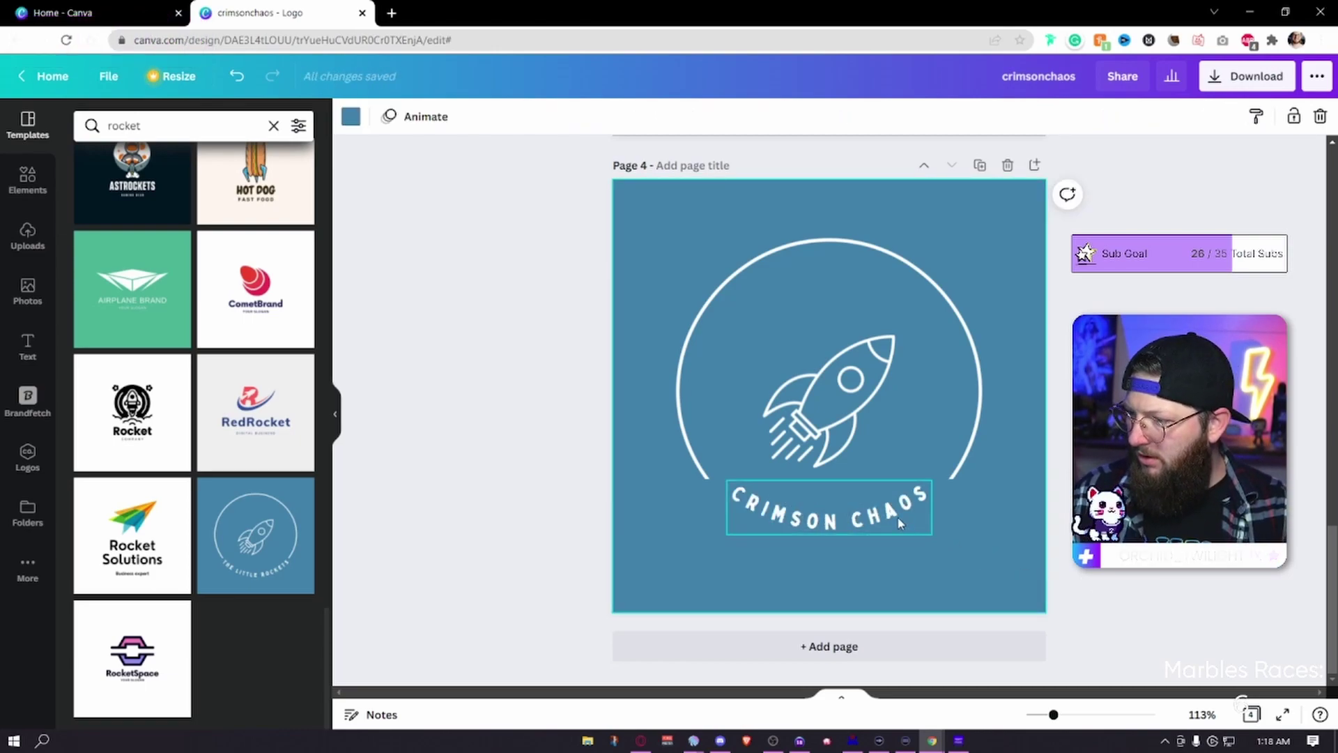
Set the curved CRIMSON CHAOS text to font size 20.
click(829, 513)
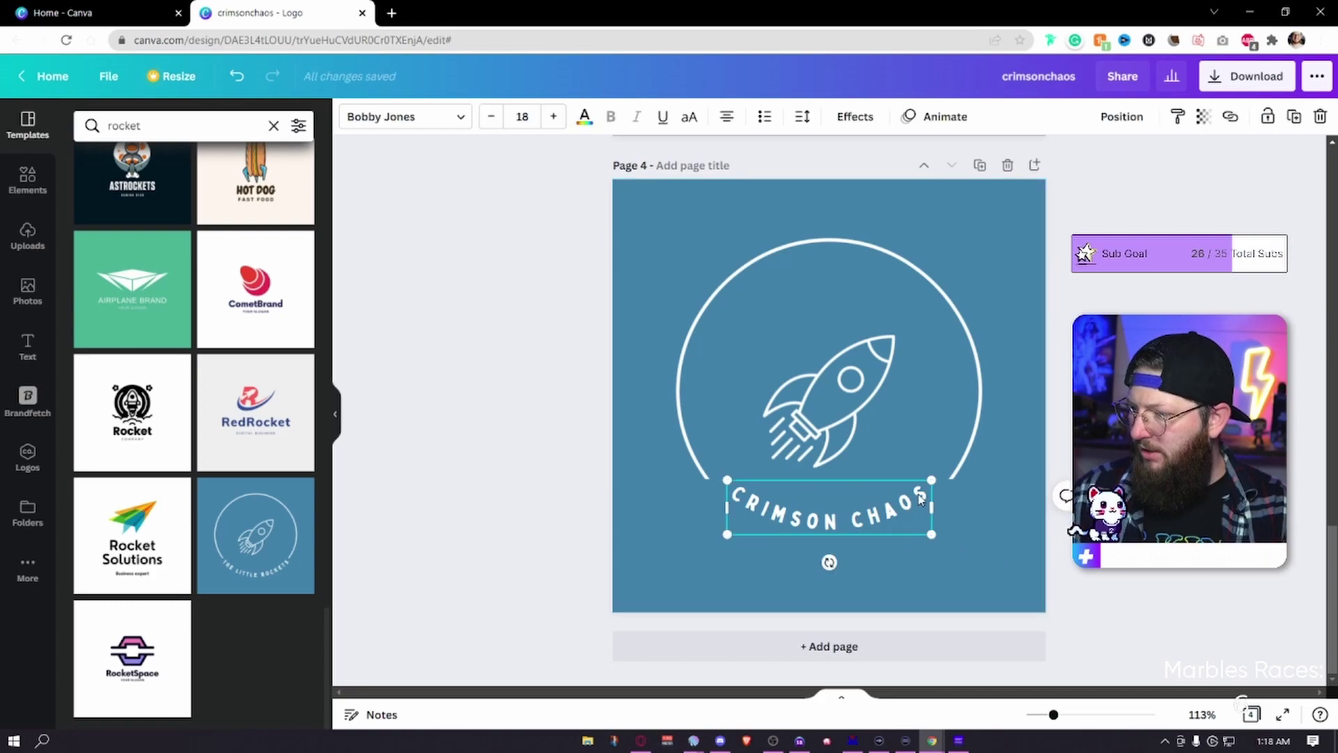
click(555, 116)
click(554, 117)
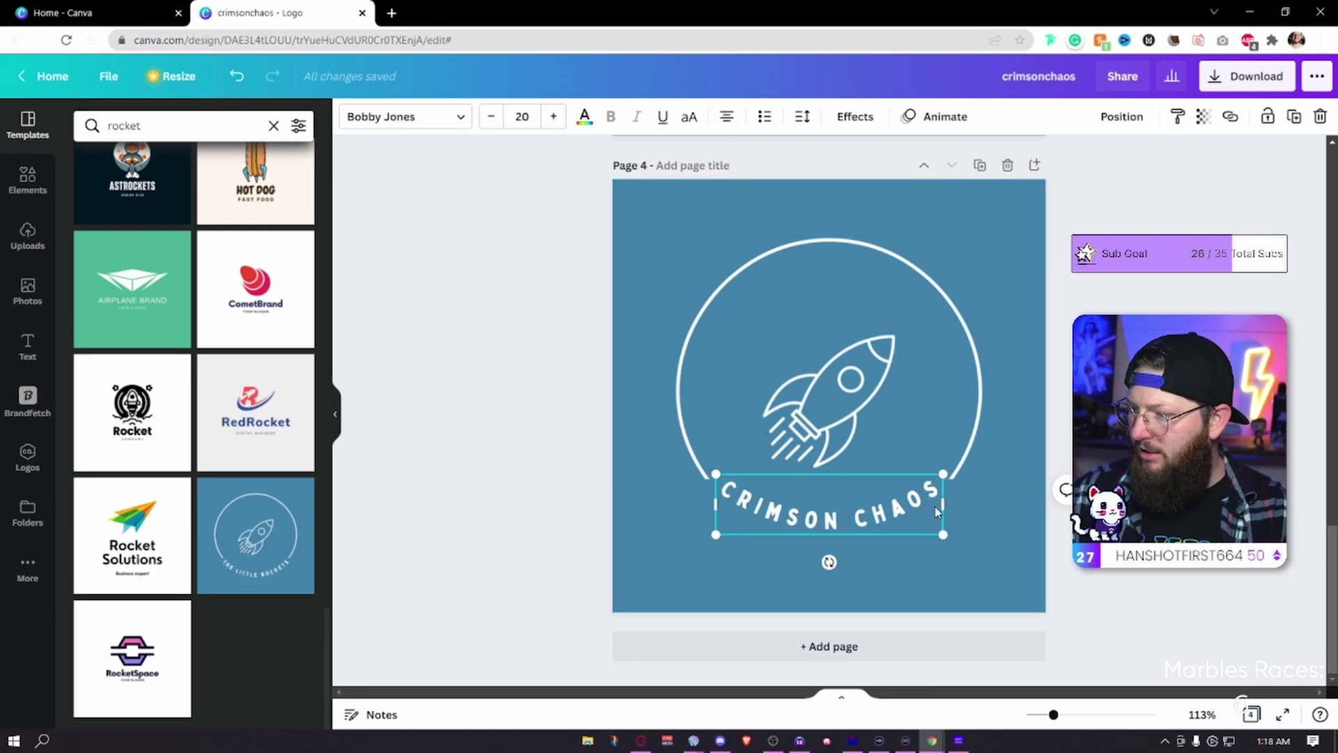
click(971, 563)
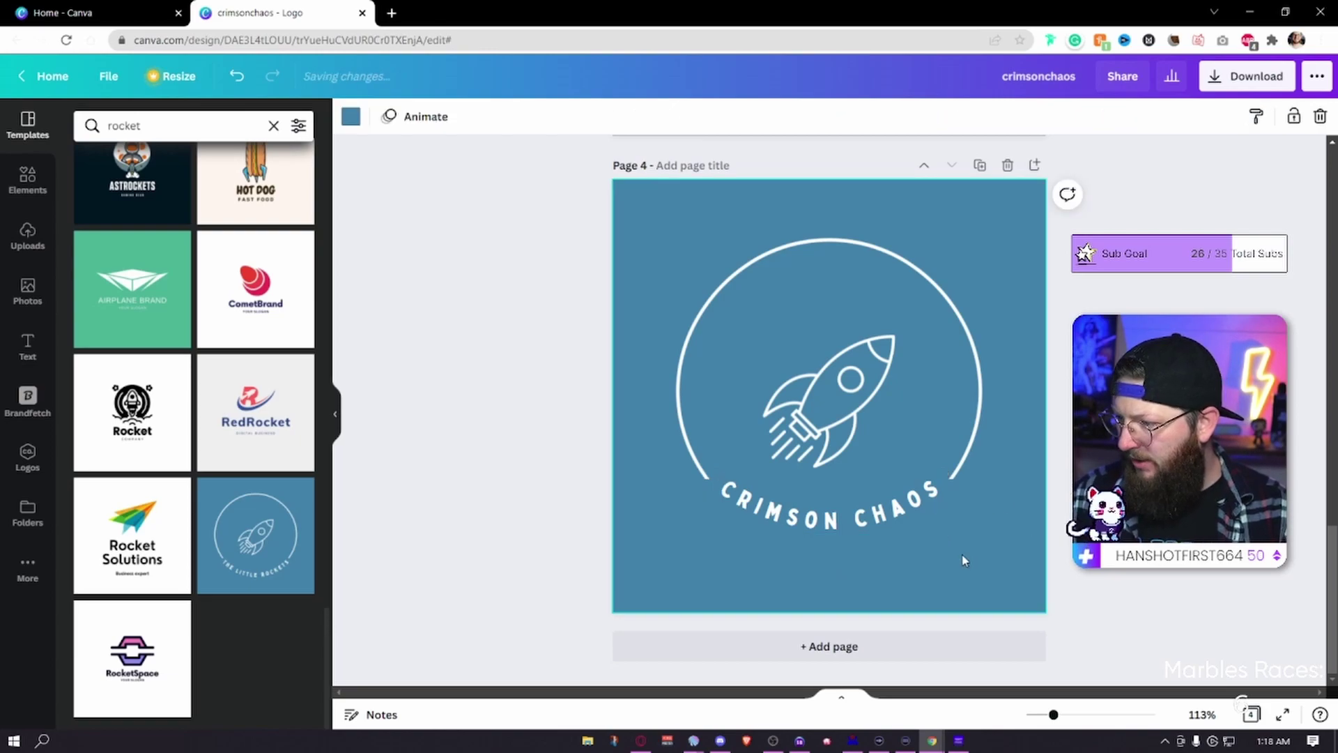
Move the curved CRIMSON CHAOS text slightly down and set its letter spacing to 371.
click(890, 493)
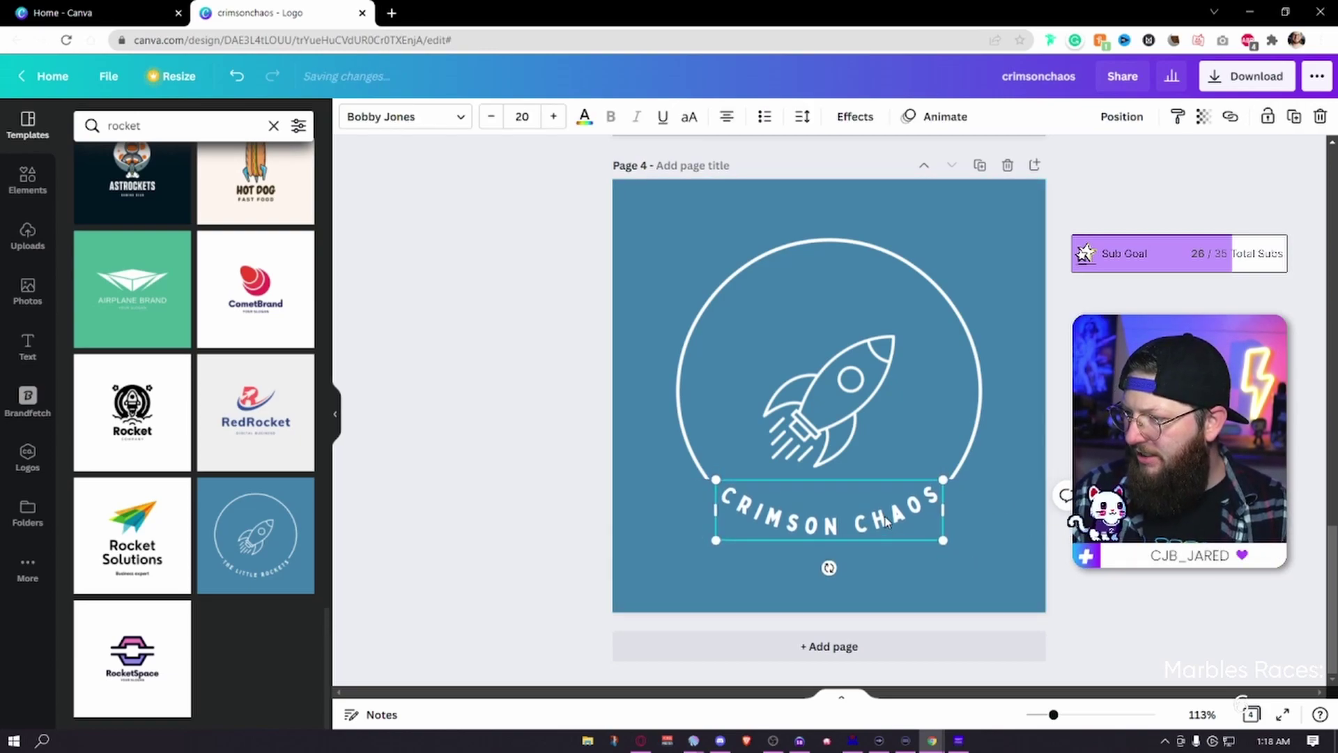
click(804, 116)
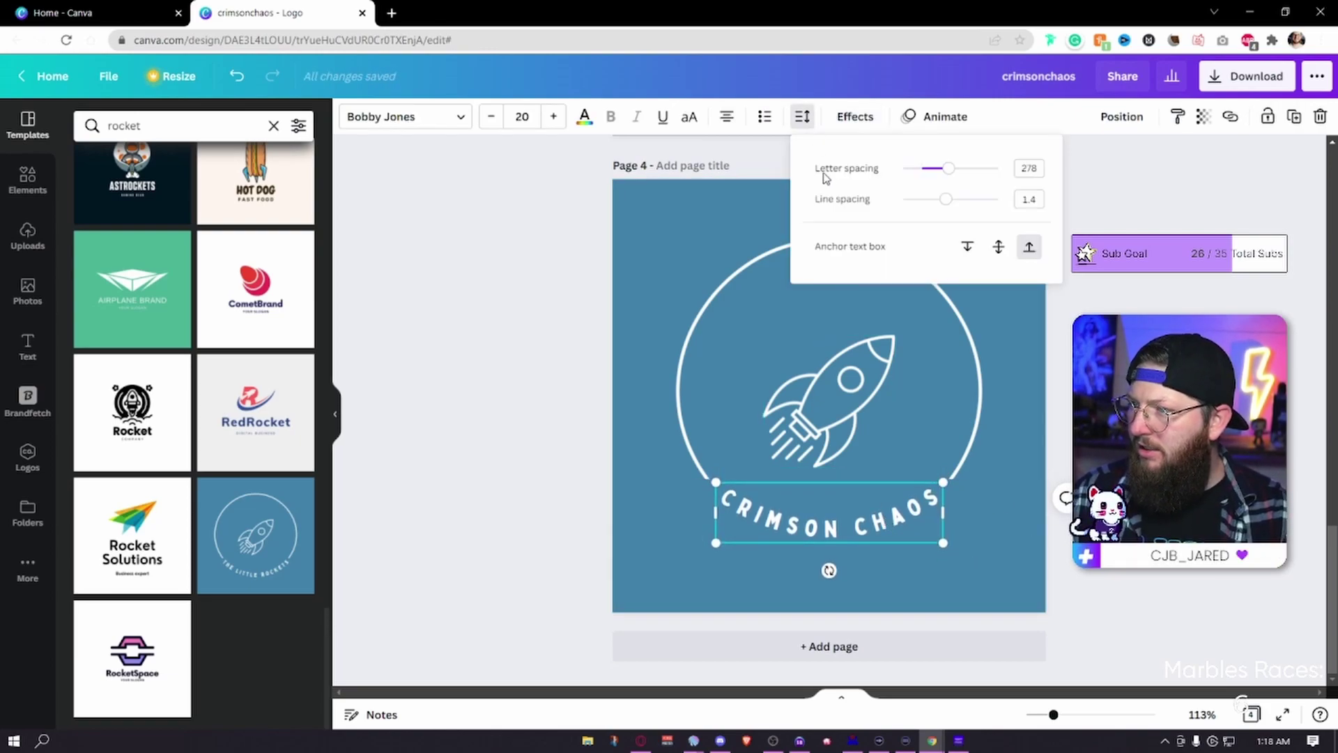
drag(949, 168, 959, 170)
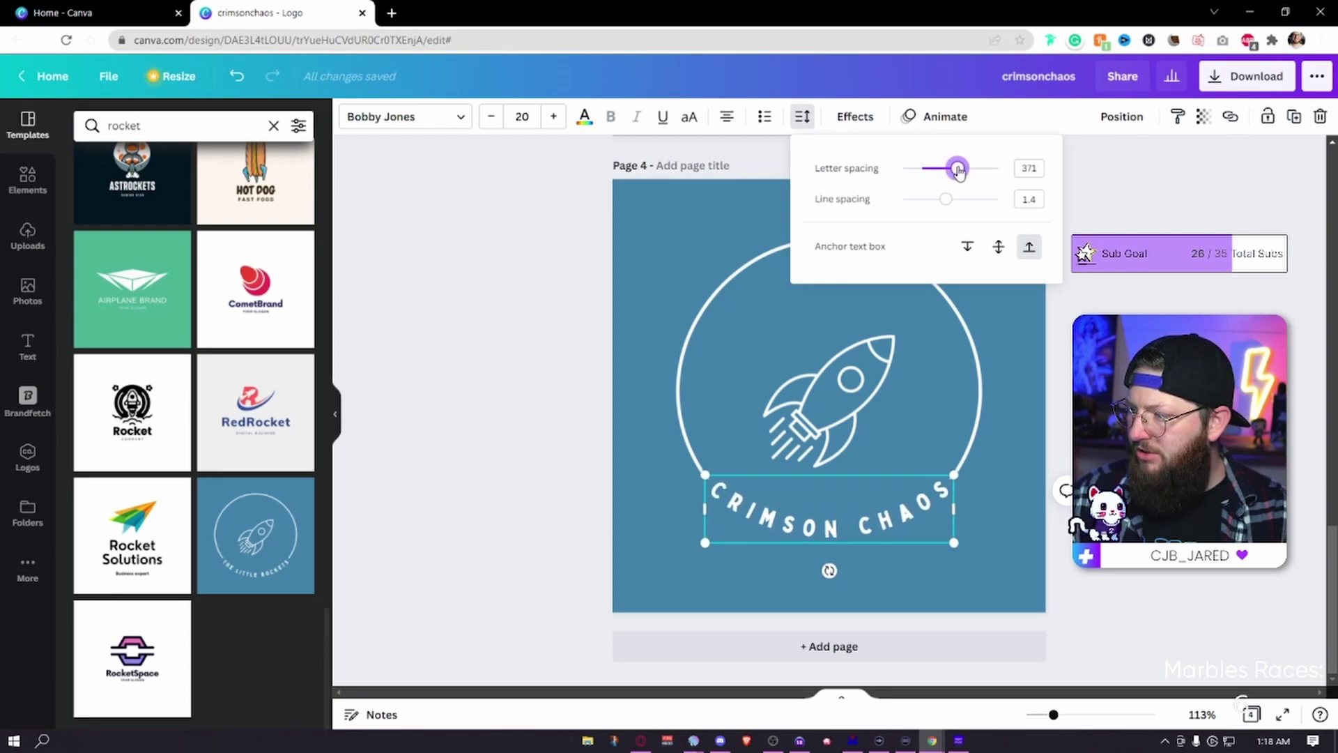
click(1009, 584)
click(1009, 584)
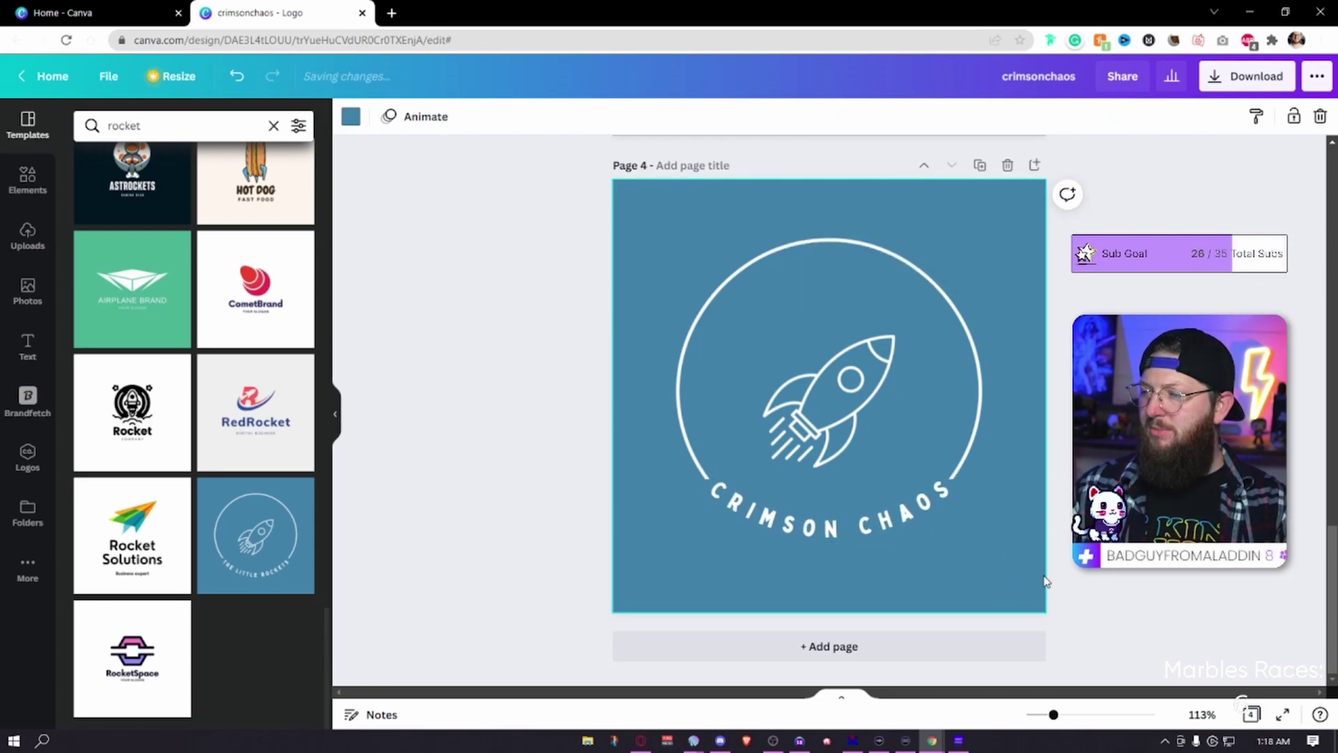
Change the page 4 background behind the line-art rocket to a custom deep crimson red.
click(350, 117)
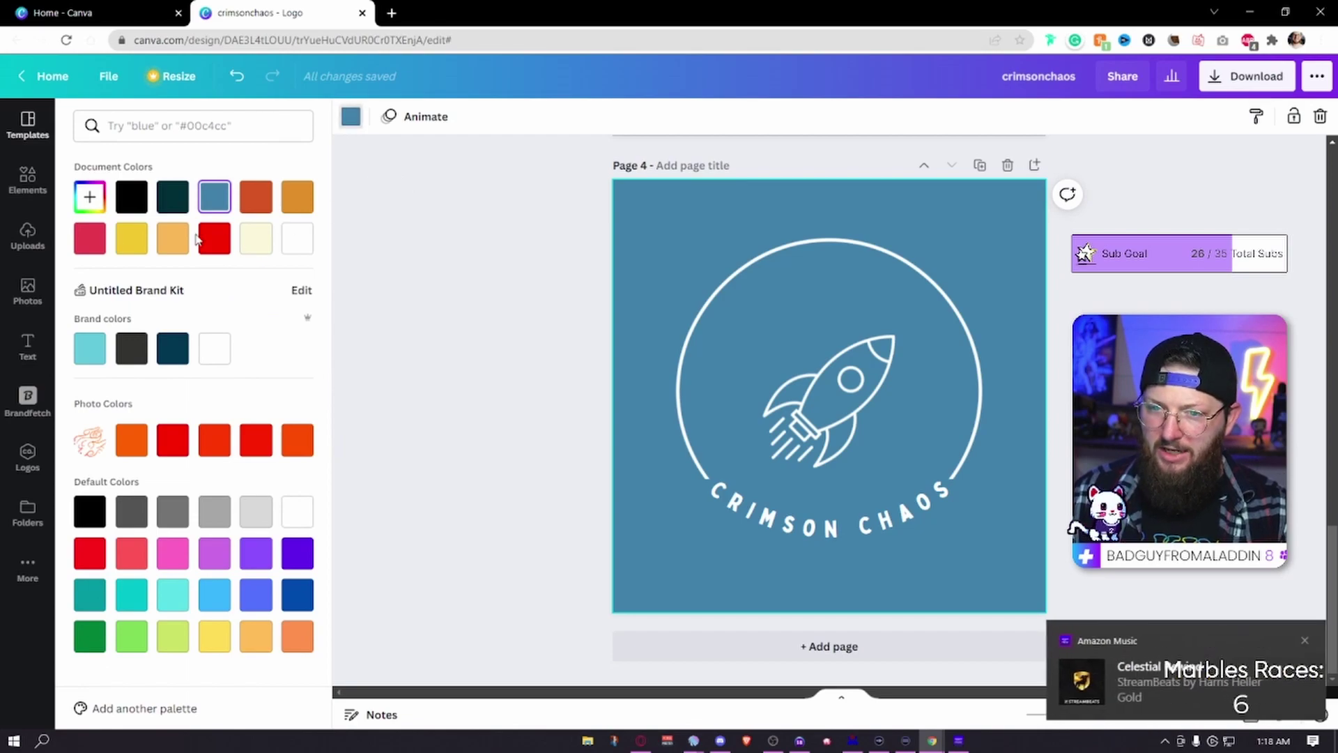
click(89, 237)
click(91, 198)
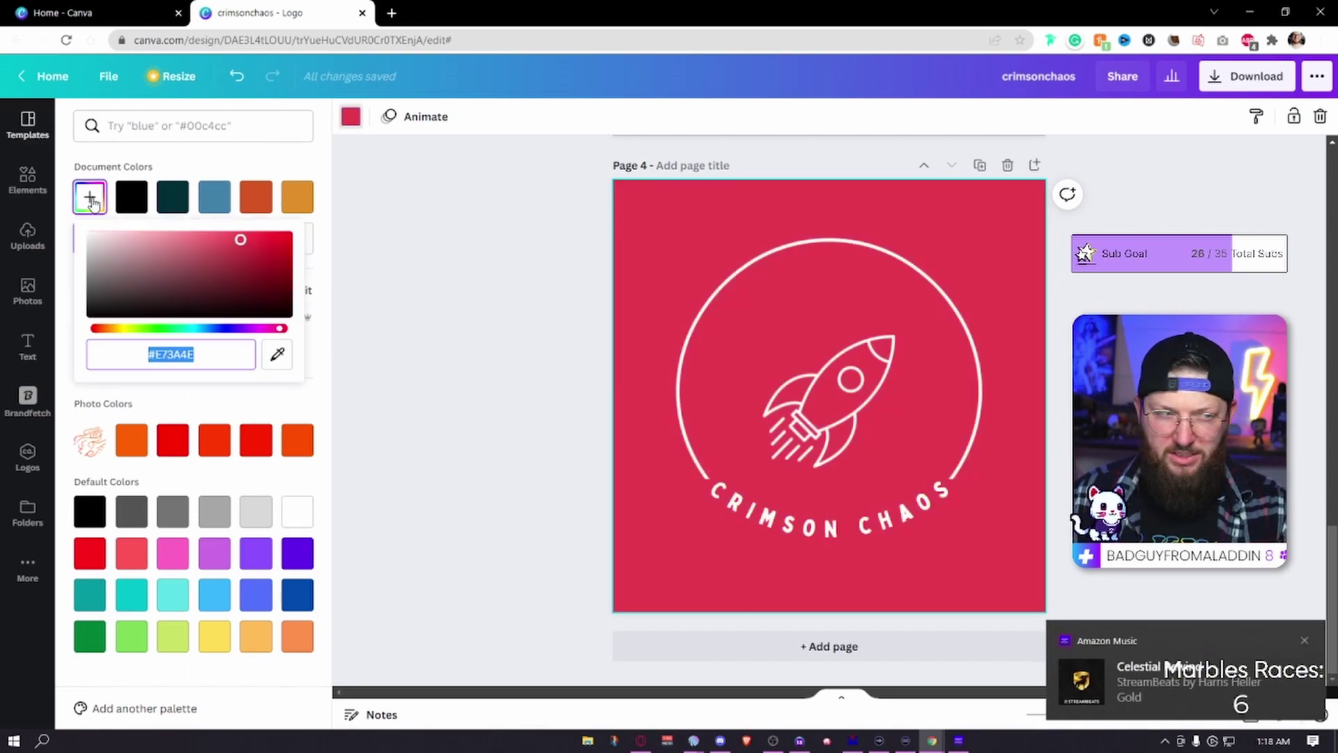
mouse_move(272, 250)
mouse_down()
mouse_move(311, 276)
mouse_move(286, 254)
mouse_move(244, 250)
mouse_move(278, 251)
mouse_up()
click(372, 289)
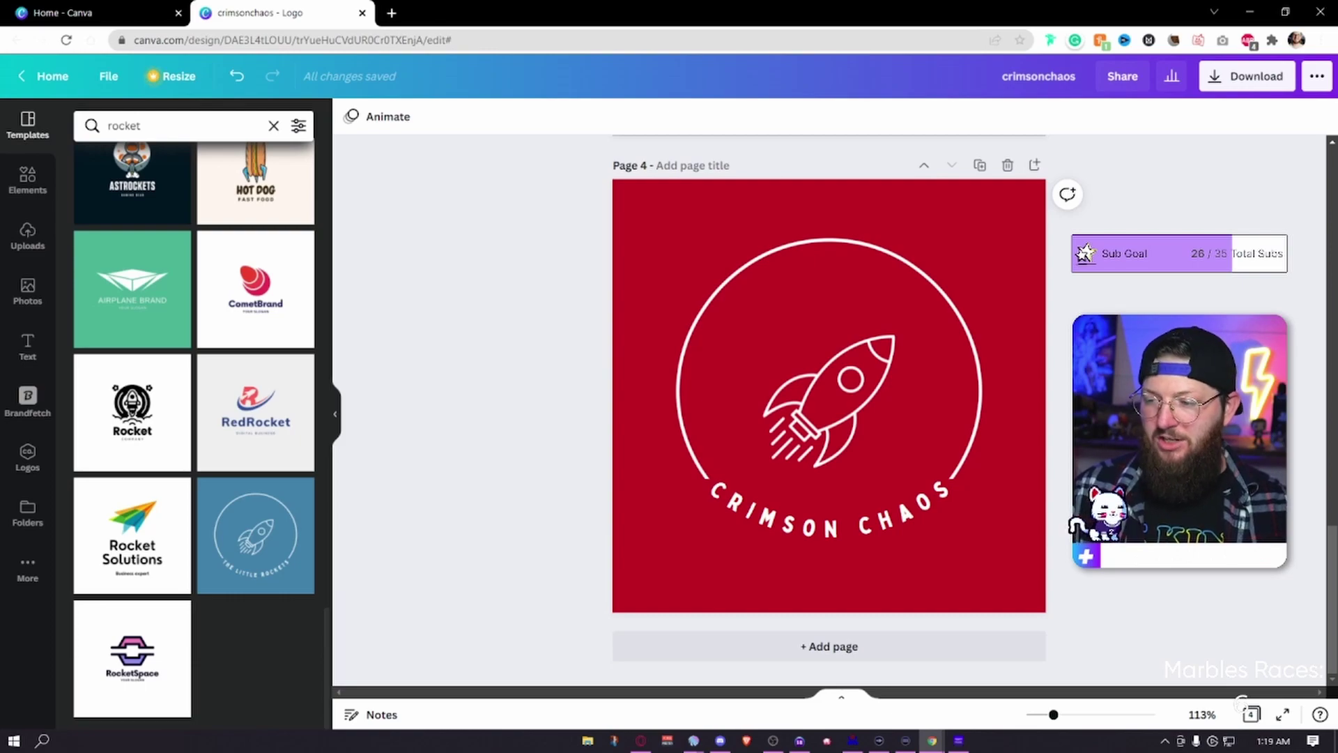
drag(458, 211, 997, 481)
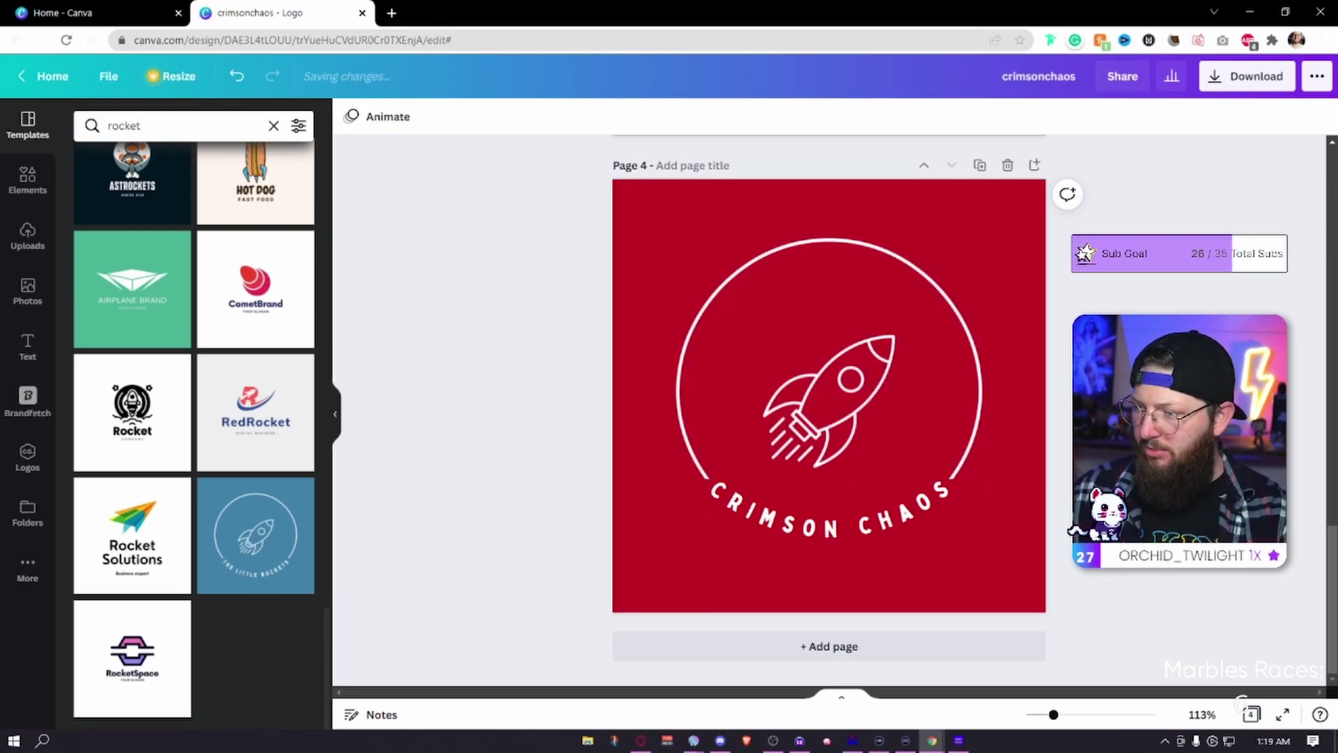
click(897, 496)
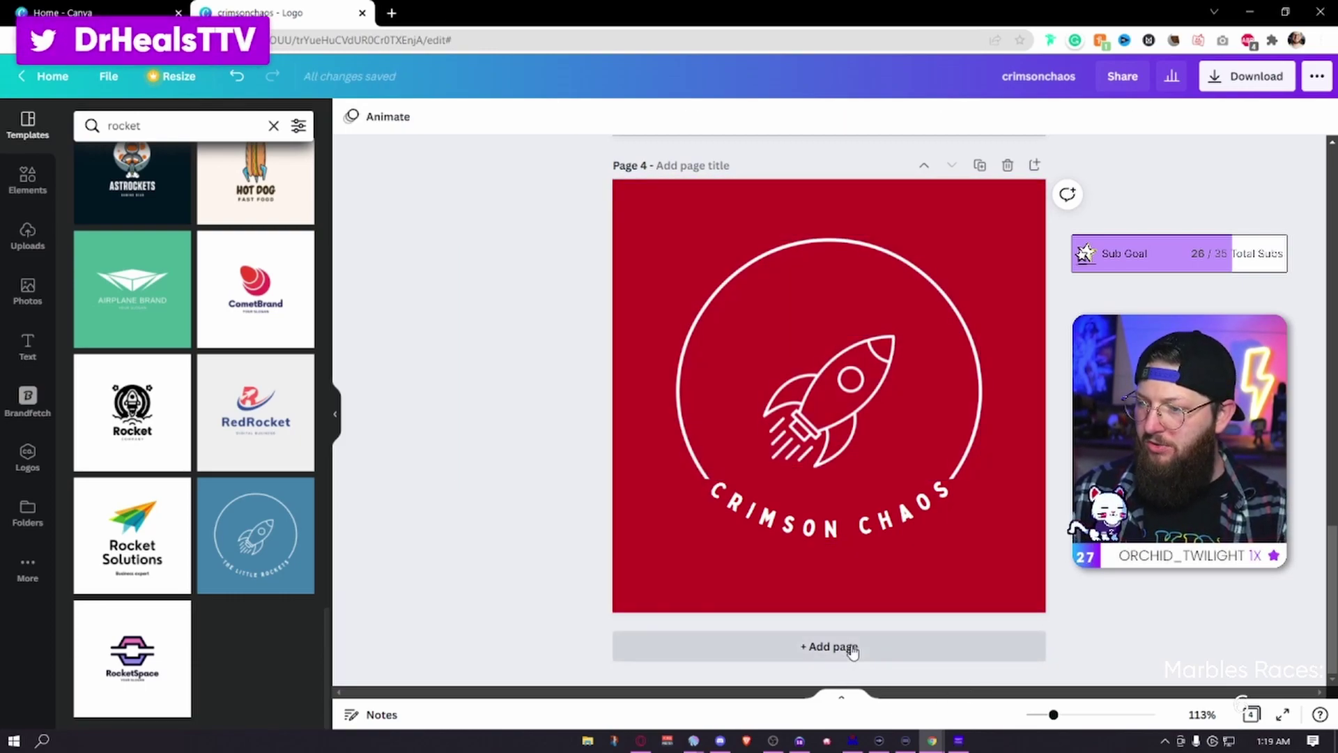
Add a fifth page to the design and search the templates for gamer.
click(854, 650)
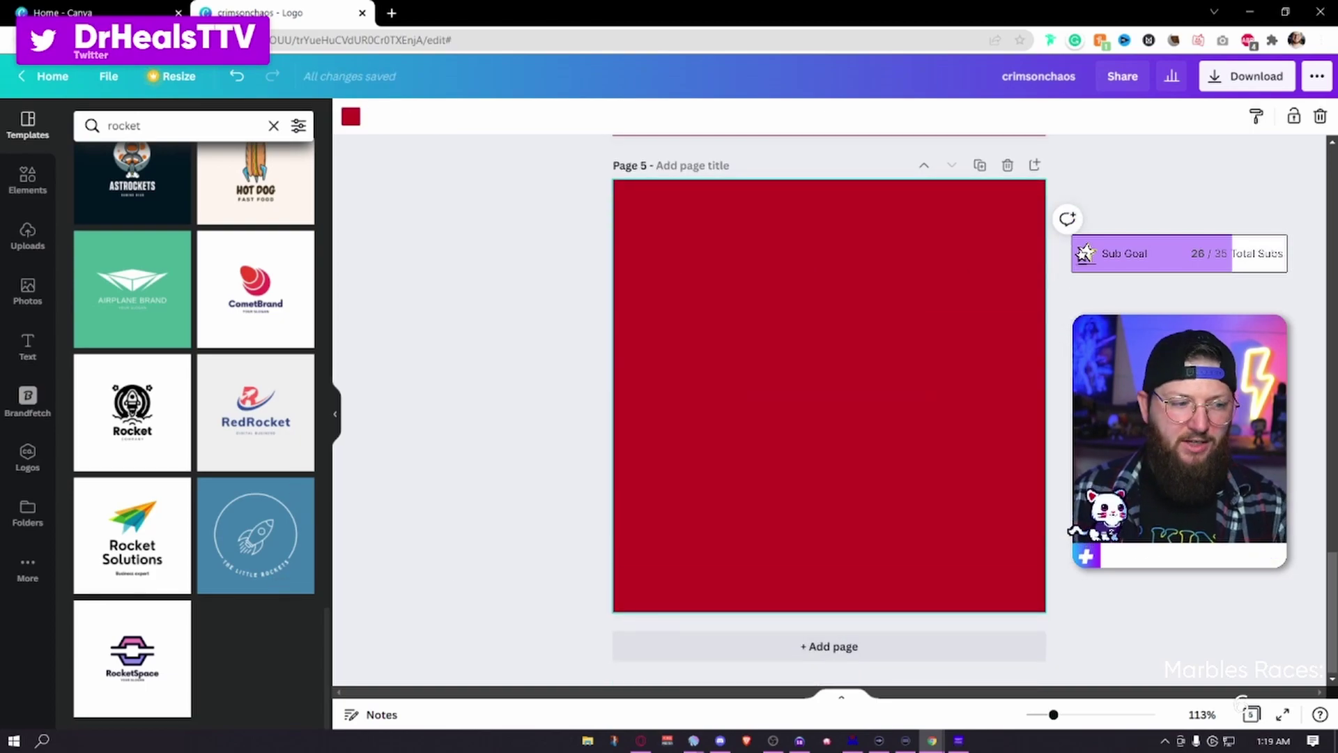
double_click(187, 117)
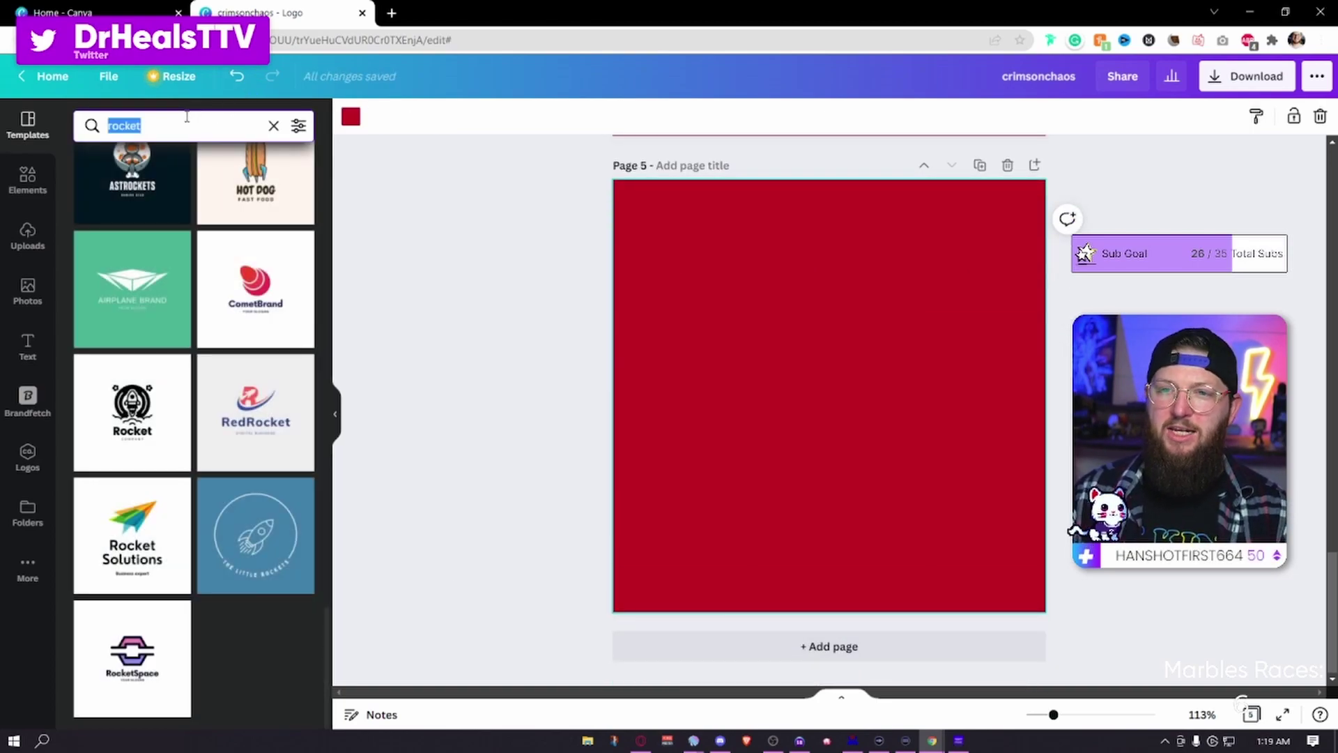
text(gamer)
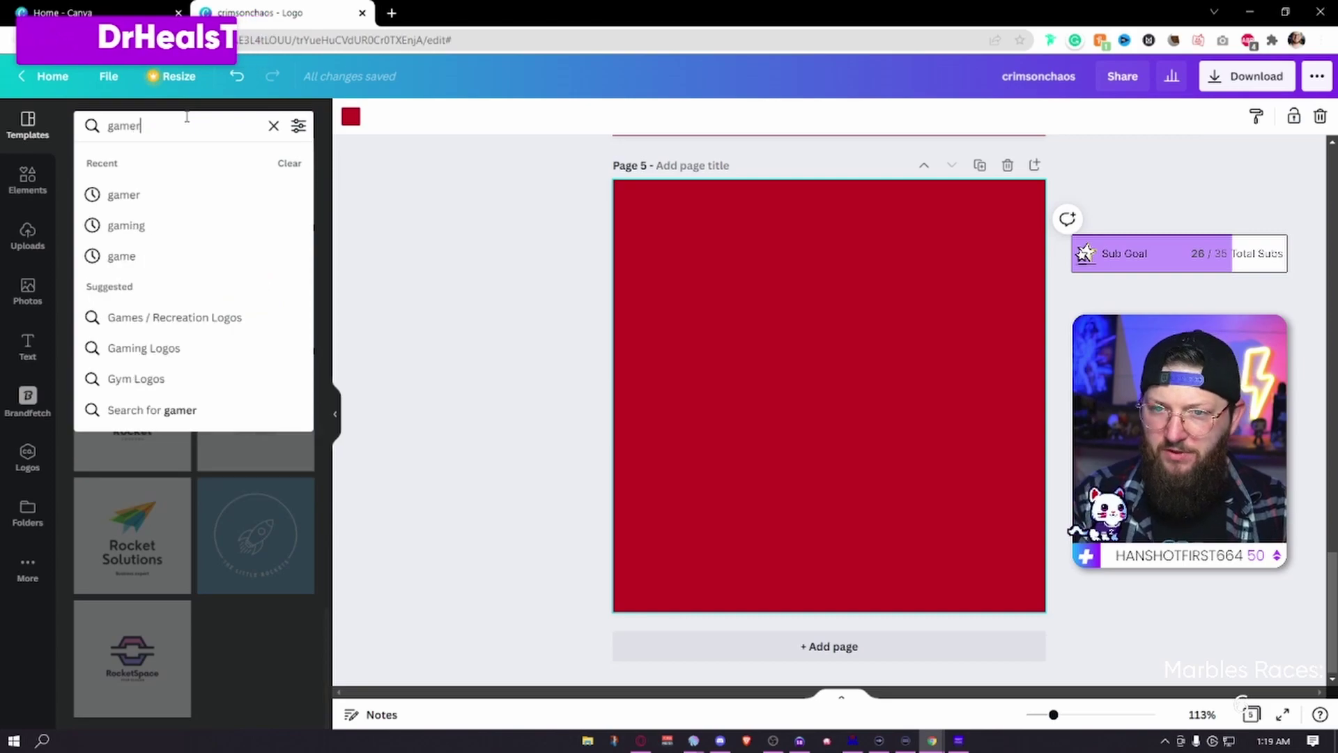
key(Return)
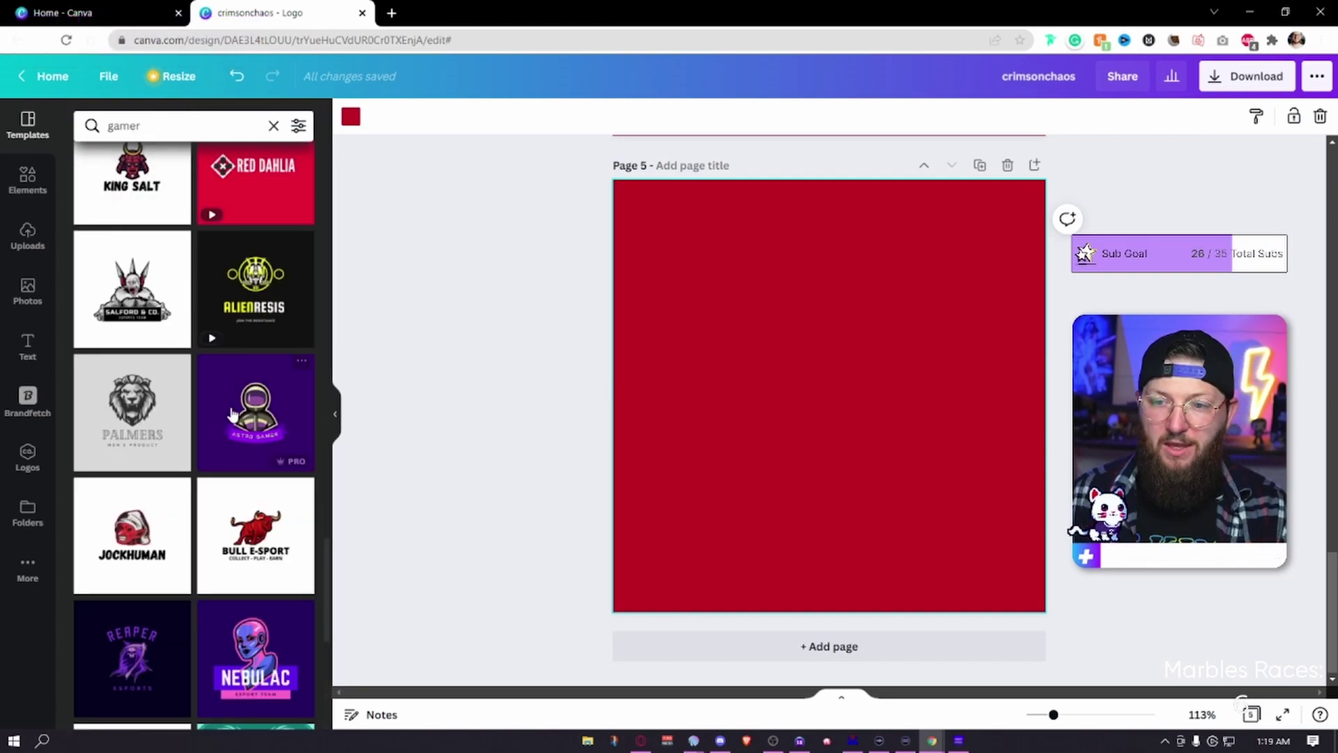
Find the CatGamer esport team design among the gamer templates and apply it to page 5.
scroll(241, 411, up, 10)
drag(328, 380, 335, 174)
scroll(246, 408, down, 3)
scroll(244, 414, down, 1)
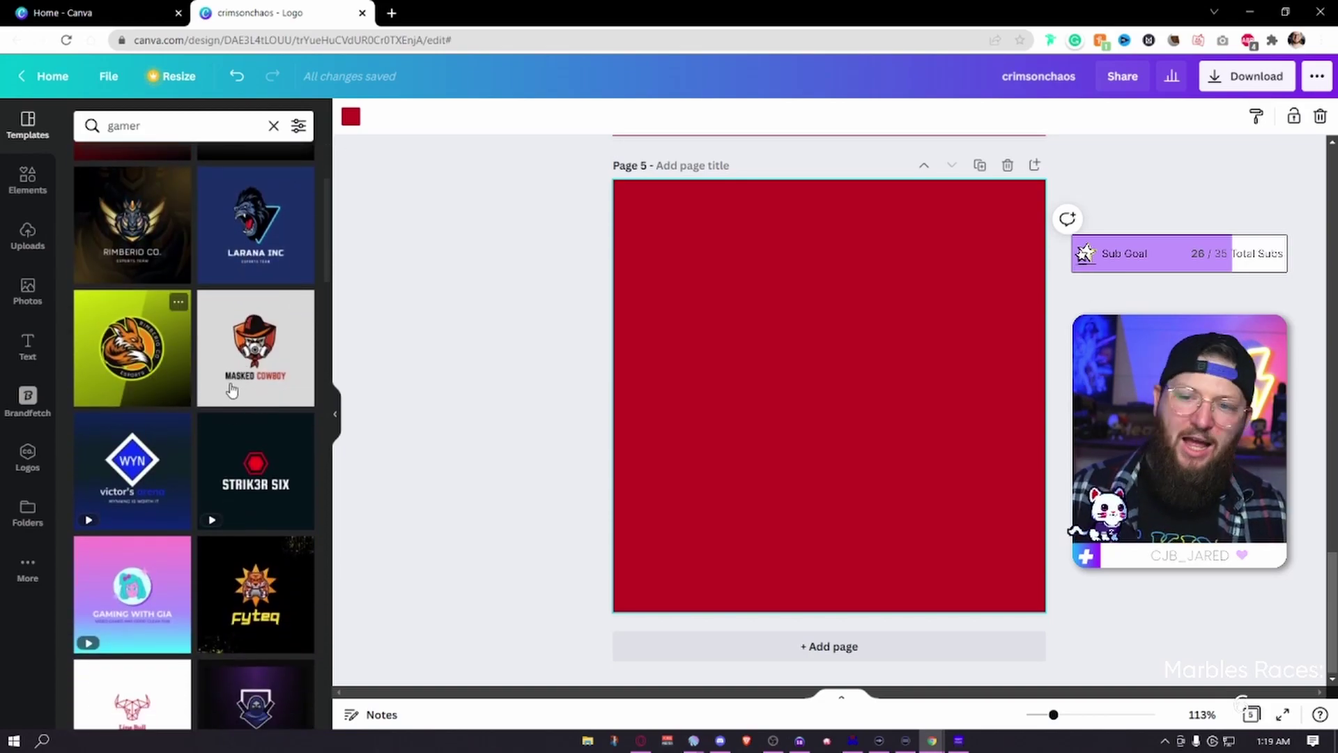
scroll(217, 386, down, 4)
scroll(278, 432, down, 3)
click(134, 311)
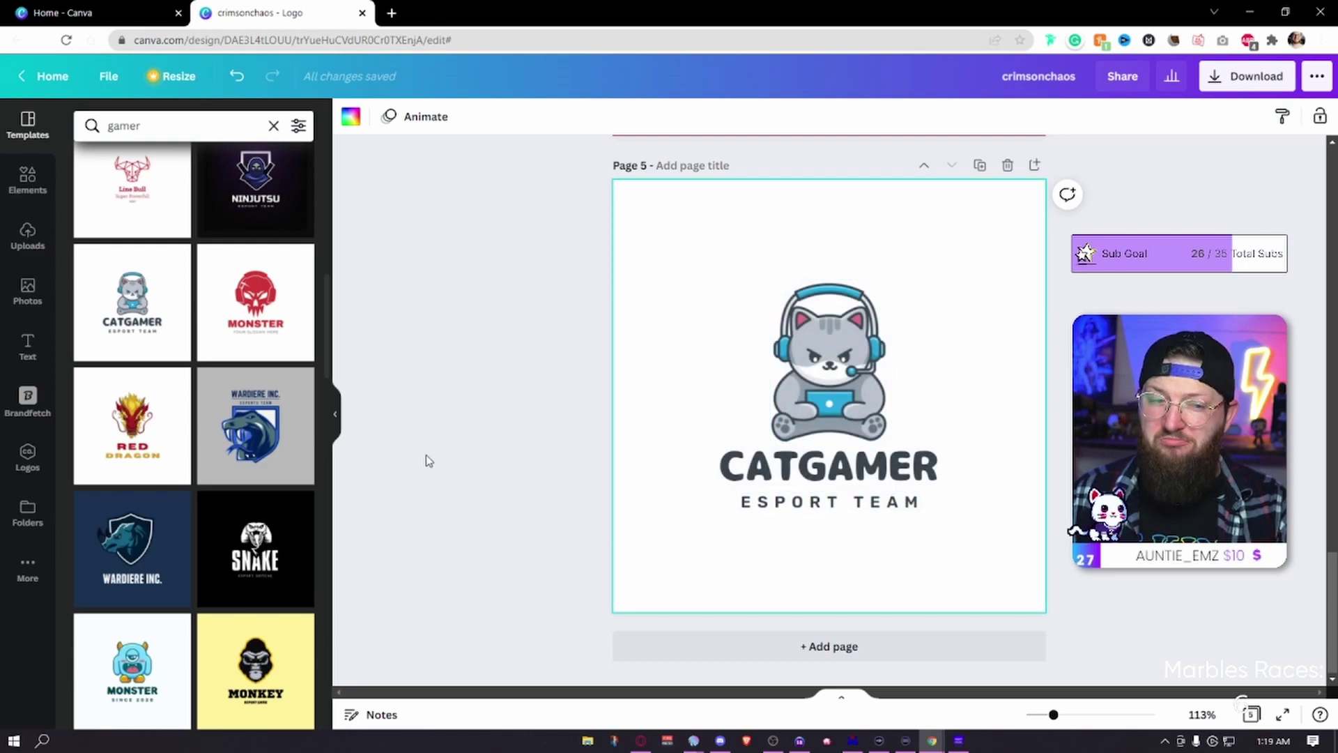
Find the blue Warewolf design with the wolf and moon further down the gamer templates and apply it to page 5.
scroll(223, 446, down, 3)
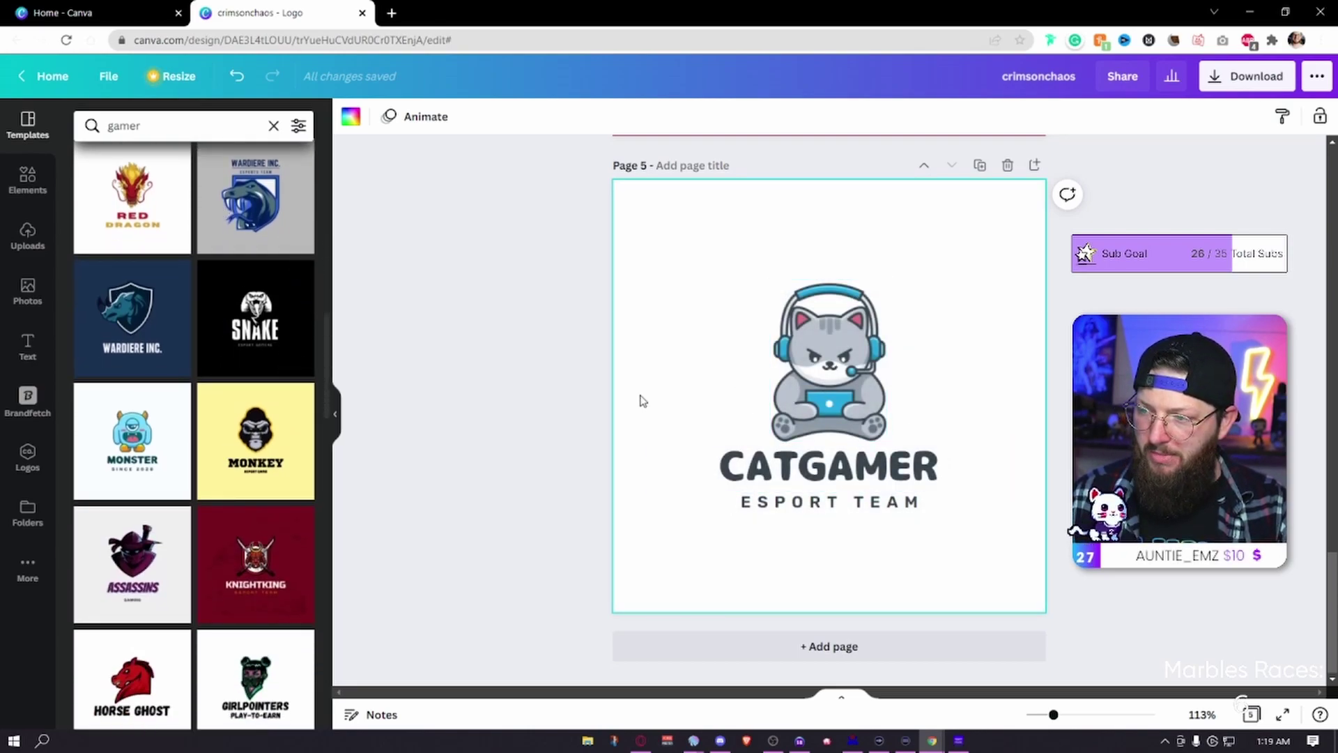
scroll(164, 470, down, 8)
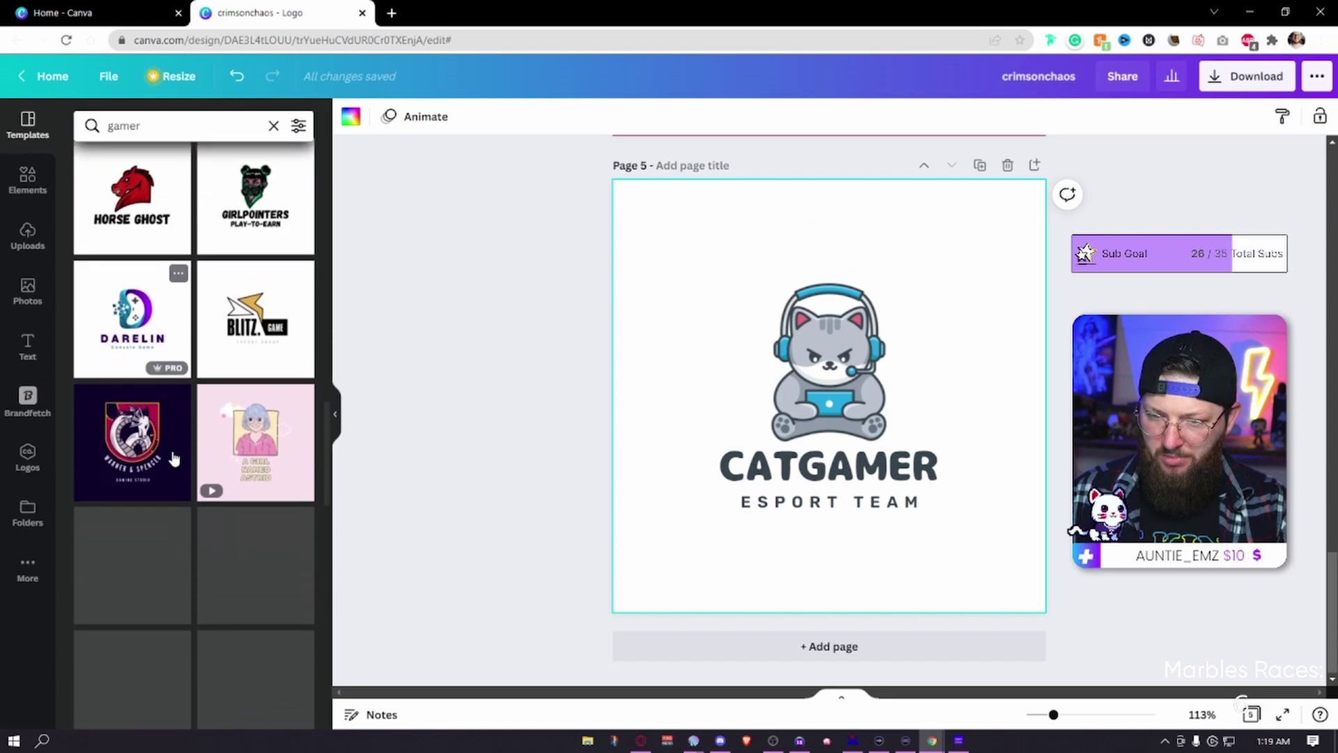
scroll(174, 443, down, 2)
scroll(261, 270, up, 3)
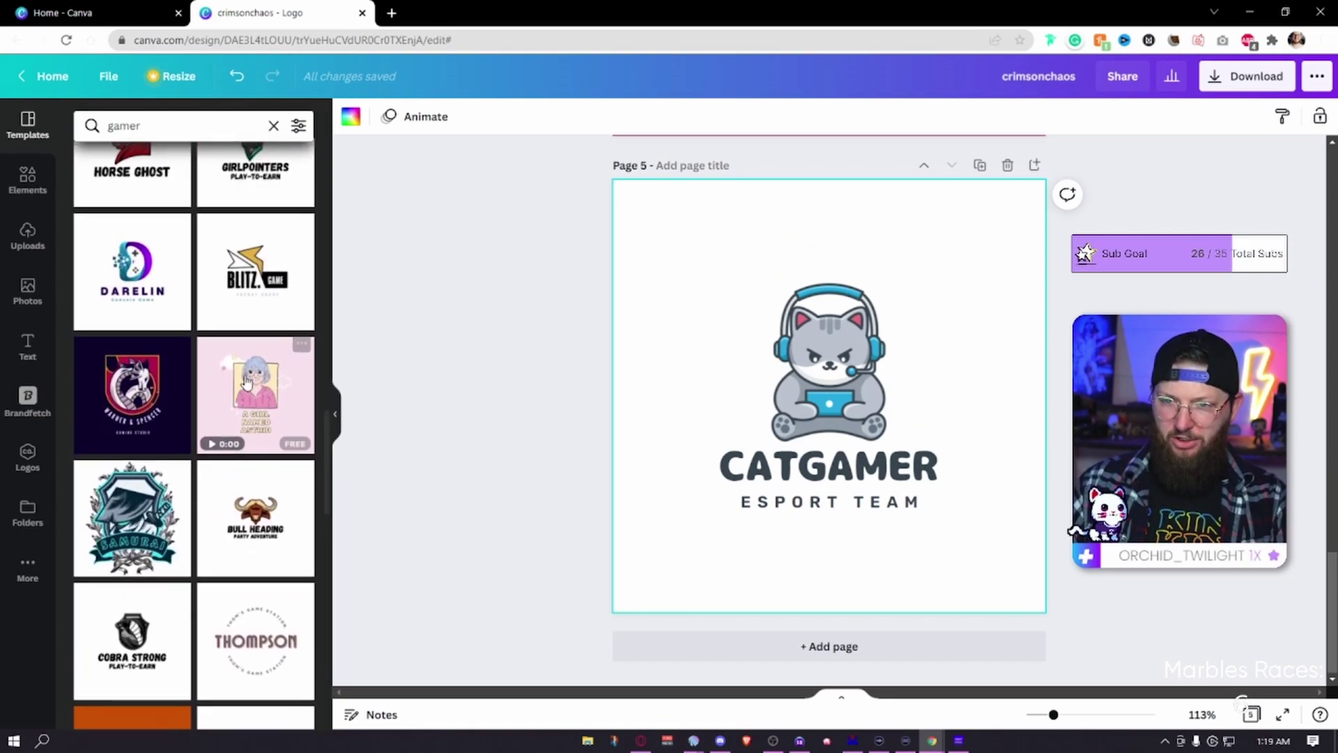
scroll(250, 312, down, 5)
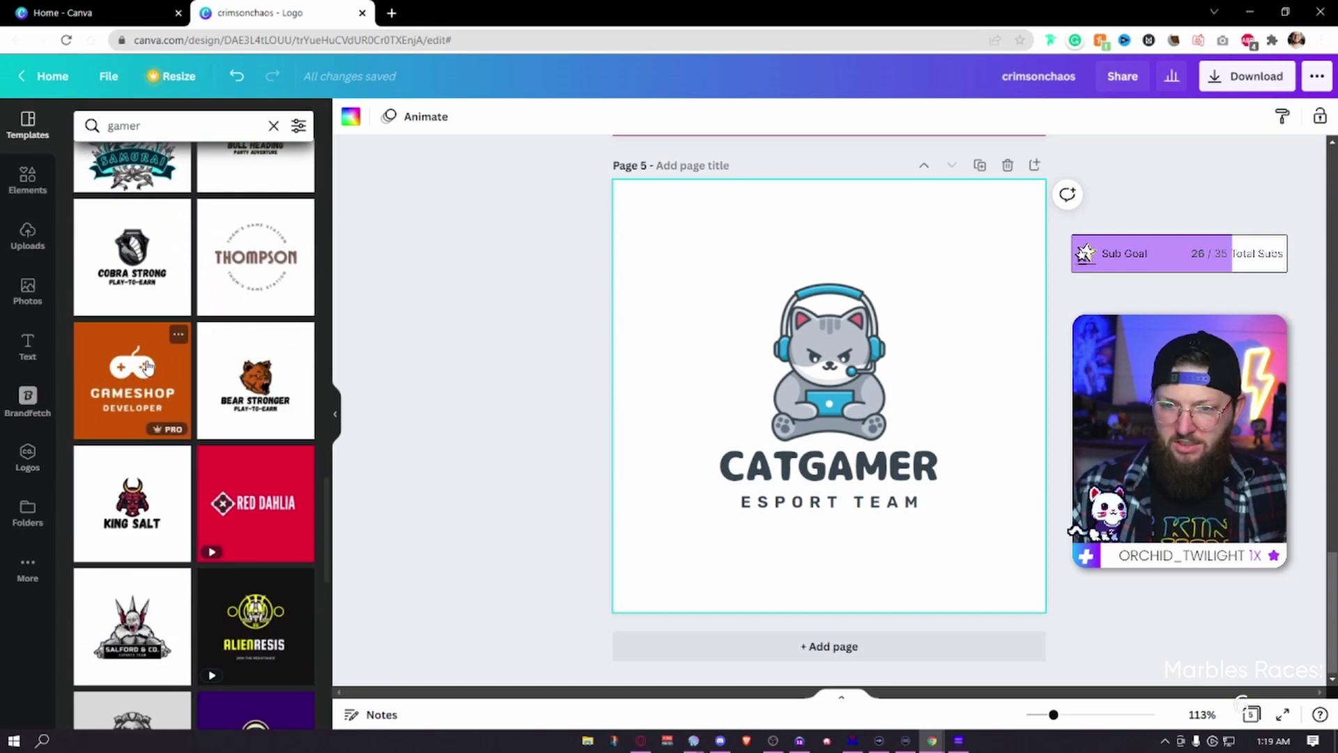
scroll(122, 389, down, 5)
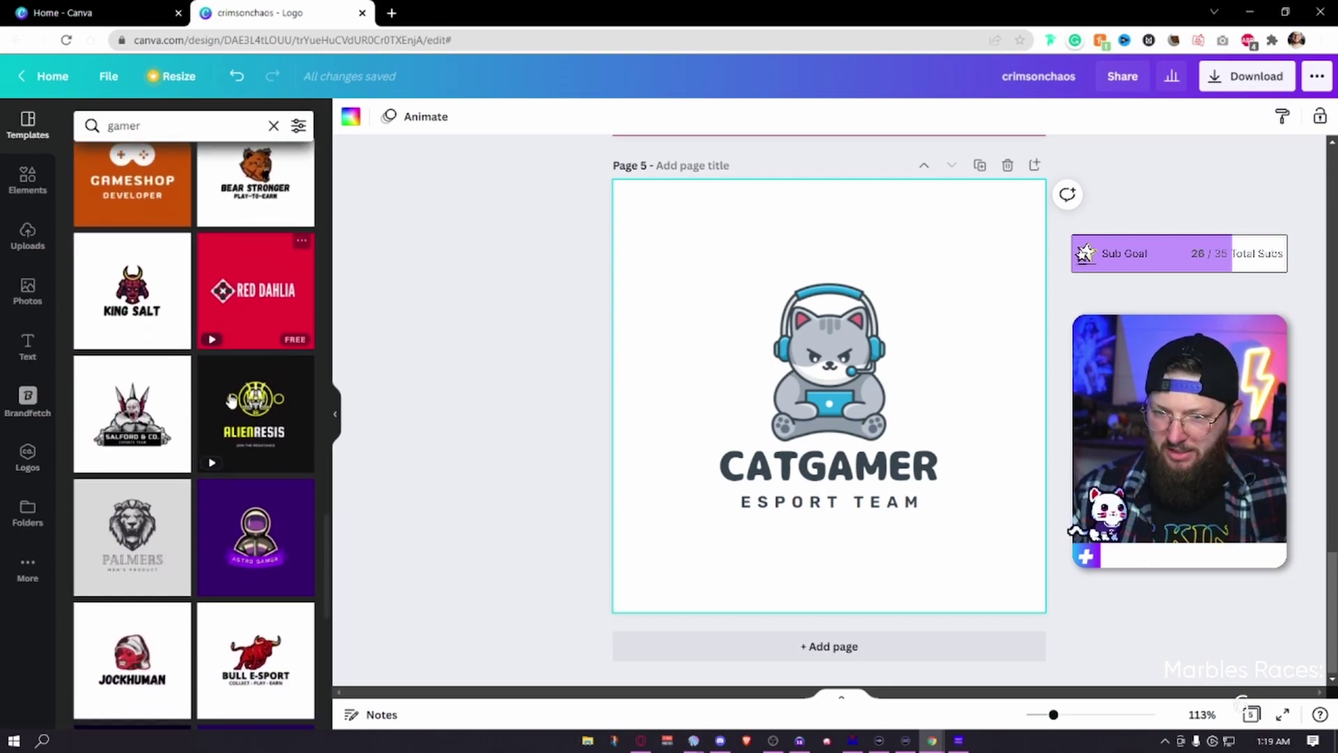
scroll(265, 411, down, 8)
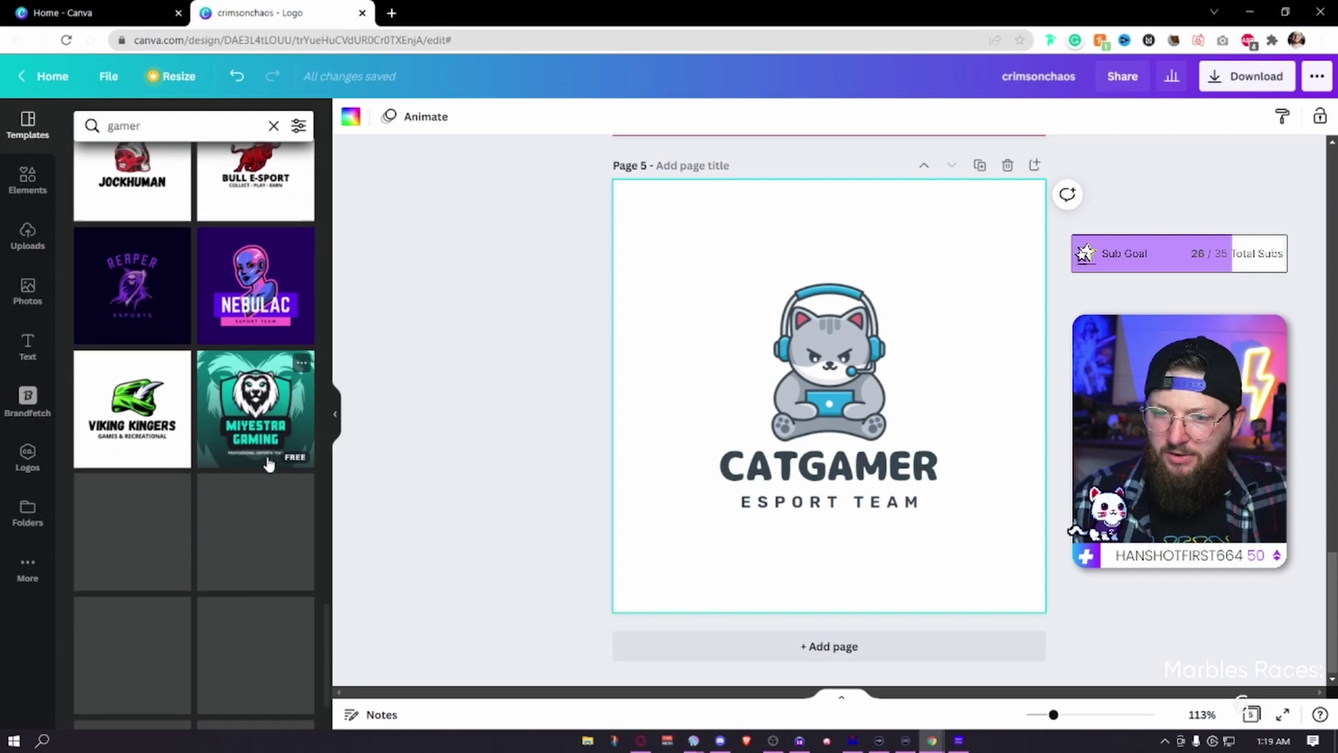
scroll(272, 453, down, 3)
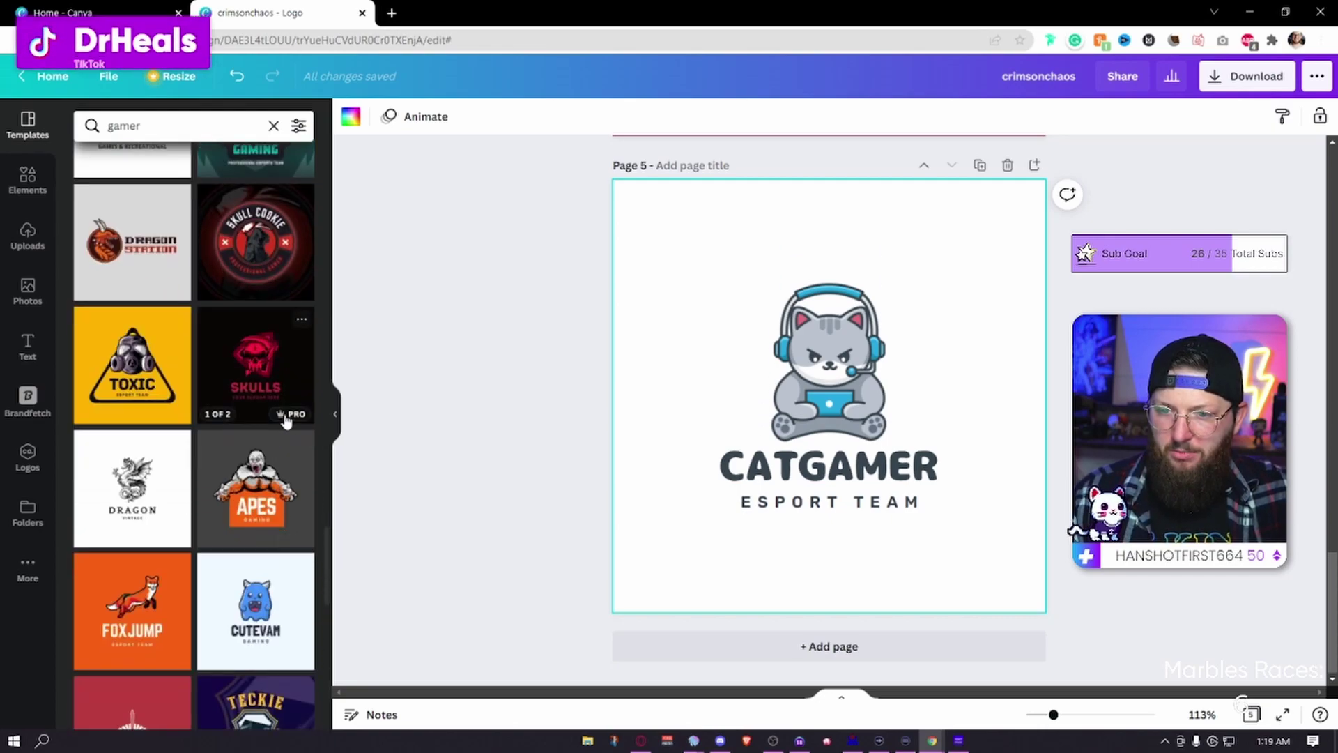
scroll(194, 516, down, 6)
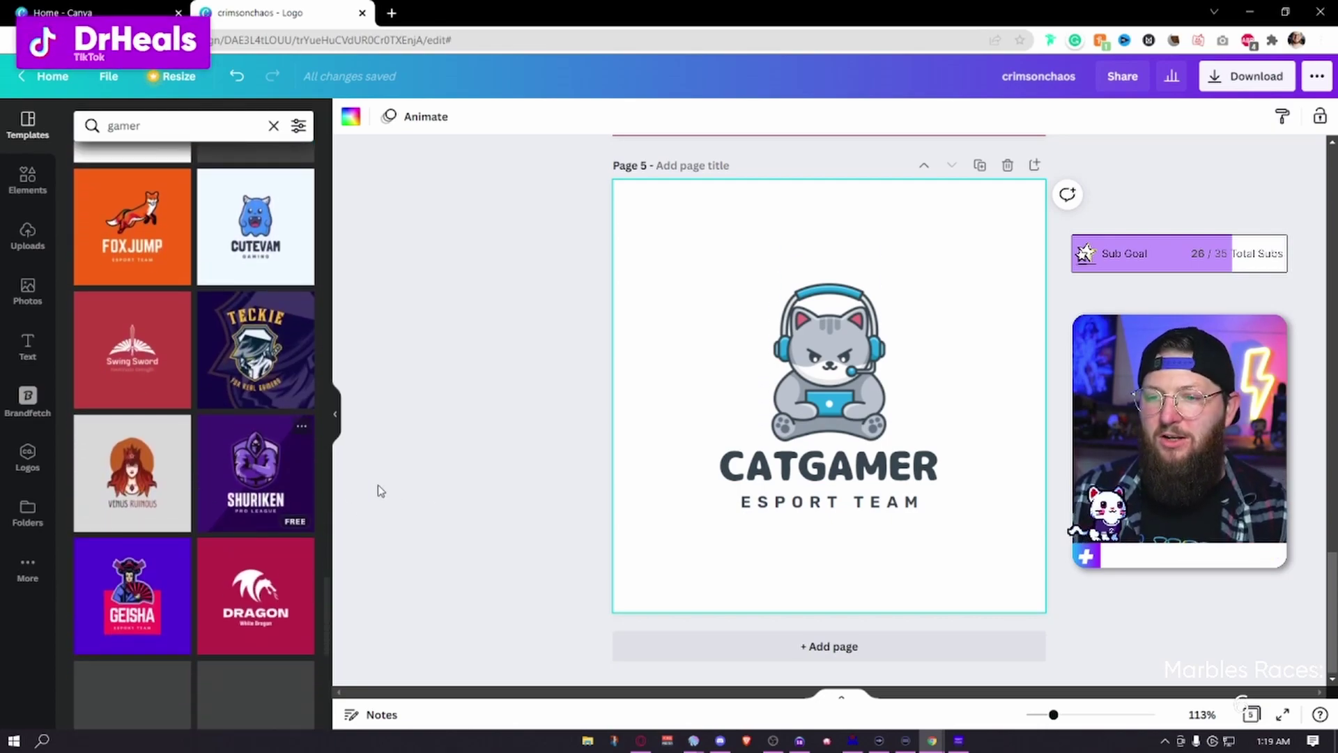
scroll(300, 474, down, 1)
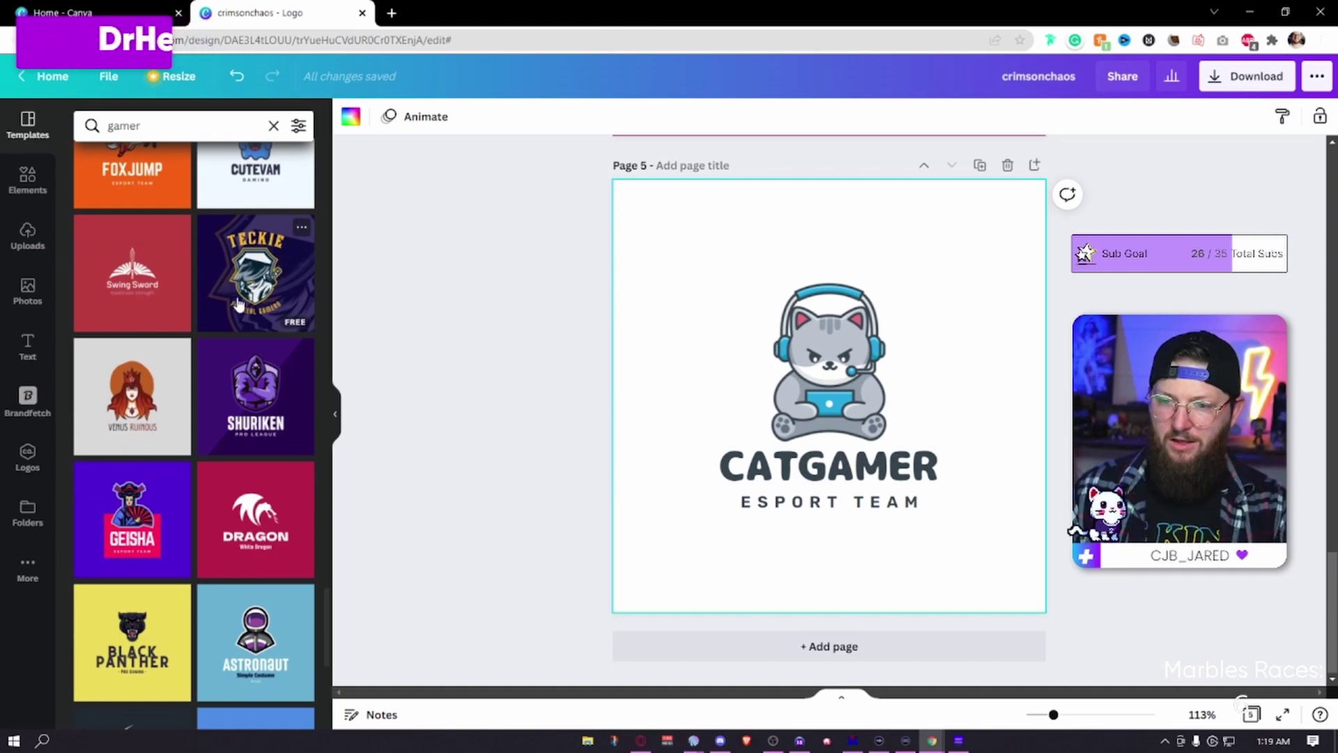
scroll(288, 500, down, 4)
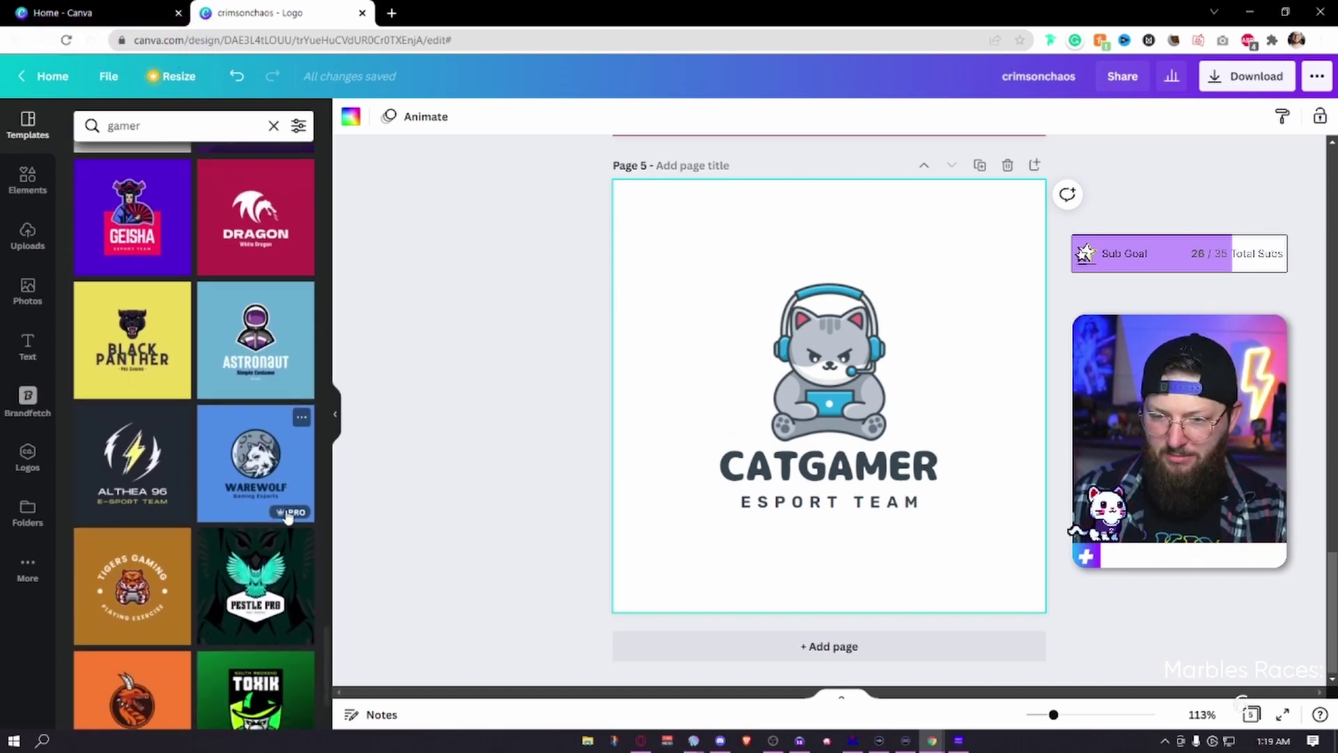
click(258, 394)
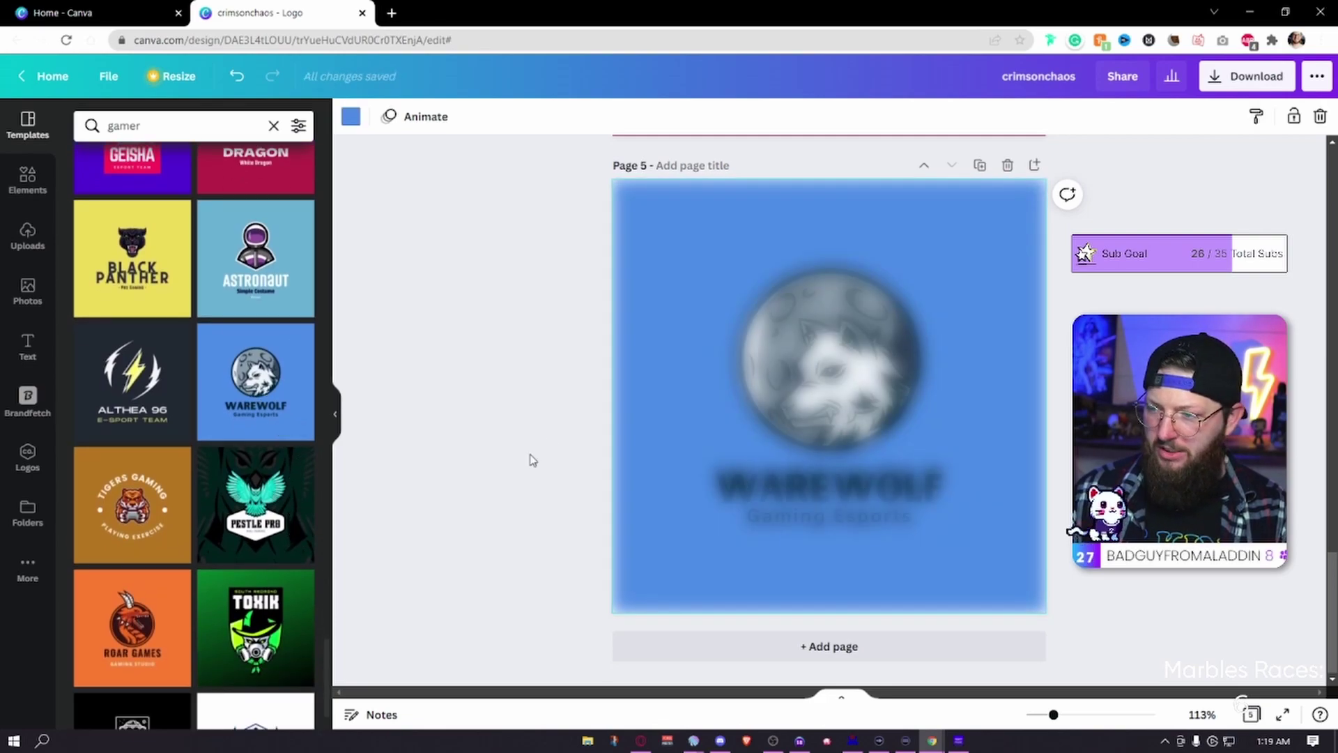
Replace the WAREWOLF title with CRIMSONCHAOS and delete the Gaming Esports tagline beneath it.
double_click(861, 486)
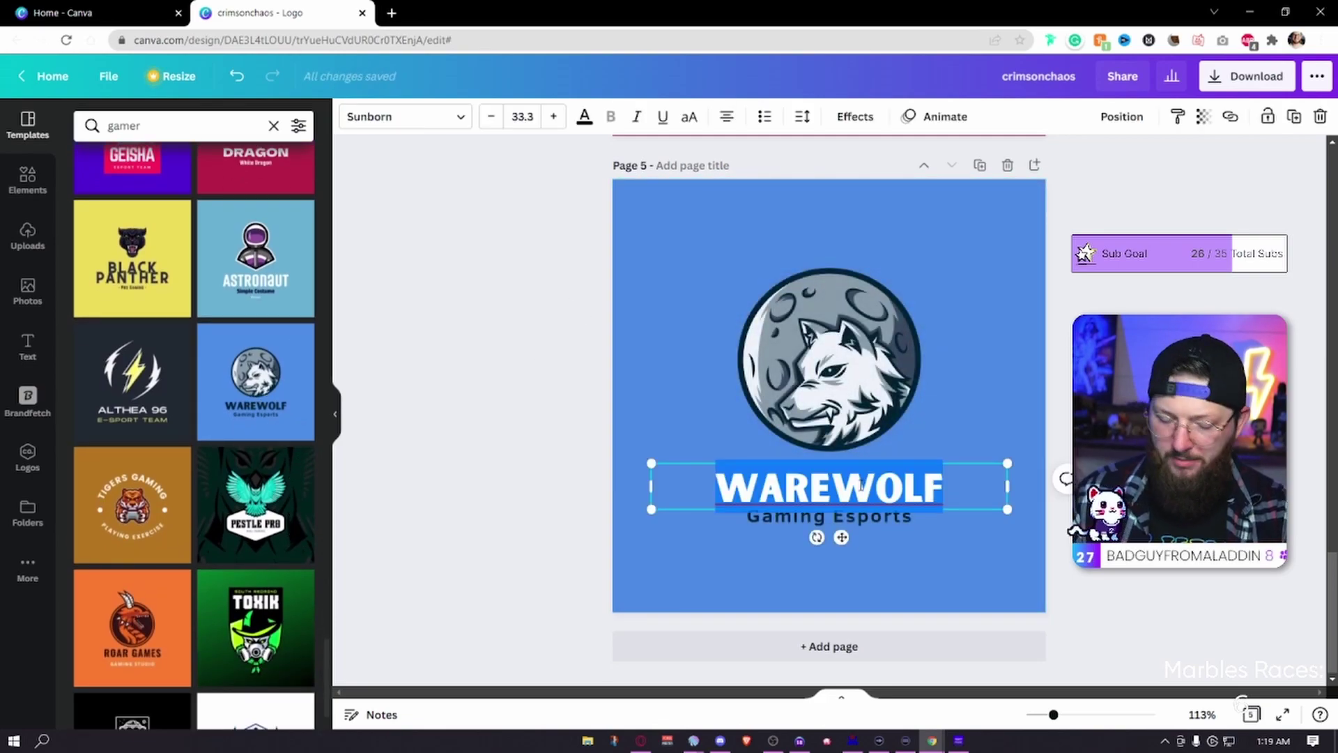
text(CRIMSONCHAOS)
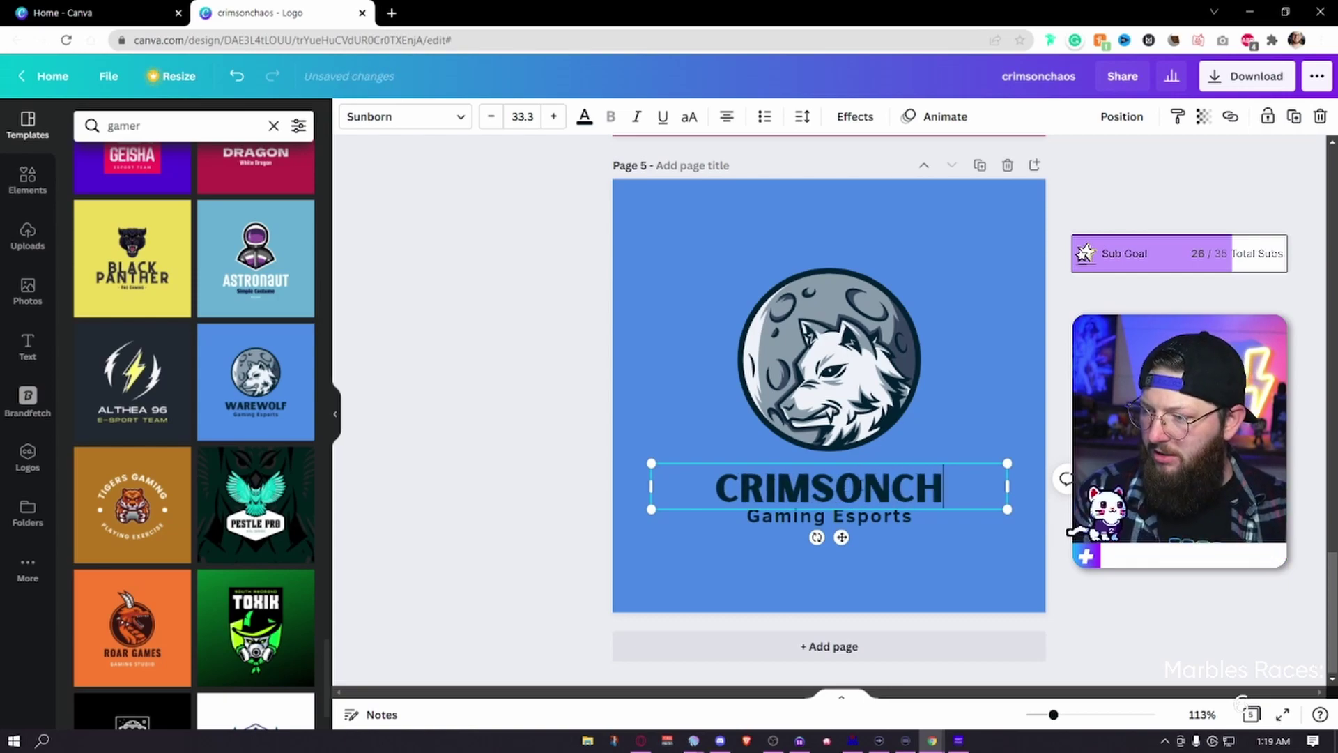
click(829, 516)
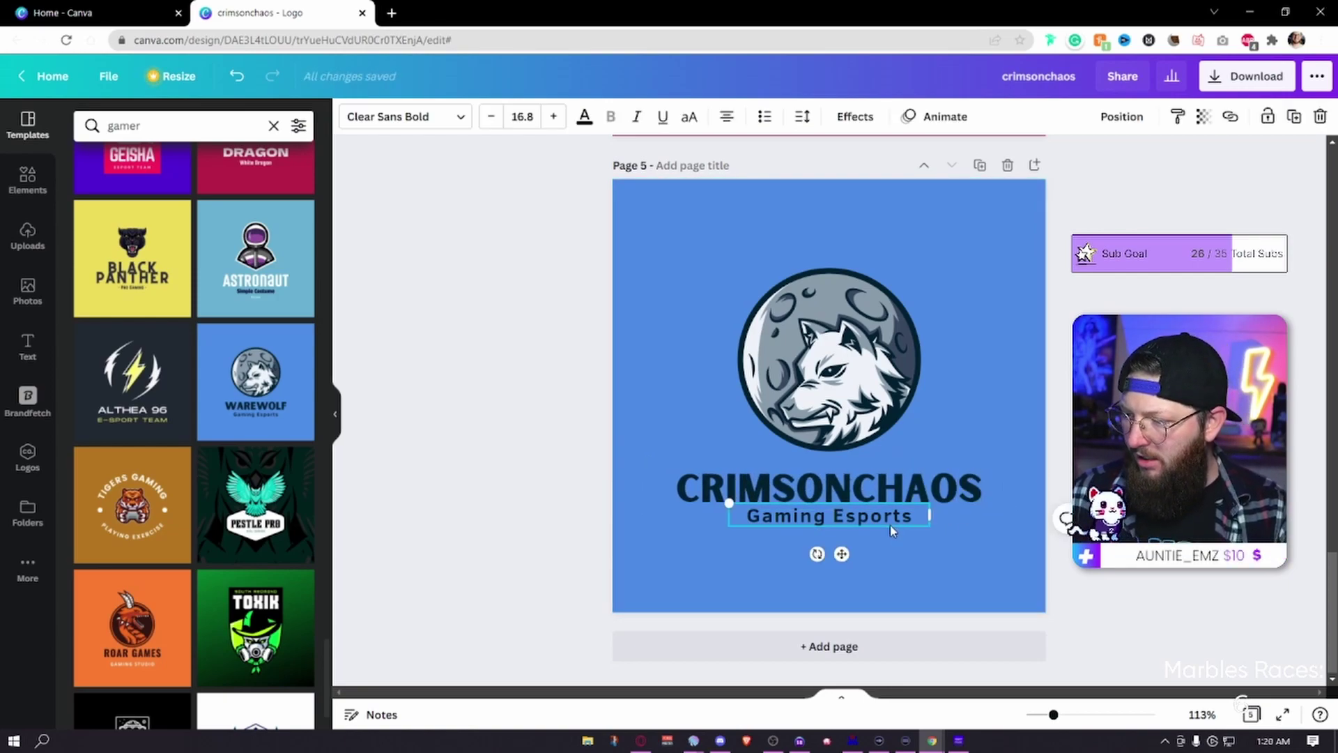
key(Delete)
Recolor the CRIMSONCHAOS title on page 5 with the deep crimson red from the document colors.
click(921, 496)
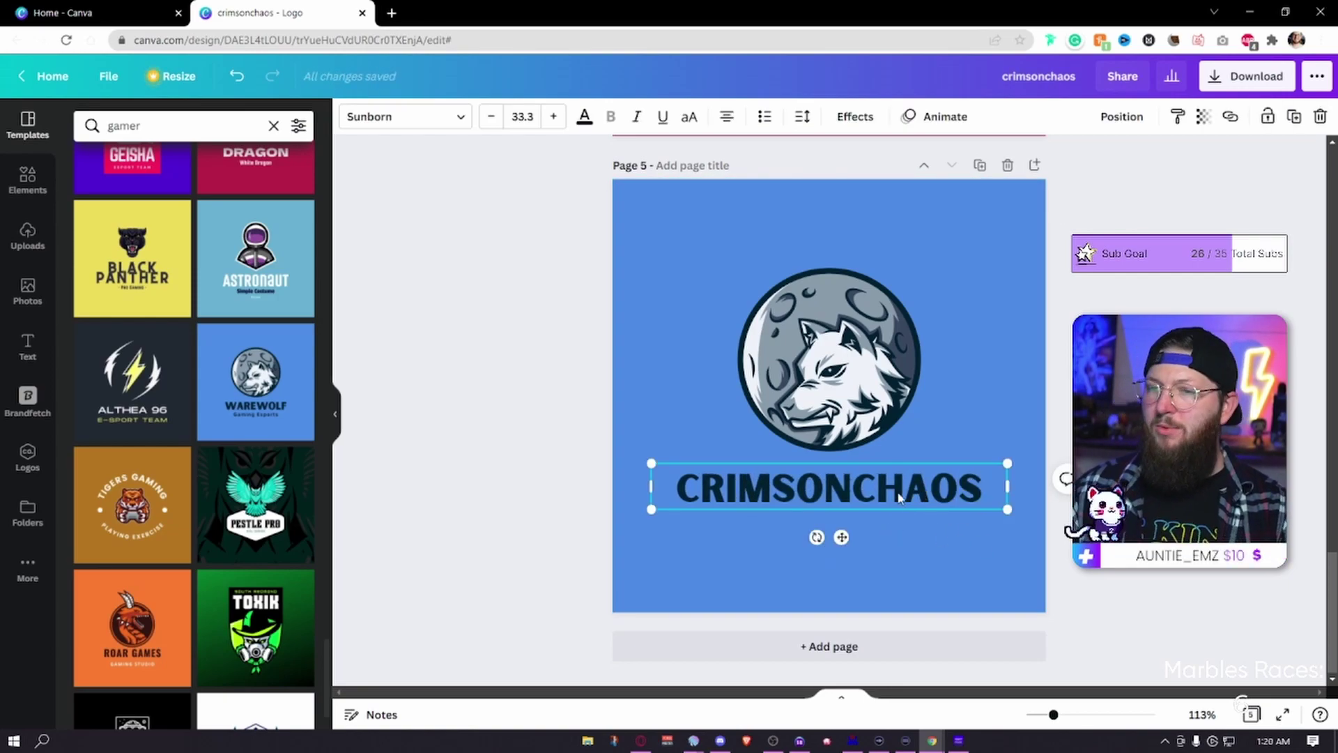
click(584, 117)
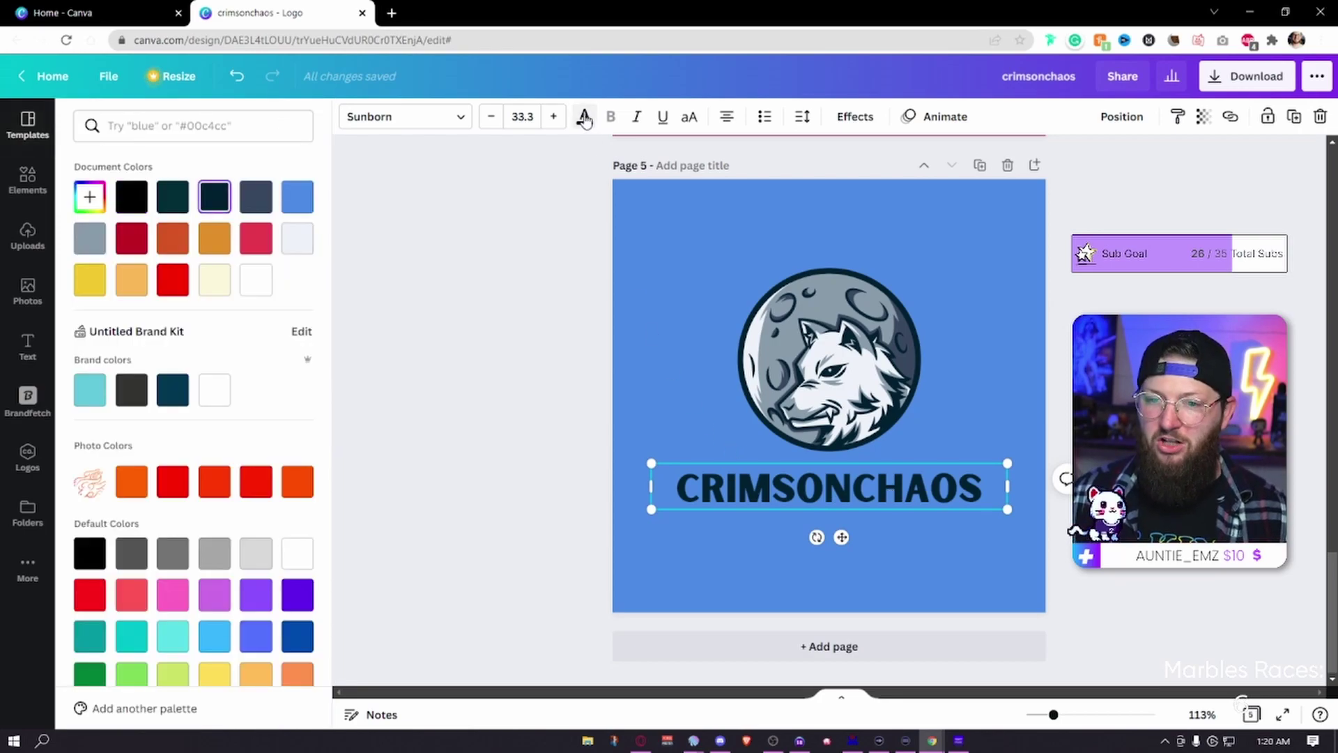
click(132, 238)
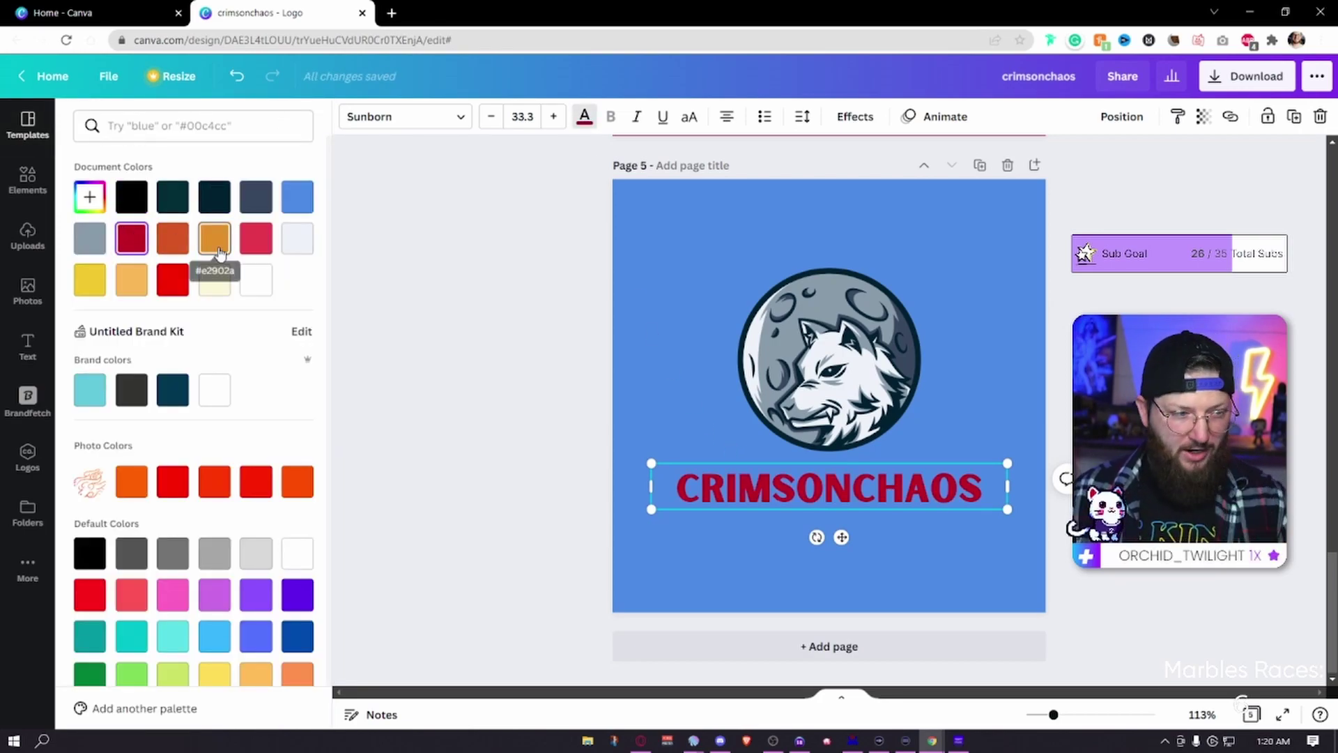
key(Escape)
Change the two darkest navy colors of the wolf-and-moon graphic to dark maroon #300101.
click(824, 361)
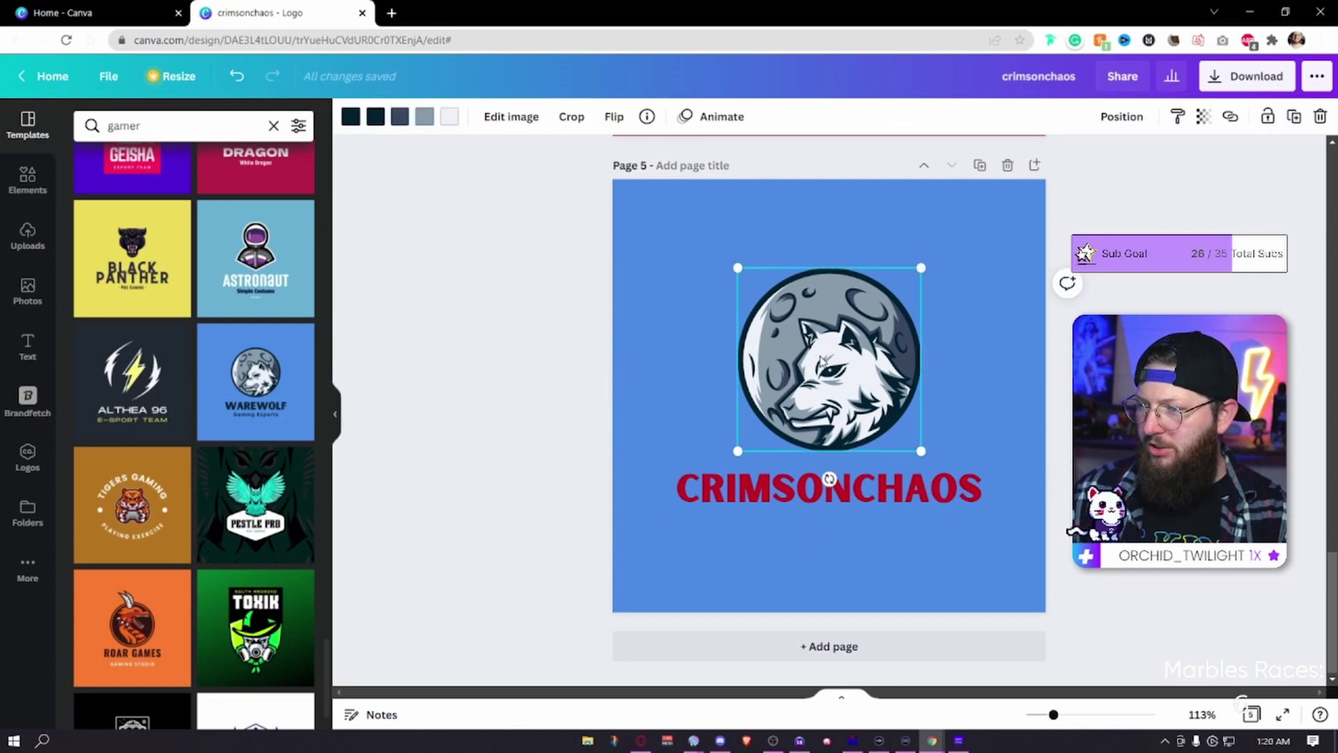
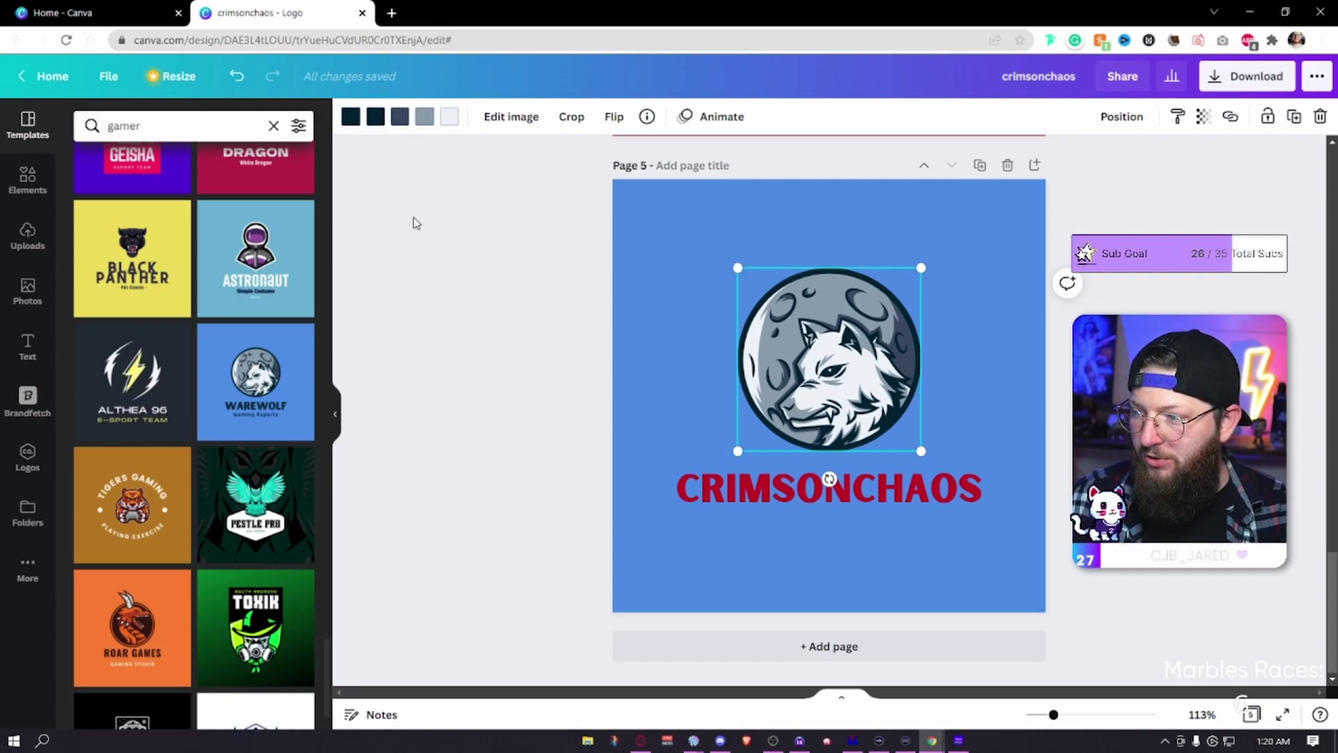
click(348, 121)
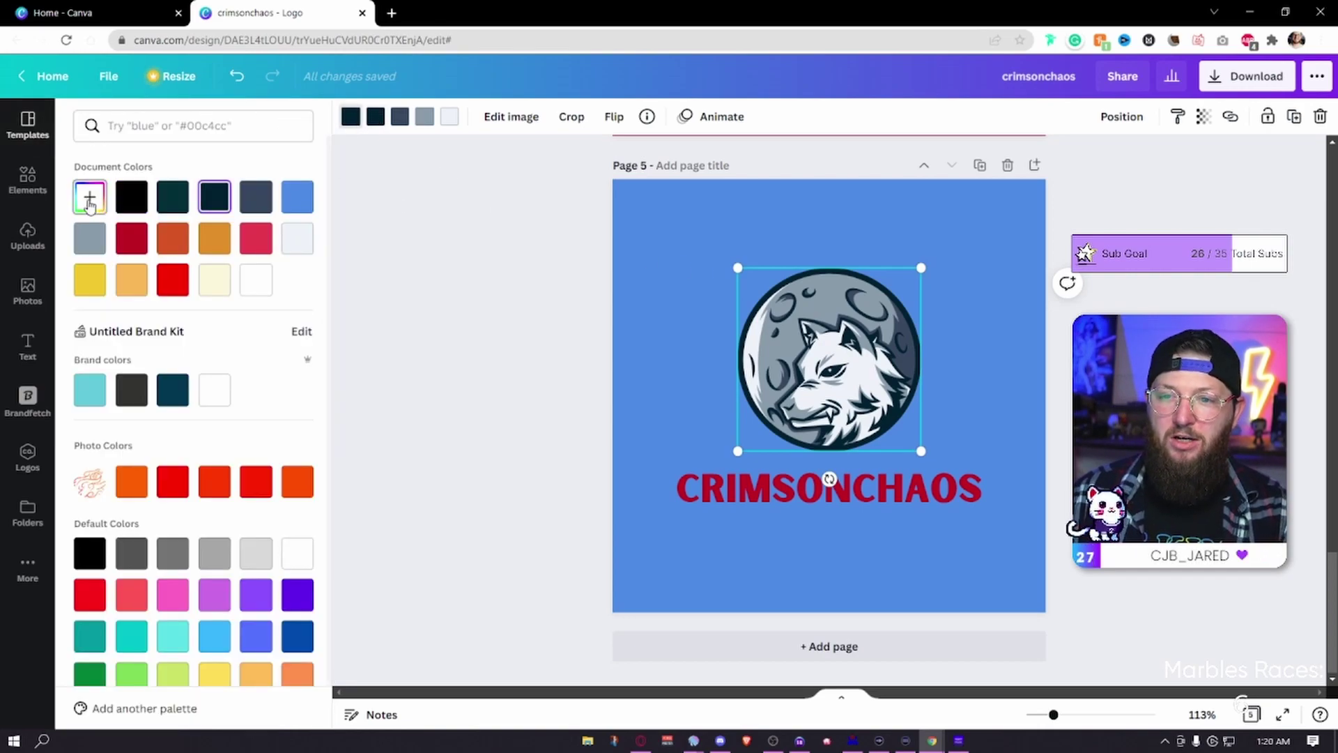
click(89, 200)
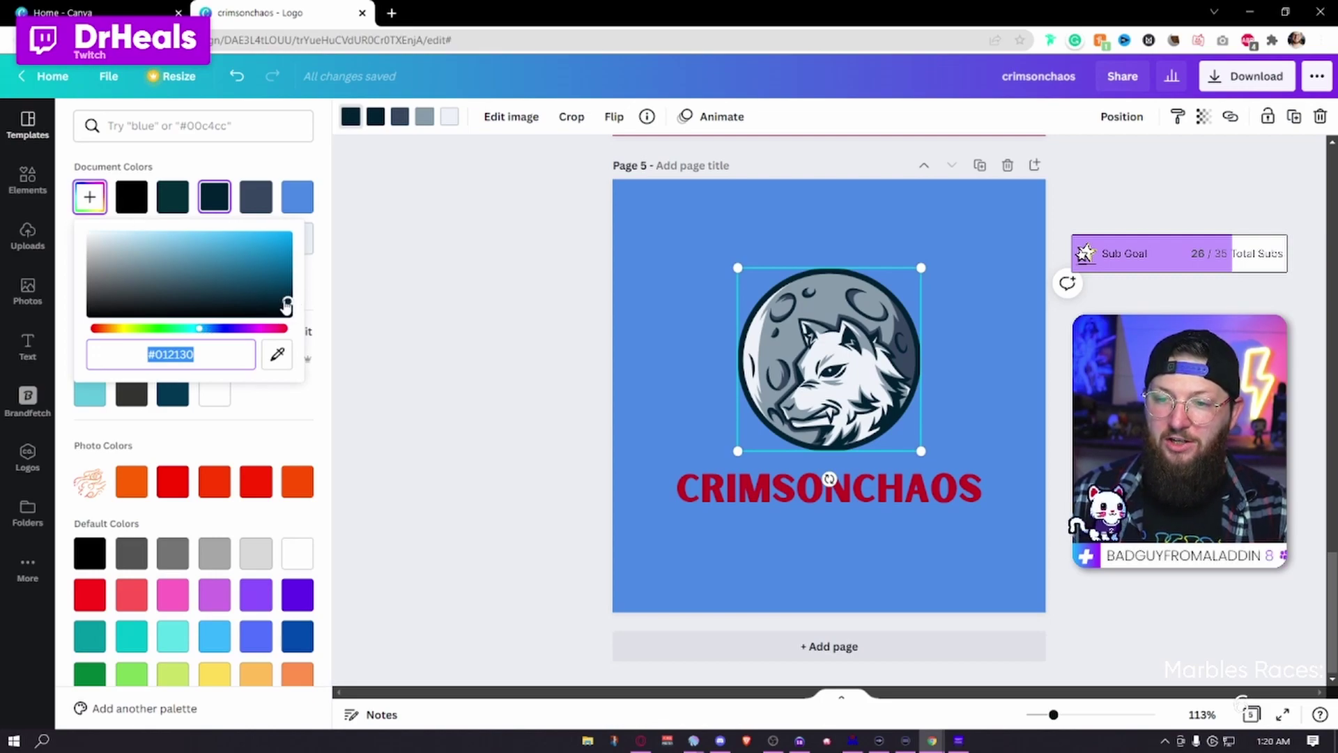
drag(204, 330, 29, 326)
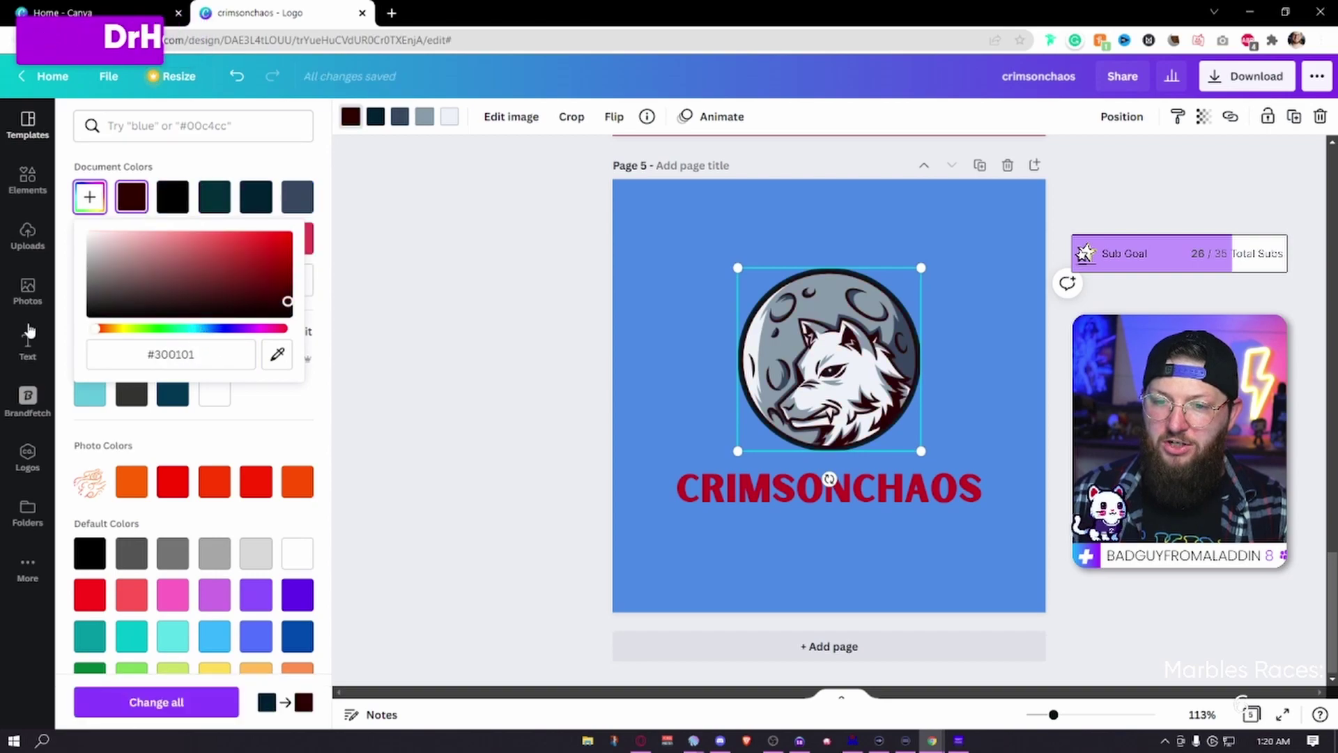
click(382, 120)
click(376, 119)
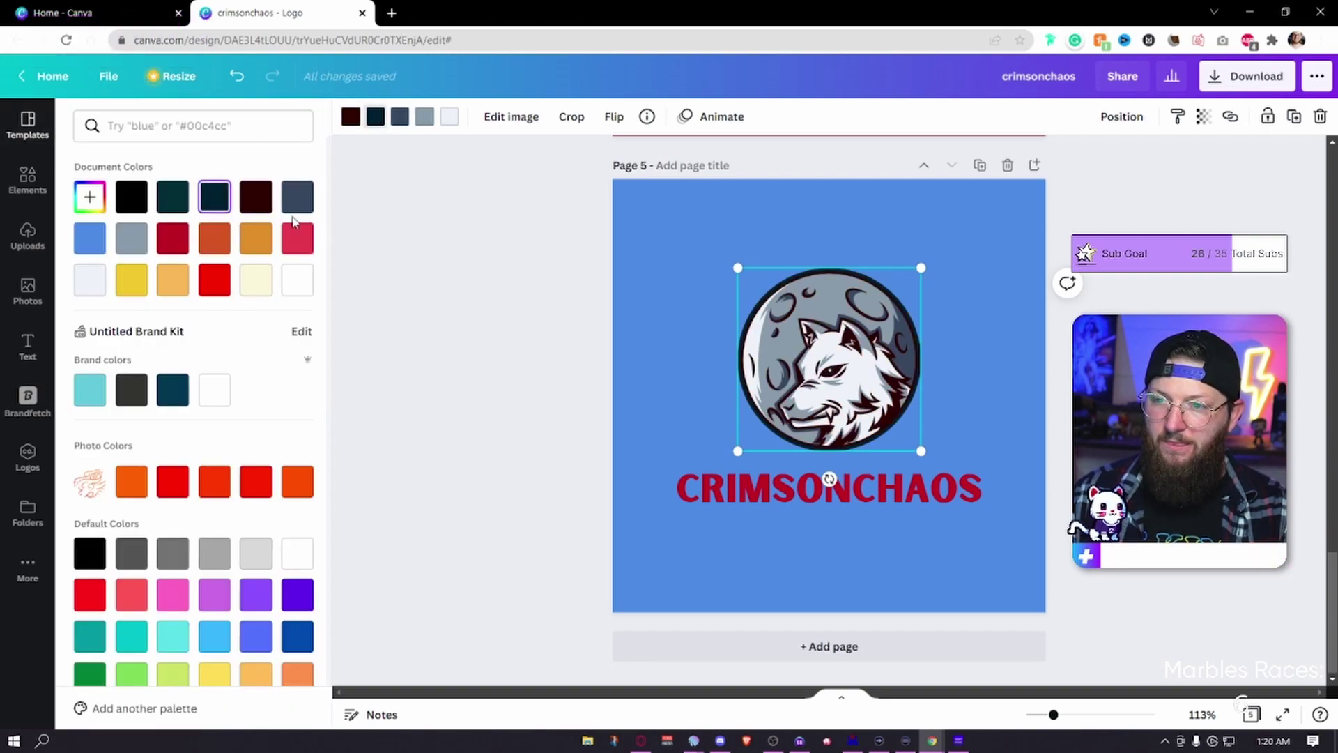
click(90, 197)
drag(204, 330, 67, 324)
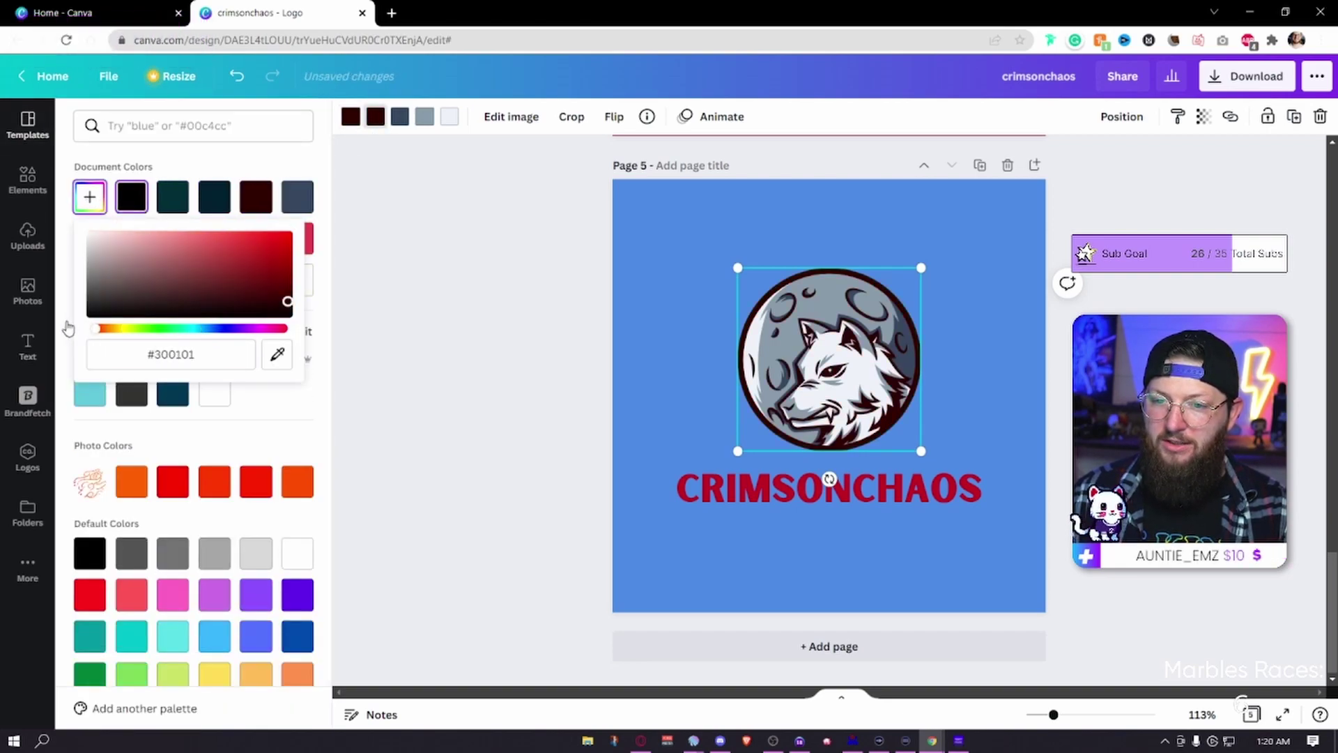
Change the slate blue and gray colors of the wolf-and-moon graphic to muted reds #5F3838 and #AA8888.
click(400, 117)
click(89, 196)
drag(184, 332, 79, 332)
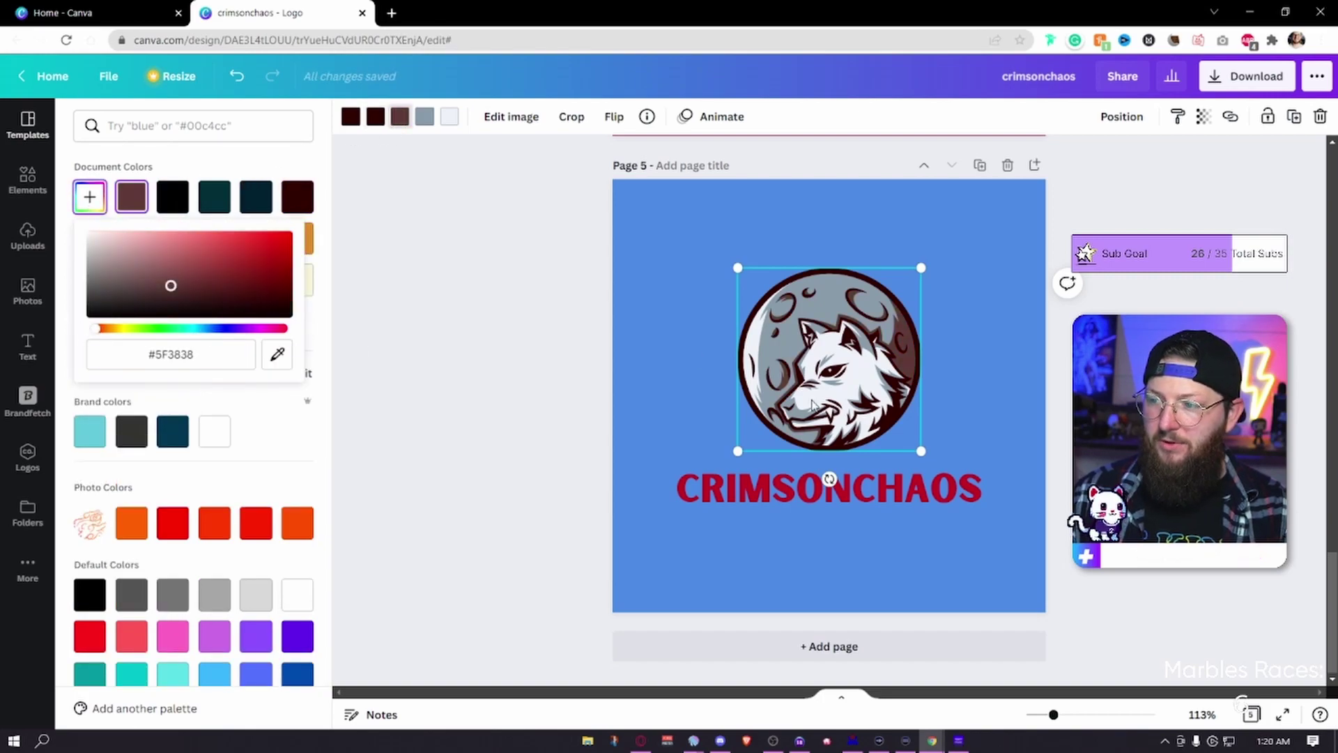
click(424, 116)
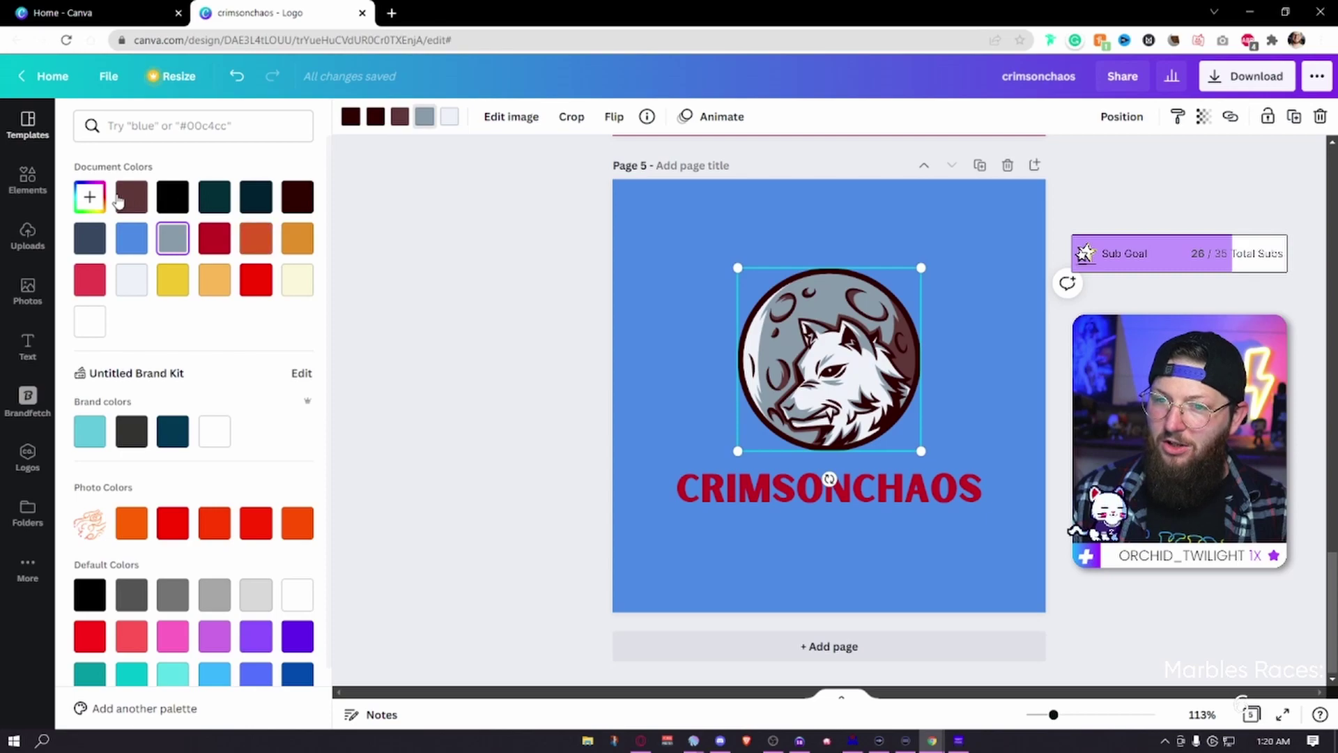
click(89, 196)
drag(203, 334, 63, 329)
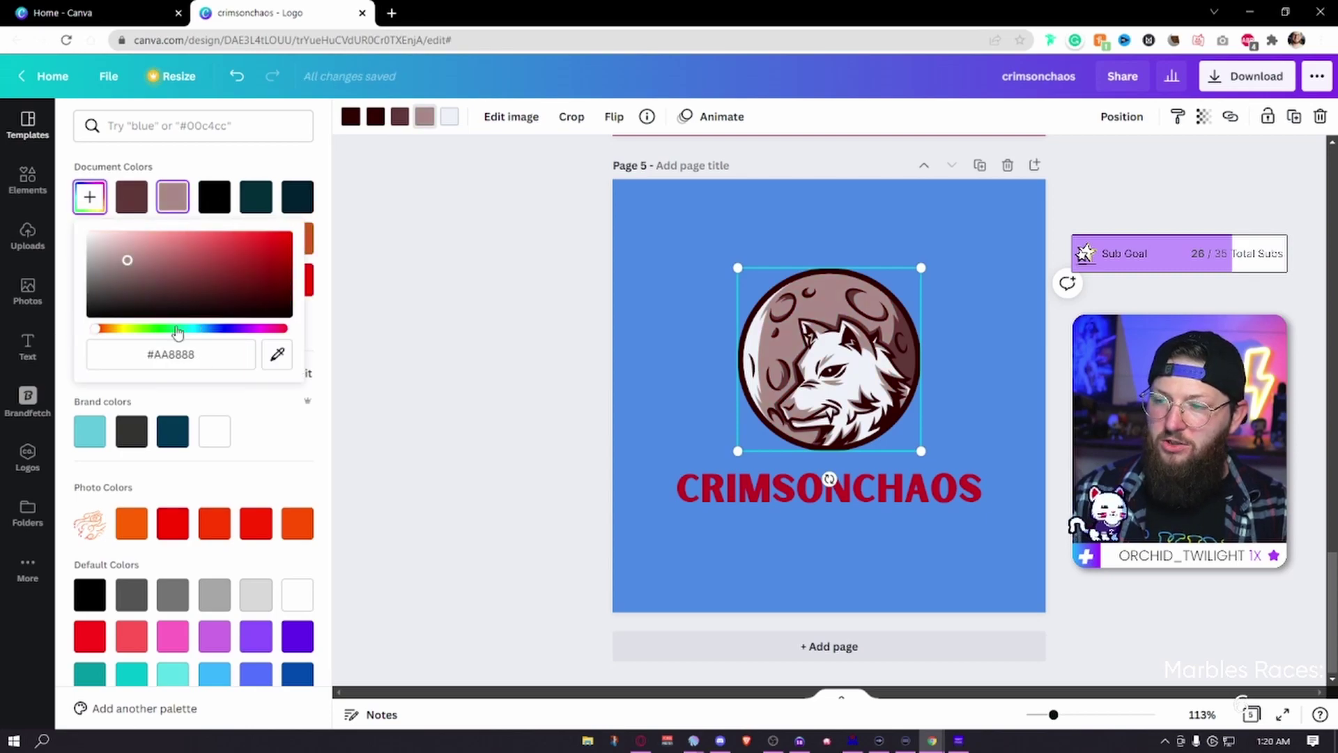
click(472, 269)
click(597, 373)
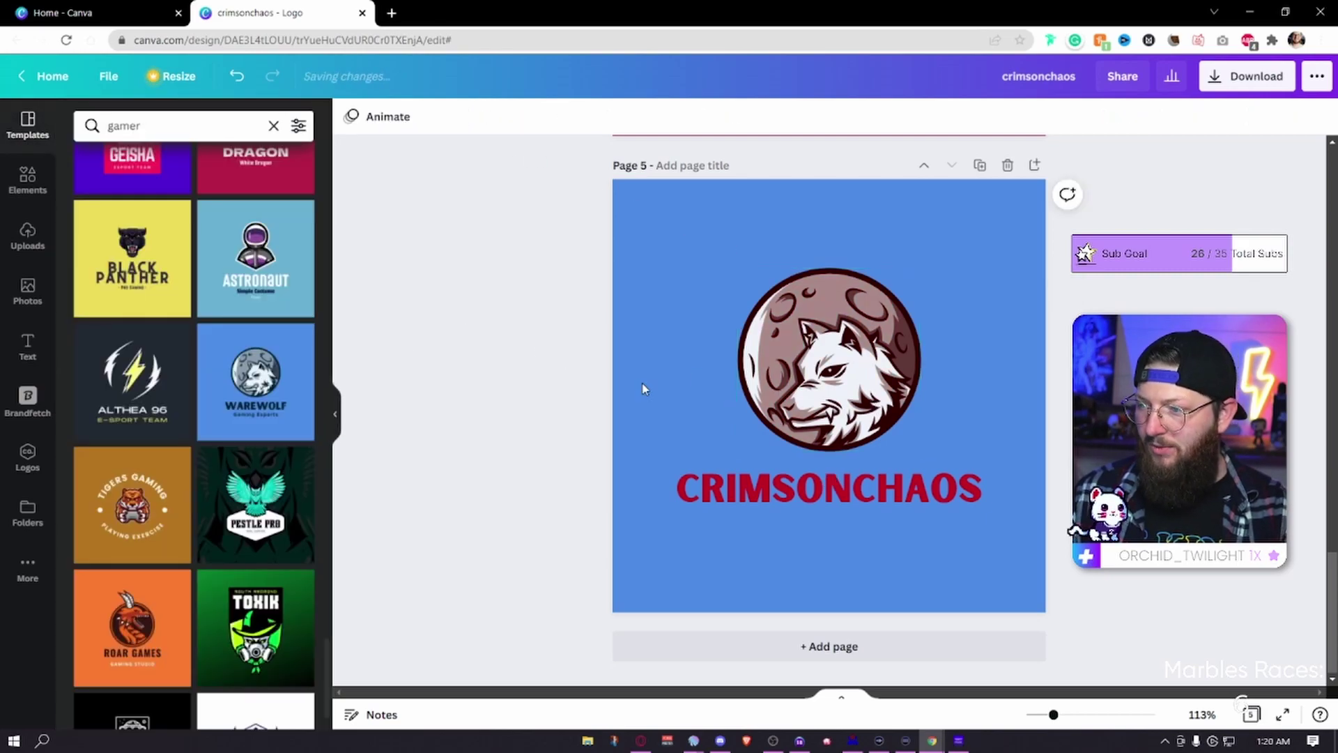
Recolor the CRIMSONCHAOS title on page 5 white using the document colors.
click(844, 496)
click(585, 117)
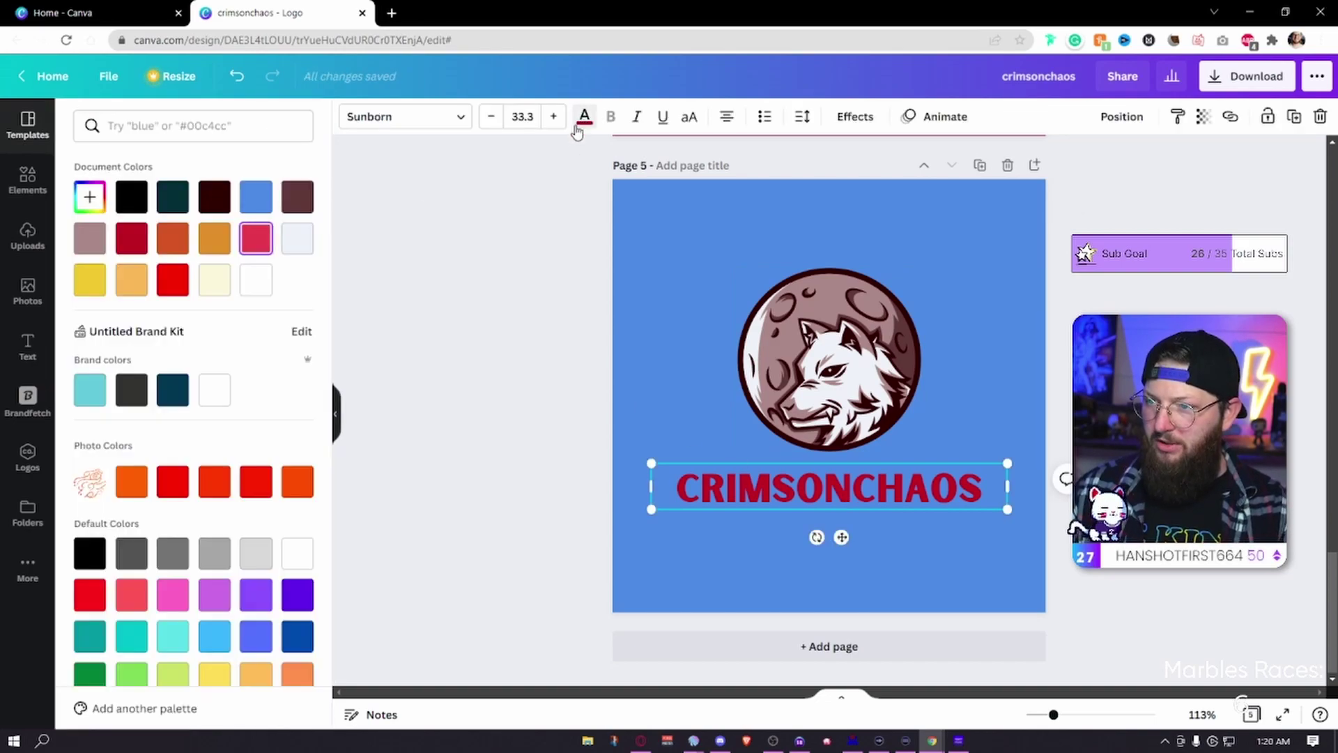
click(243, 292)
click(491, 394)
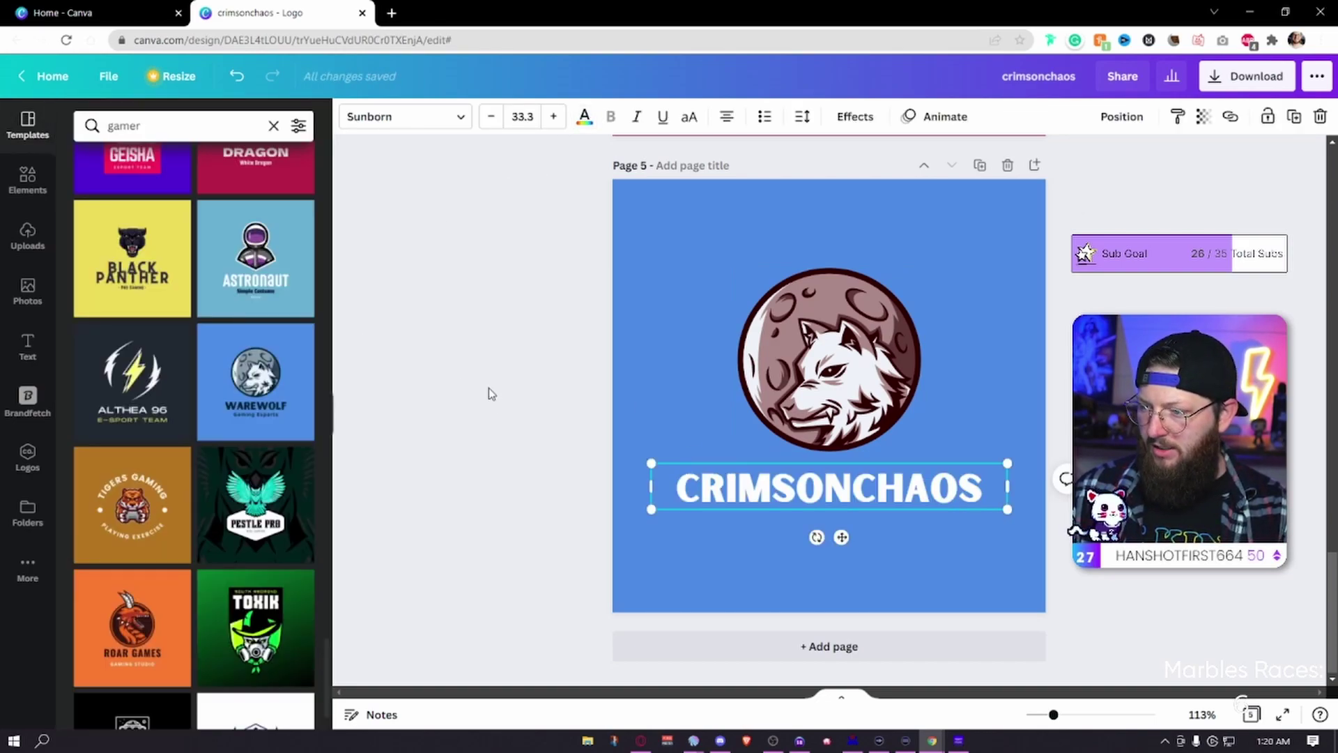
click(726, 245)
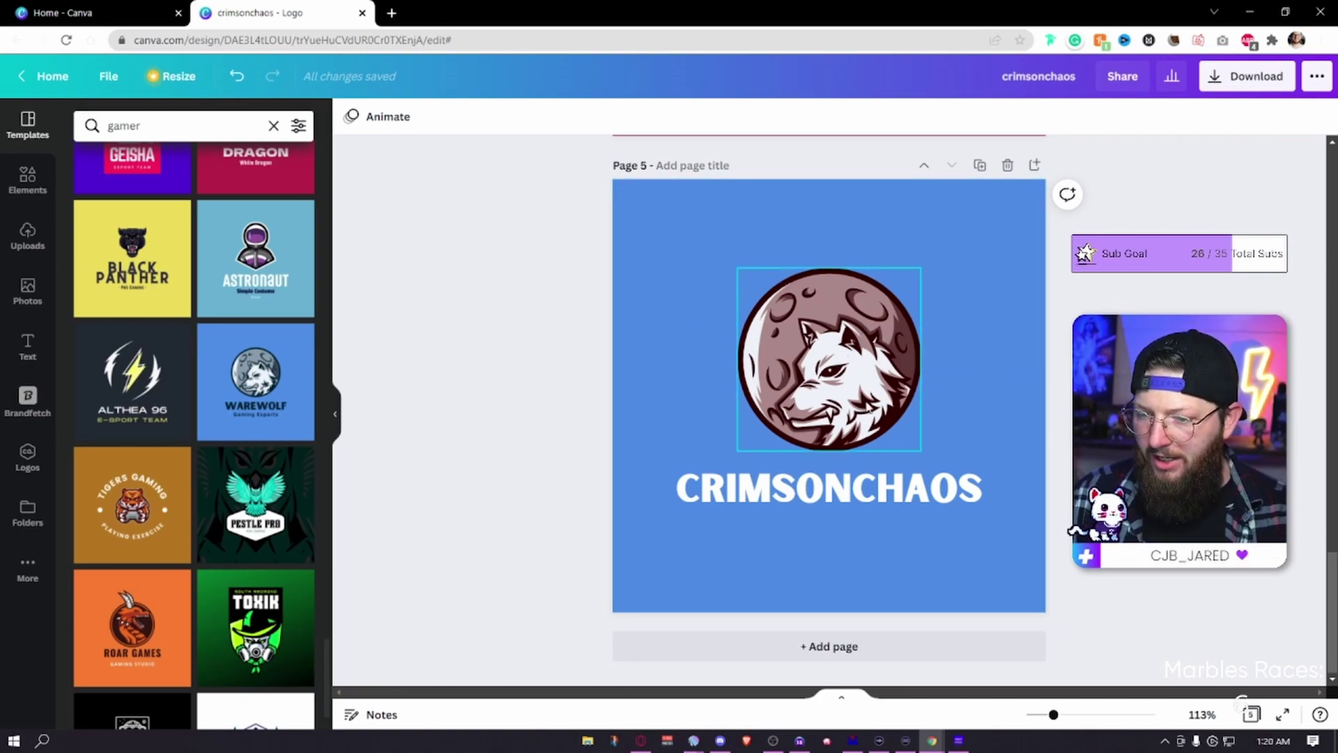
Duplicate the wolf-and-moon graphic and enlarge the copy until the wolf's face overfills page 5.
click(856, 364)
drag(848, 349, 895, 373)
drag(924, 454, 1284, 577)
key(ctrl+z)
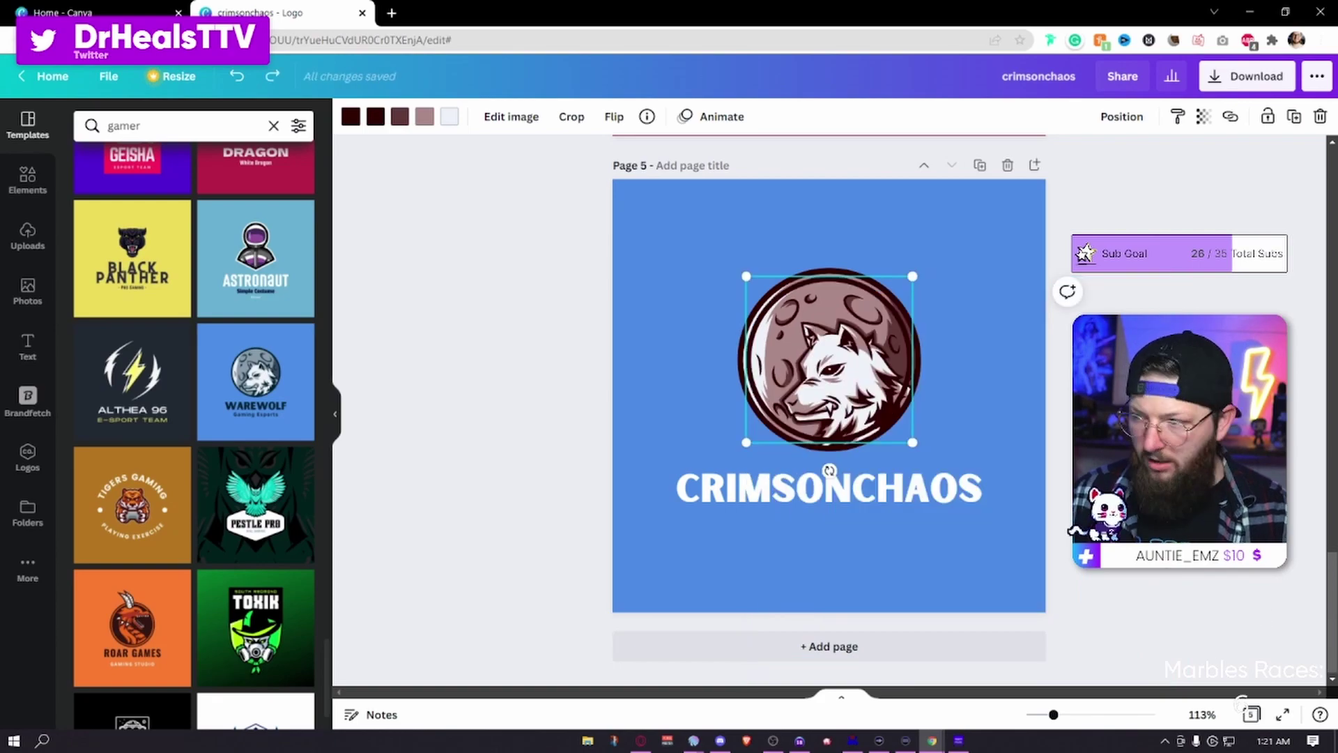
drag(913, 442, 1058, 589)
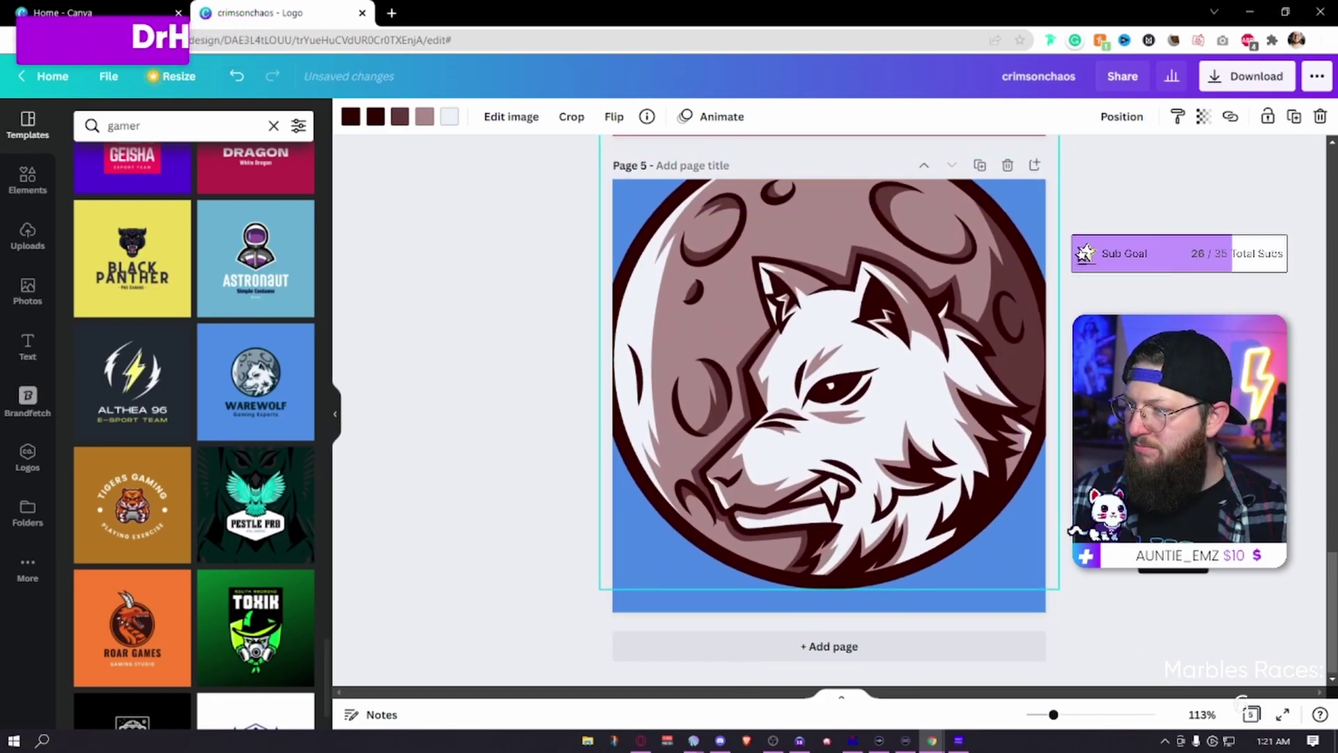
mouse_move(985, 426)
mouse_down()
mouse_move(981, 450)
mouse_move(979, 407)
mouse_up()
drag(1049, 566, 1212, 668)
Send the enlarged wolf copy backward behind the small wolf logo and the CRIMSONCHAOS title.
click(1141, 117)
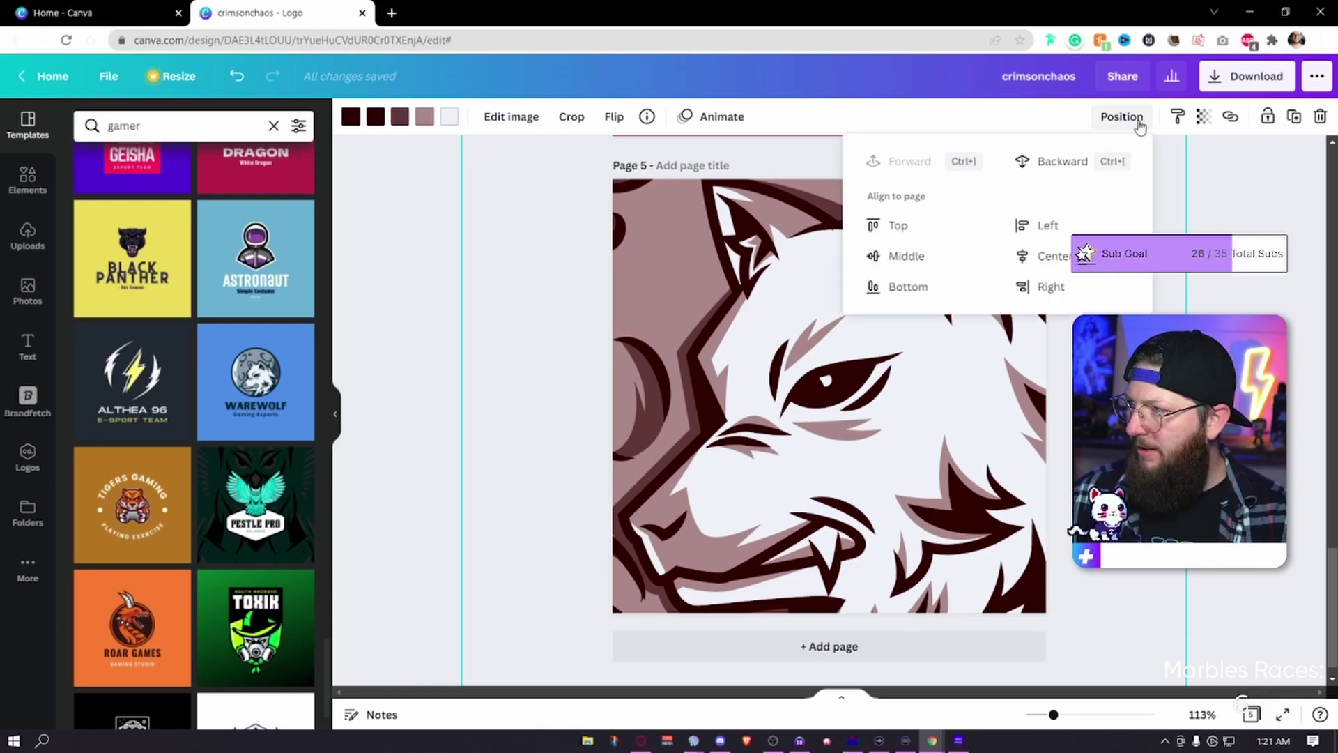
click(1054, 161)
click(1108, 349)
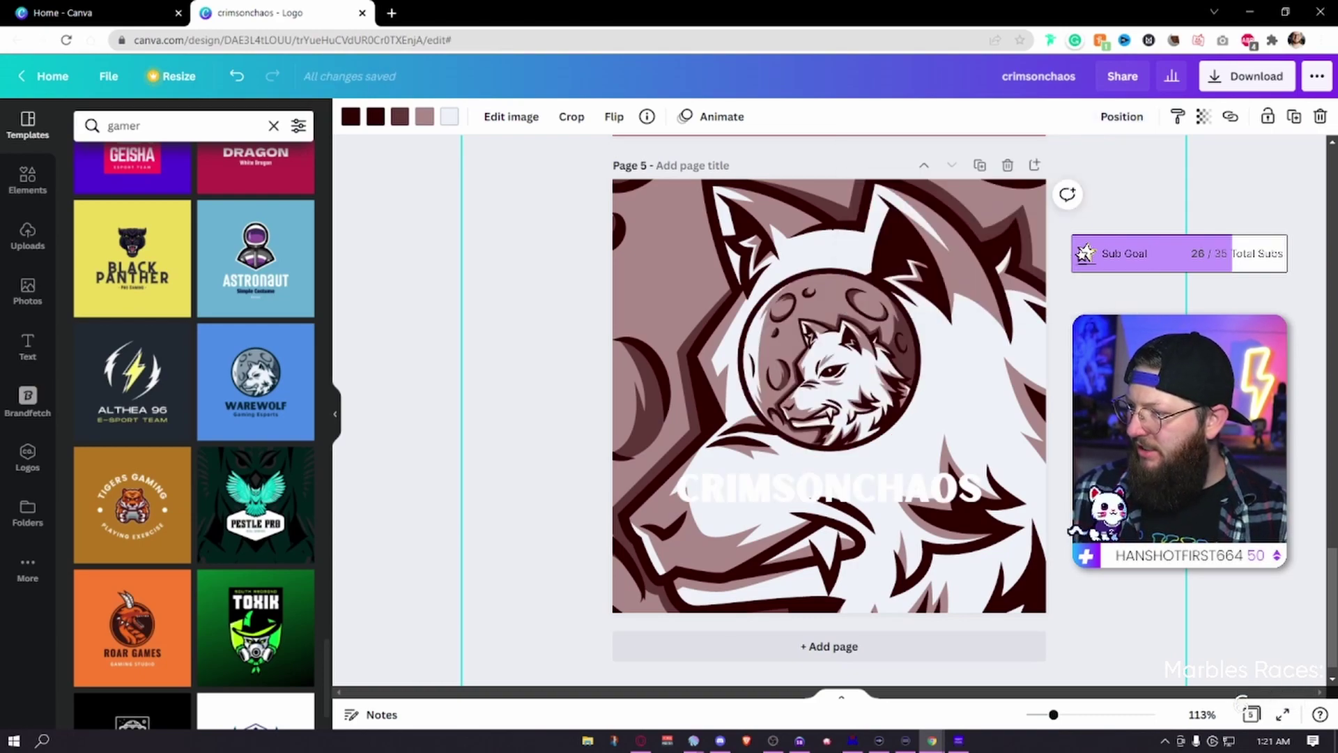
click(1108, 349)
click(991, 282)
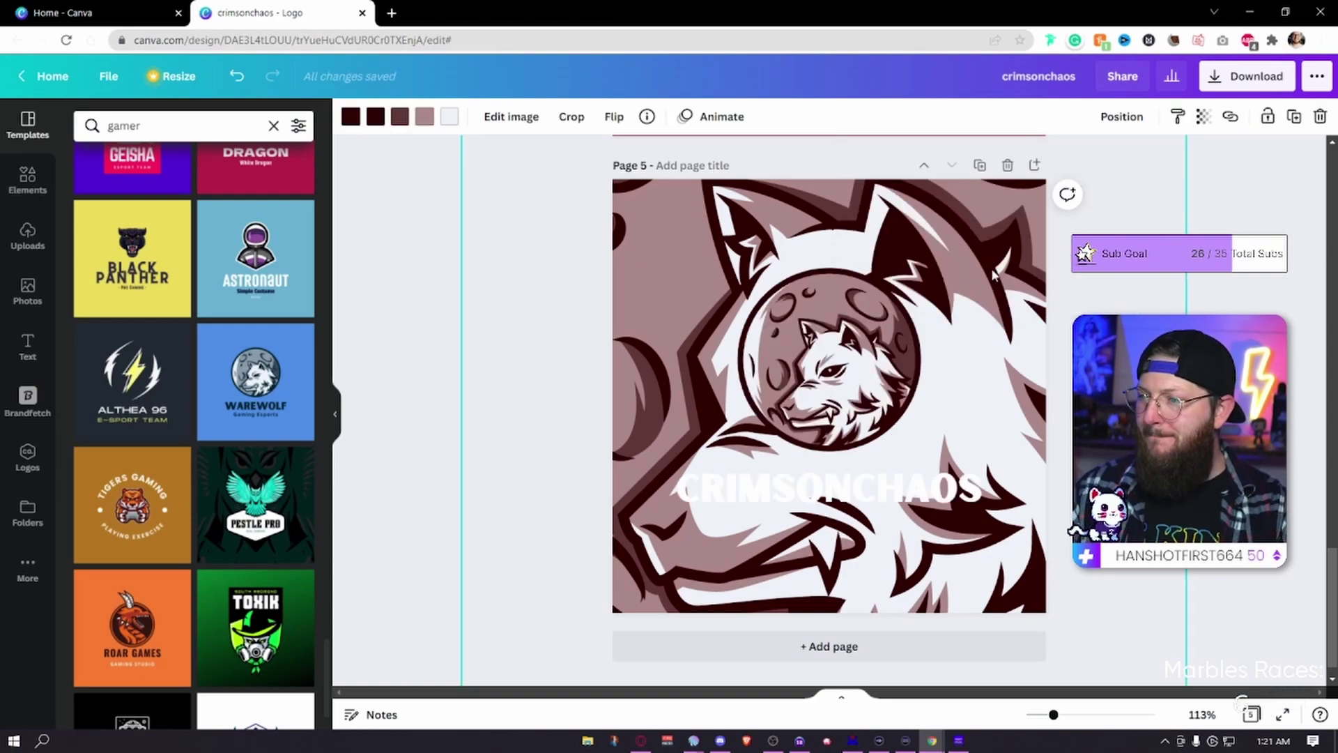
click(968, 491)
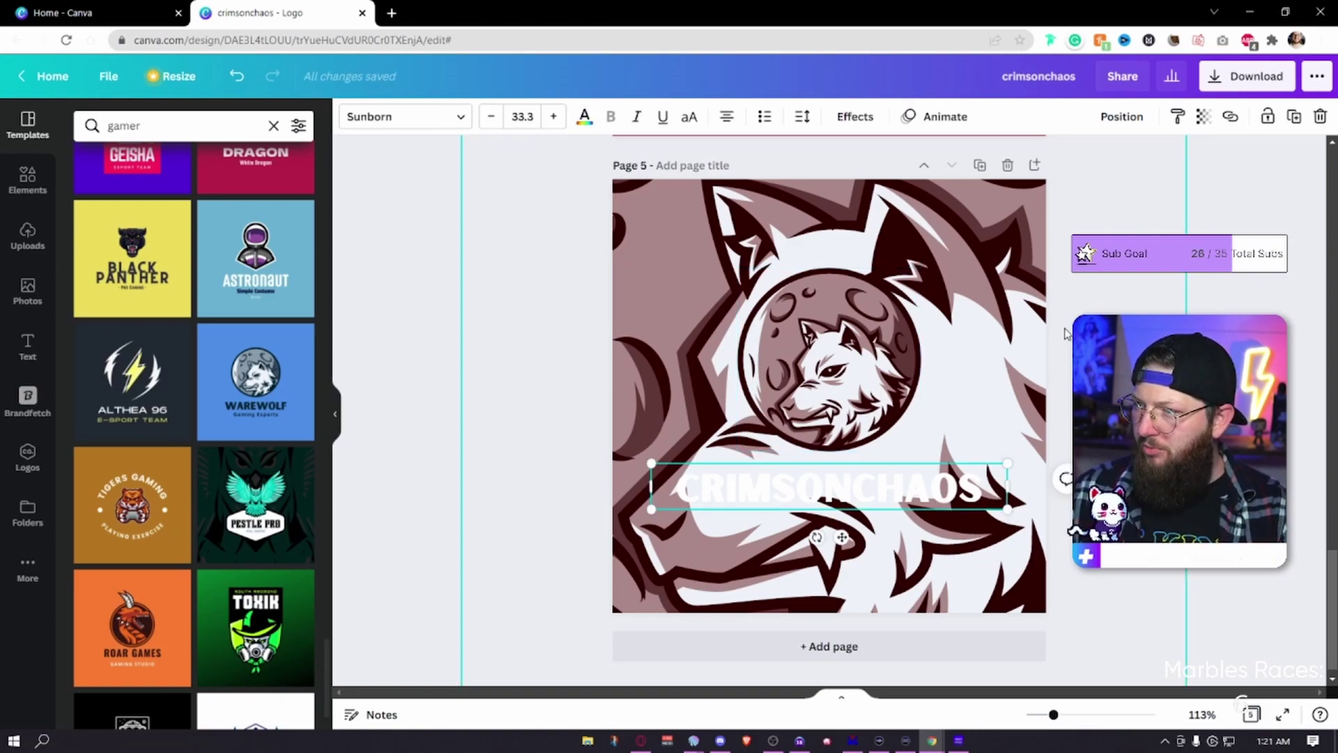
key(Escape)
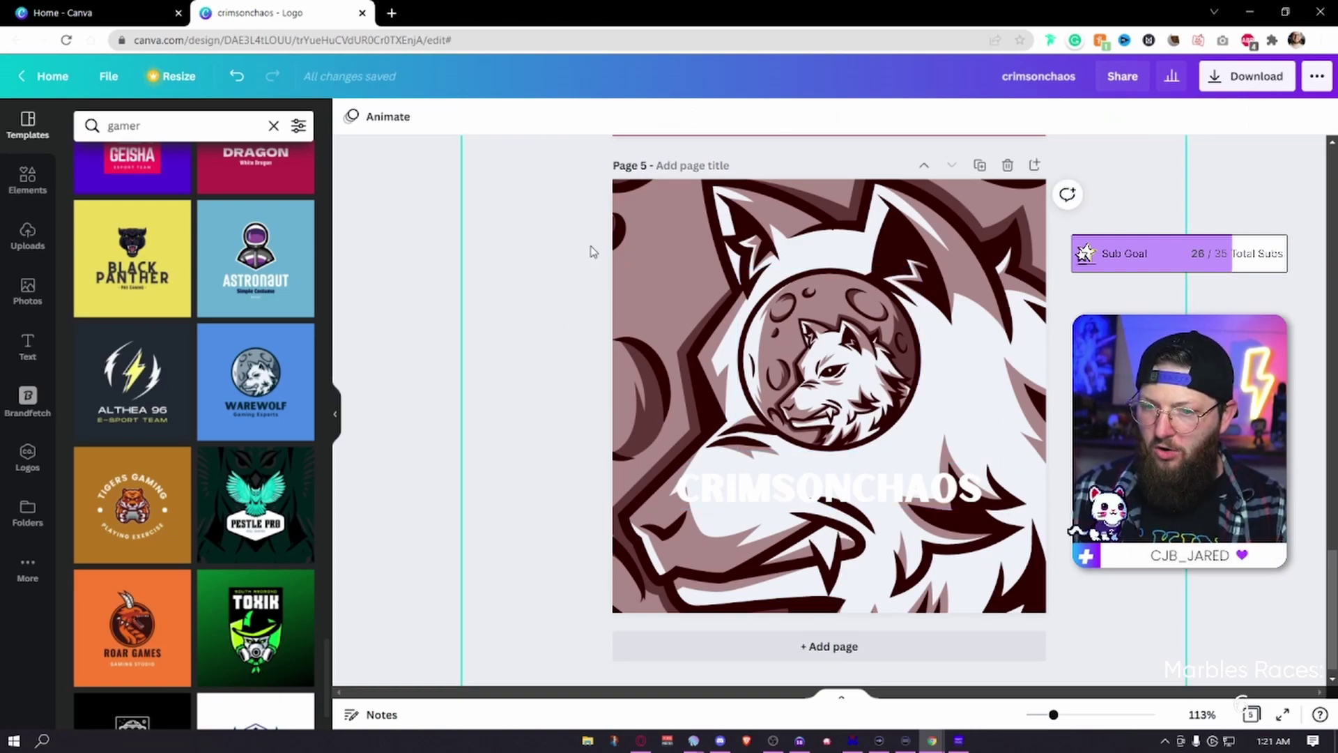
Search the elements library for gradient.
click(26, 180)
click(132, 126)
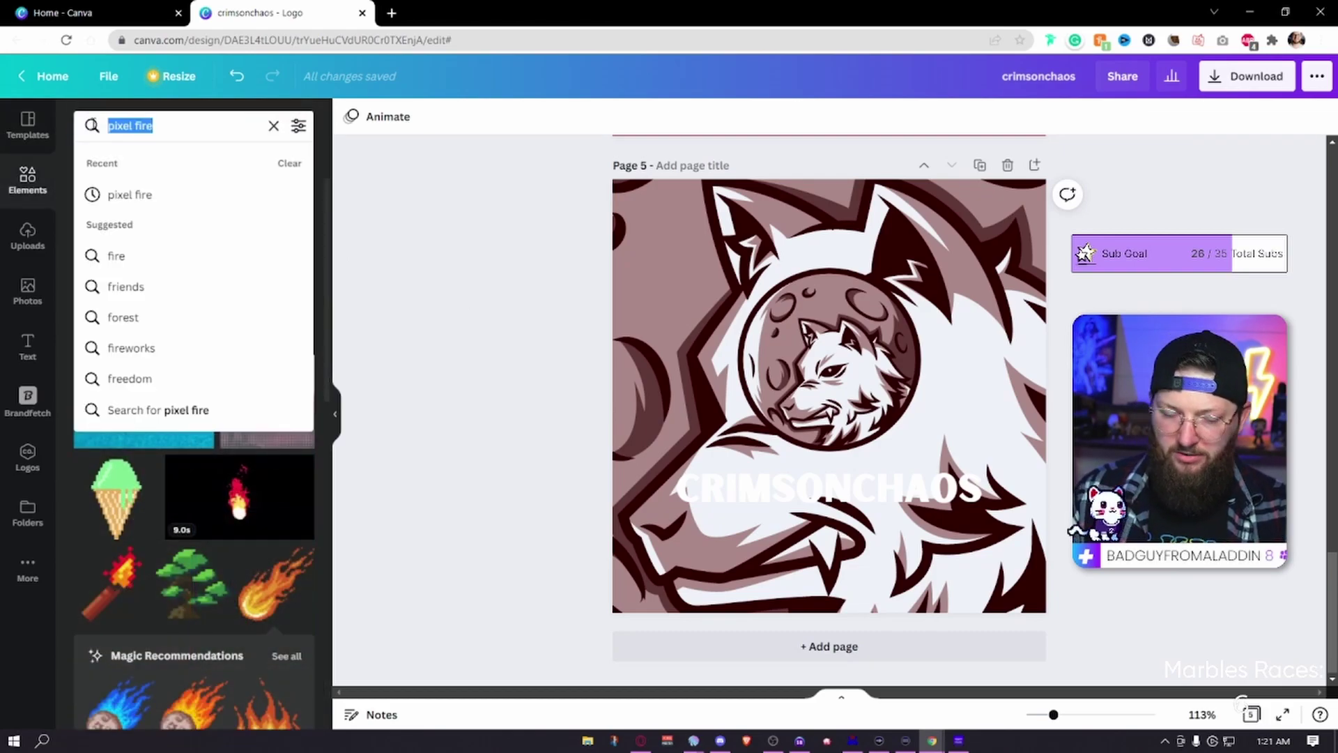
text(gradient)
key(Return)
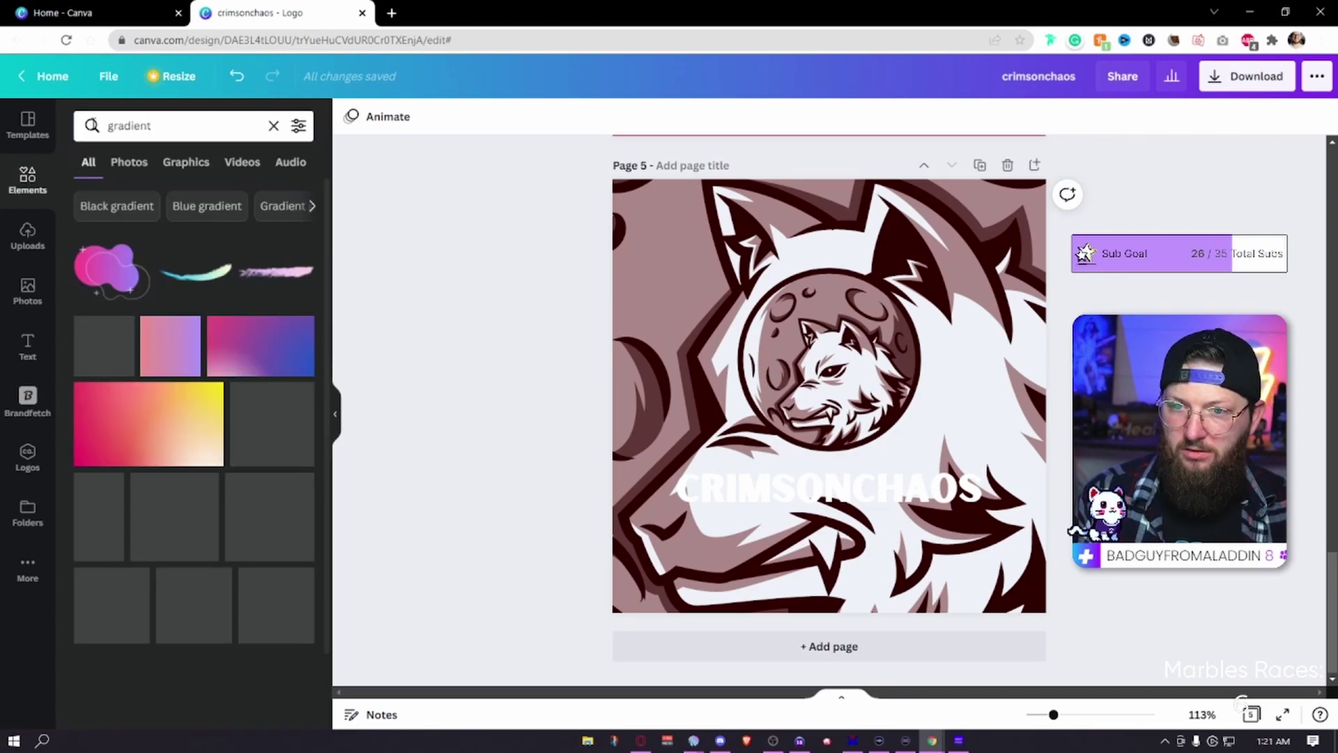
Search the elements for transparent, try the purple fading gradient on page 5, and delete it.
drag(152, 125, 103, 124)
text(transpa)
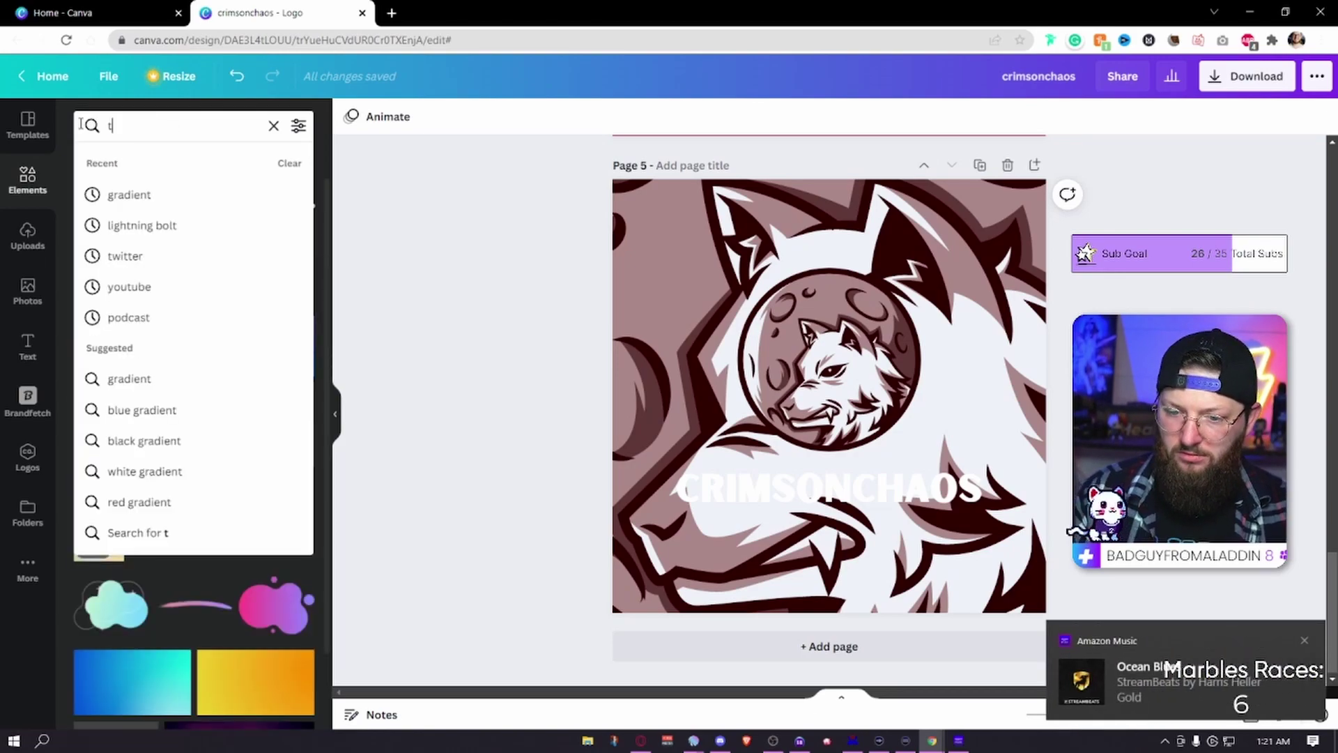
text(rent)
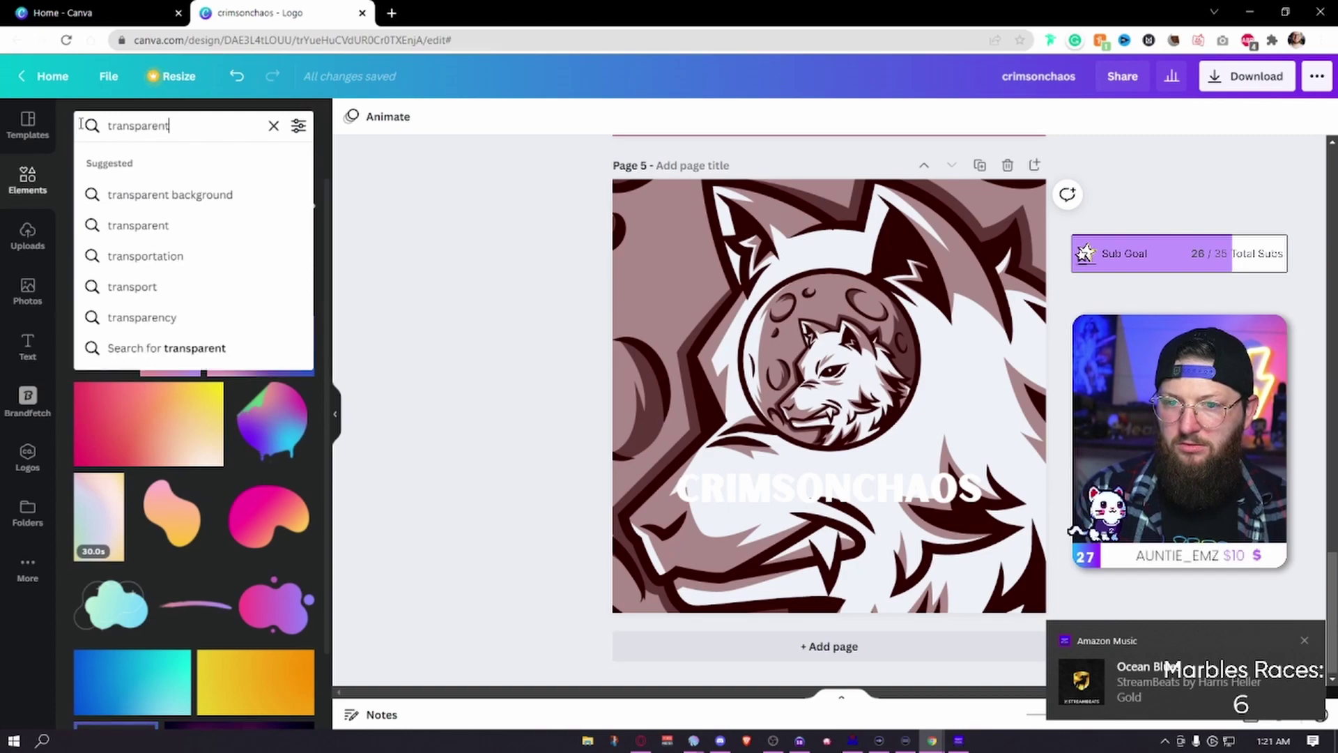
key(Return)
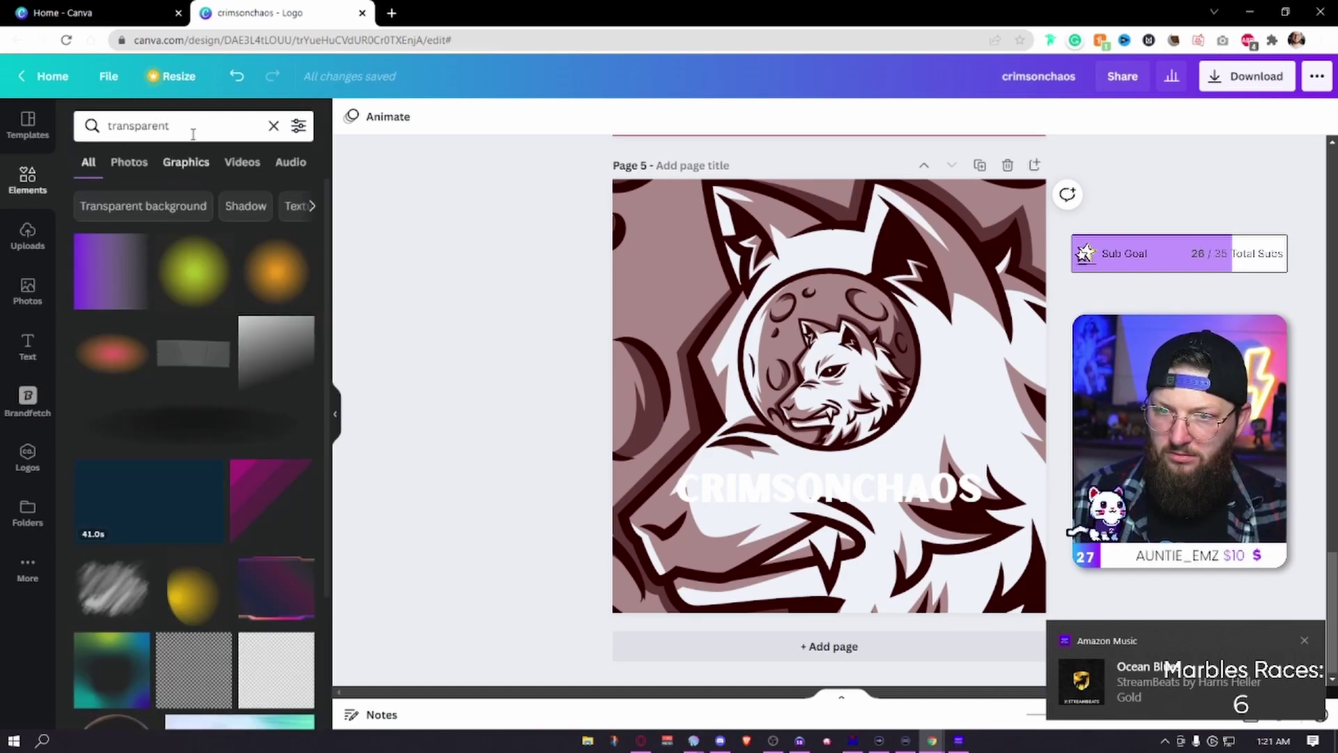
click(114, 268)
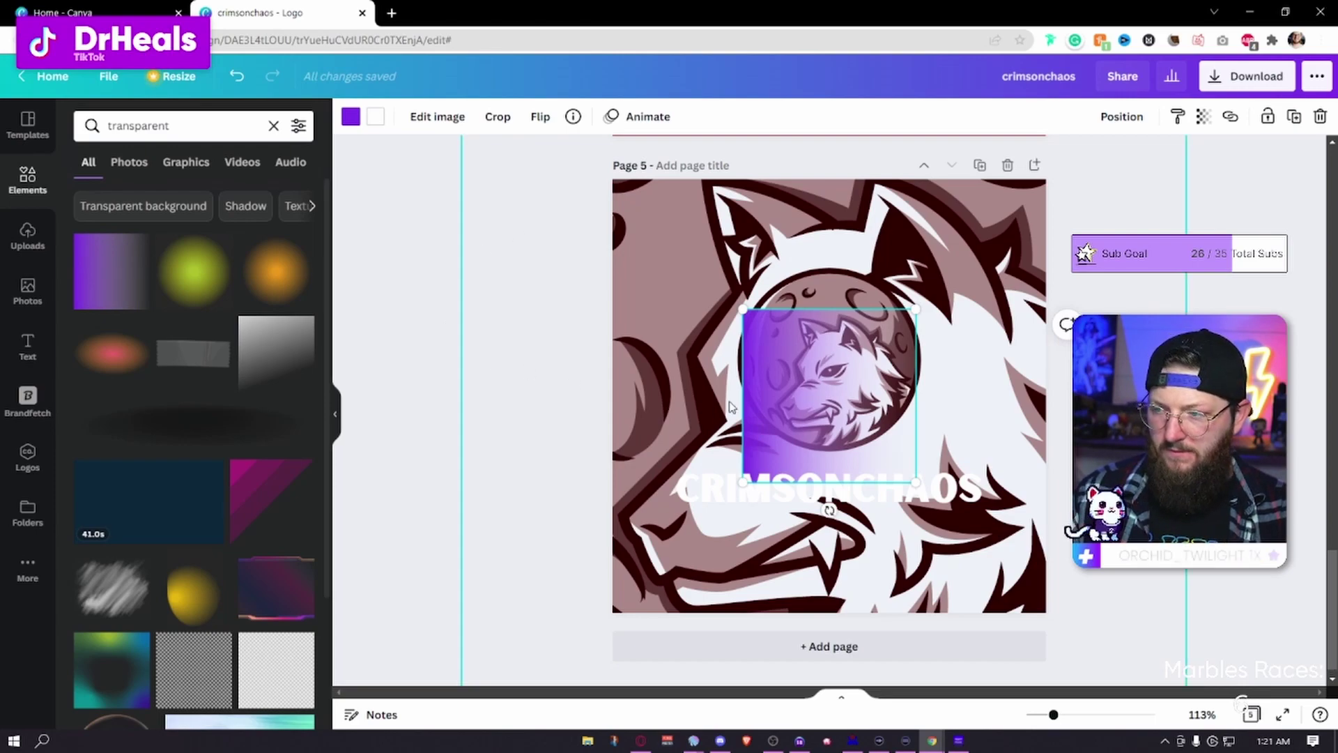
key(Delete)
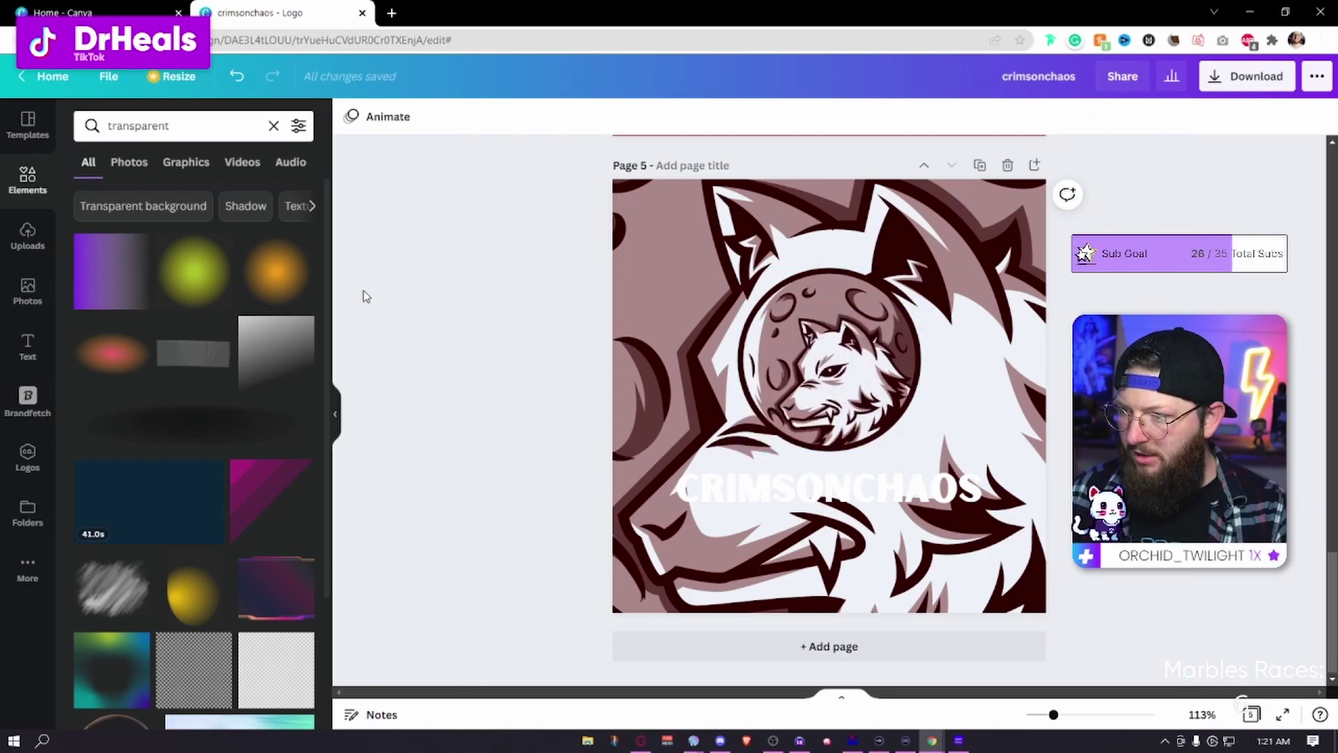
Repeat the transparent search, try the white fading gradient over the upper-left part of page 5, and delete it.
click(271, 127)
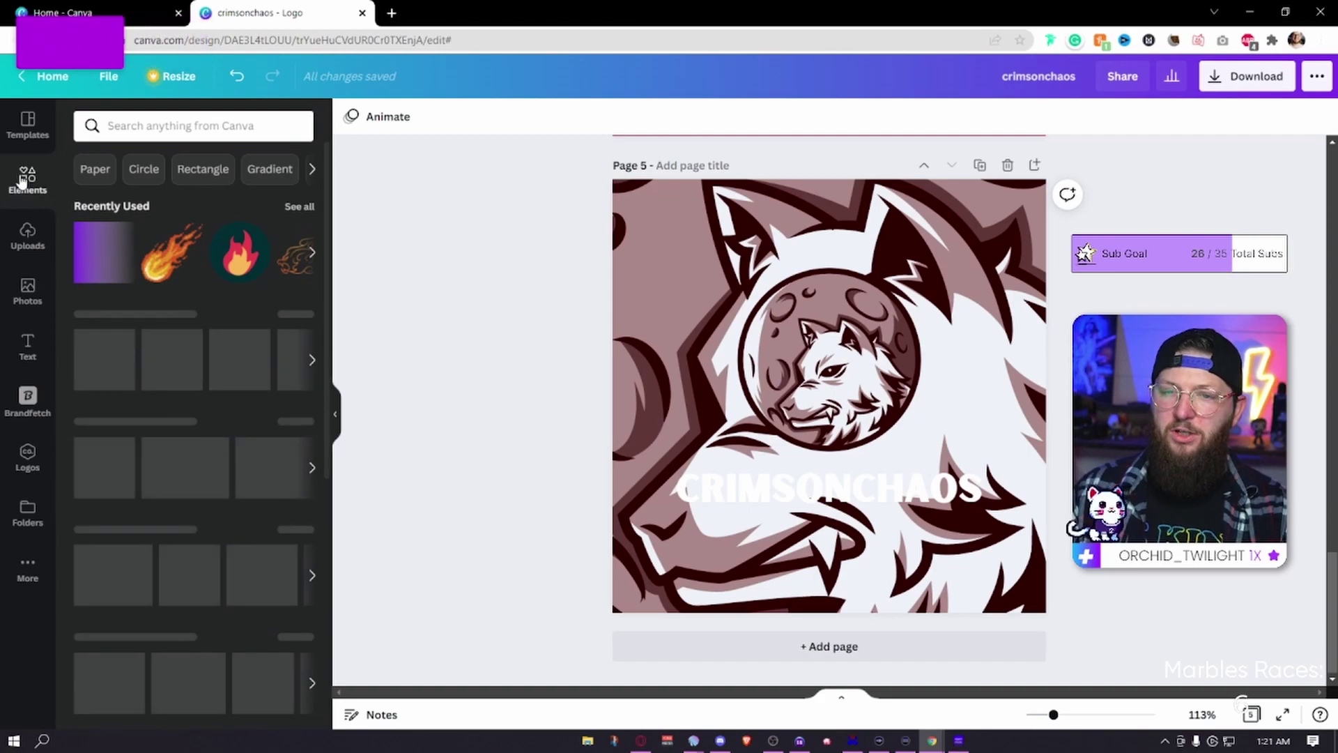
click(152, 128)
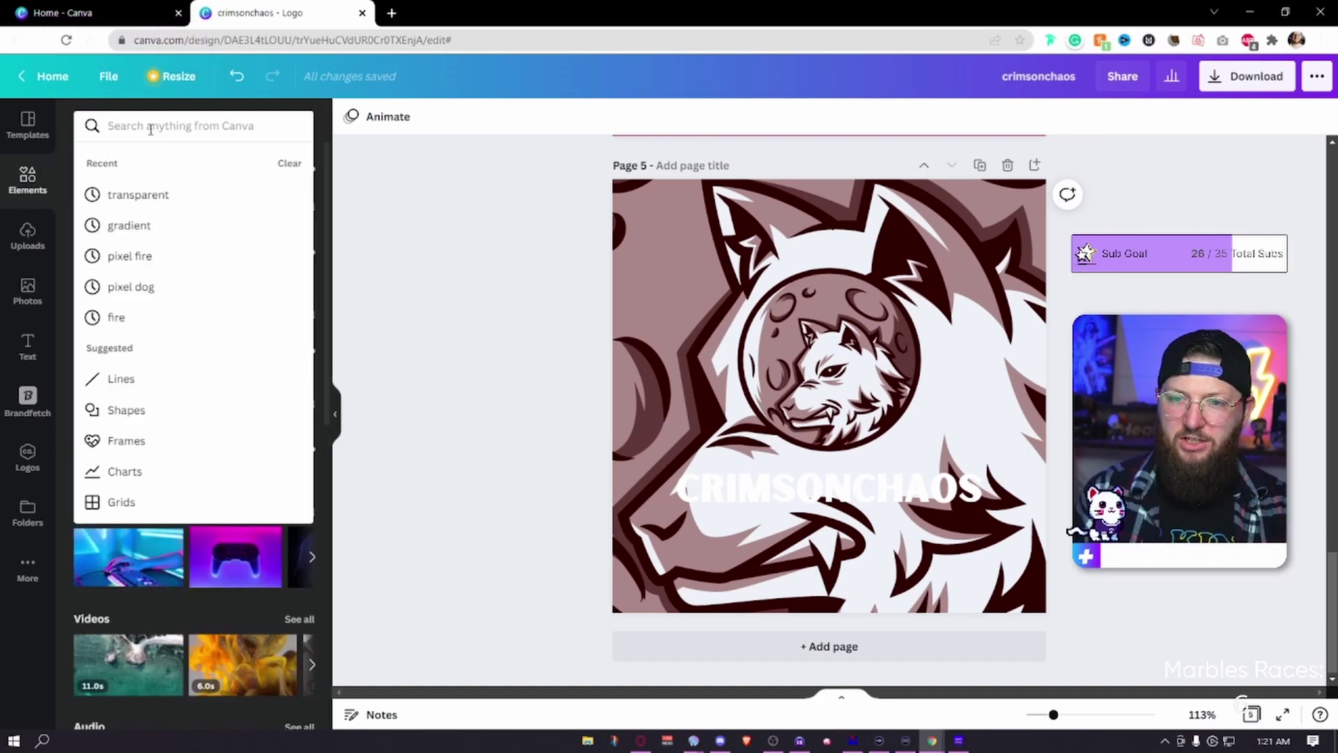
click(129, 195)
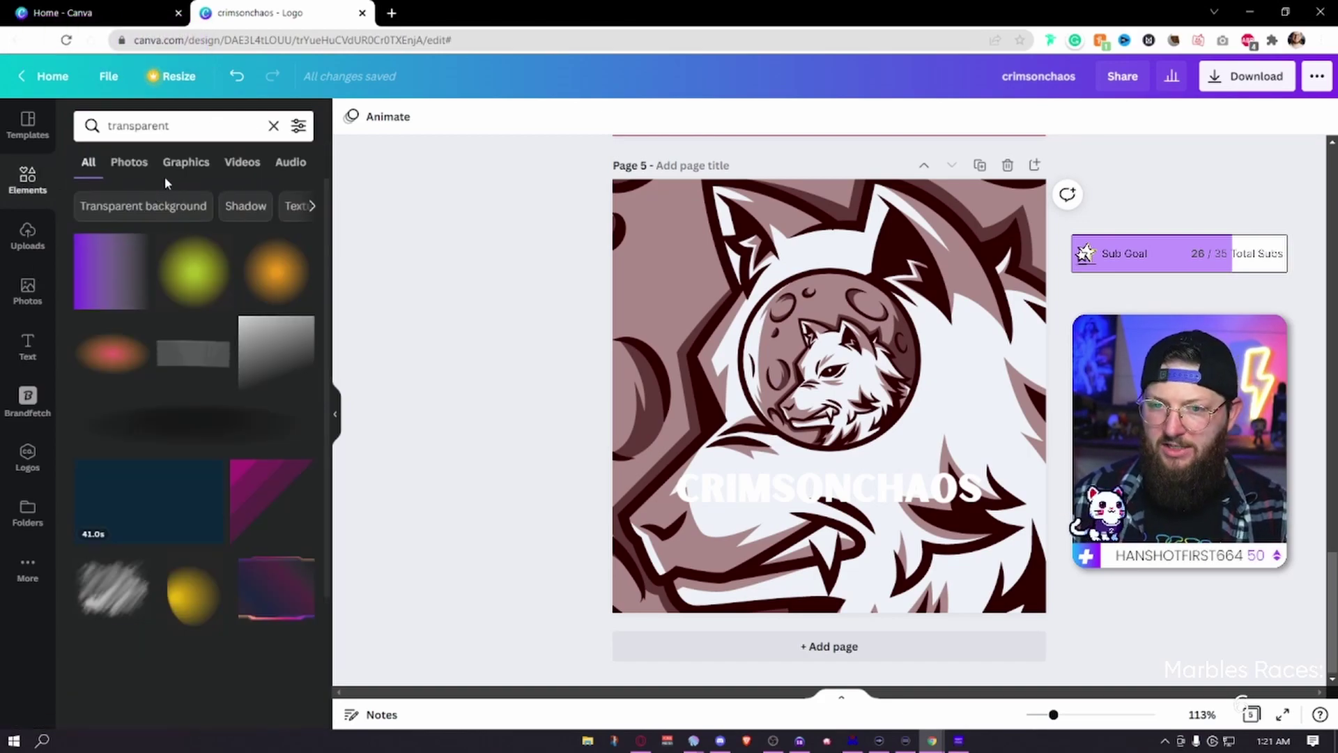
click(272, 366)
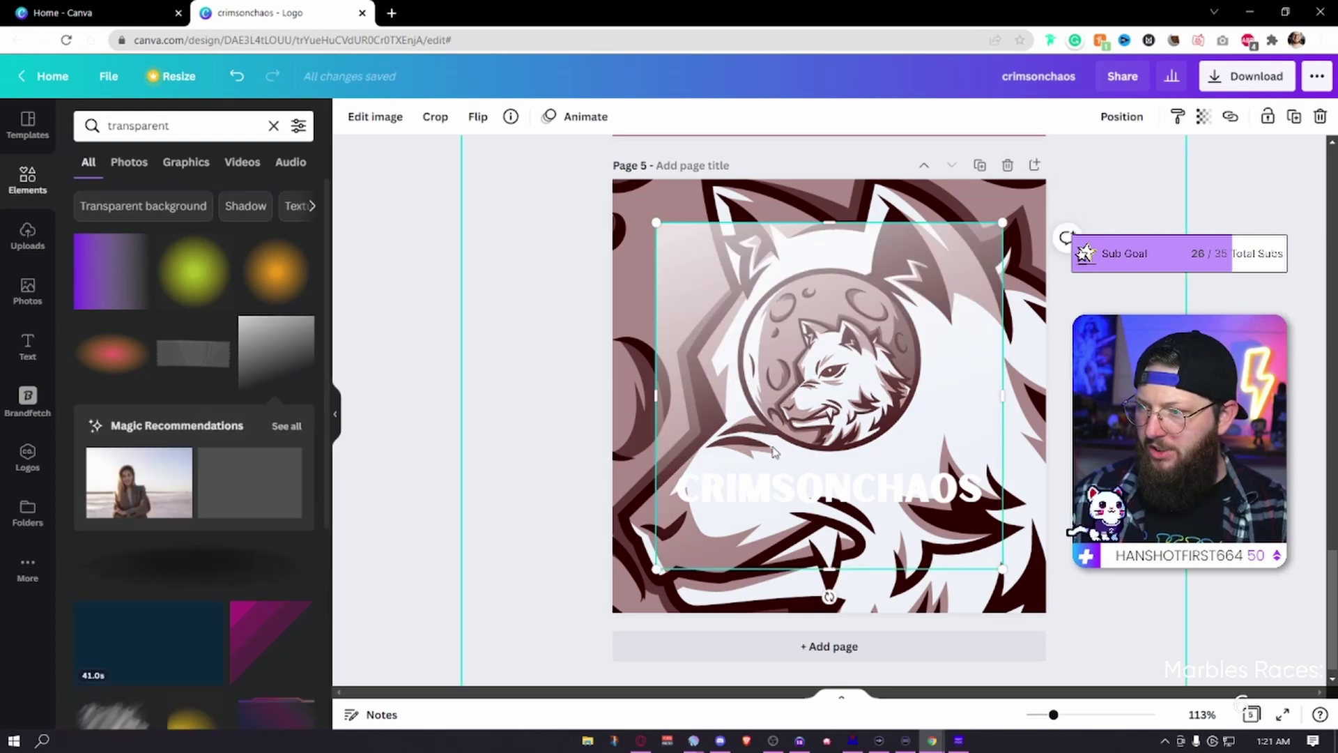
drag(692, 373, 656, 333)
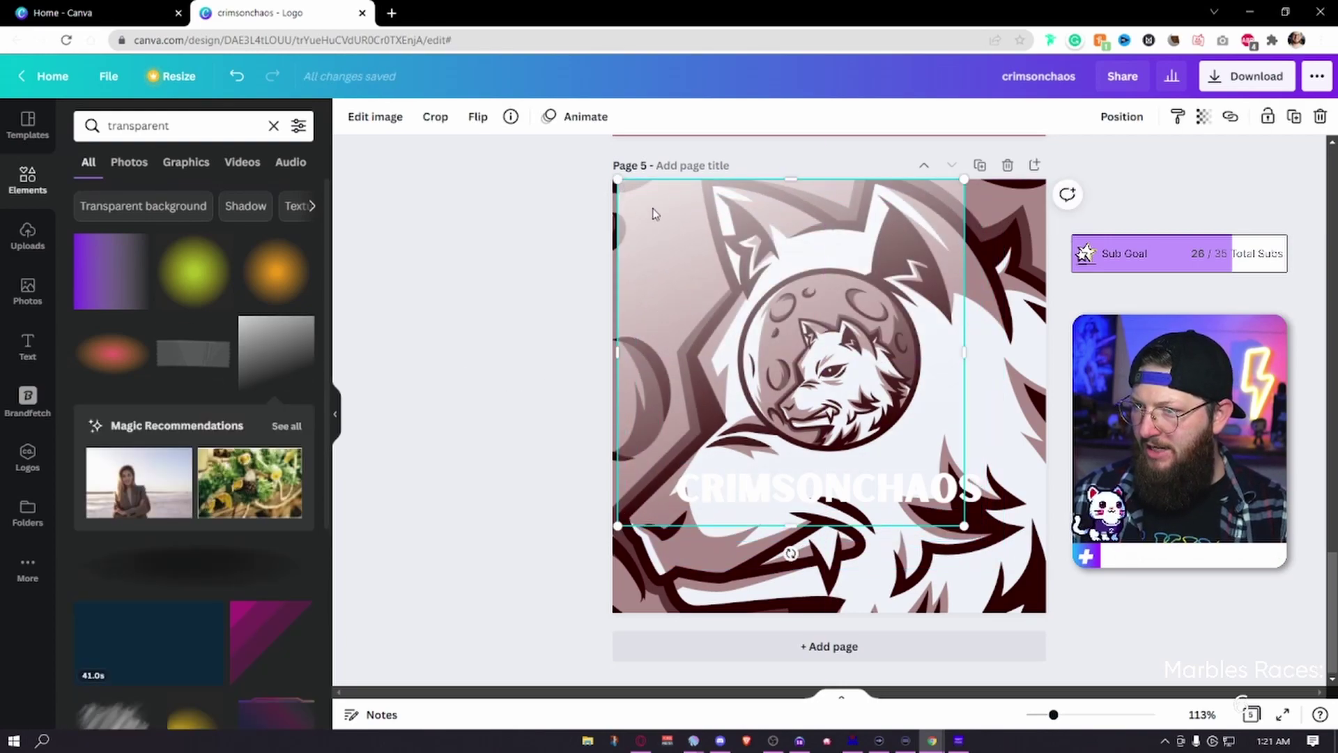
key(Delete)
Add the magenta diagonal-stripe overlay to page 5, enlarge it from the top-left corner, and send it behind the small logo and title.
scroll(195, 583, down, 5)
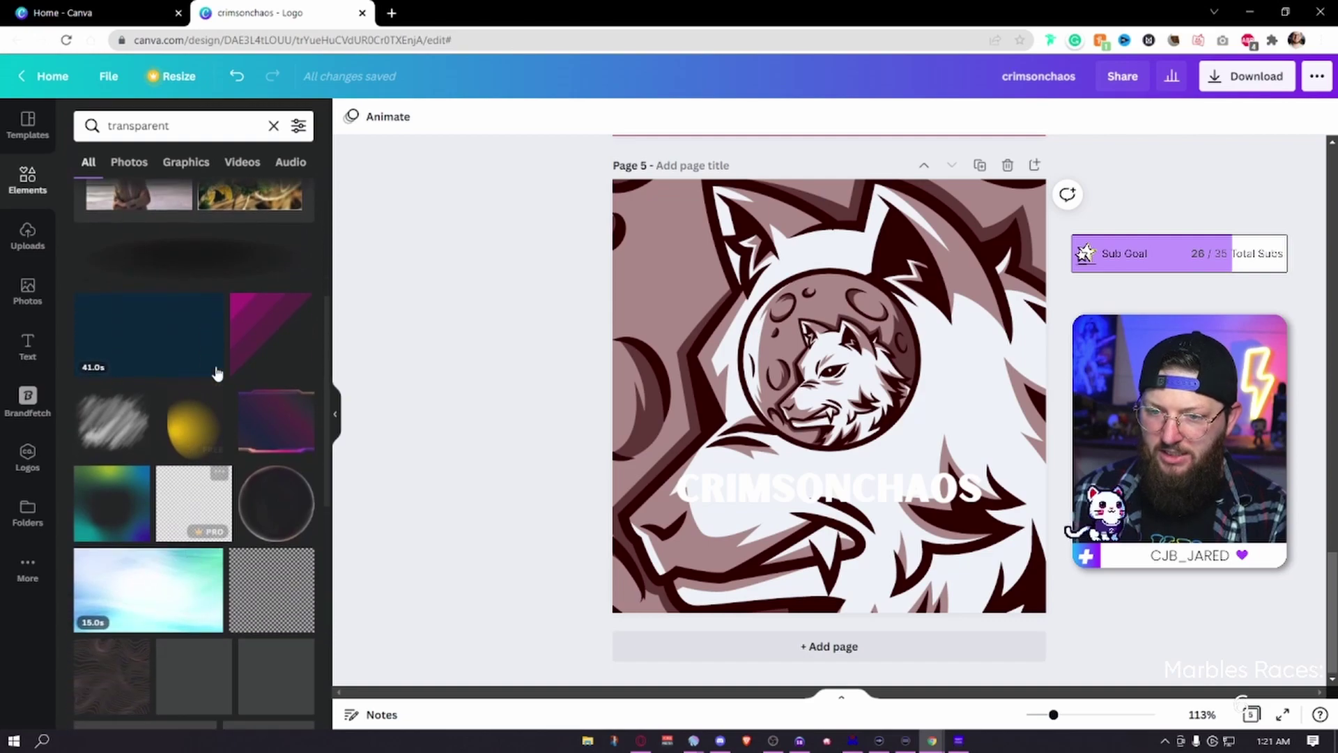
click(262, 333)
drag(773, 366, 642, 238)
drag(781, 352, 1117, 683)
click(1122, 116)
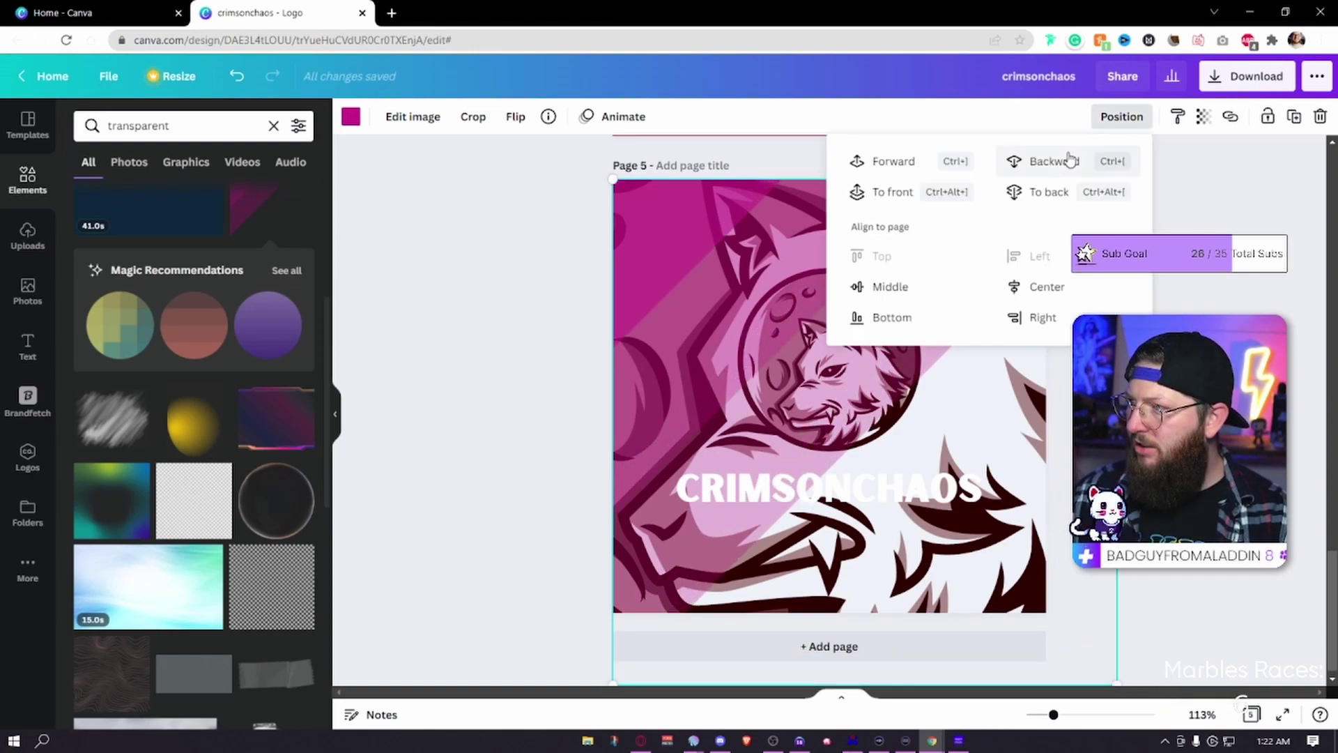
click(1056, 162)
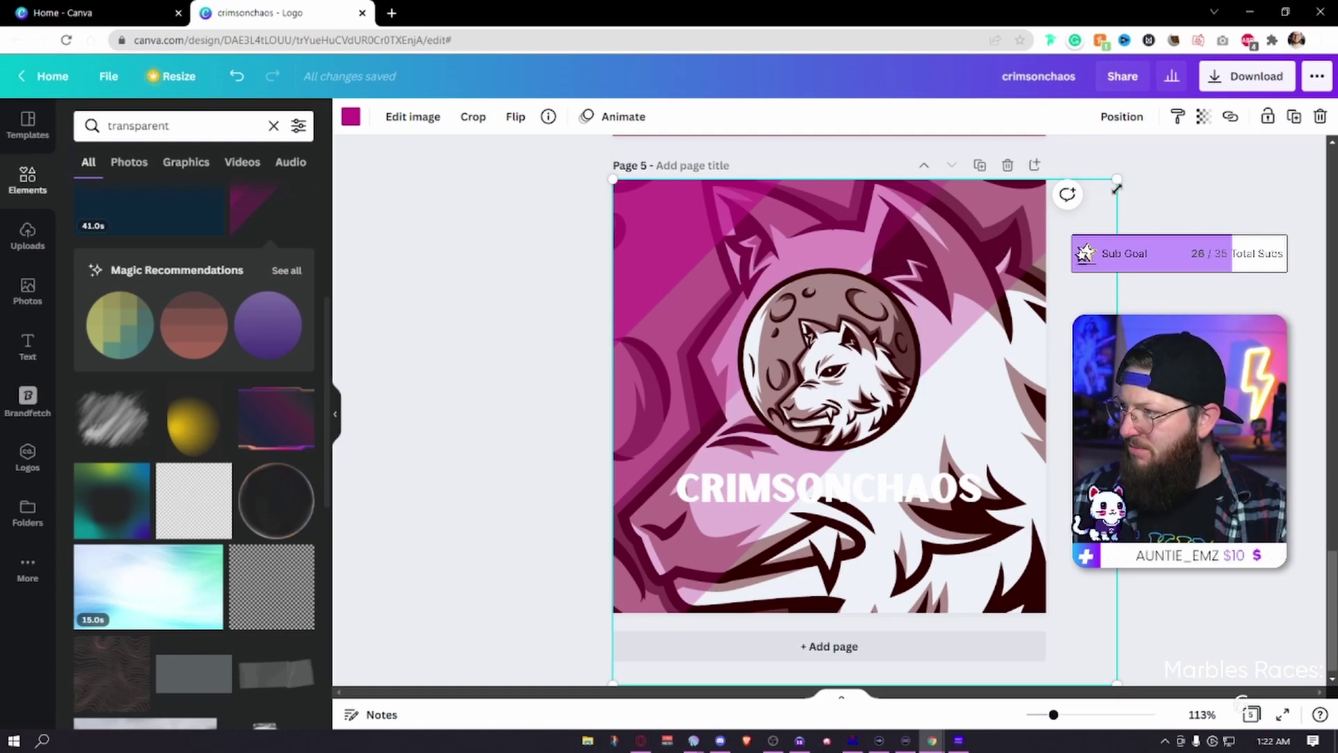
Enlarge the magenta diagonal overlay further until its stripes cover all of page 5.
drag(1052, 715, 1033, 715)
drag(927, 631, 1128, 732)
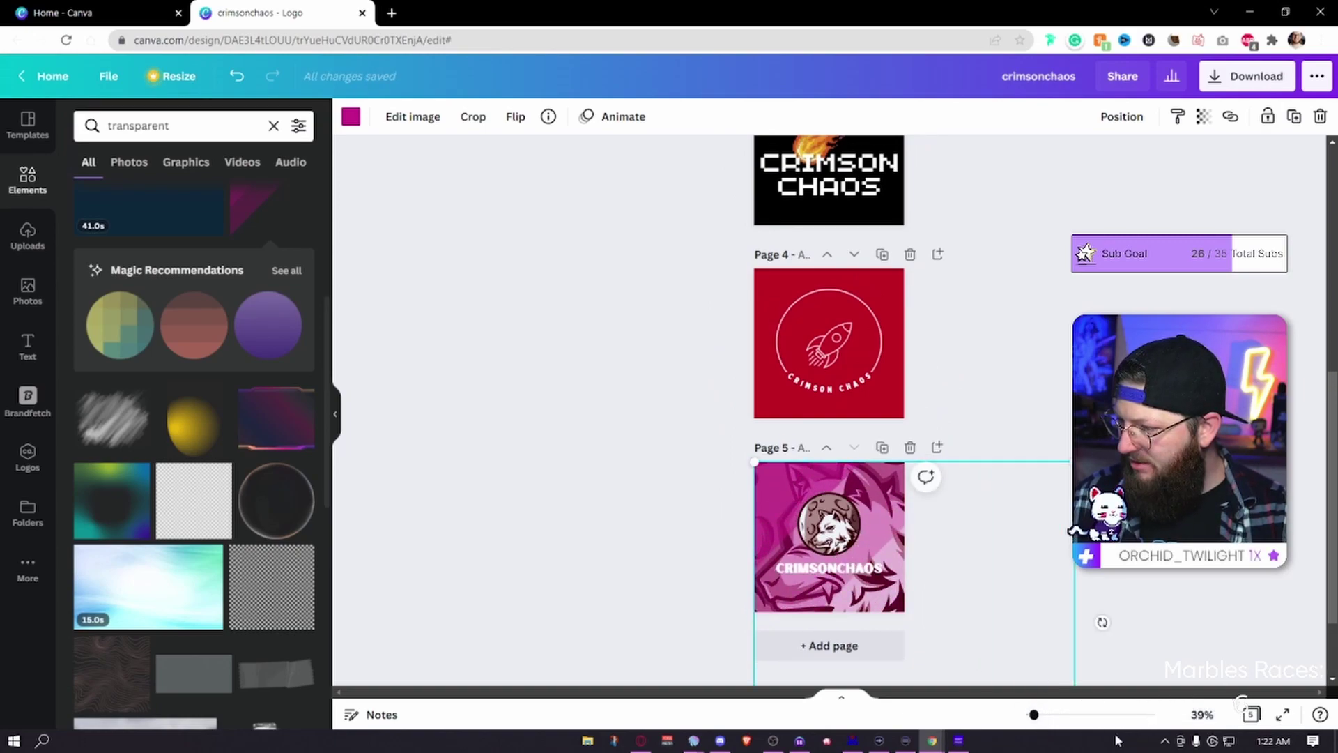
drag(1034, 715, 1052, 716)
scroll(1062, 562, down, 4)
scroll(932, 327, up, 1)
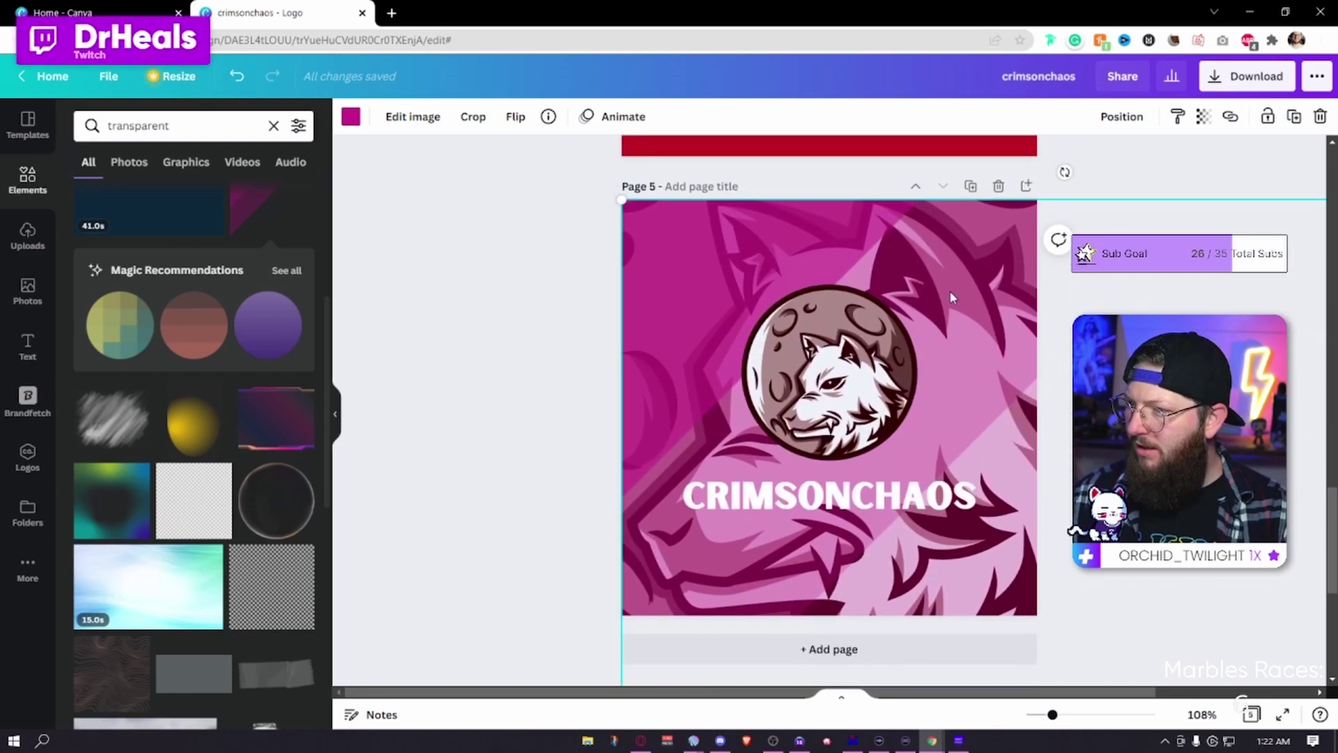
Try the diagonal overlay in black from the document colors, and remove the overlay from page 5.
click(351, 117)
click(144, 208)
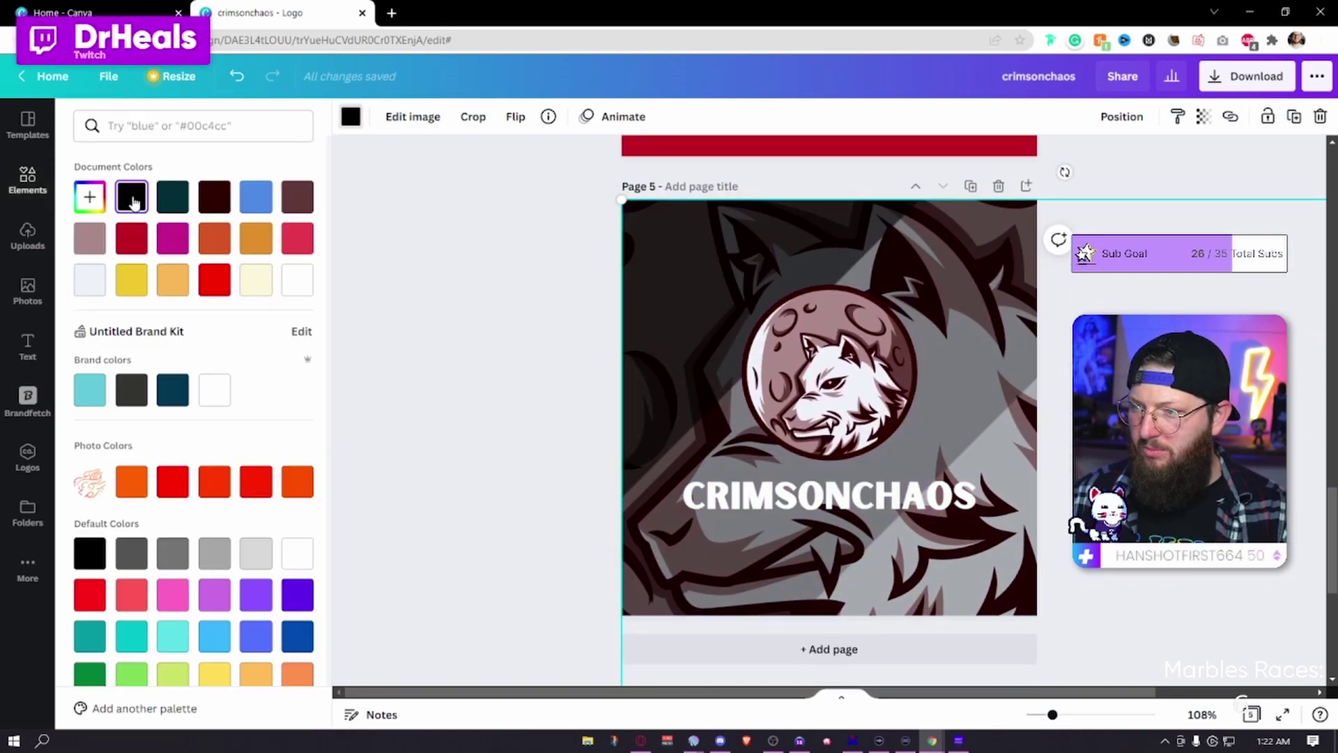
click(399, 290)
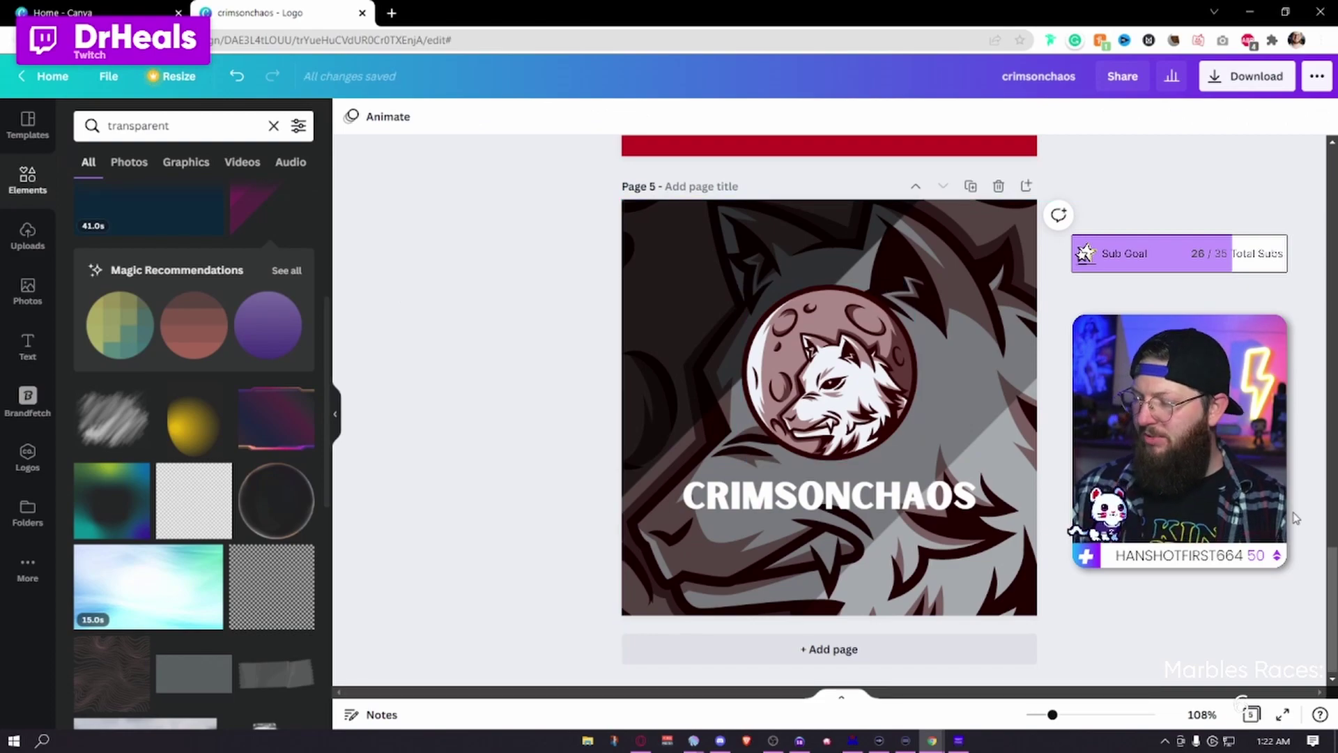
click(983, 255)
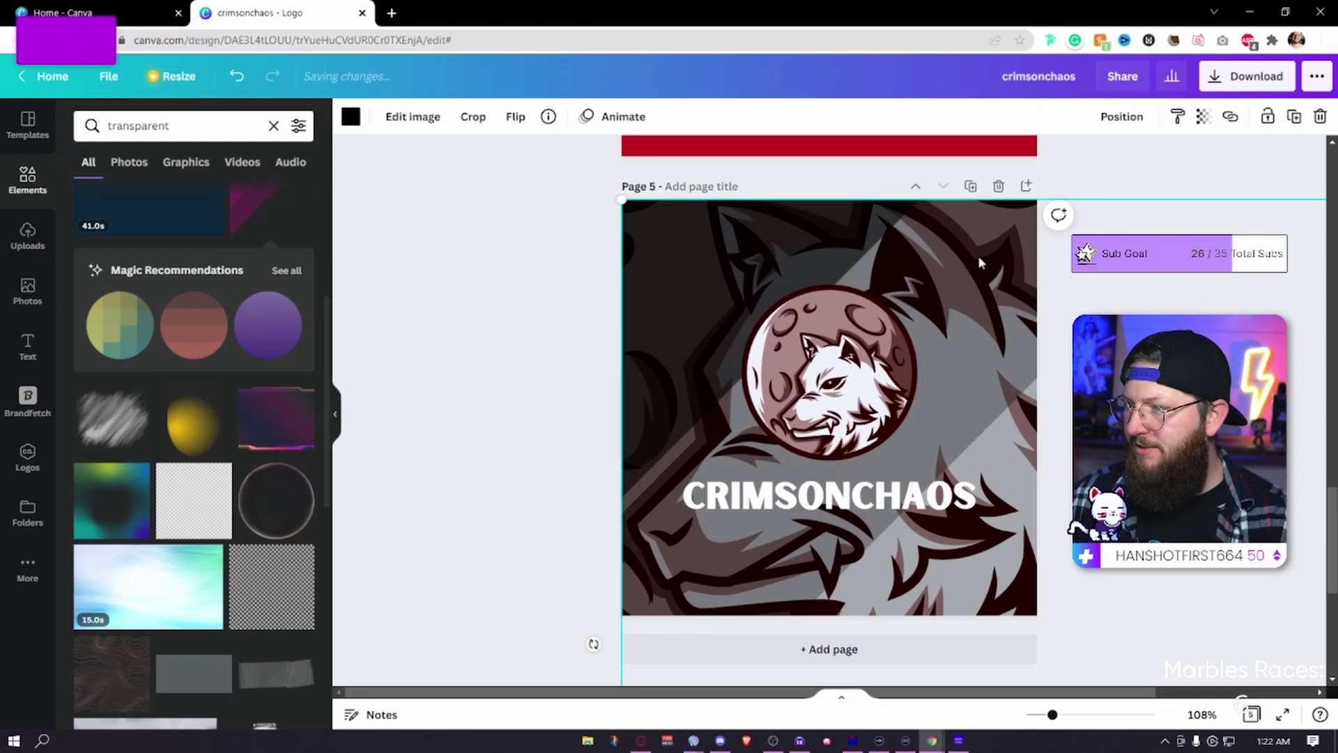
key(ctrl+z)
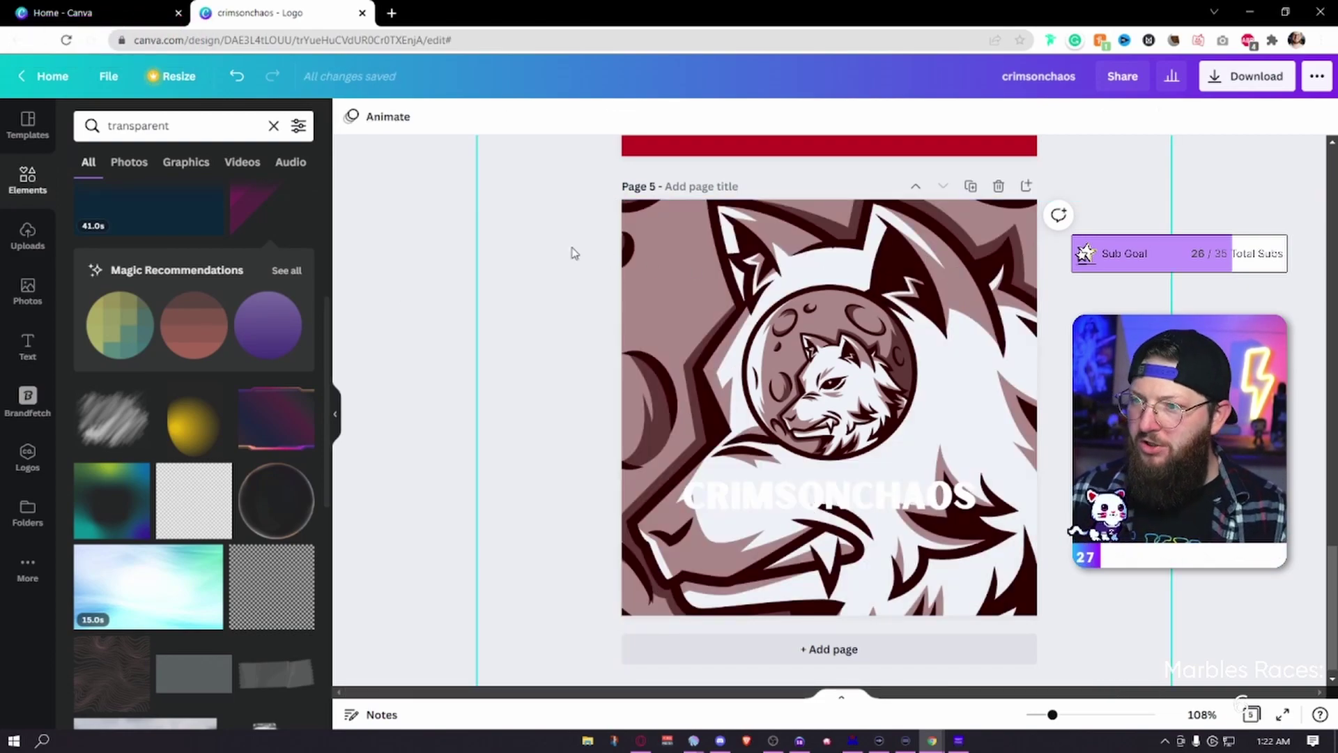
Add the purple fading gradient to page 5, enlarge it from the upper-left corner to cover the page, and recolor it black.
scroll(177, 366, up, 5)
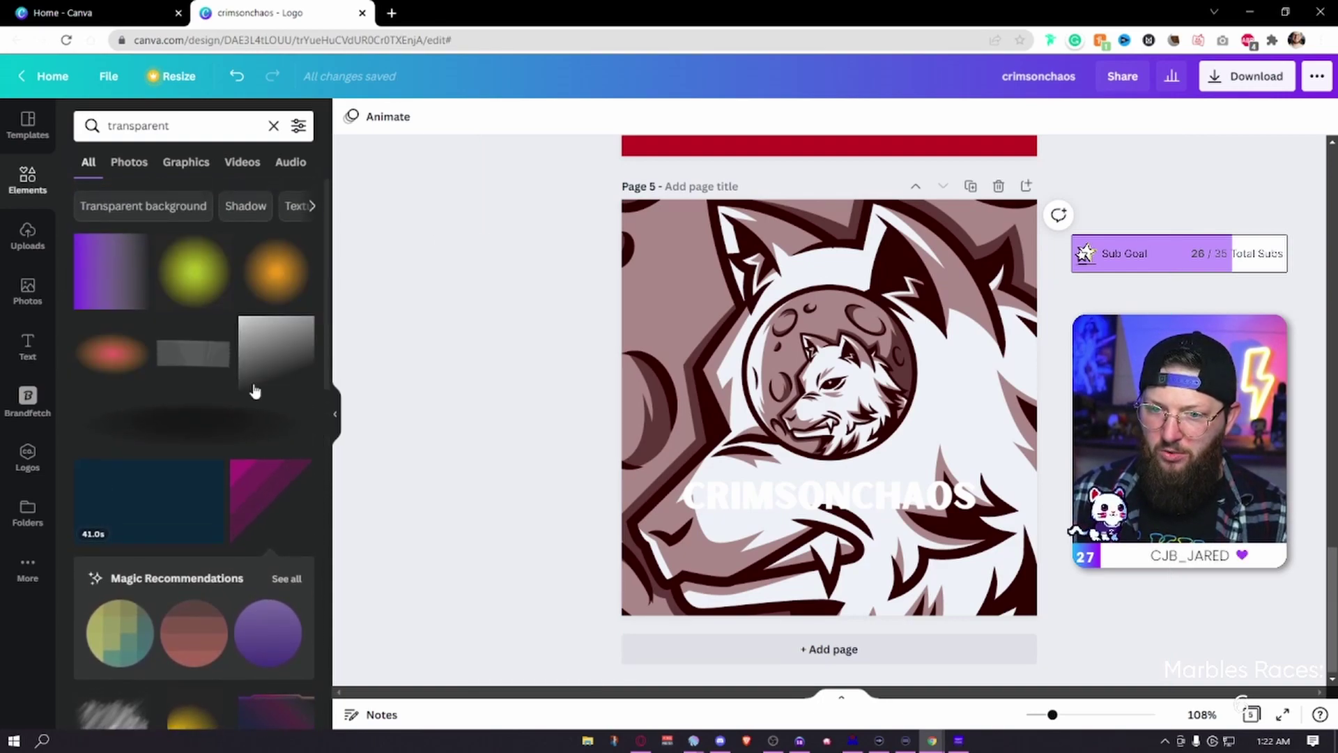
click(114, 282)
drag(786, 444, 678, 322)
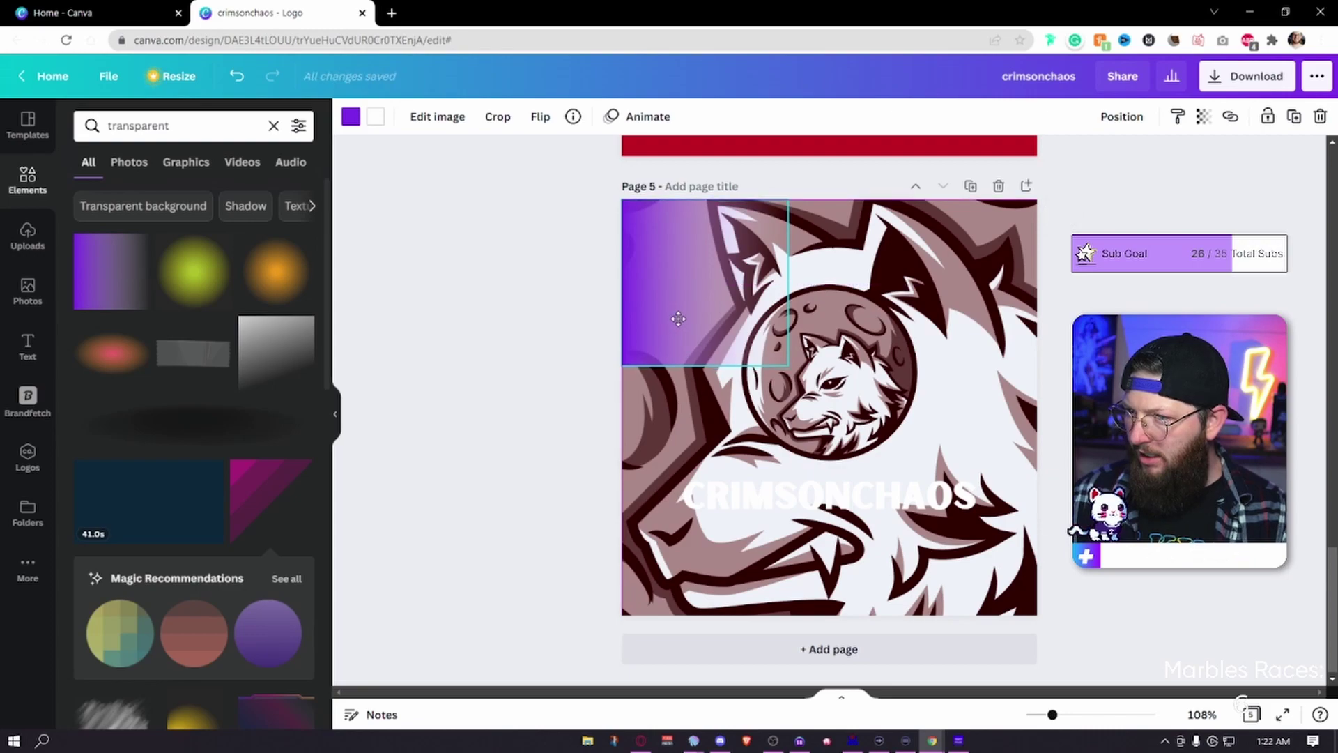
drag(791, 368, 1039, 616)
click(351, 119)
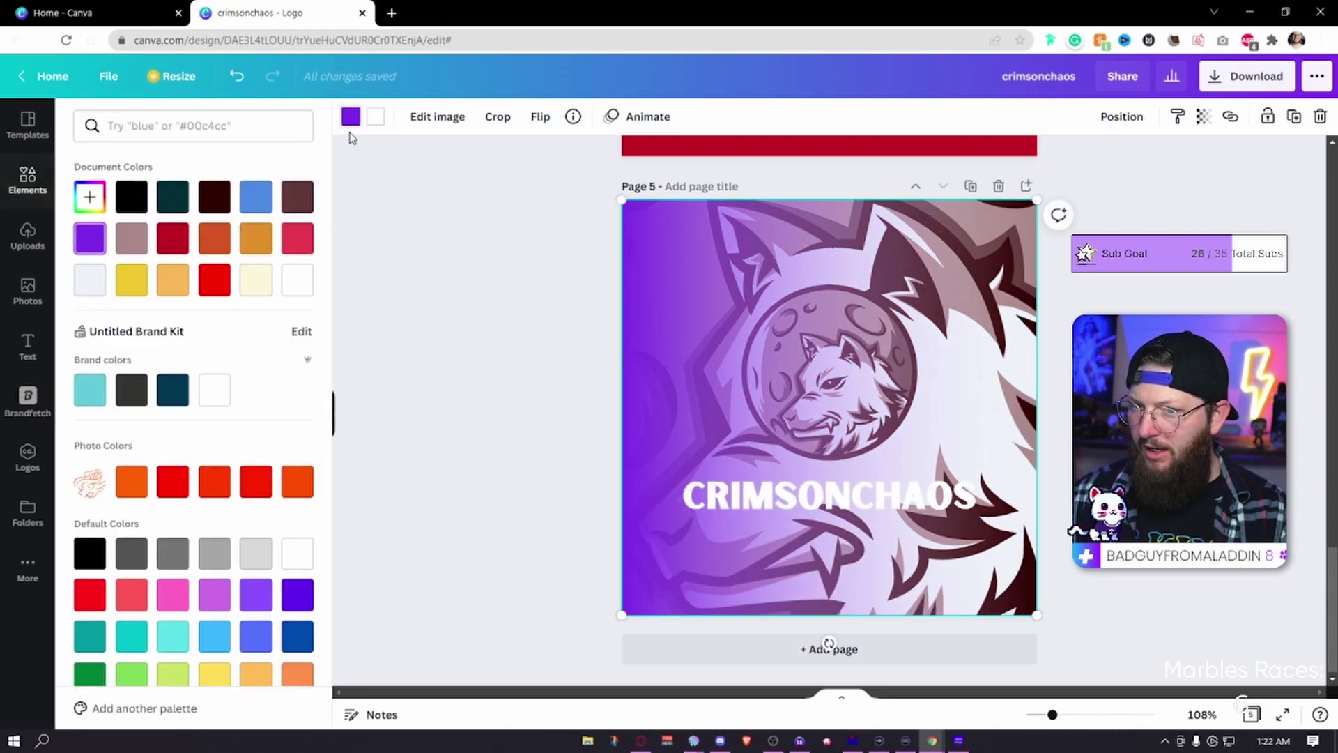
click(131, 198)
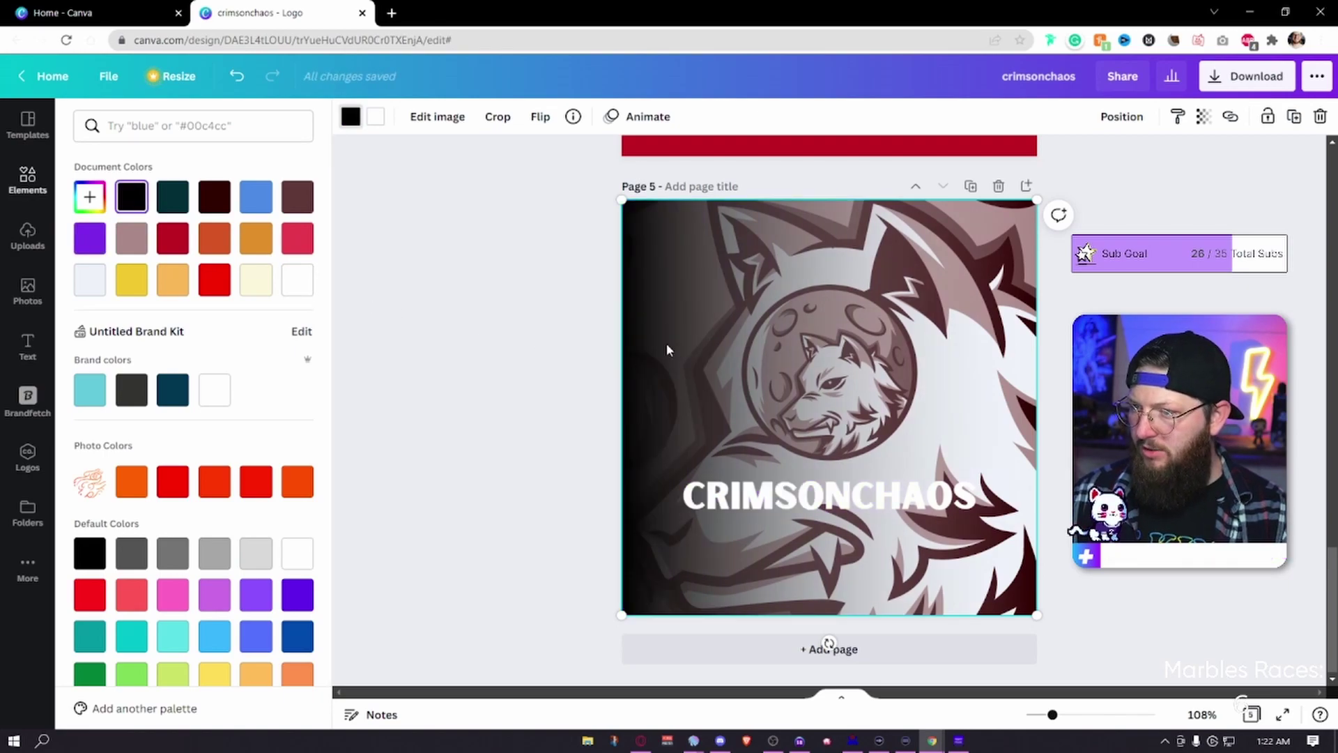
Layer the black gradient behind the small logo and title but in front of the enlarged wolf background.
click(1133, 119)
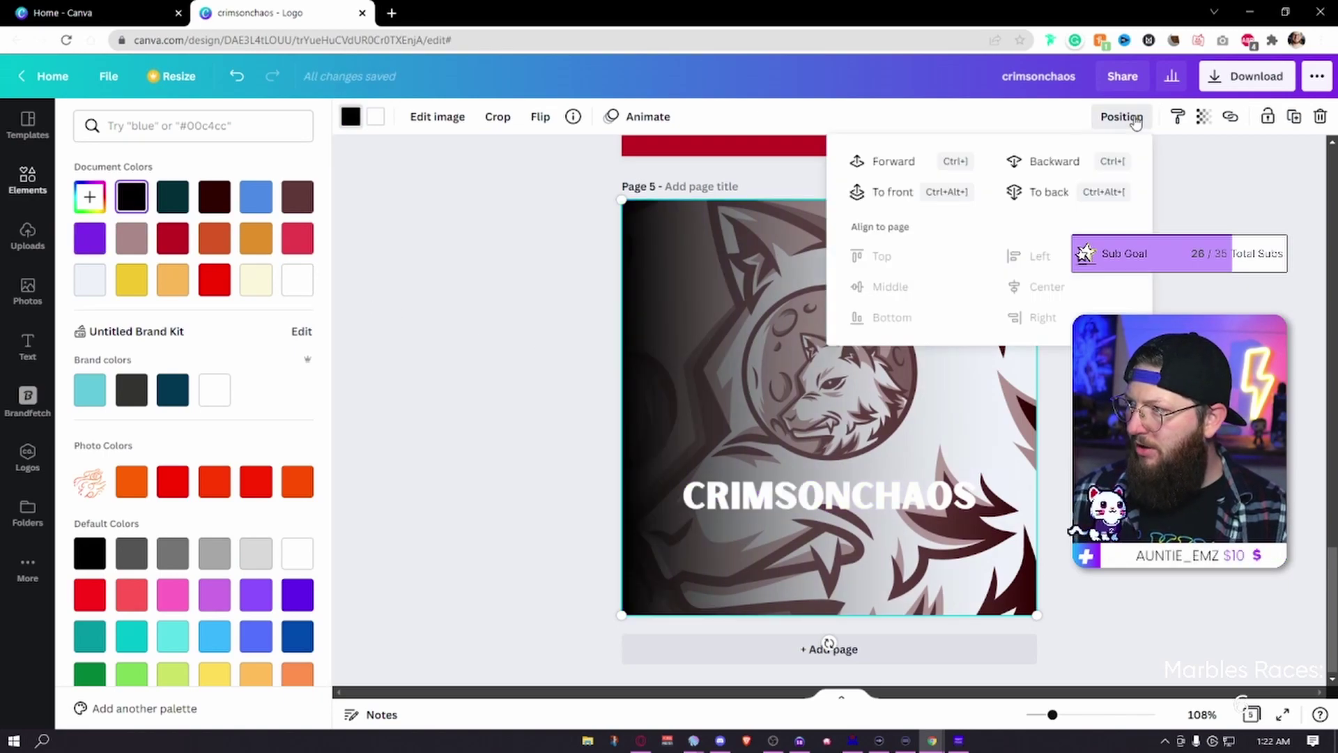
click(1052, 162)
click(1053, 162)
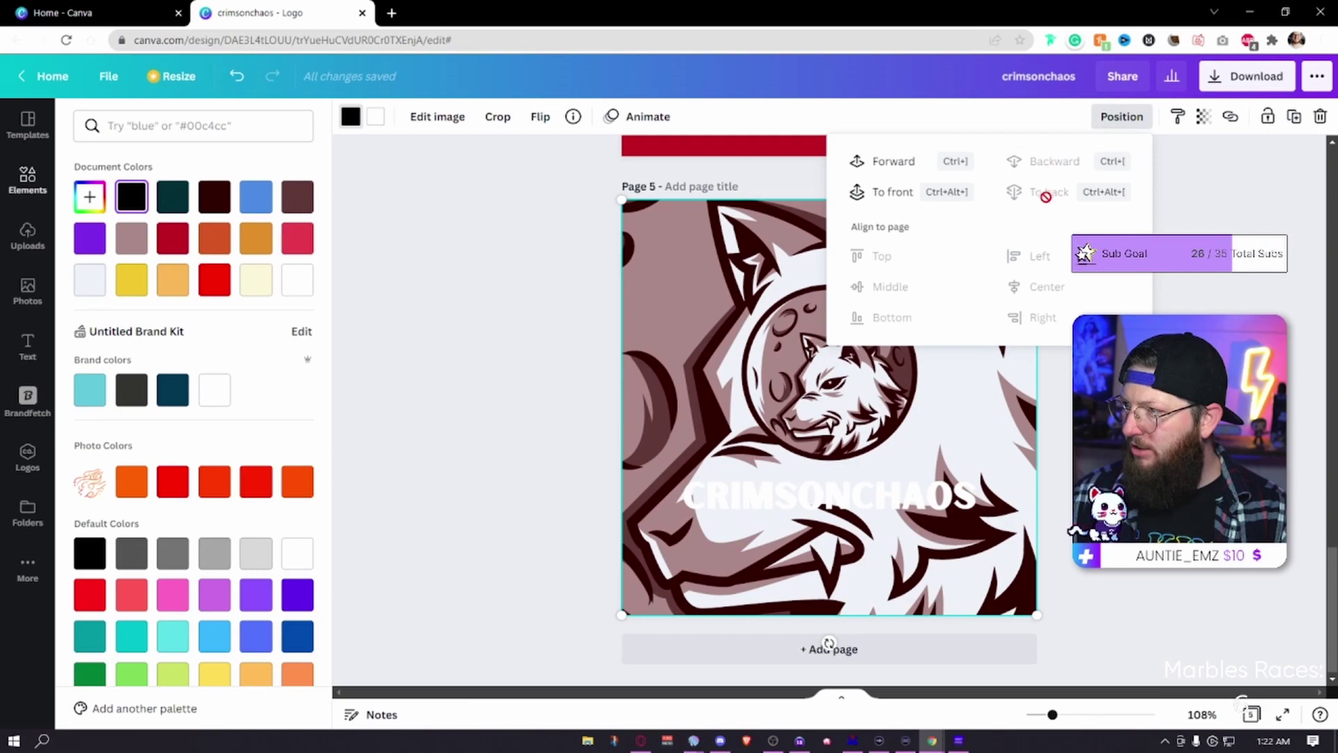
click(889, 164)
click(713, 301)
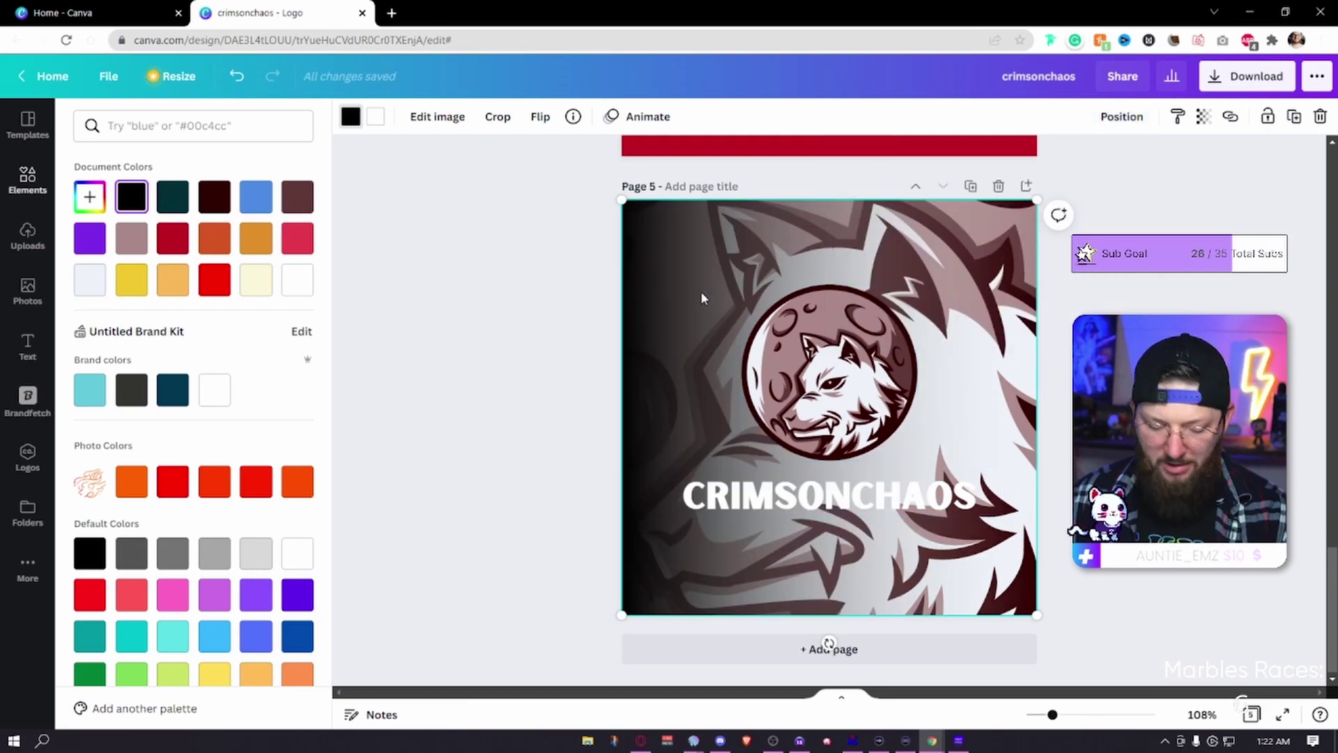
Duplicate the black gradient, rotate the copy 180°, and send it behind the small logo and title.
key(ctrl+bracketright)
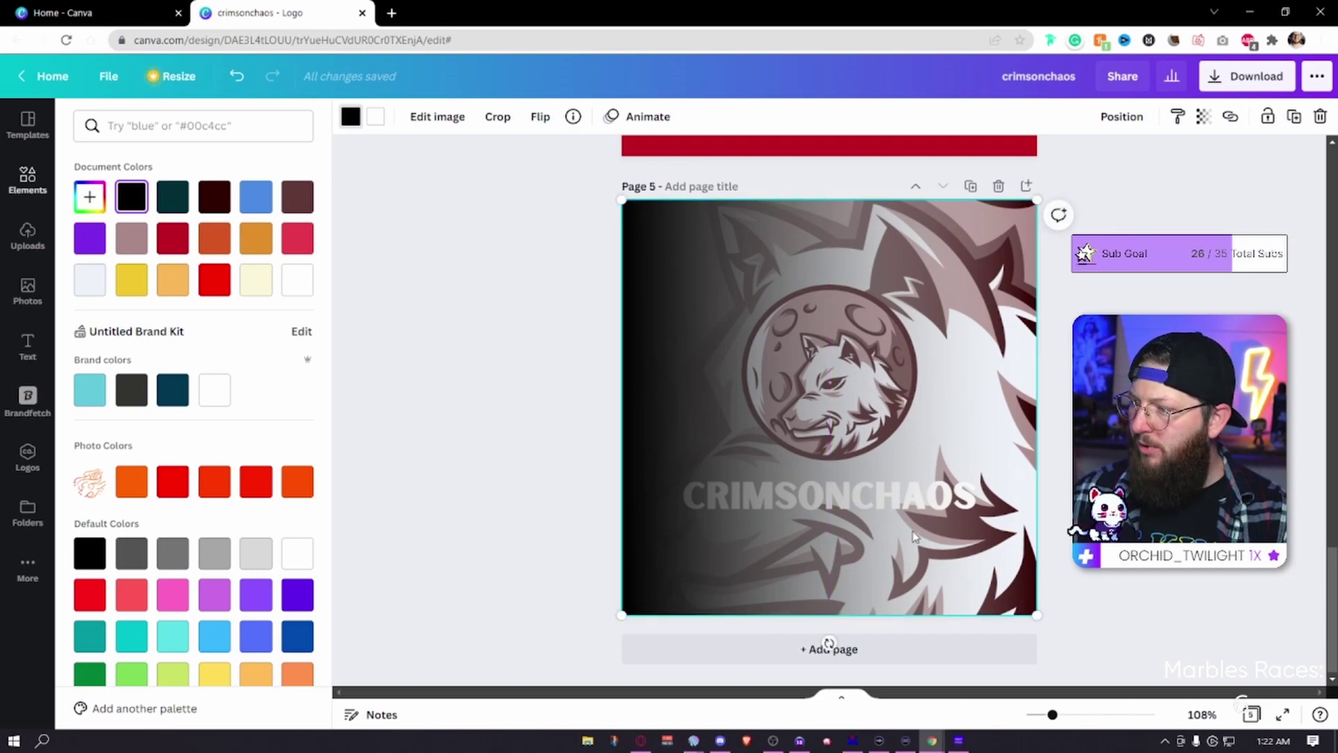
drag(831, 642, 827, 151)
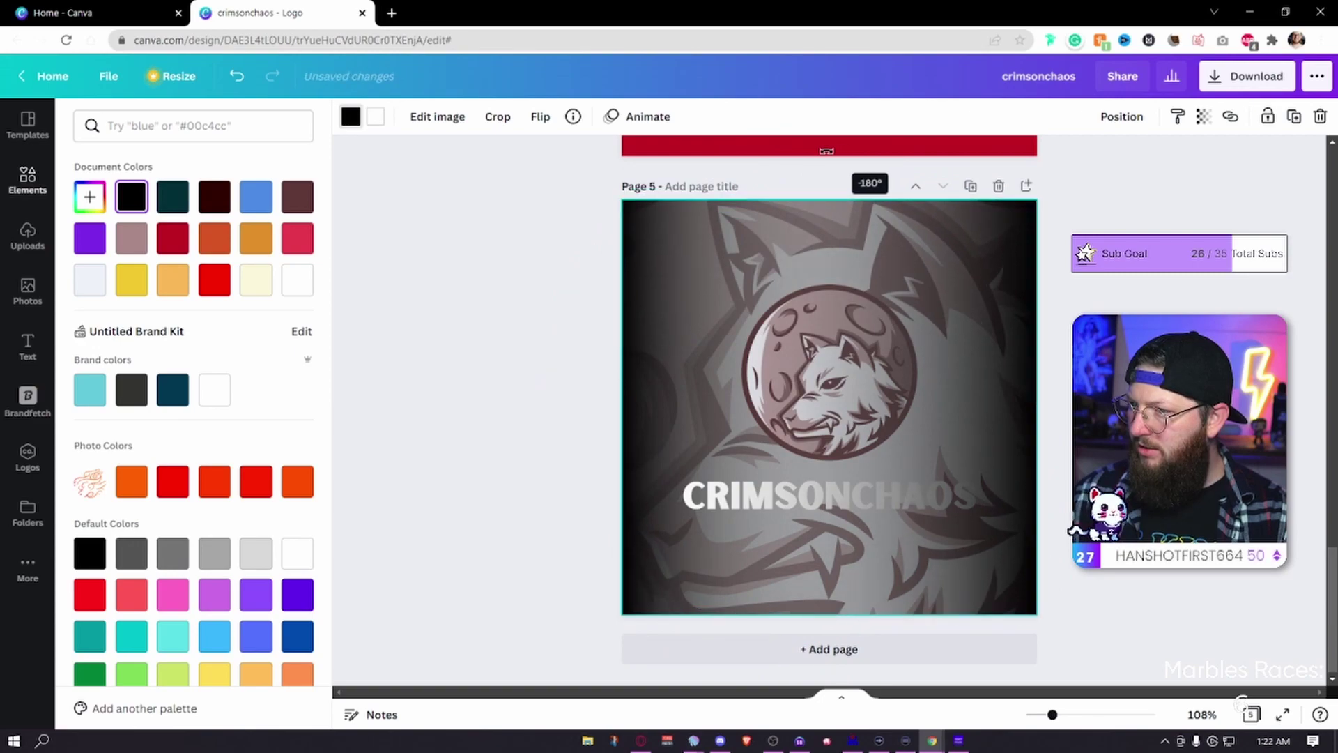
click(1122, 117)
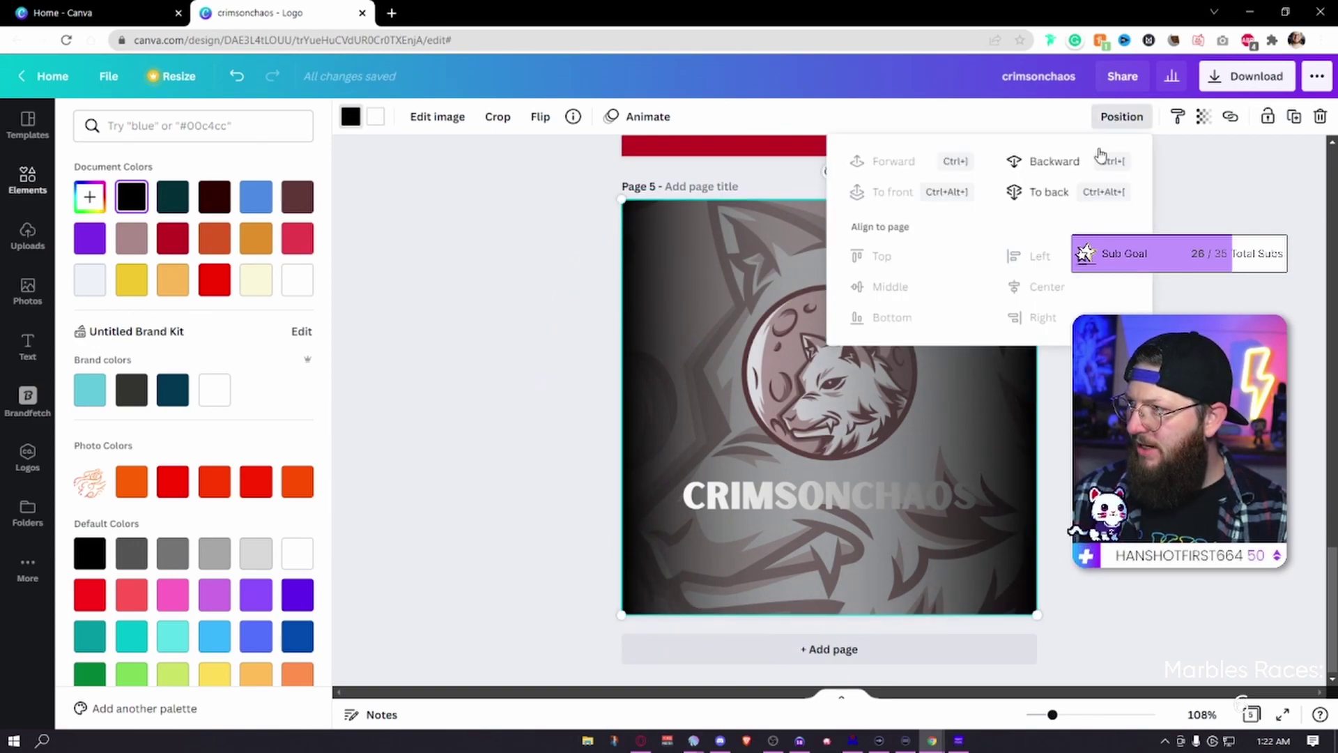
click(1074, 164)
click(1074, 164)
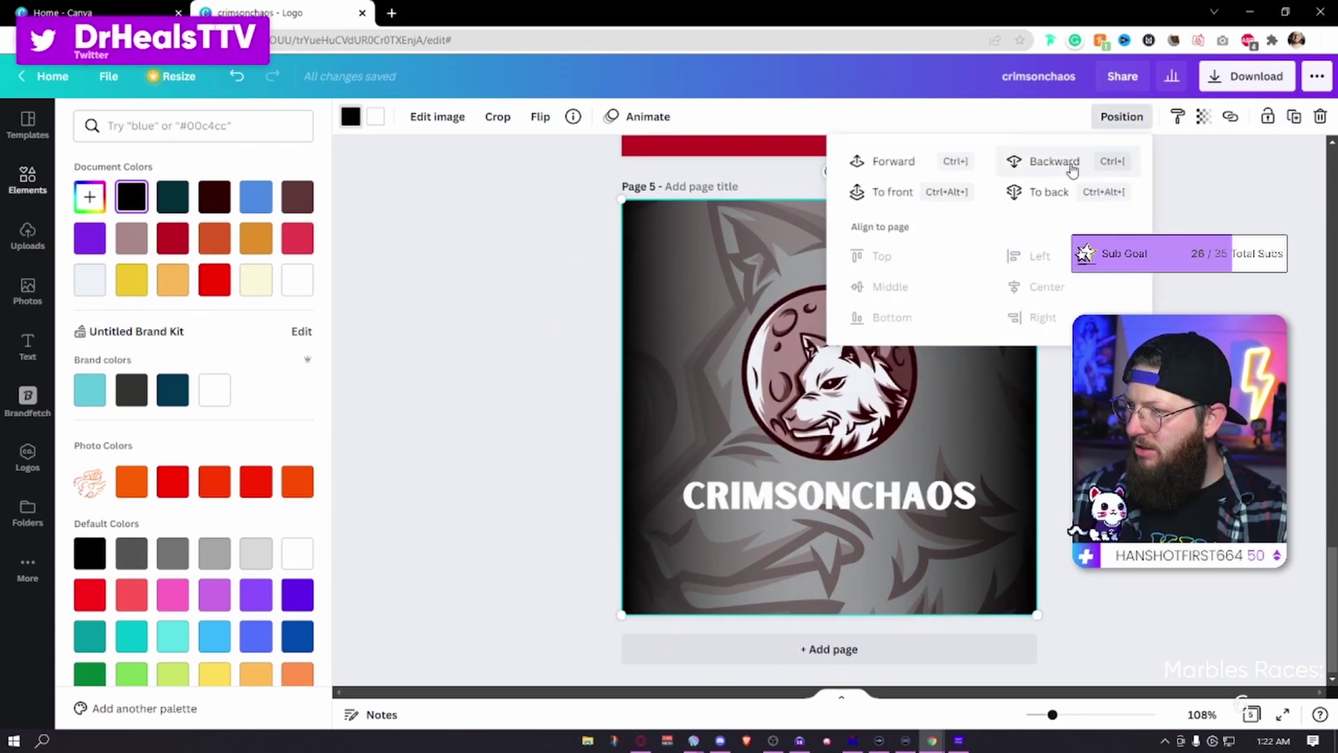
click(950, 347)
Give the CRIMSONCHAOS title a black shadow effect with blur 44 and transparency 49.
click(770, 496)
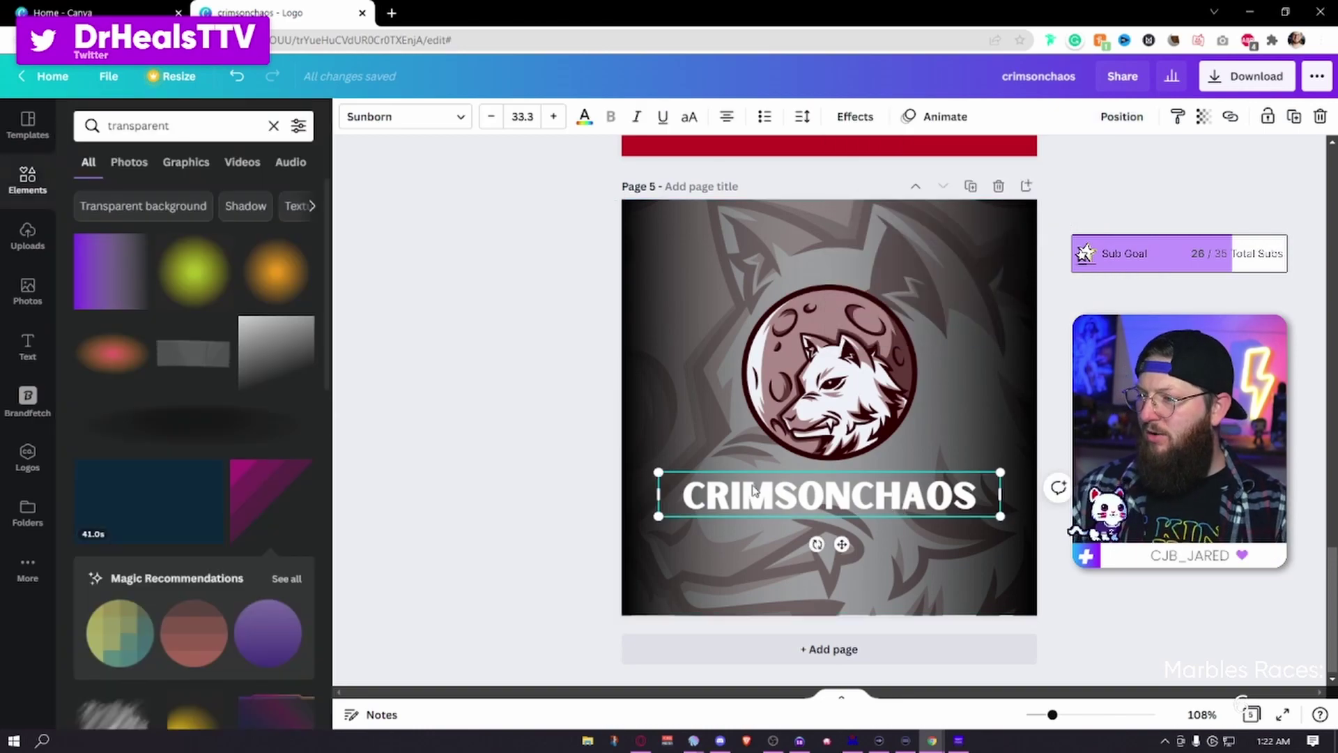
click(856, 117)
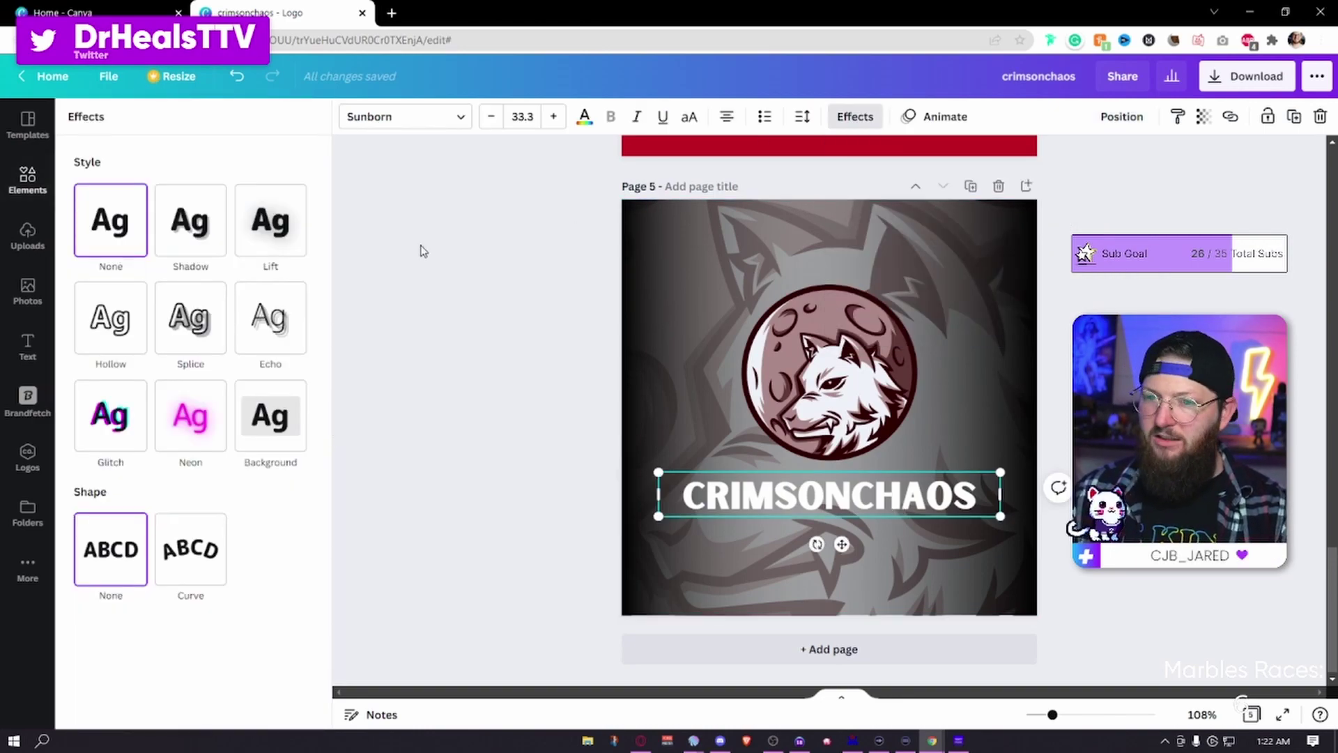
click(206, 237)
click(293, 477)
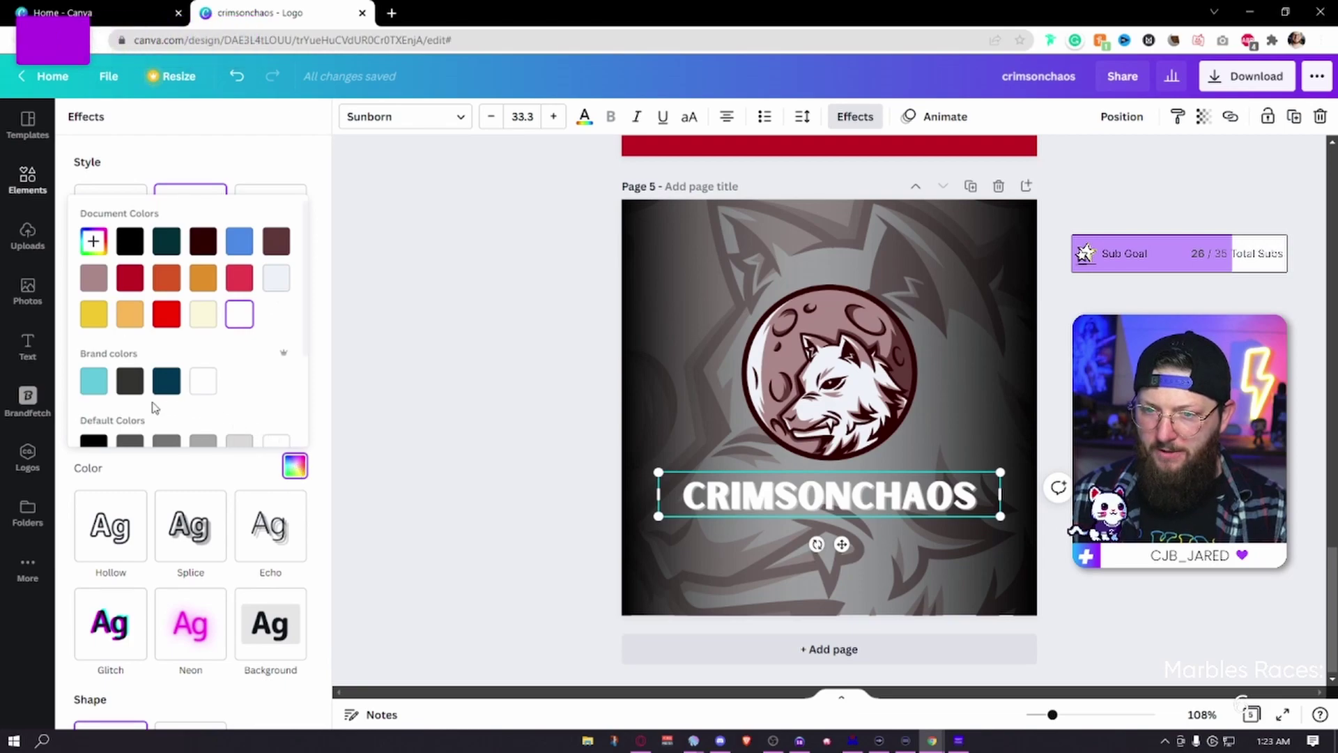
click(95, 442)
click(295, 466)
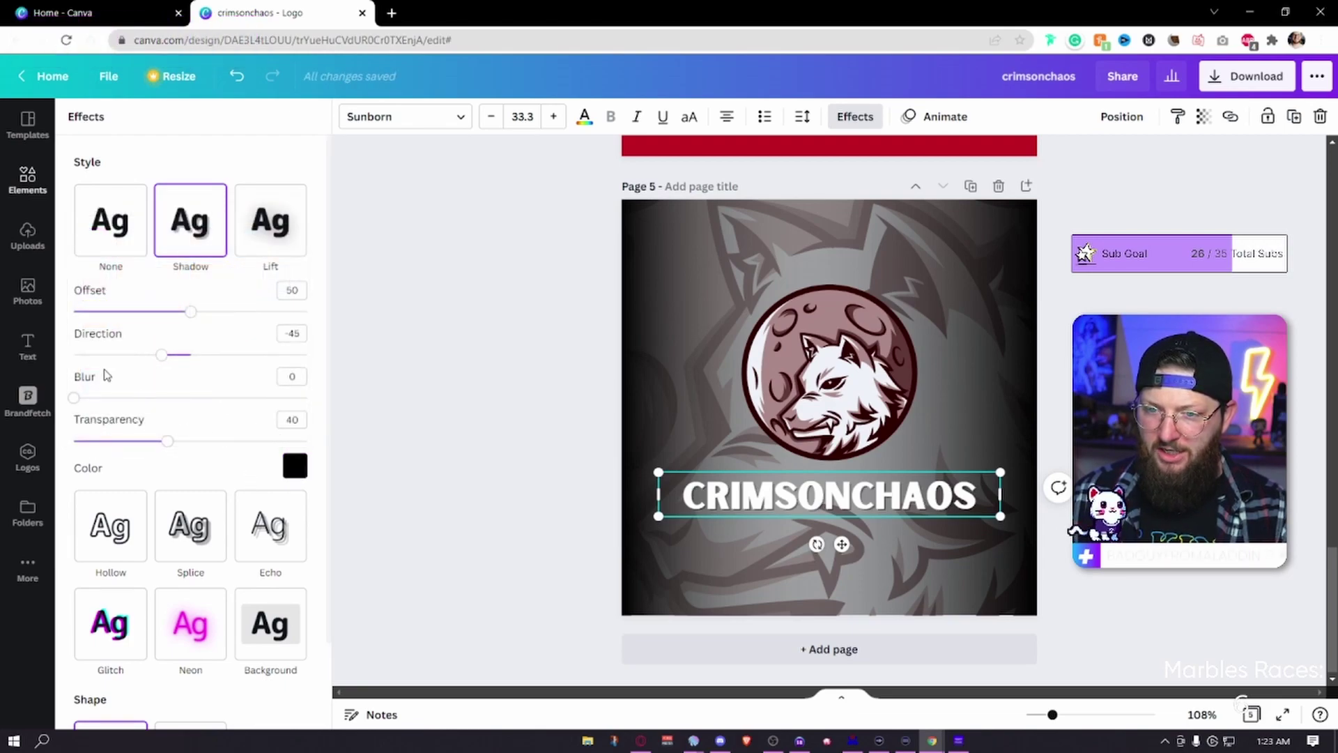
drag(75, 399, 249, 446)
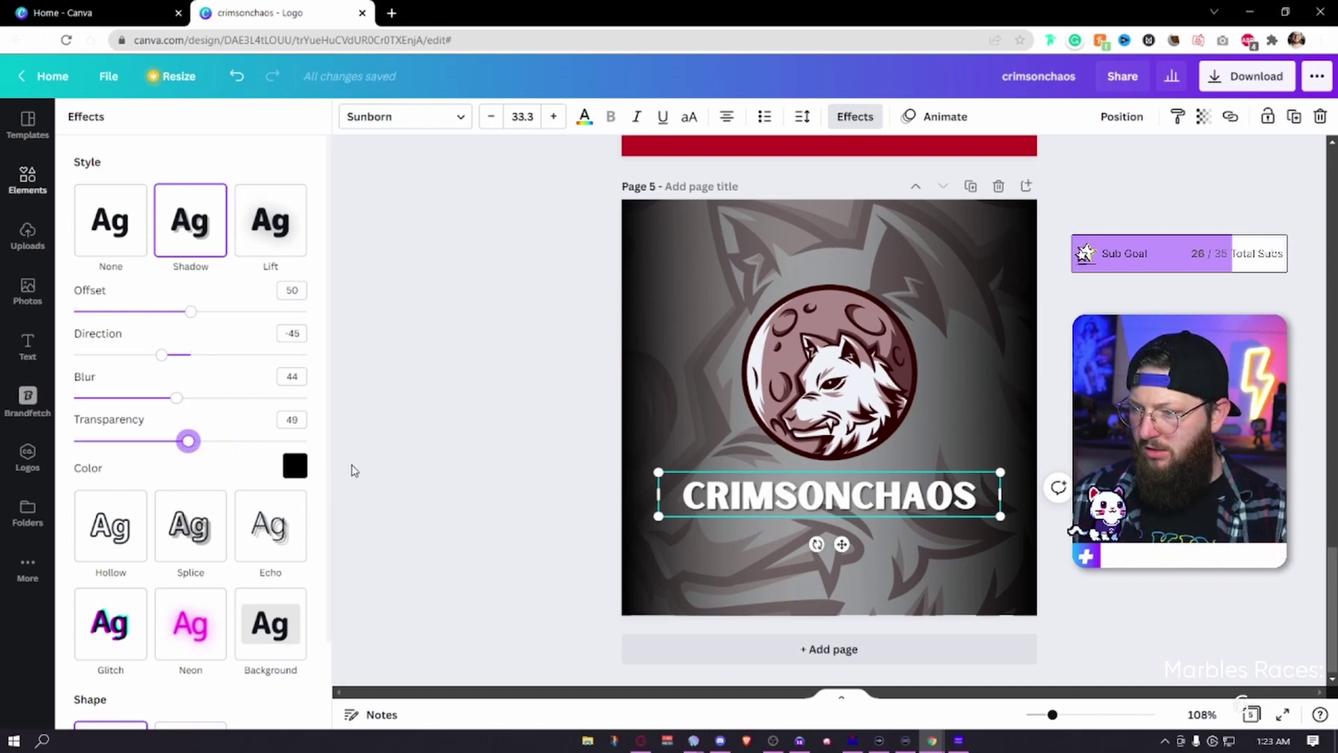
click(502, 404)
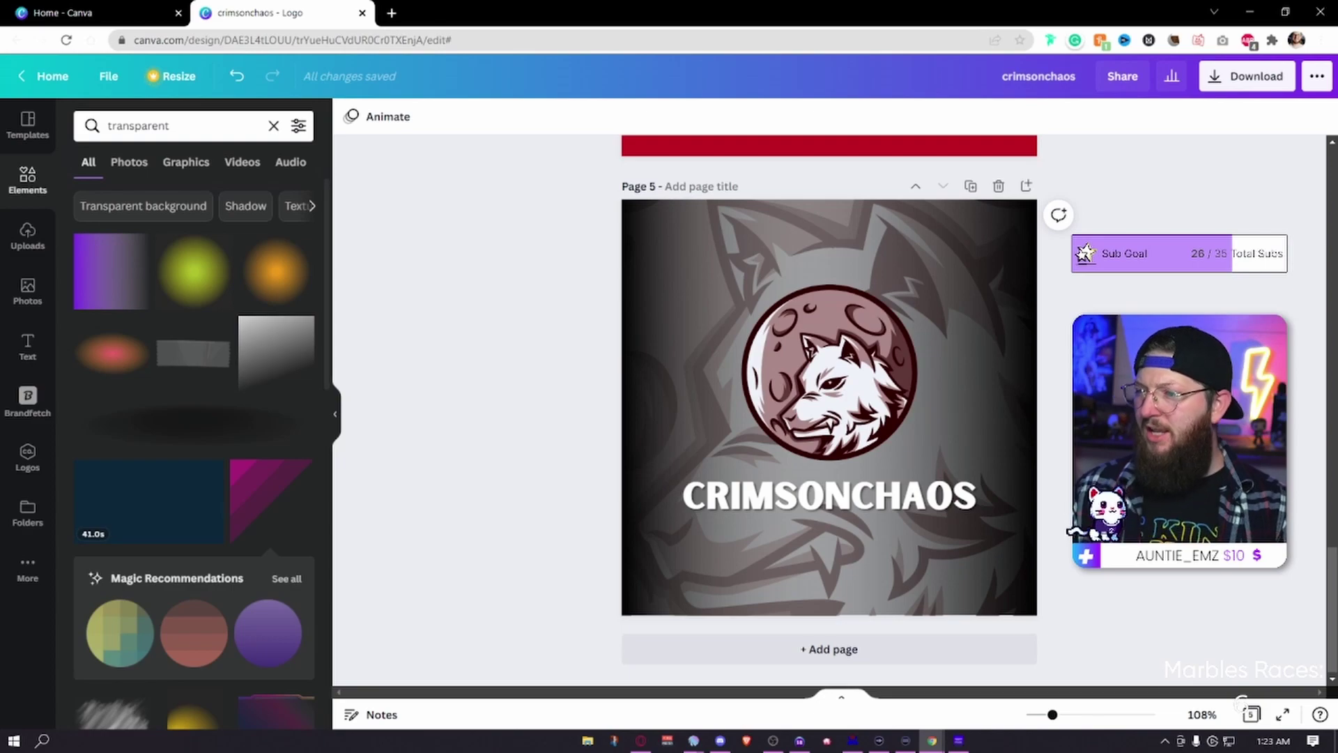
Move both gradient overlays down to uncover the enlarged wolf background, and select the background.
click(951, 232)
drag(951, 232, 979, 319)
click(893, 232)
drag(893, 232, 883, 315)
click(886, 240)
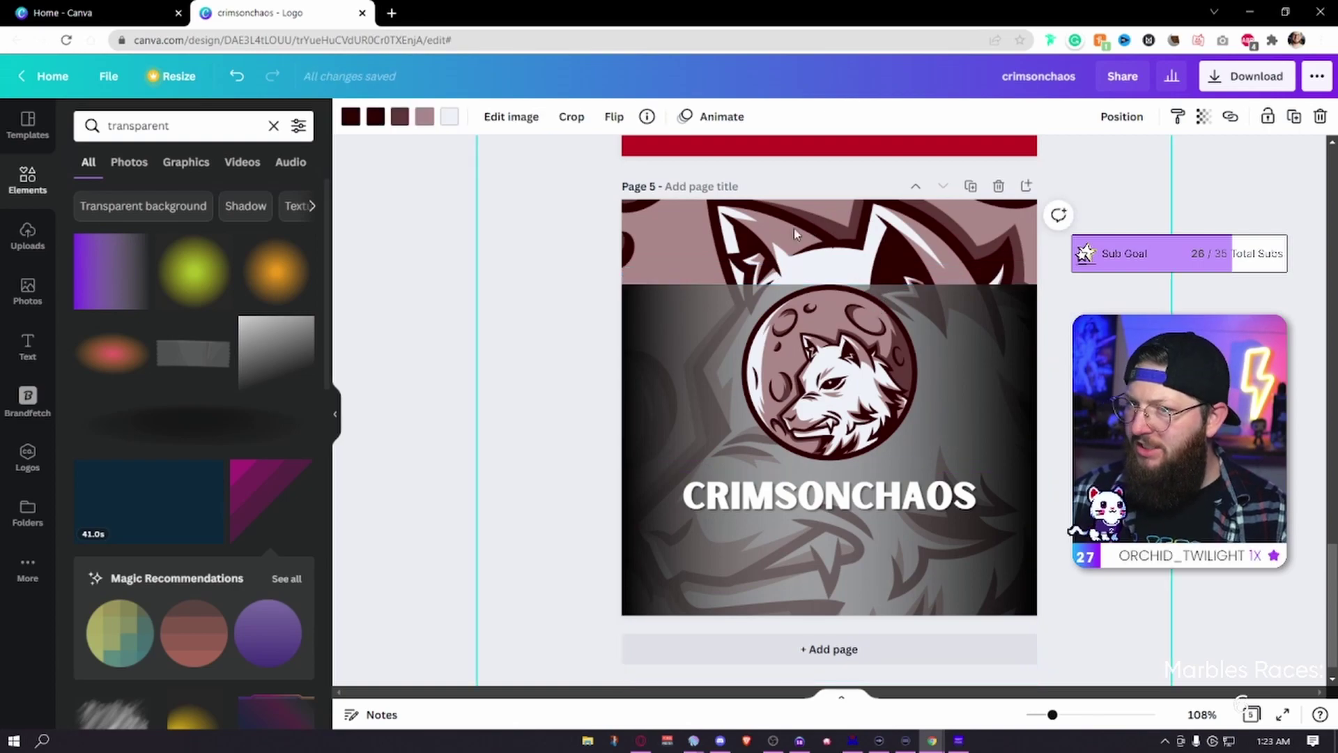
Apply the Radiate effect from the Trippy set to the enlarged wolf background.
click(506, 120)
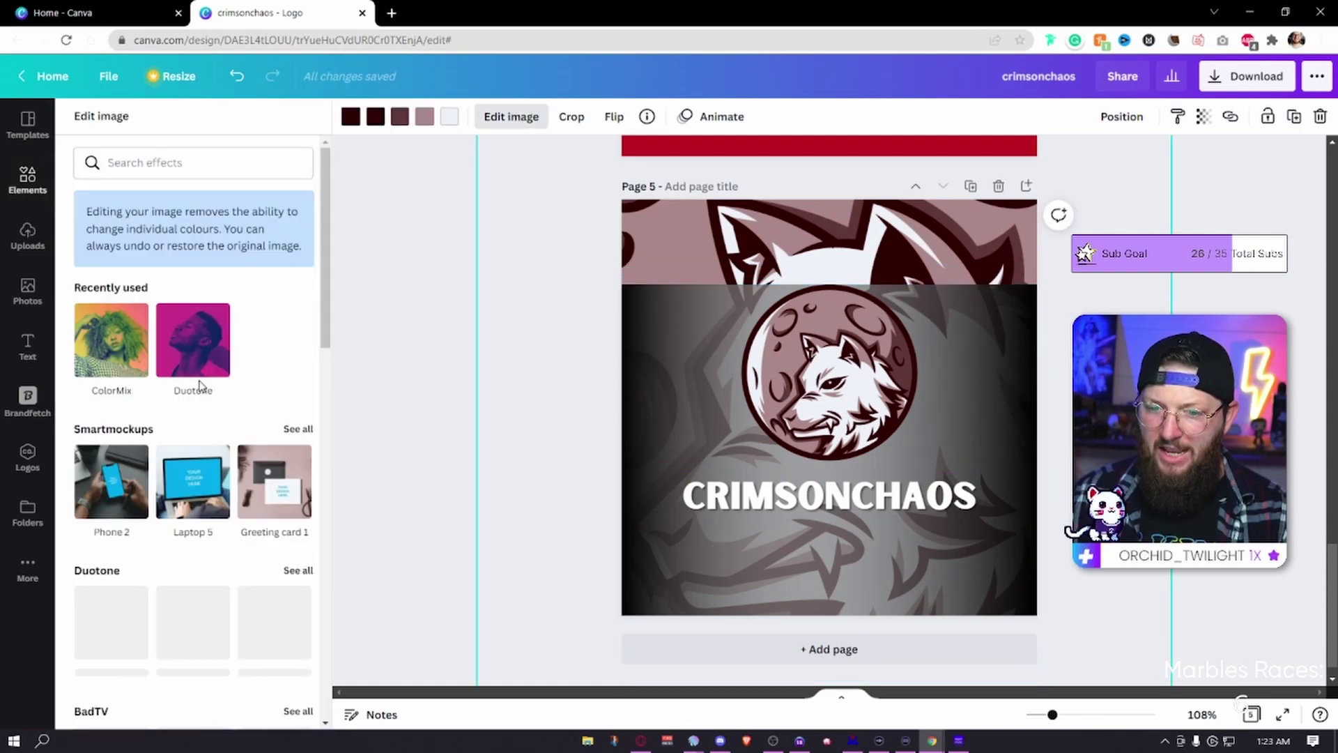
click(105, 353)
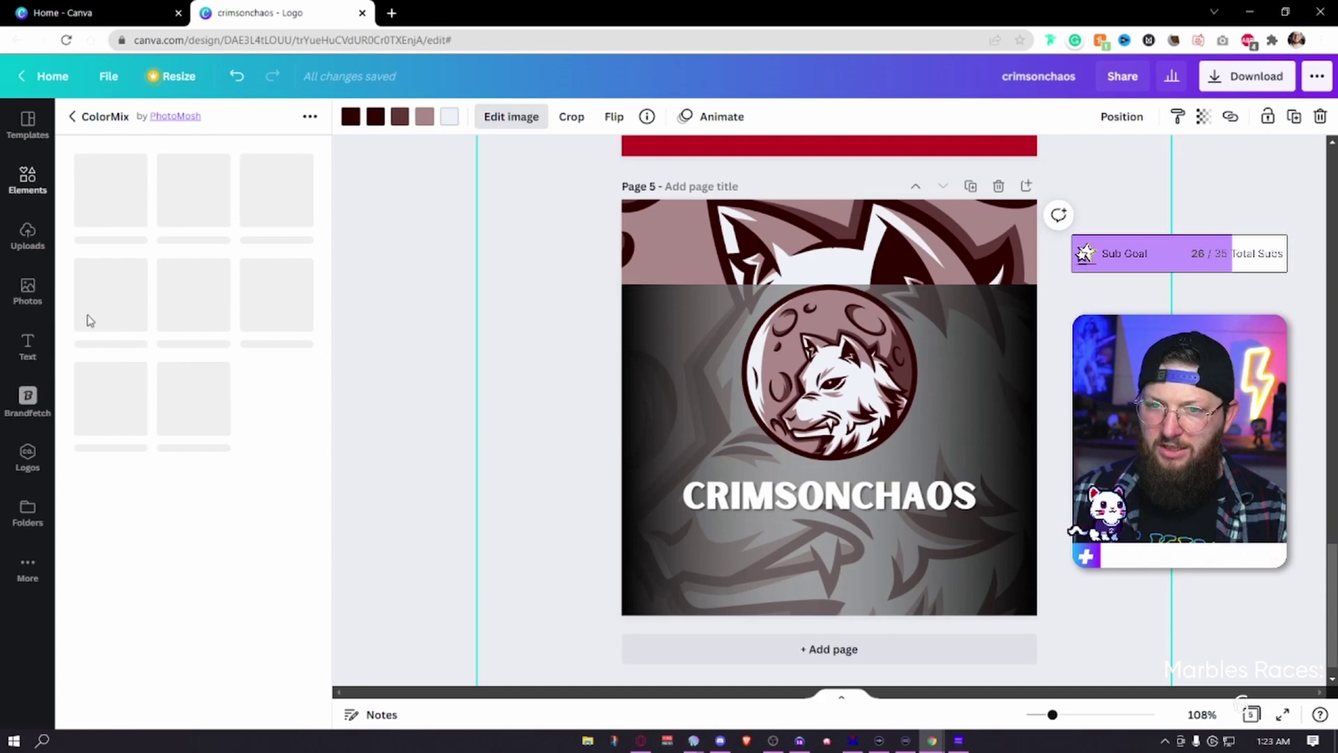
click(73, 119)
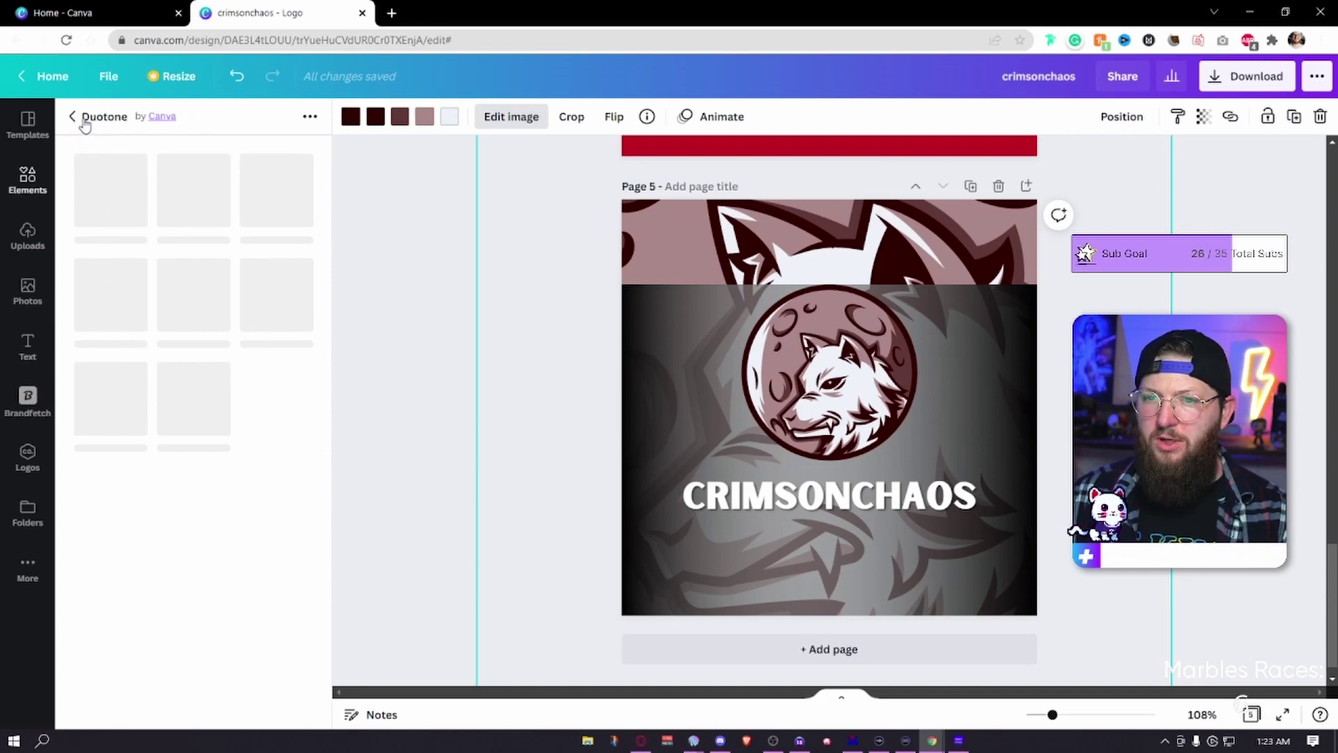
click(77, 119)
scroll(281, 363, down, 4)
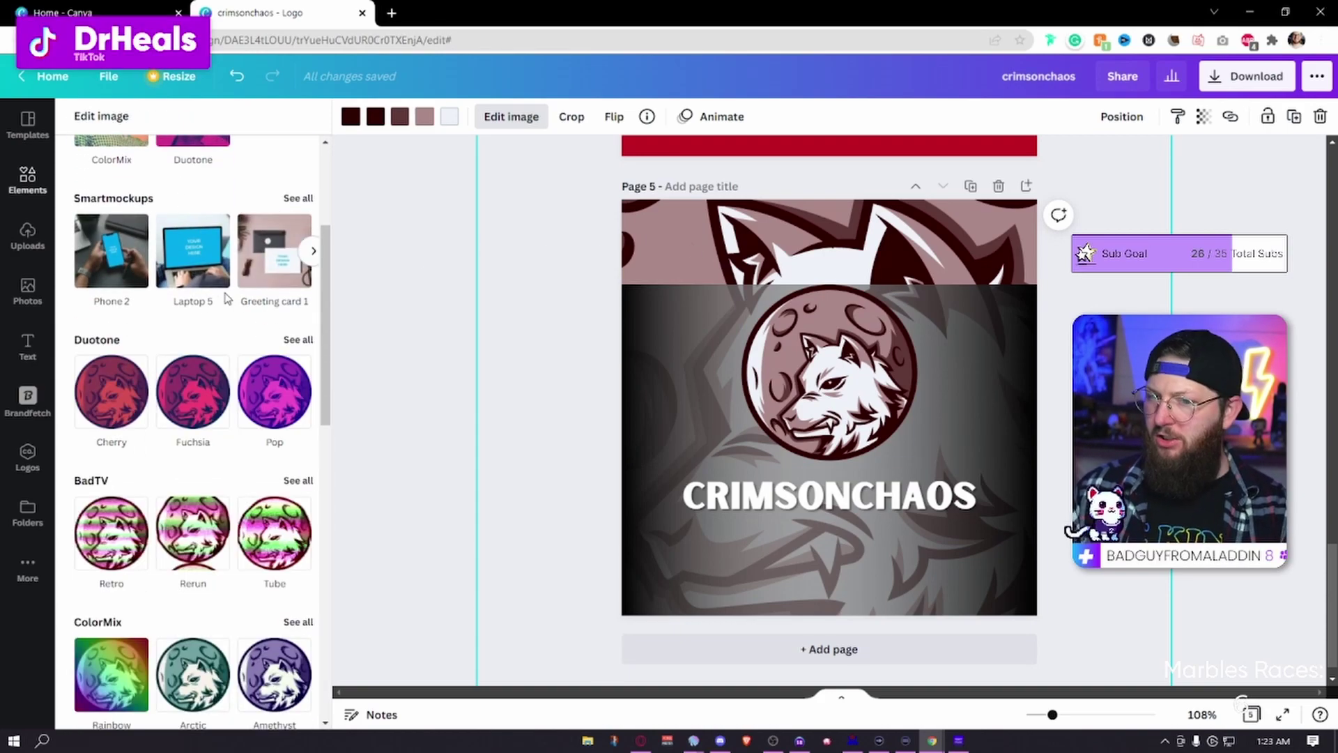
scroll(272, 377, down, 6)
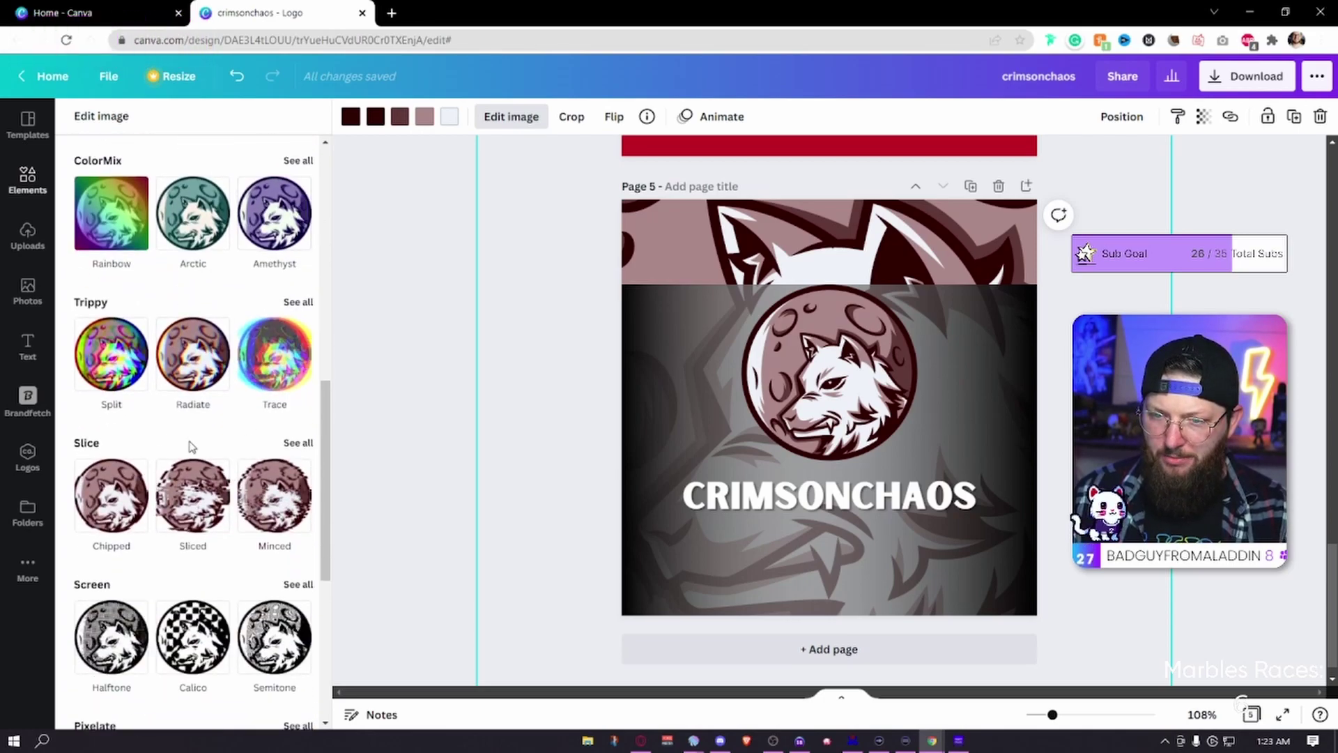
click(198, 368)
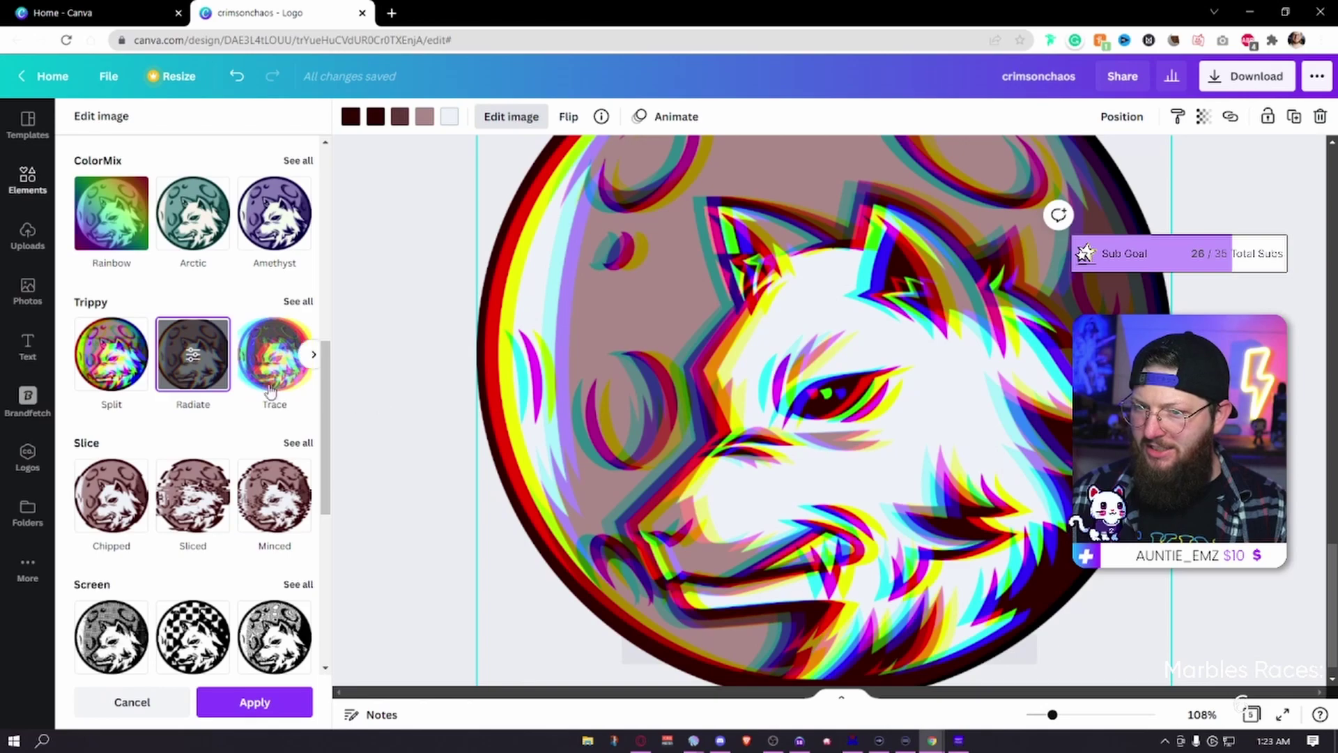
click(296, 303)
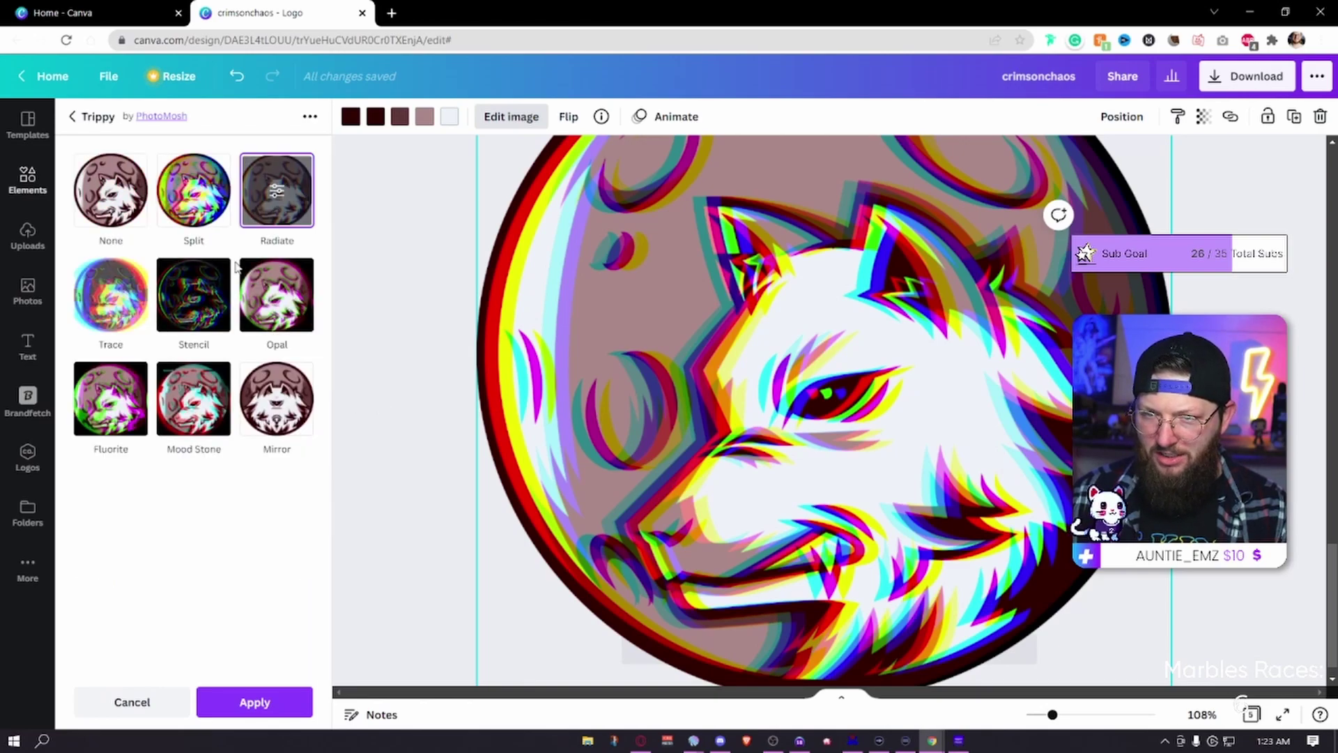
click(245, 706)
Try the Amethyst ColorMix effect with saturation -1 on the enlarged wolf background.
click(299, 161)
click(112, 296)
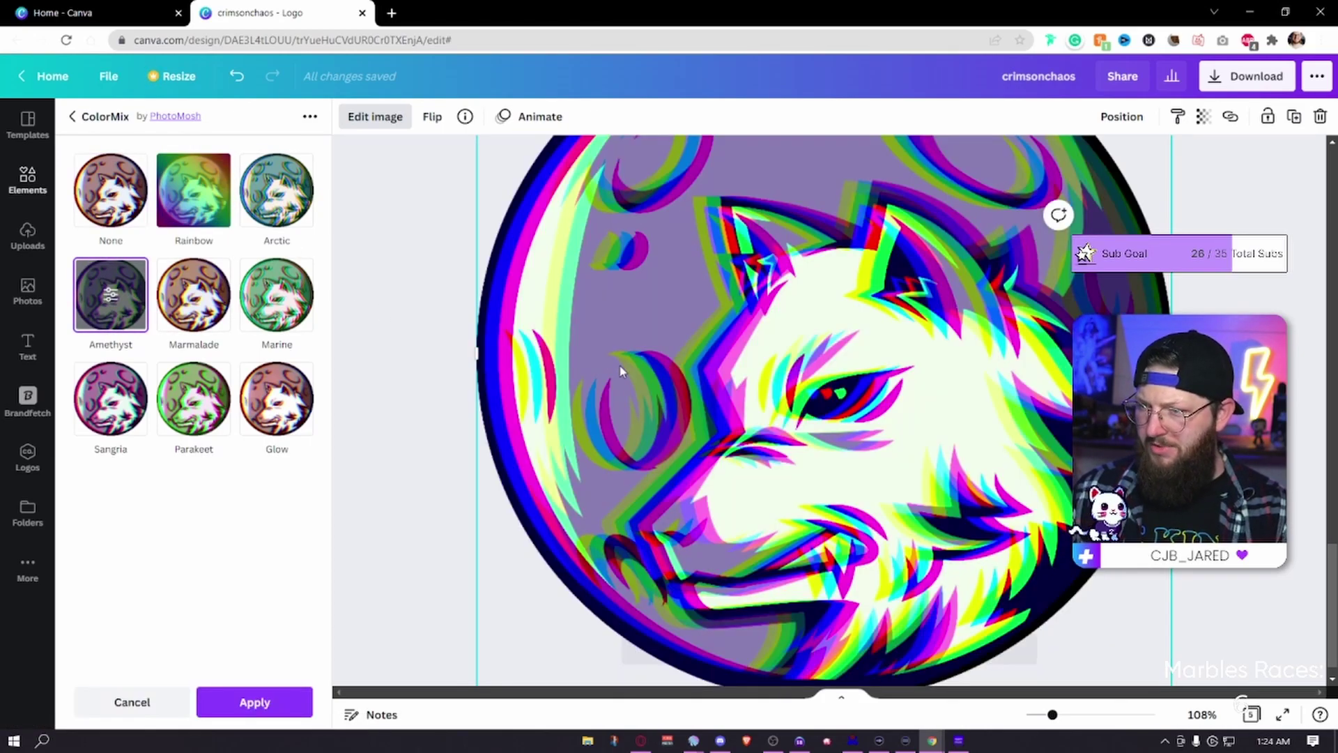
click(130, 305)
drag(232, 266, 63, 274)
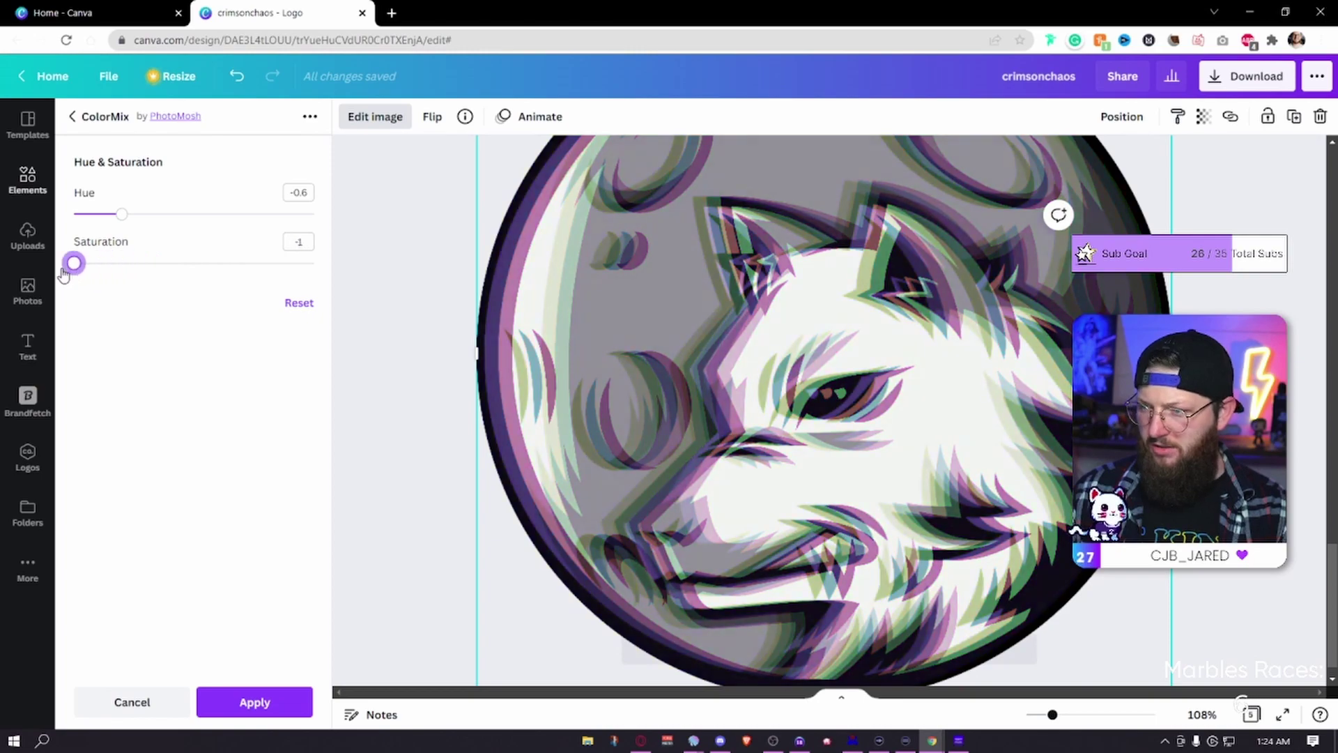
click(253, 702)
click(415, 456)
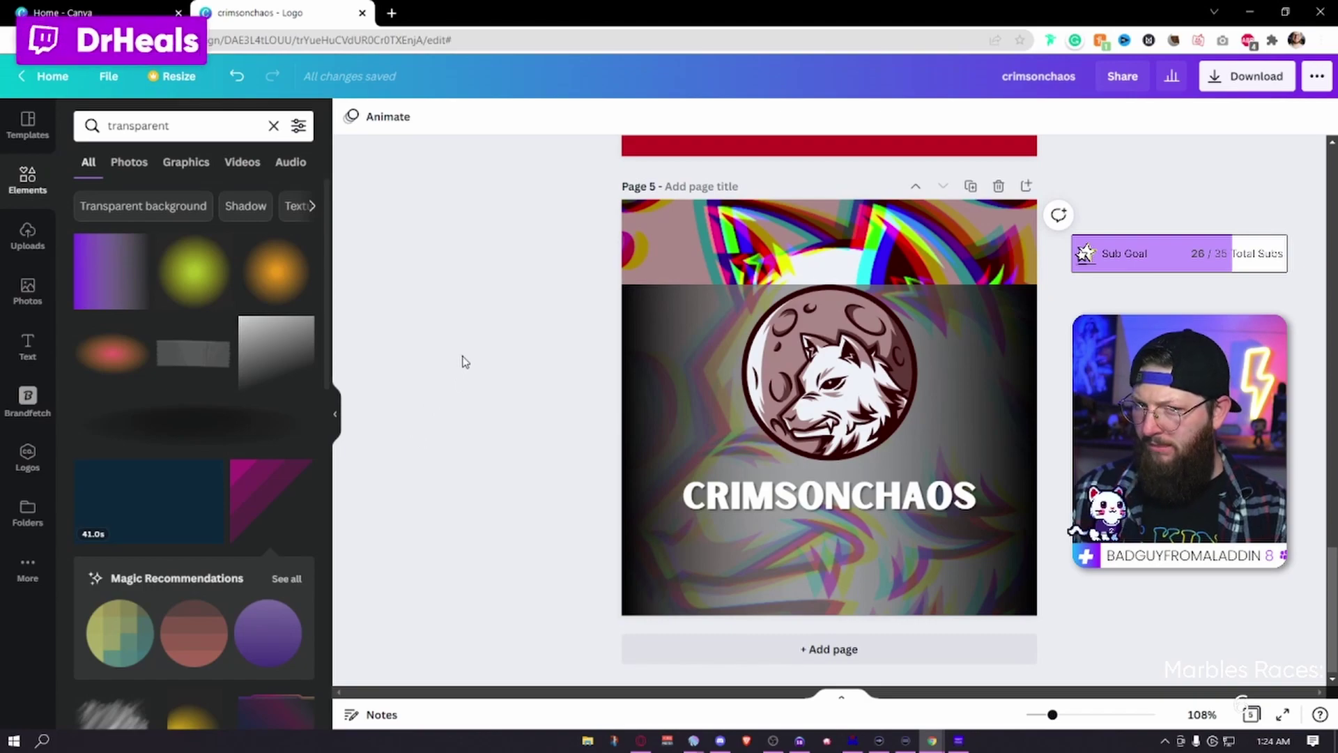
Move both gradient overlays back up so they cover all of page 5 again.
click(1008, 364)
drag(1004, 362, 995, 290)
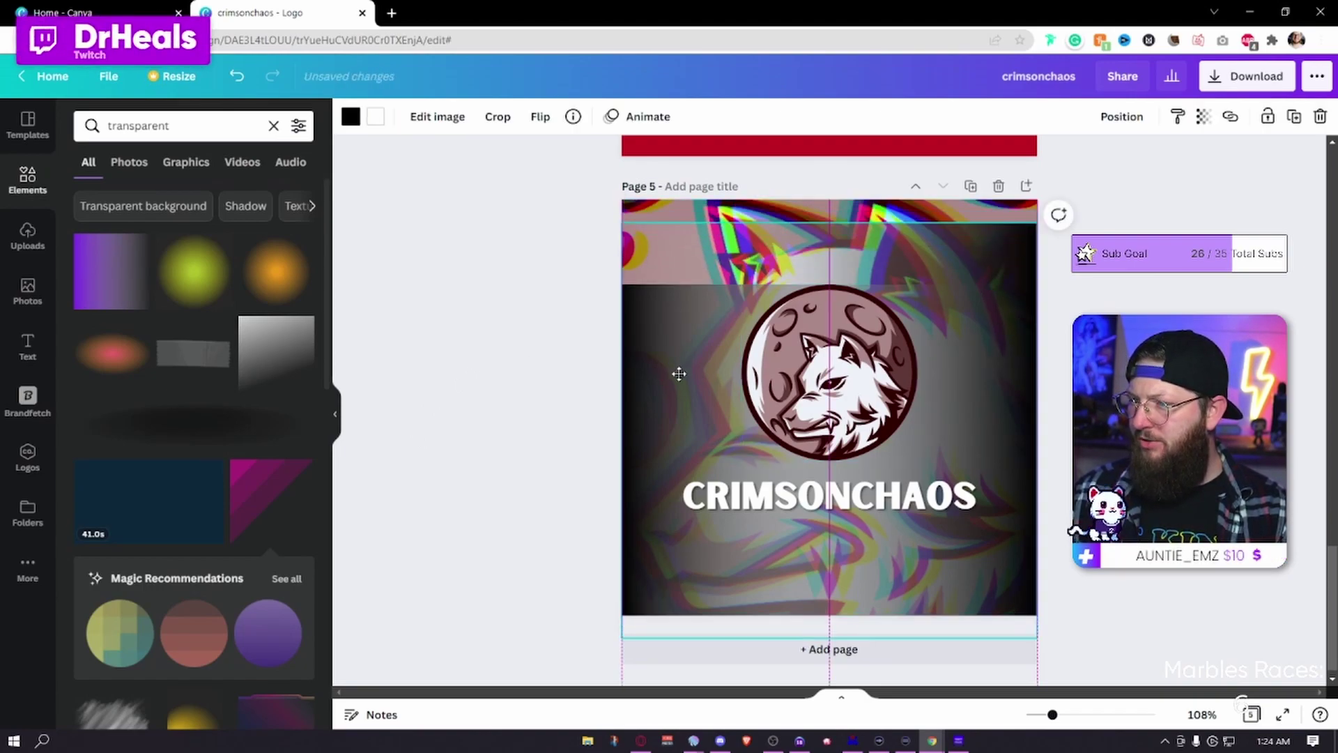
drag(678, 365, 680, 449)
mouse_move(685, 324)
mouse_down()
mouse_move(663, 230)
mouse_move(669, 427)
mouse_move(672, 311)
mouse_up()
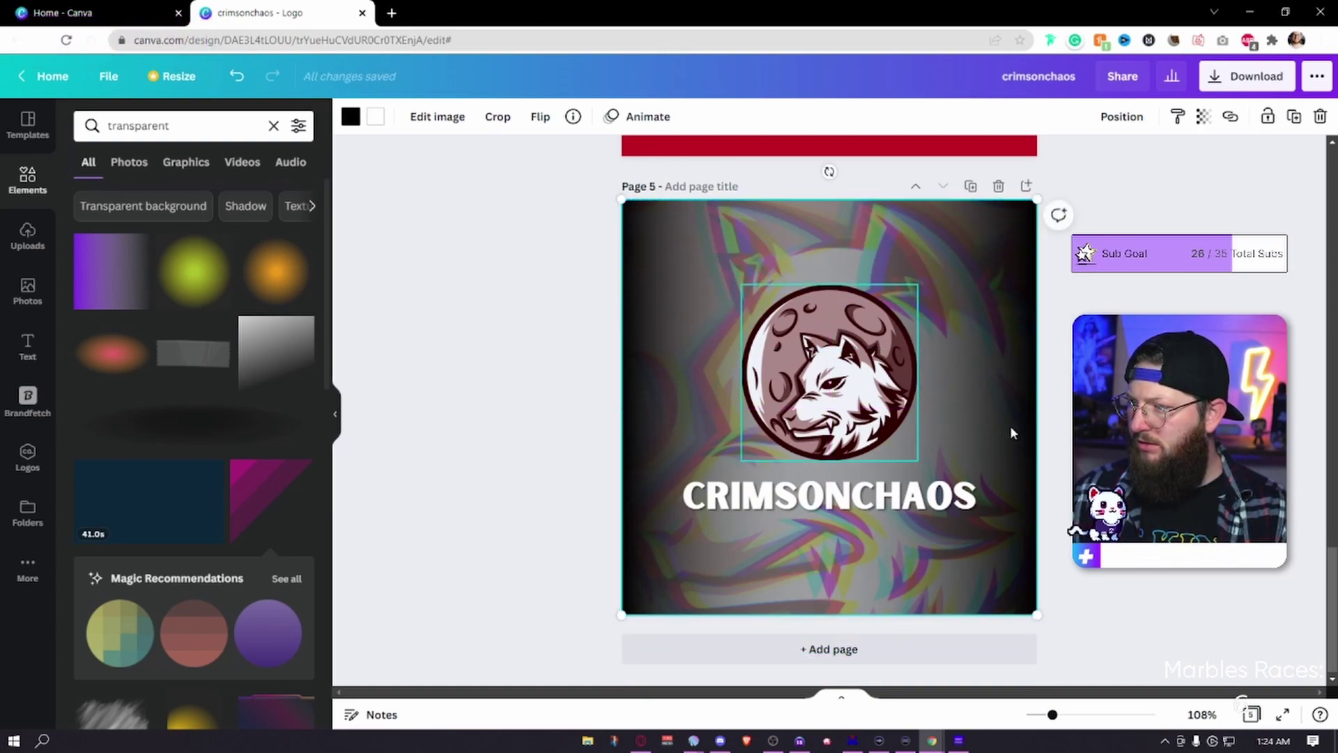
key(Escape)
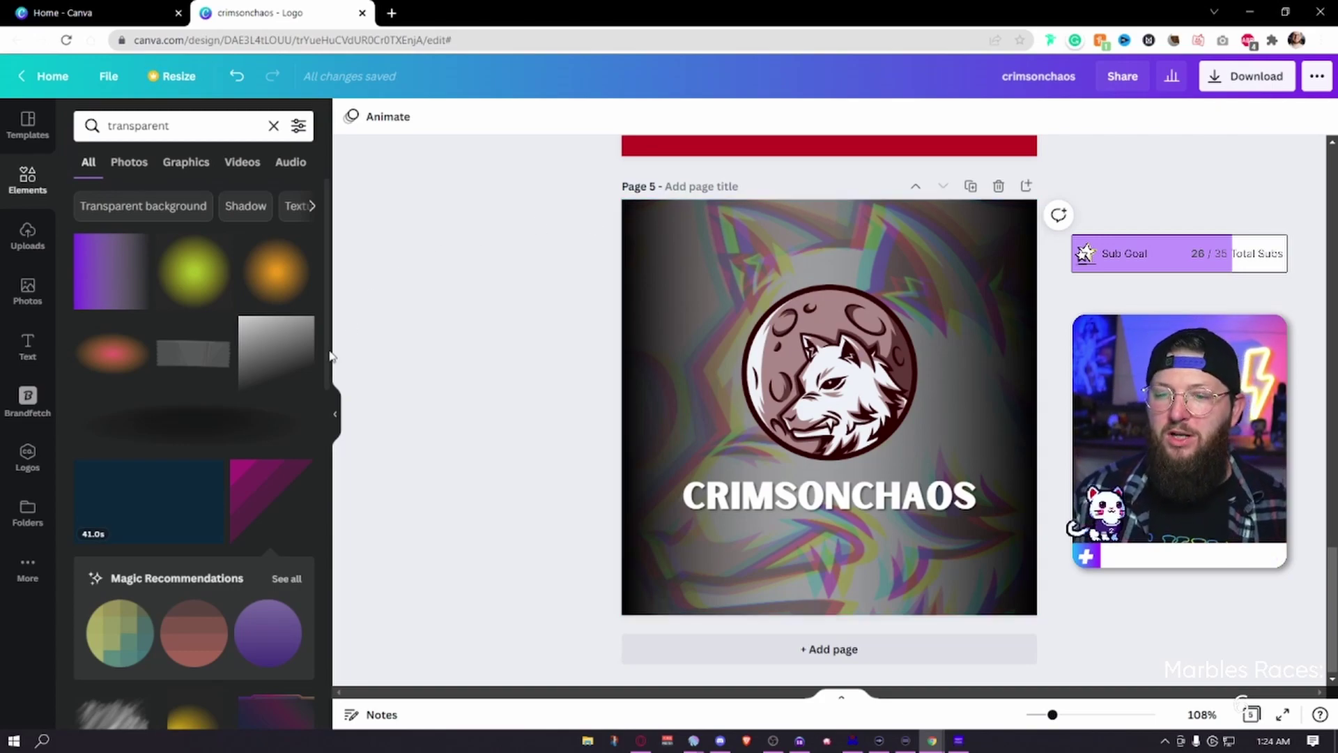
scroll(252, 457, down, 5)
scroll(252, 456, down, 6)
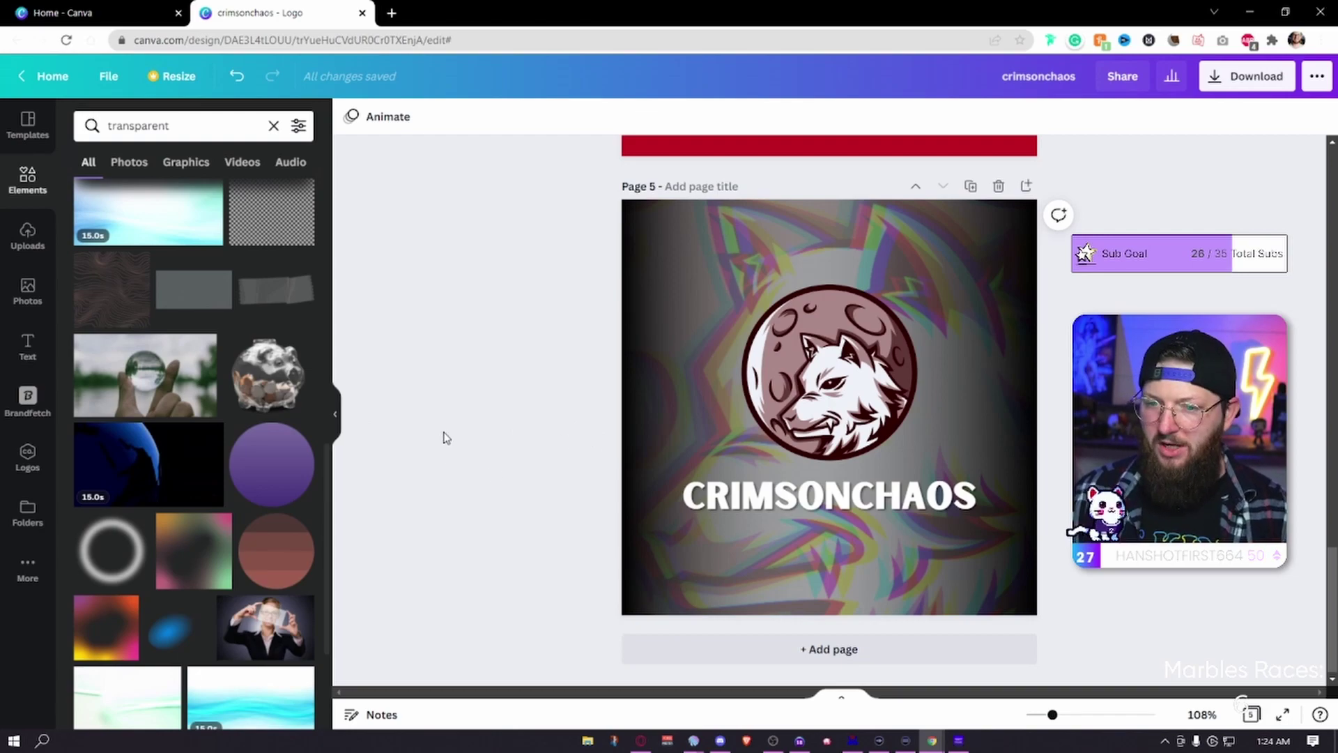
scroll(446, 429, up, 5)
Search the logo templates for "lightning".
click(28, 125)
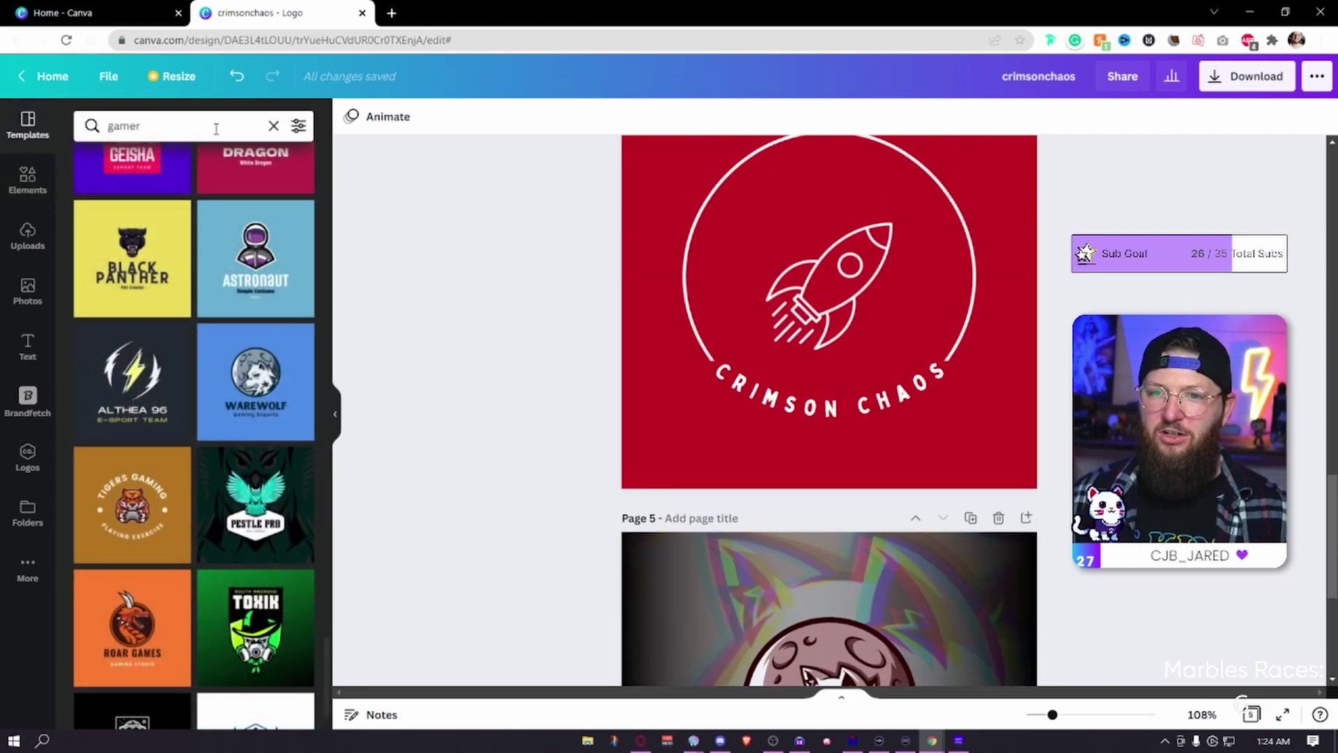
click(98, 119)
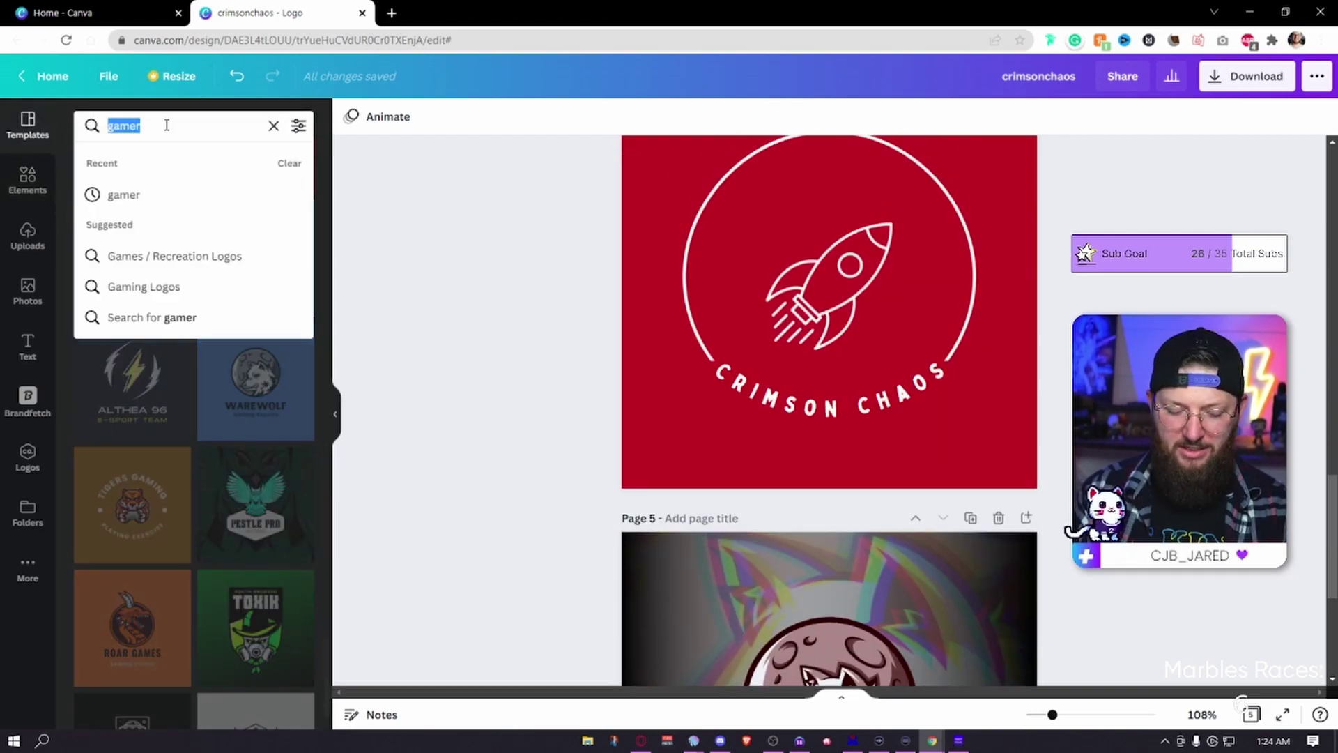
text(lightning)
key(Return)
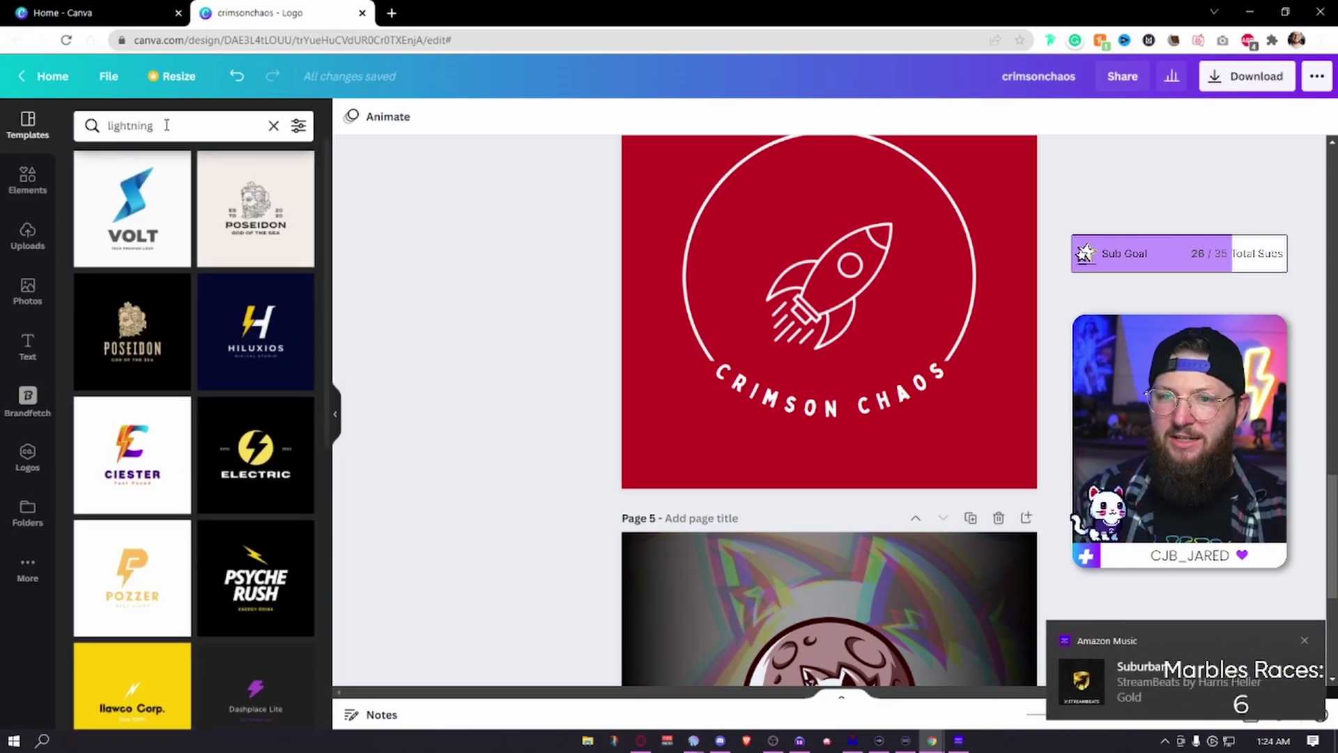
Add a sixth page after the wolf logo and apply the black Zeus Greek God logo template to it.
scroll(265, 314, down, 4)
scroll(801, 522, down, 5)
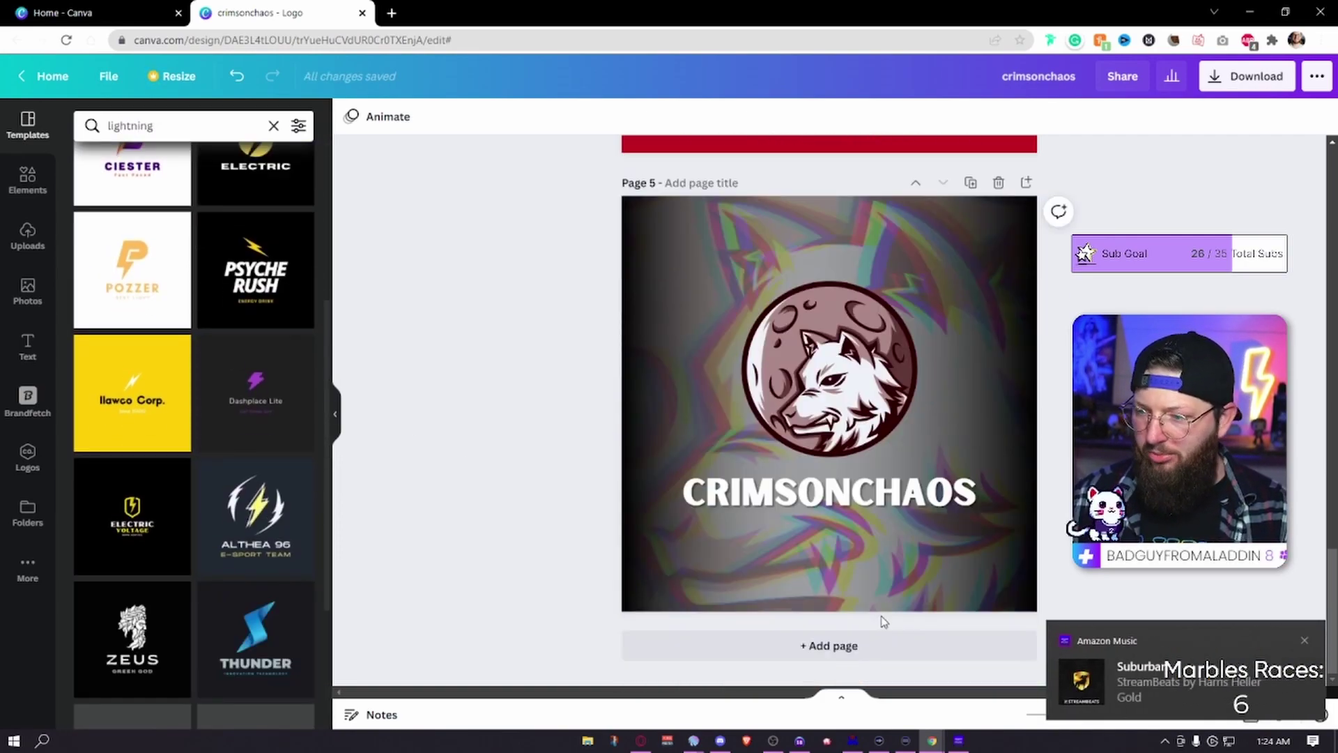
click(851, 646)
scroll(212, 494, down, 5)
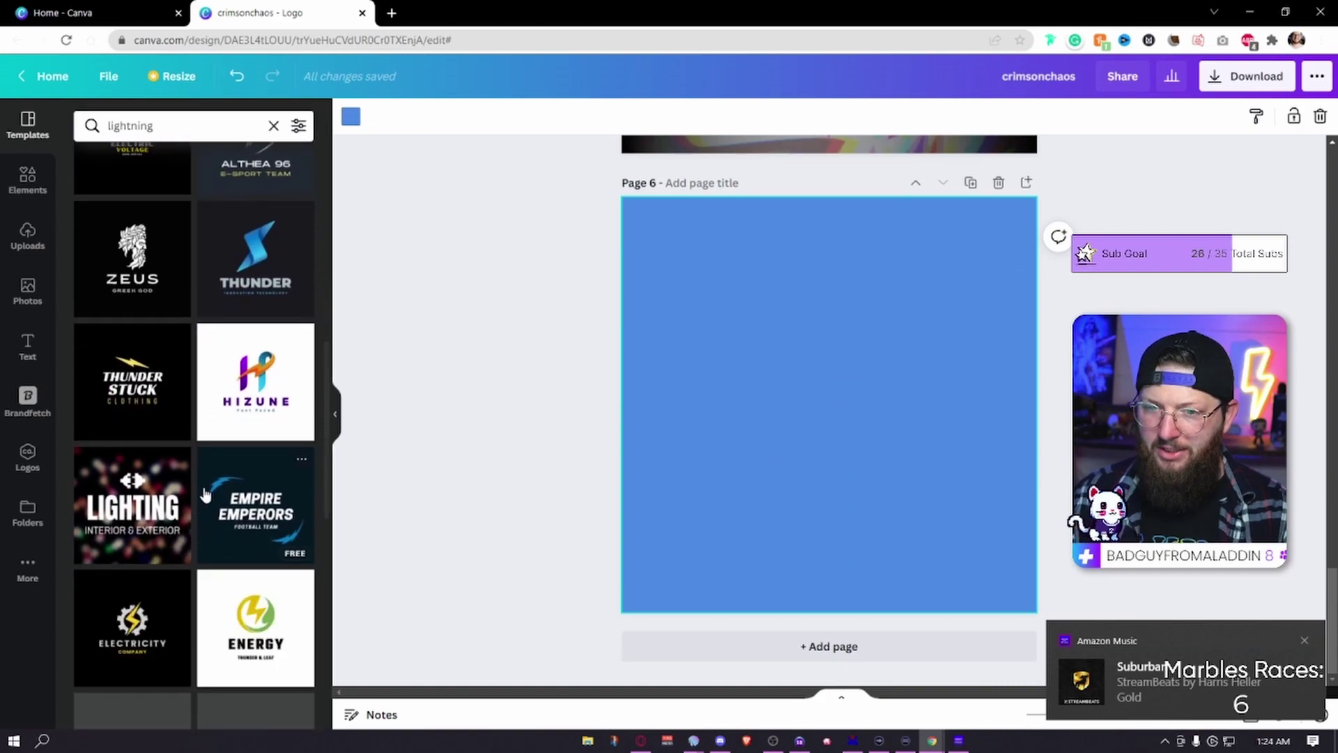
scroll(212, 493, down, 1)
scroll(213, 494, up, 2)
click(133, 258)
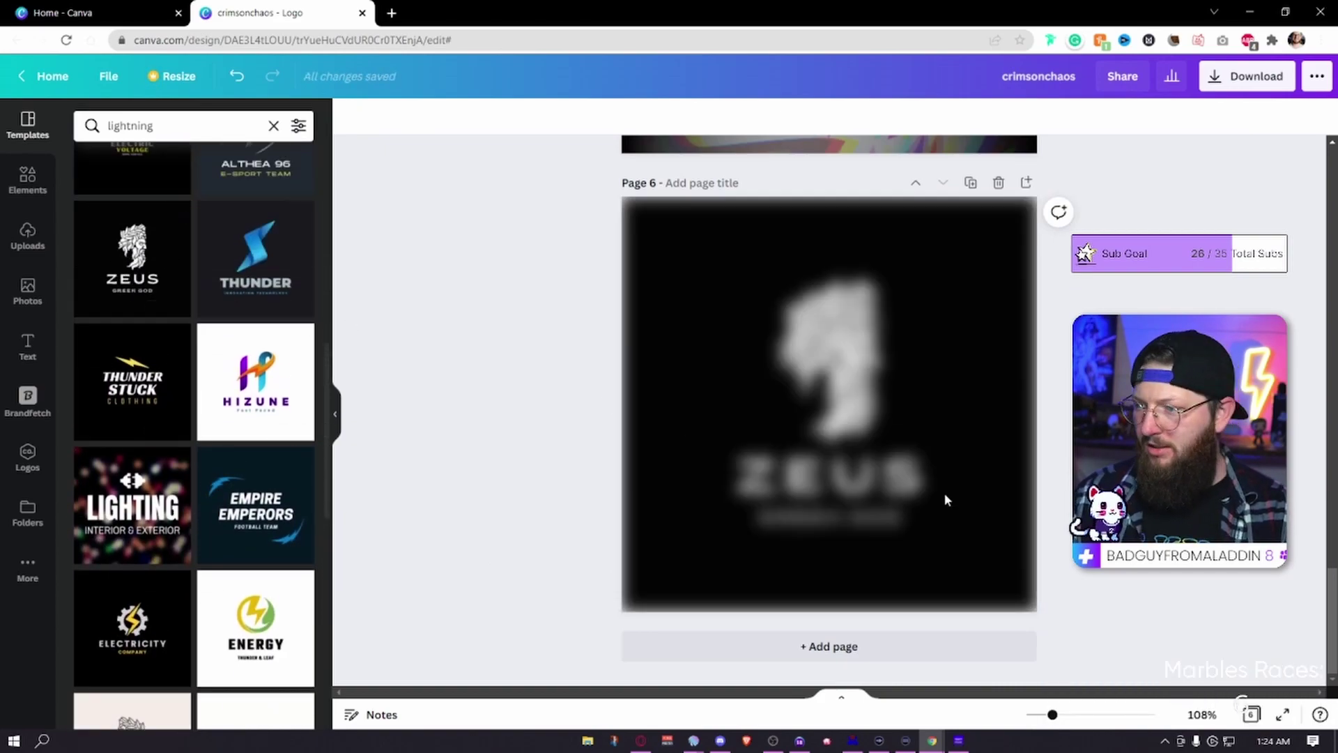
Replace the ZEUS title on page 6 with "CRIMSON" and reduce its font size by three increments.
double_click(868, 481)
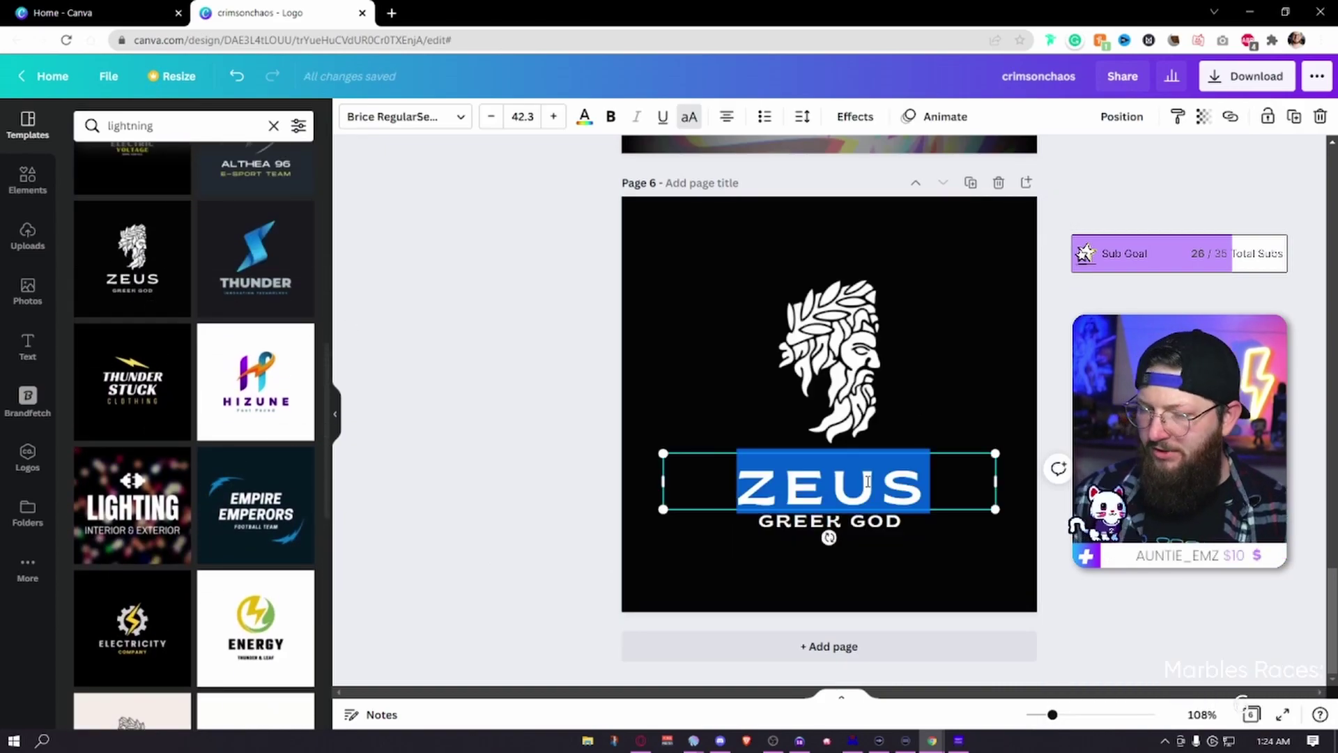
text(CRIMSON)
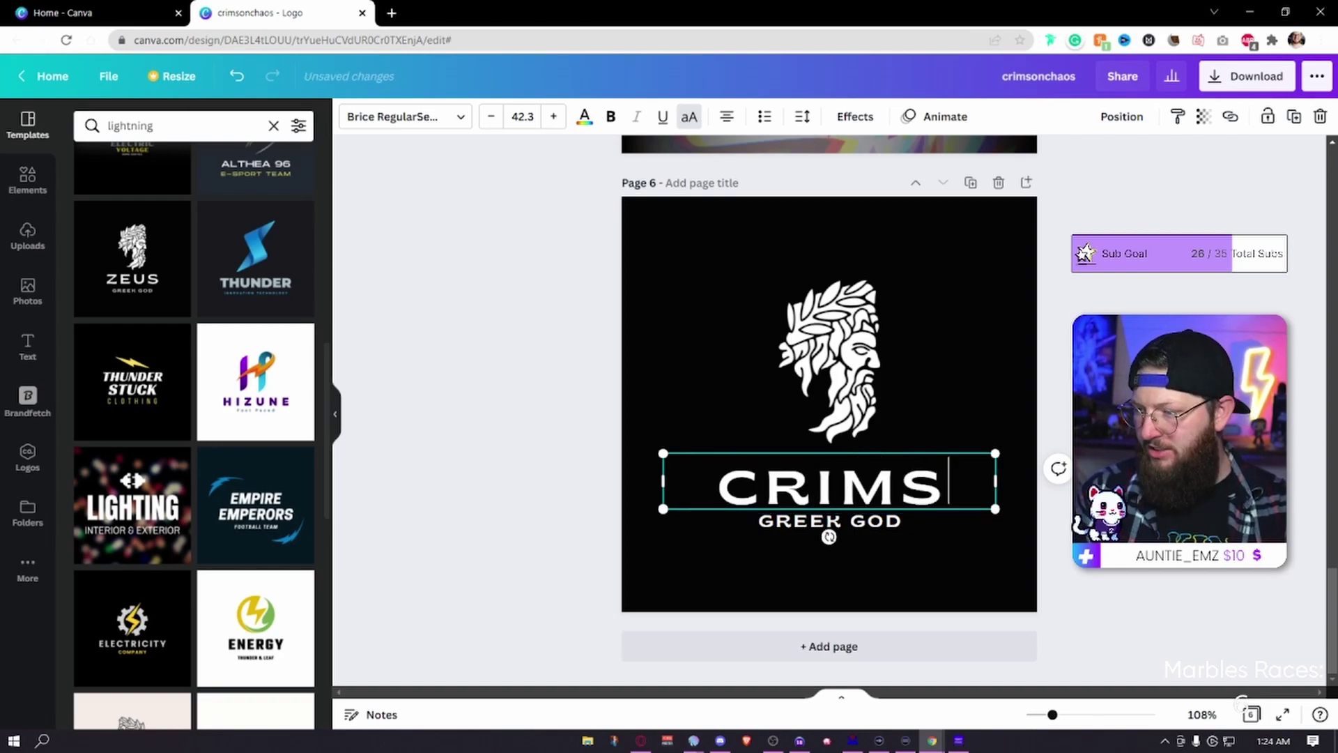
click(490, 117)
click(491, 116)
click(490, 117)
Replace the GREEK GOD tagline under the page 6 title with "CHAOS".
click(840, 516)
double_click(839, 520)
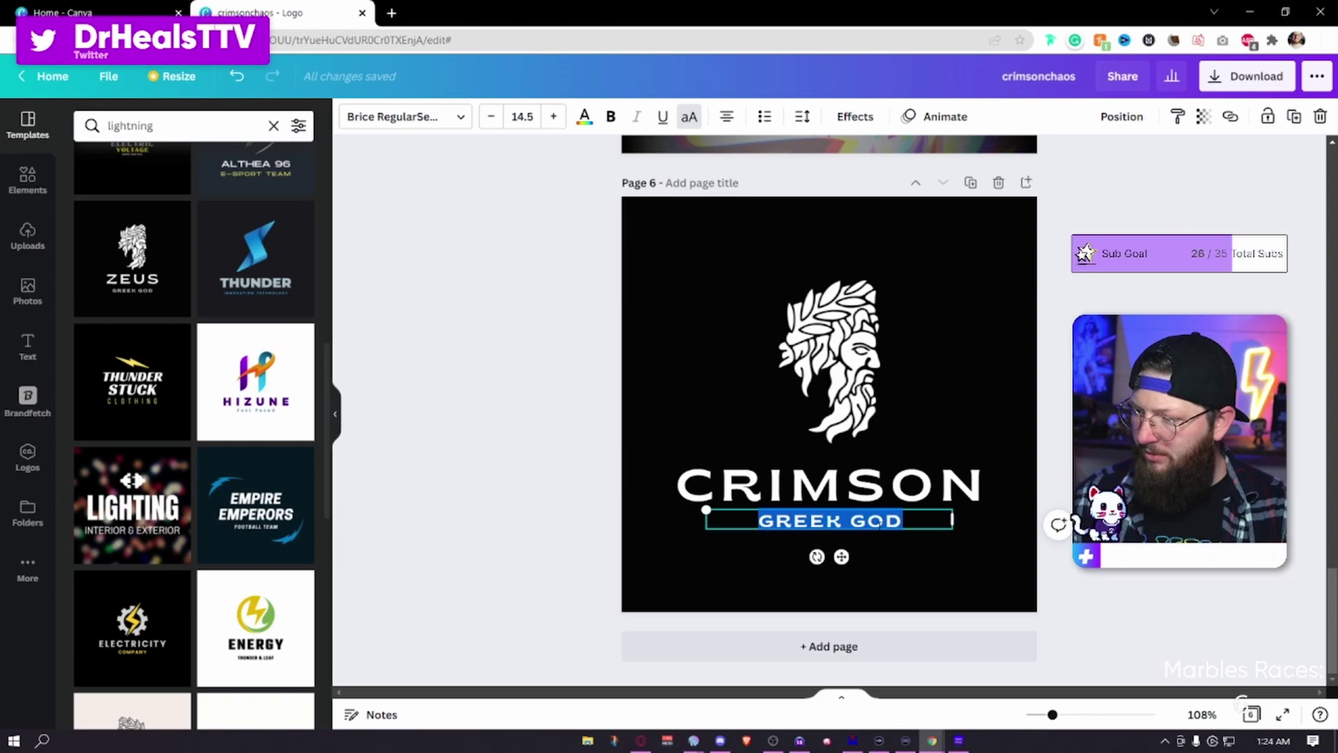
text(GA)
key(BackSpace)
key(BackSpace)
text(CHAOS)
click(960, 450)
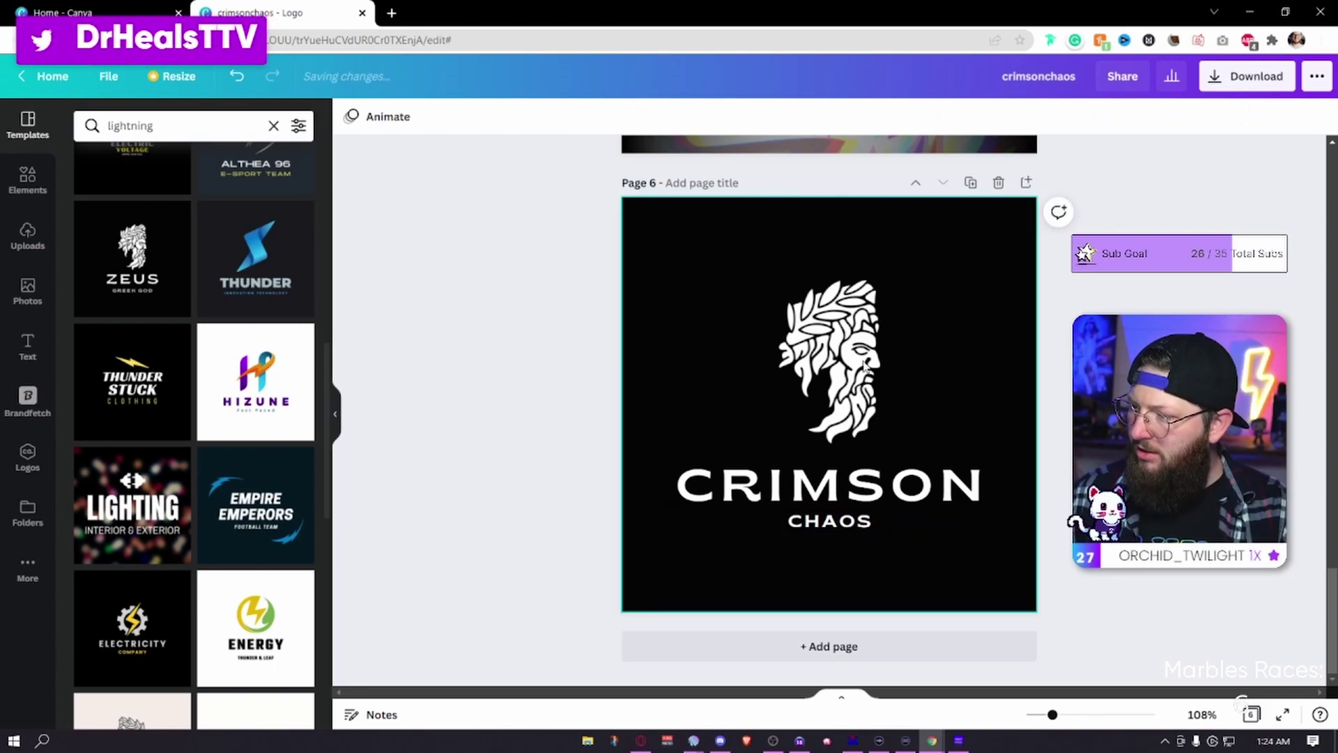
Recolor the Zeus head graphic on page 6 with the crimson red from the document colors.
click(823, 335)
click(354, 120)
click(173, 239)
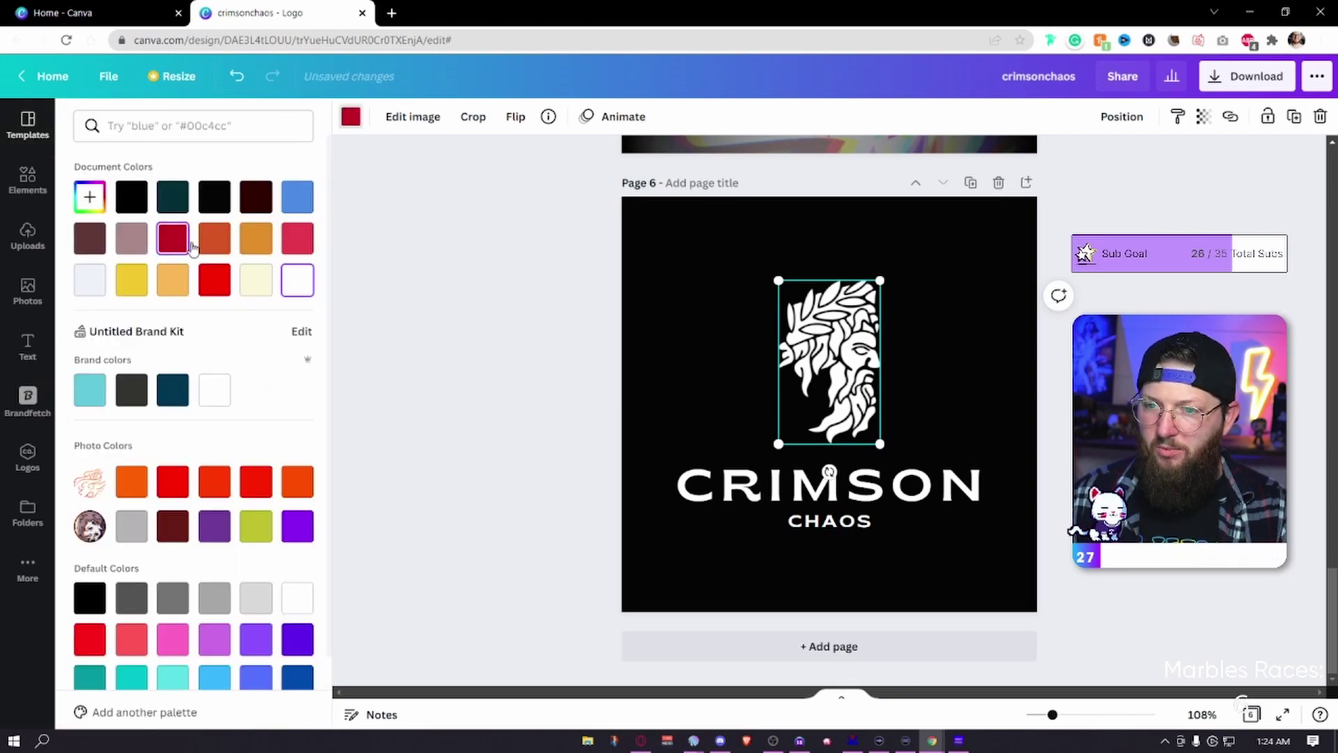
click(415, 307)
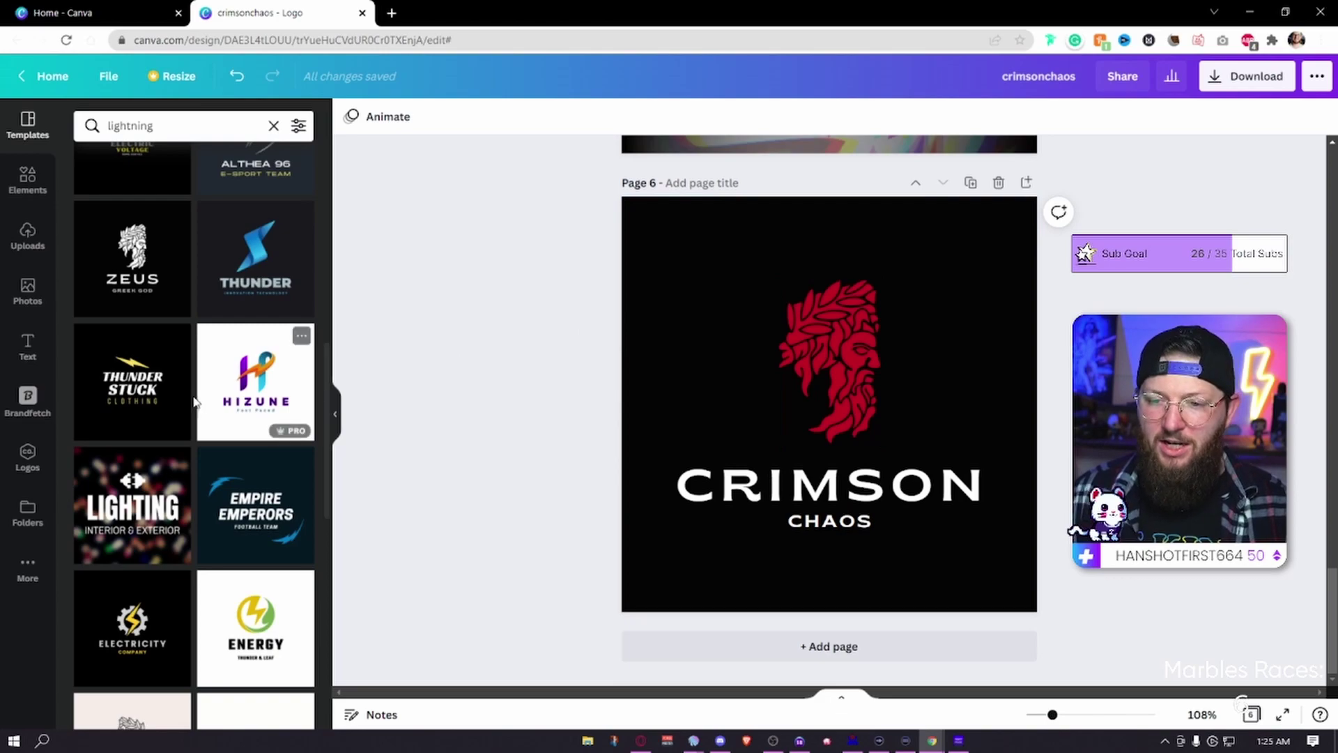
Look through more of the lightning logo templates and review the logo versions on the earlier pages.
scroll(207, 410, down, 5)
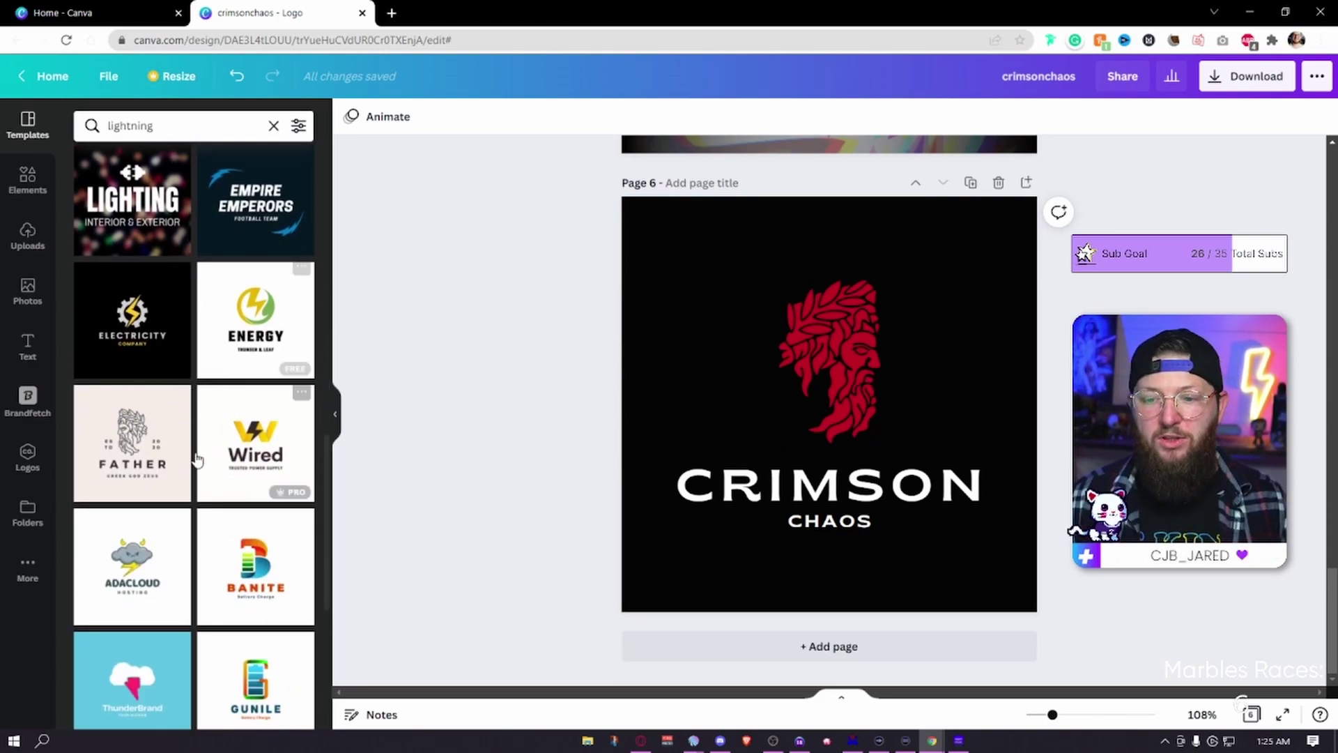
scroll(279, 566, down, 3)
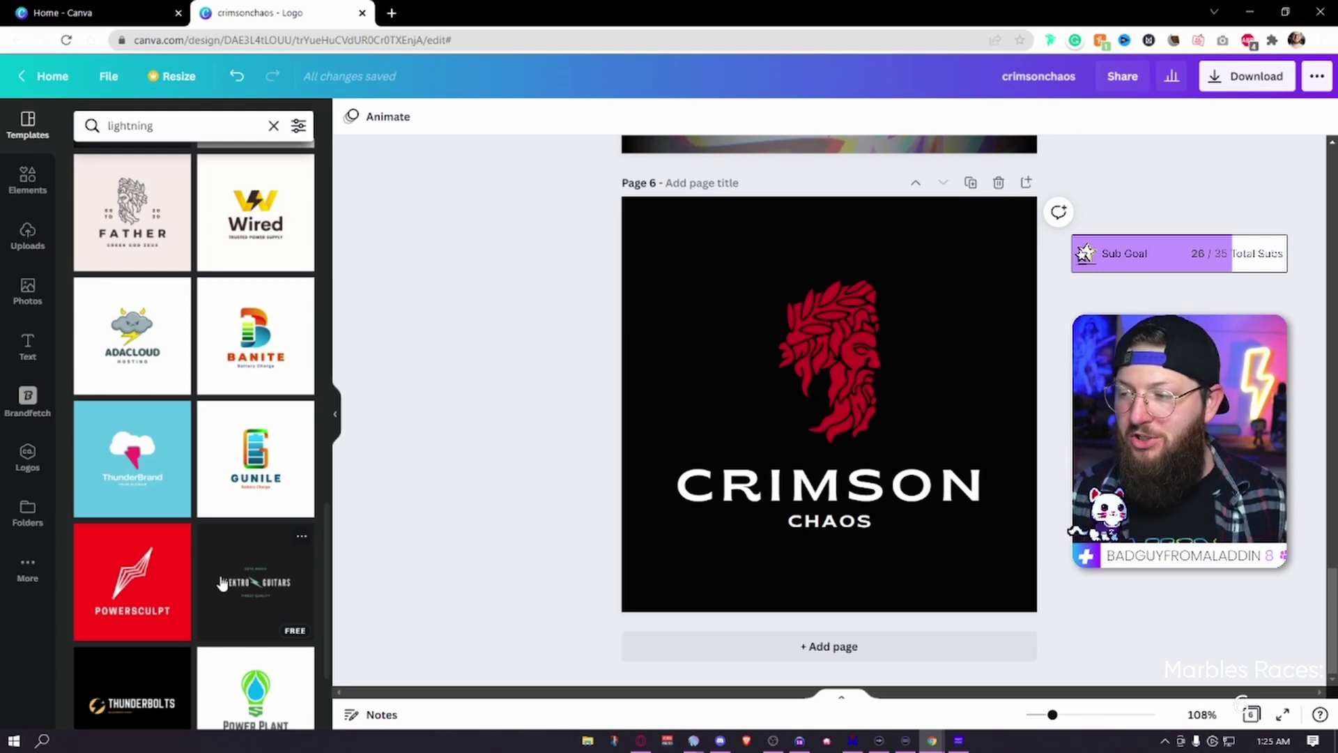
scroll(810, 370, up, 10)
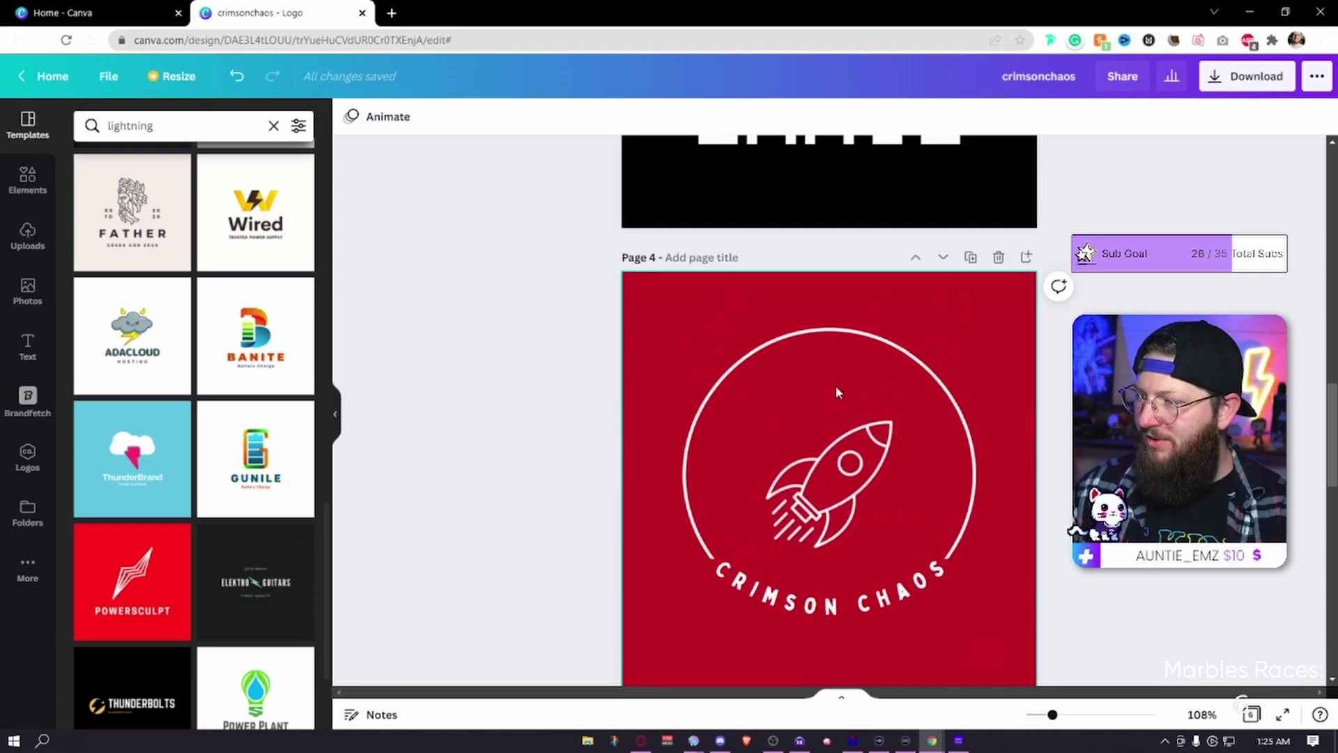
scroll(835, 385, up, 15)
scroll(844, 326, down, 15)
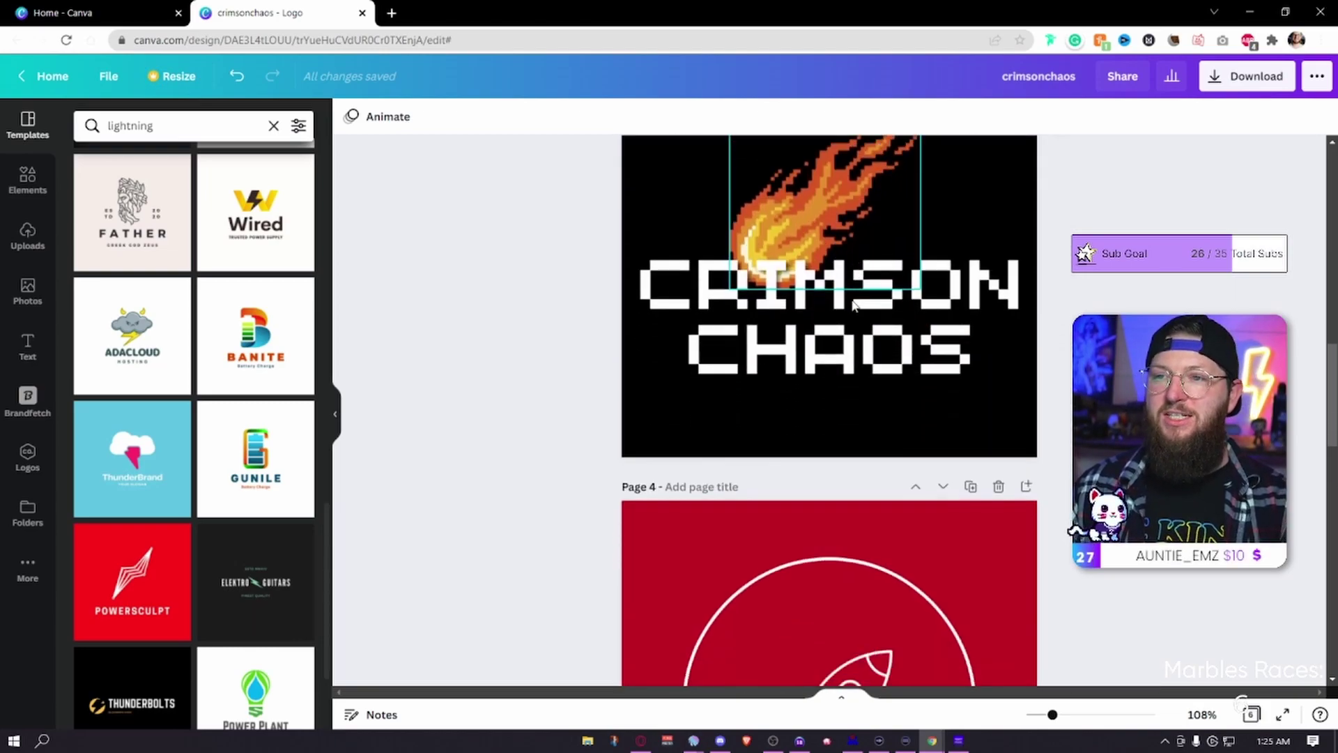
scroll(855, 305, down, 2)
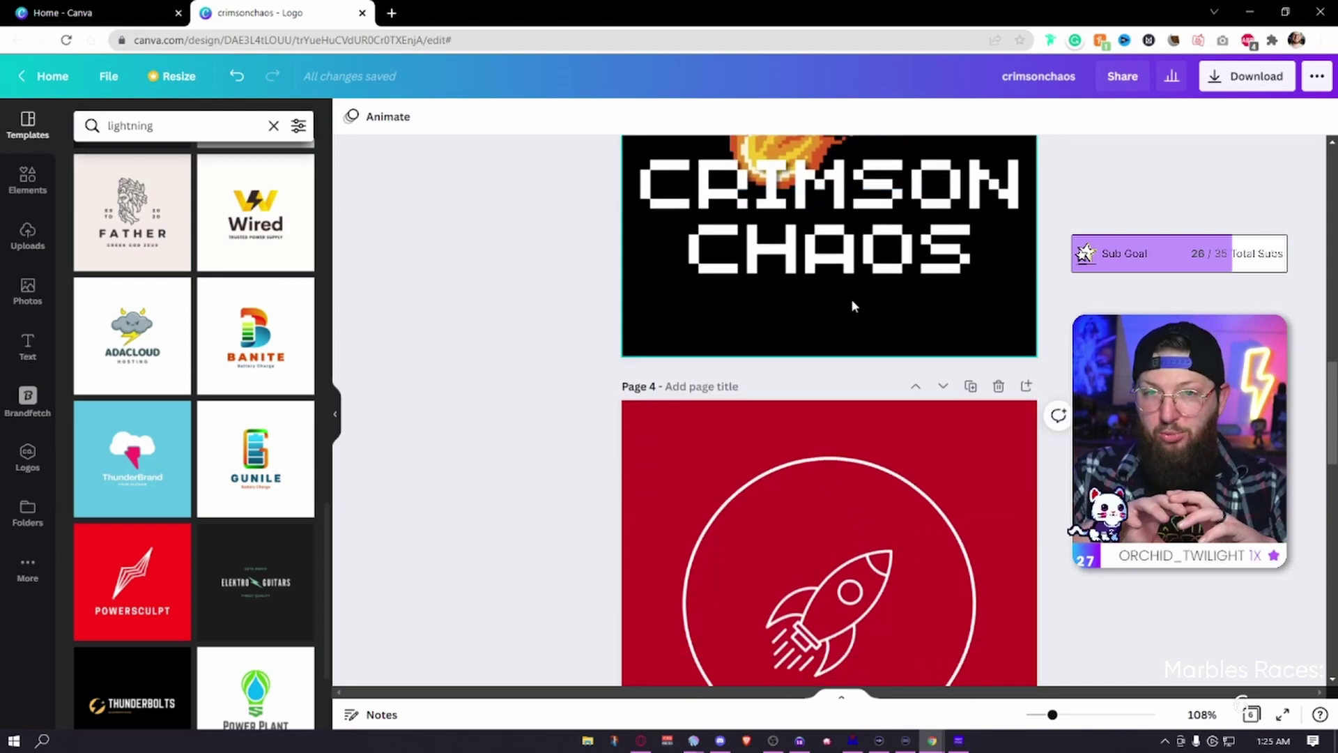
scroll(856, 290, down, 5)
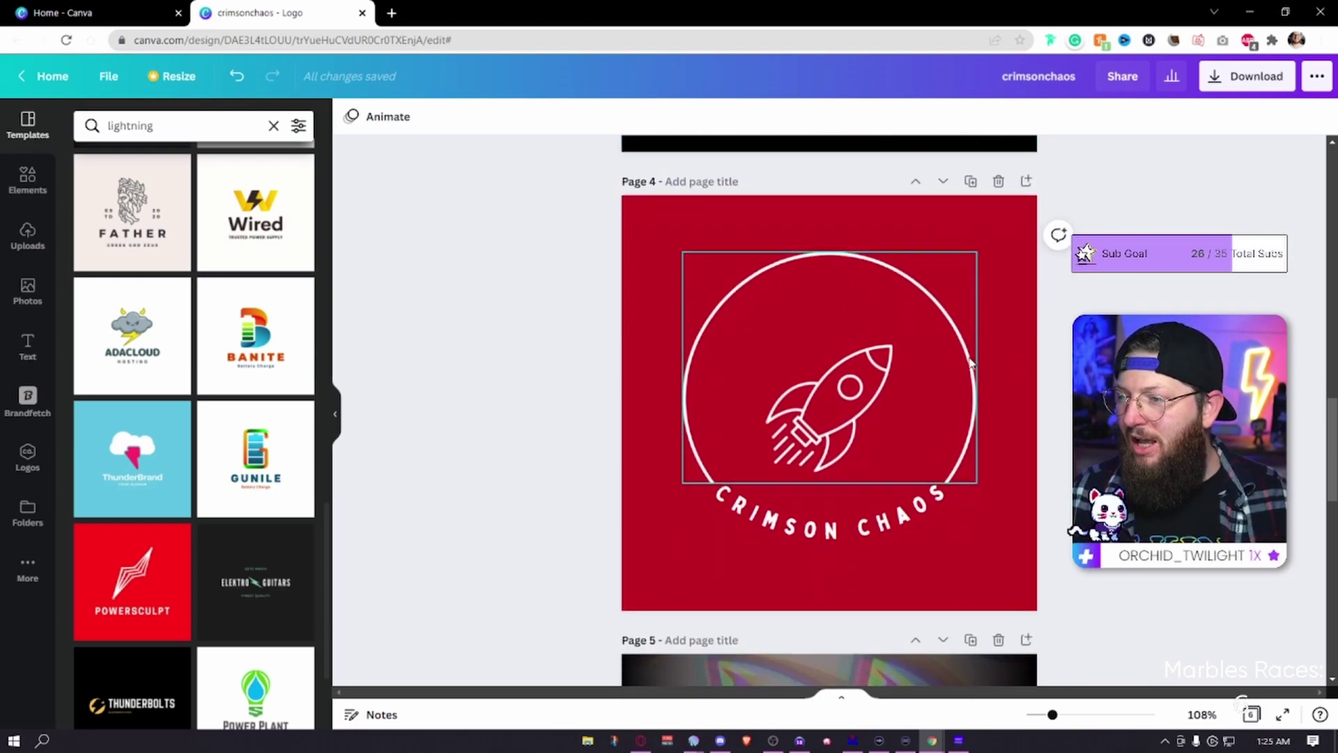